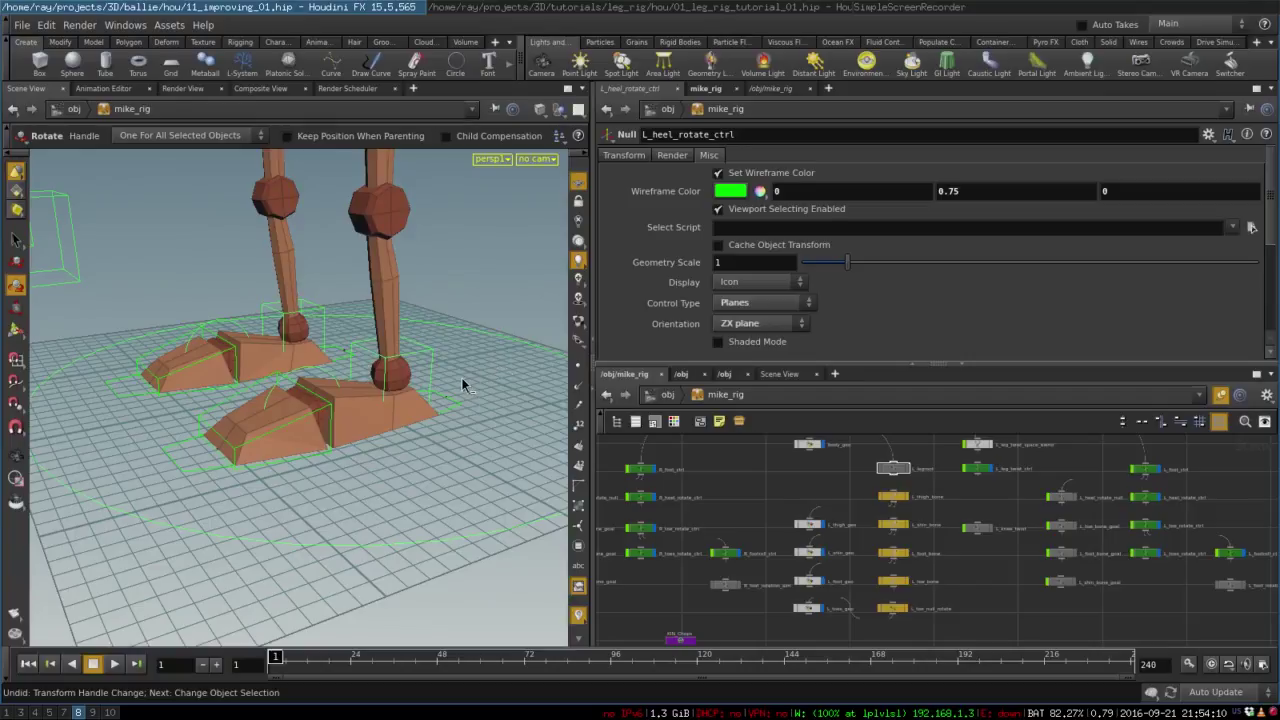
Try raising the left foot control L_foot_ctrl to test the leg rig, and undo the move
key("Escape")
mouse_move(371, 416)
left_mouse_down()
mouse_move(374, 431)
mouse_move(363, 429)
mouse_move(409, 417)
mouse_move(334, 449)
mouse_move(354, 429)
mouse_move(370, 443)
mouse_move(374, 417)
left_mouse_up()
key("s")
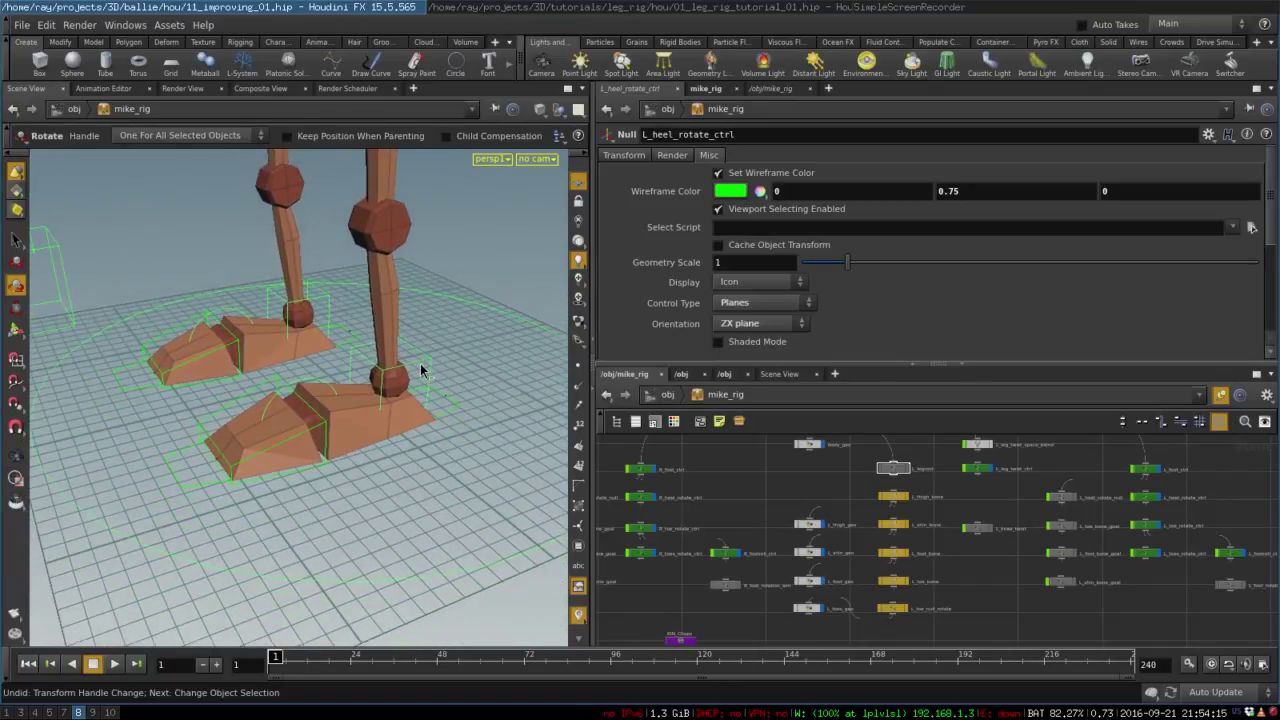
left_click(420, 370)
key("t")
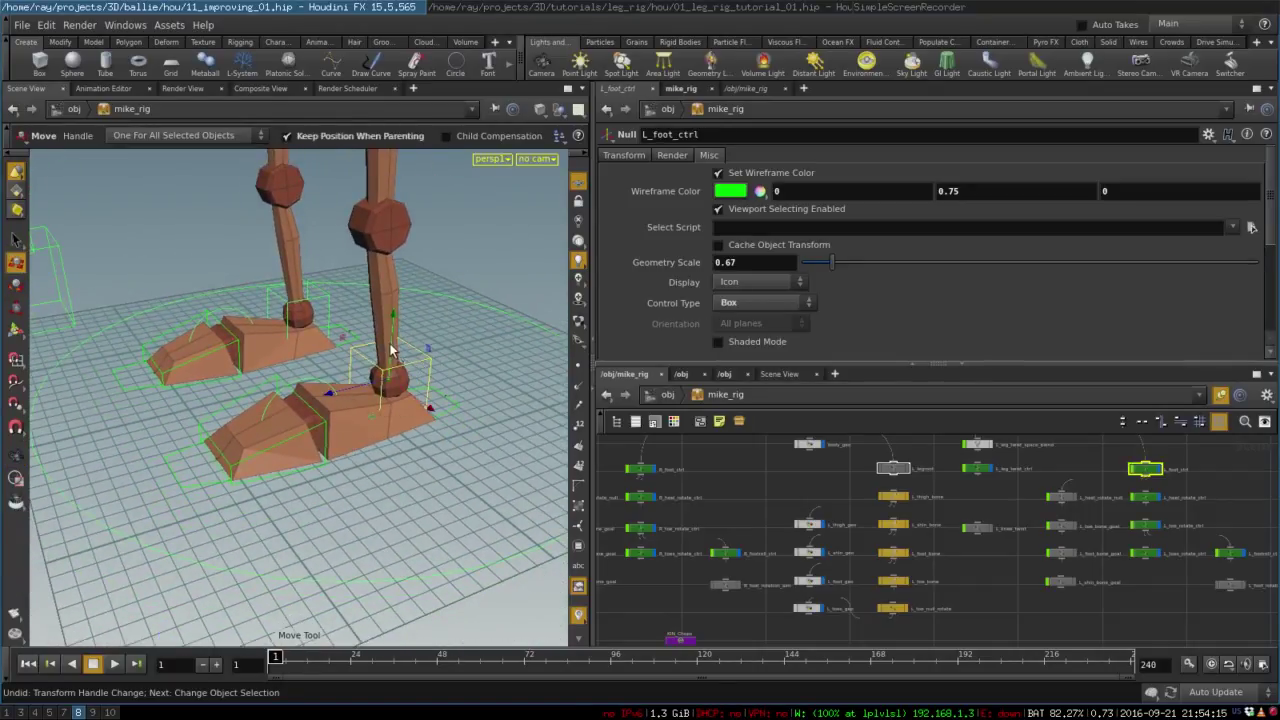
left_click_drag(390, 350, 410, 397)
key("r")
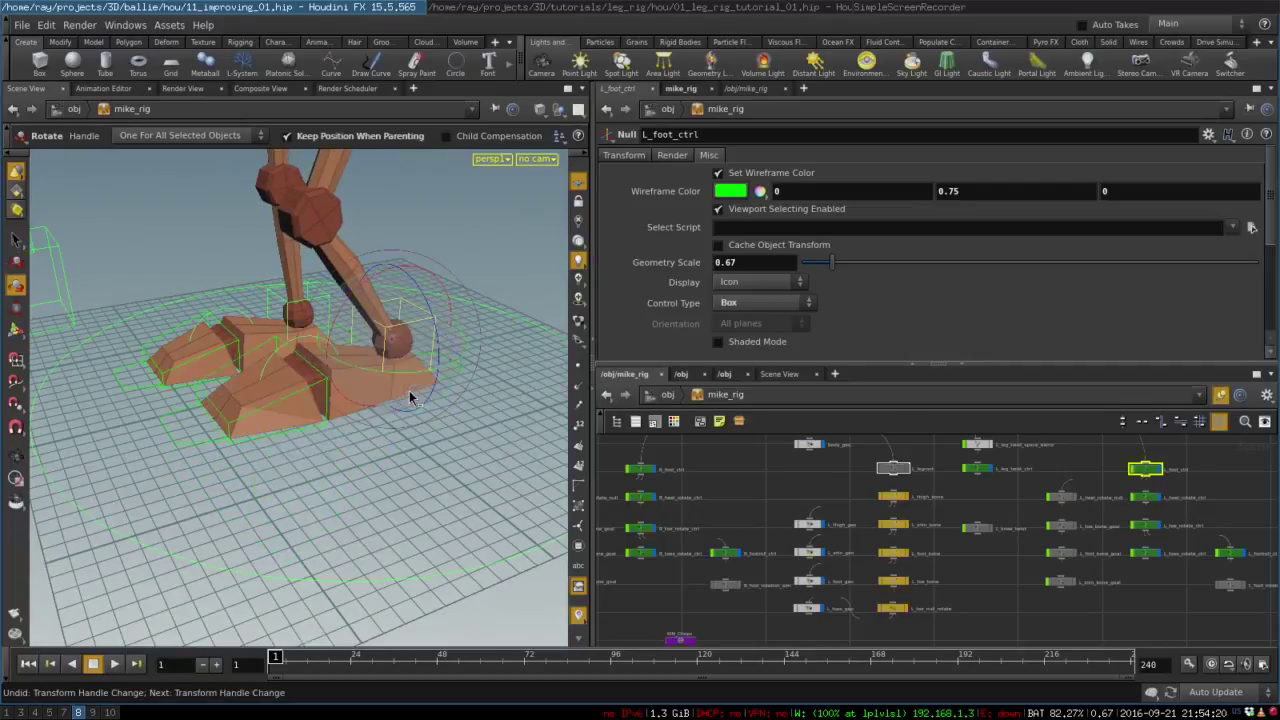
key("ctrl+z")
Try moving the leg twist control L_leg_twist_ctrl along X, and undo the move
right_click_drag(330, 274, 223, 322, "alt")
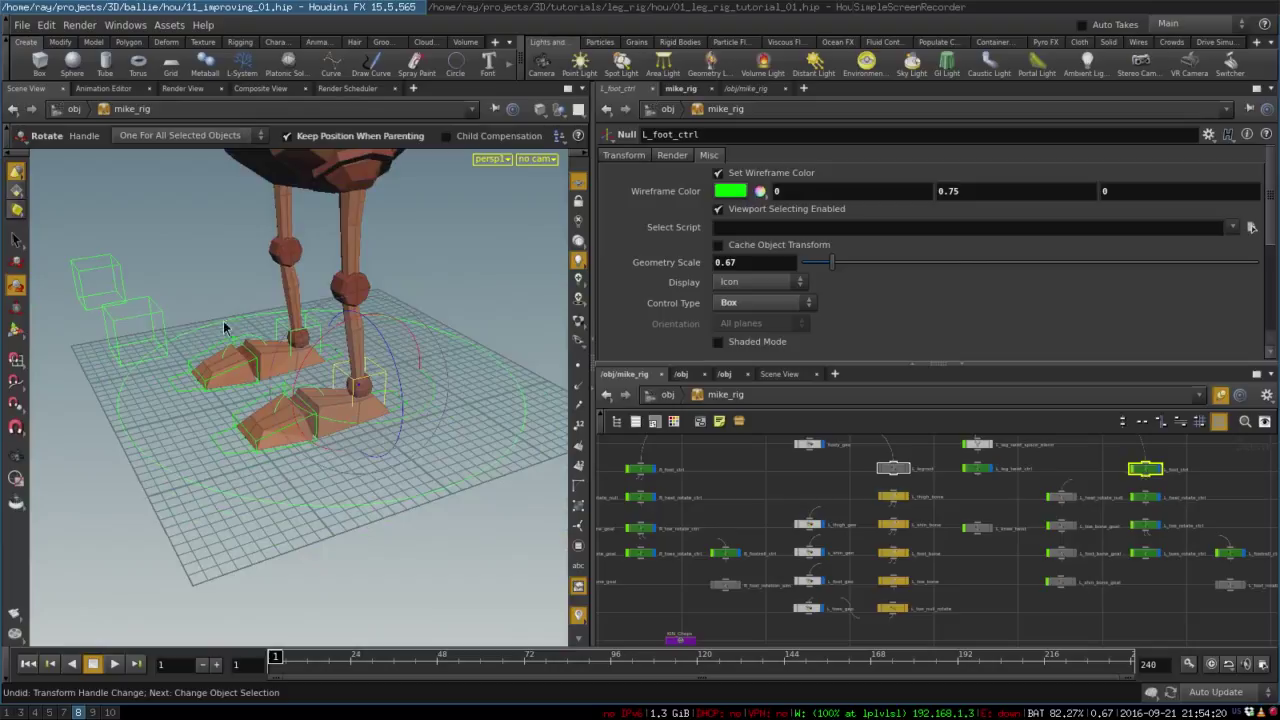
left_click(164, 317)
key("t")
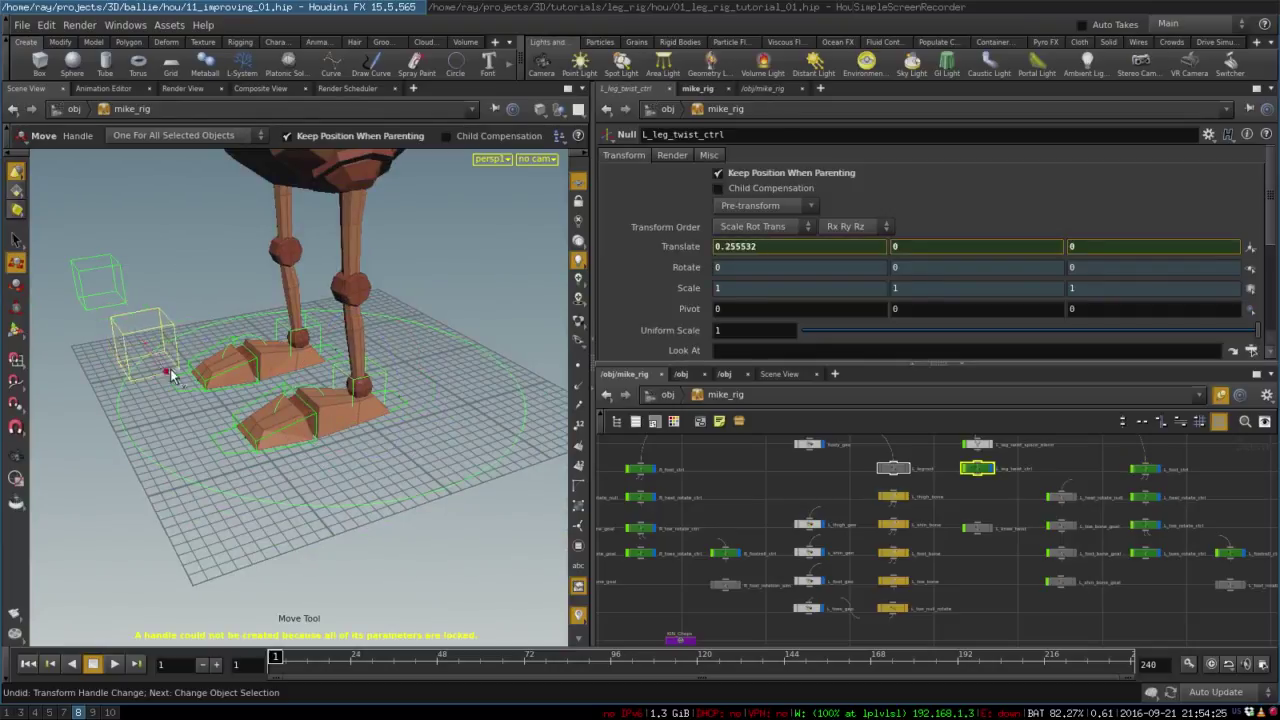
mouse_move(170, 375)
left_mouse_down()
mouse_move(80, 293)
mouse_move(168, 365)
left_mouse_up()
key("ctrl+z")
Try rotating the left heel control L_heel_rotate_ctrl, and undo the rotation
right_click_drag(345, 410, 382, 421, "alt")
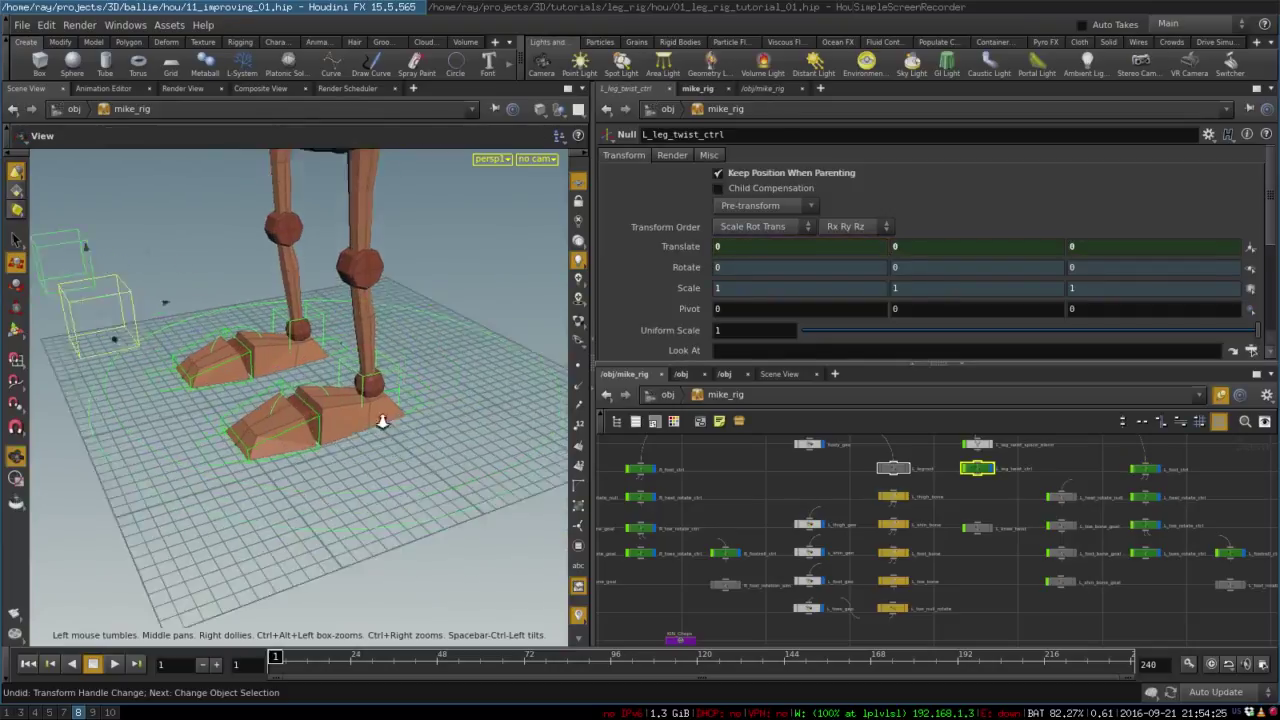
left_click_drag(382, 420, 424, 414)
key("t")
left_click(443, 413)
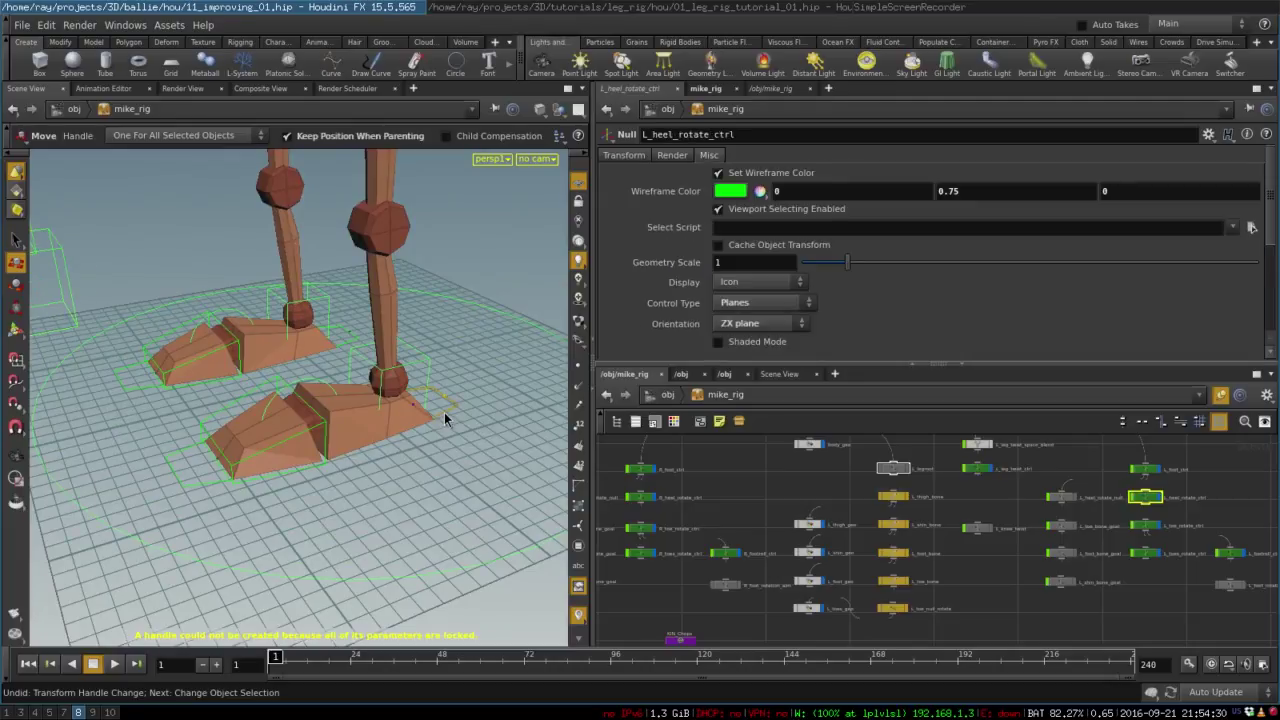
key("r")
left_click_drag(407, 399, 393, 373)
key("ctrl+z")
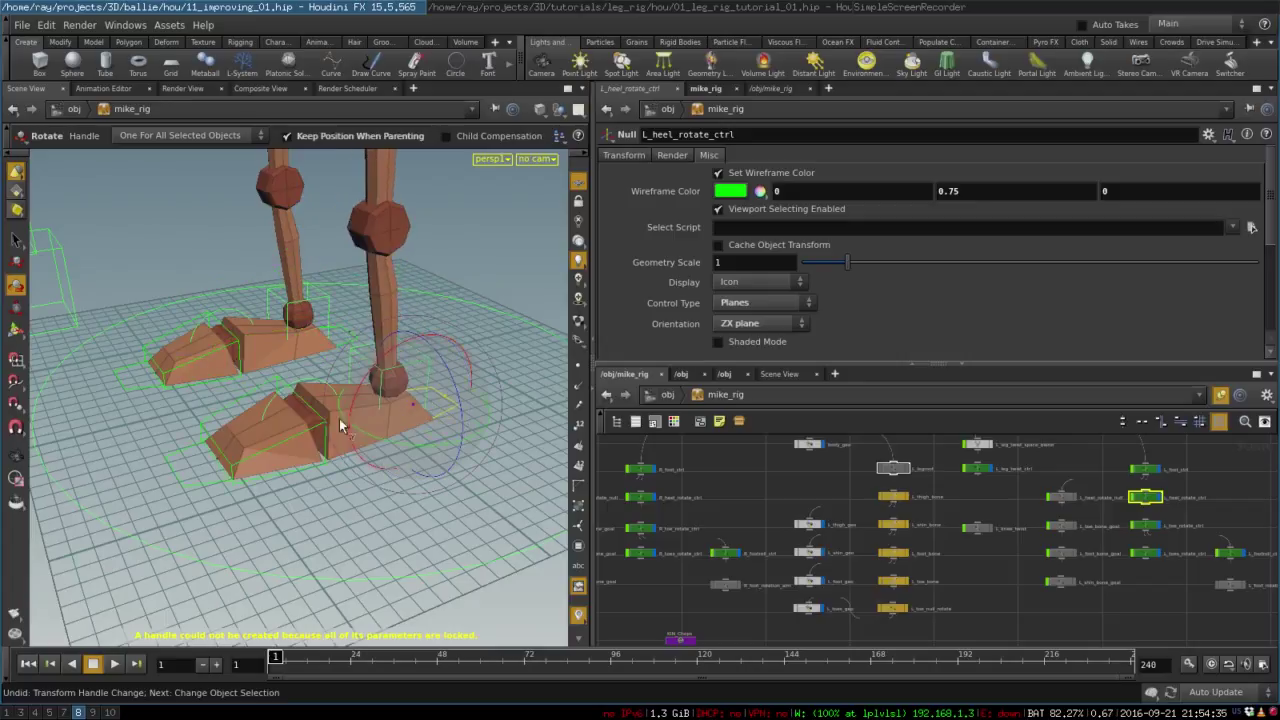
Try rotating the left toe control L_toe_rotate_ctrl, and undo the rotation
left_click(197, 484)
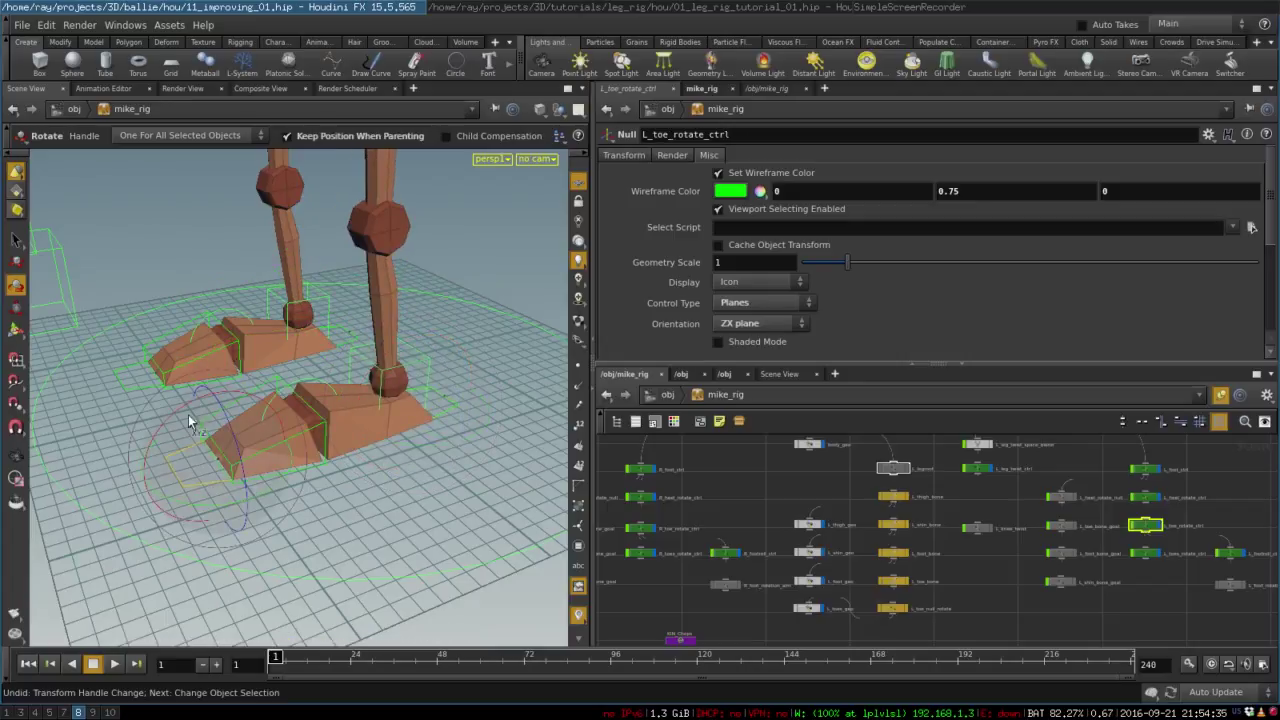
left_click_drag(187, 403, 194, 466)
key("ctrl+z")
Try rotating the left foot roll control L_footroll_ctrl, and undo the rotation
left_click(305, 391)
left_click_drag(328, 358, 247, 404)
key("ctrl+z")
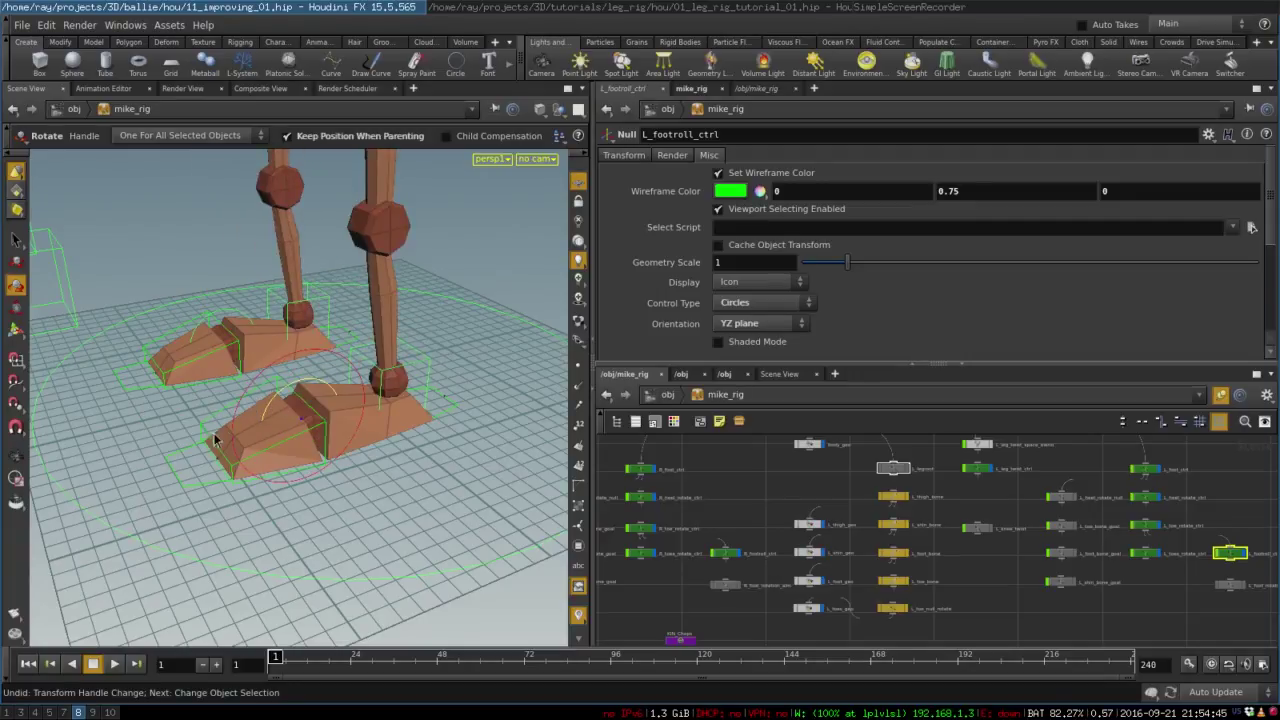
right_click_drag(303, 396, 334, 397, "alt")
left_click_drag(334, 397, 548, 307, "alt")
key("r")
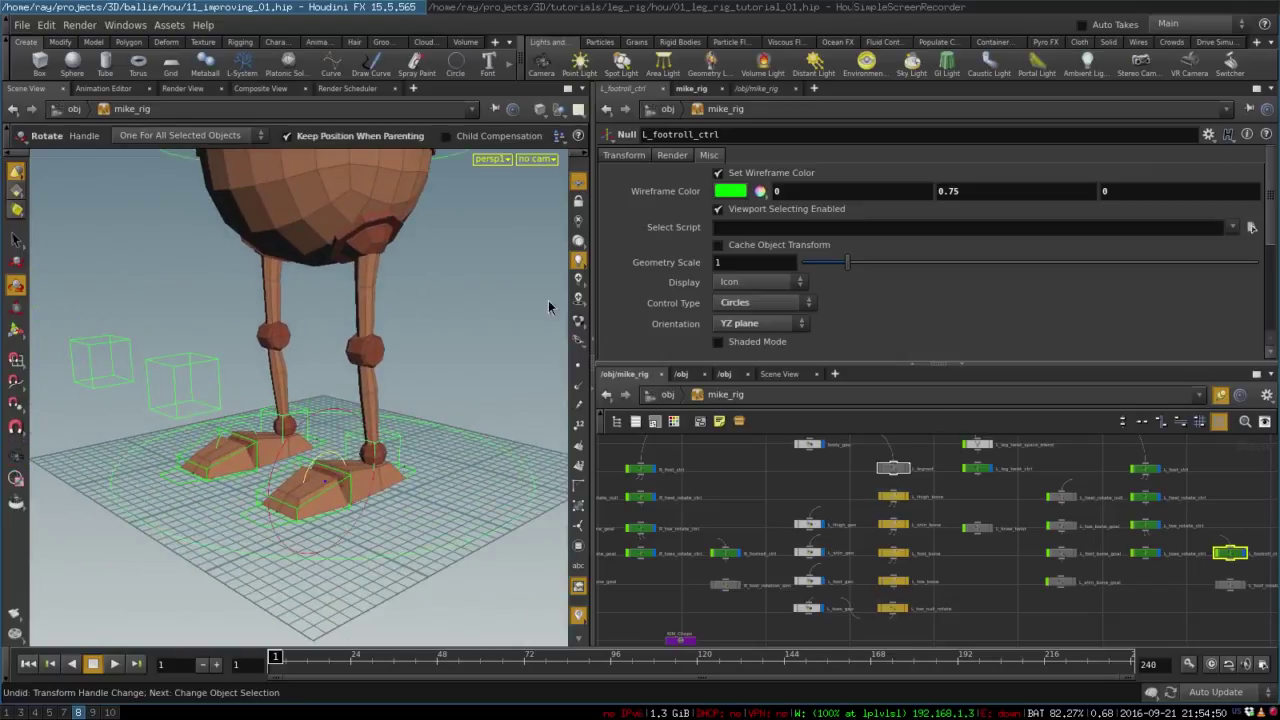
Switch to the Houdini session with 01_leg_rig_tutorial_01.hip and save the scene
left_click(494, 7)
middle_click_drag(746, 483, 740, 503)
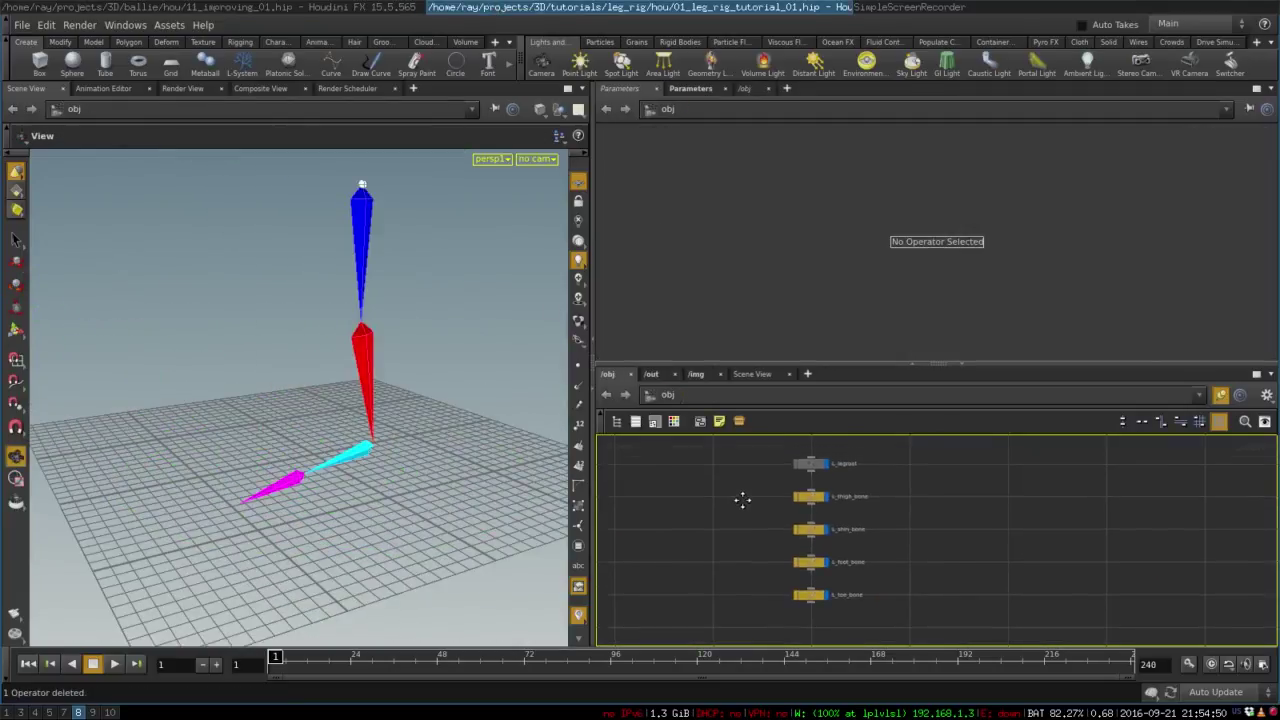
left_click_drag(428, 372, 324, 213)
key("ctrl+s")
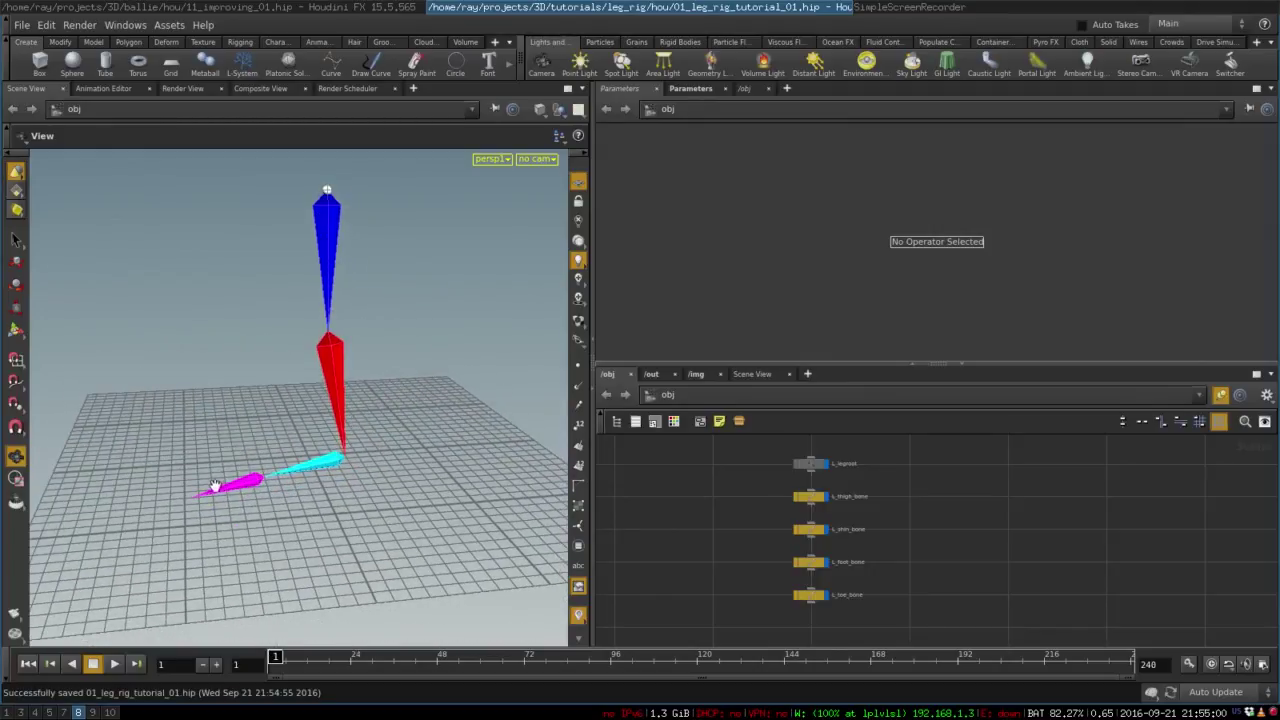
Start the Bones tool in the scene view with its kinematics set to IK With Twist Affector
middle_click_drag(781, 517, 752, 506)
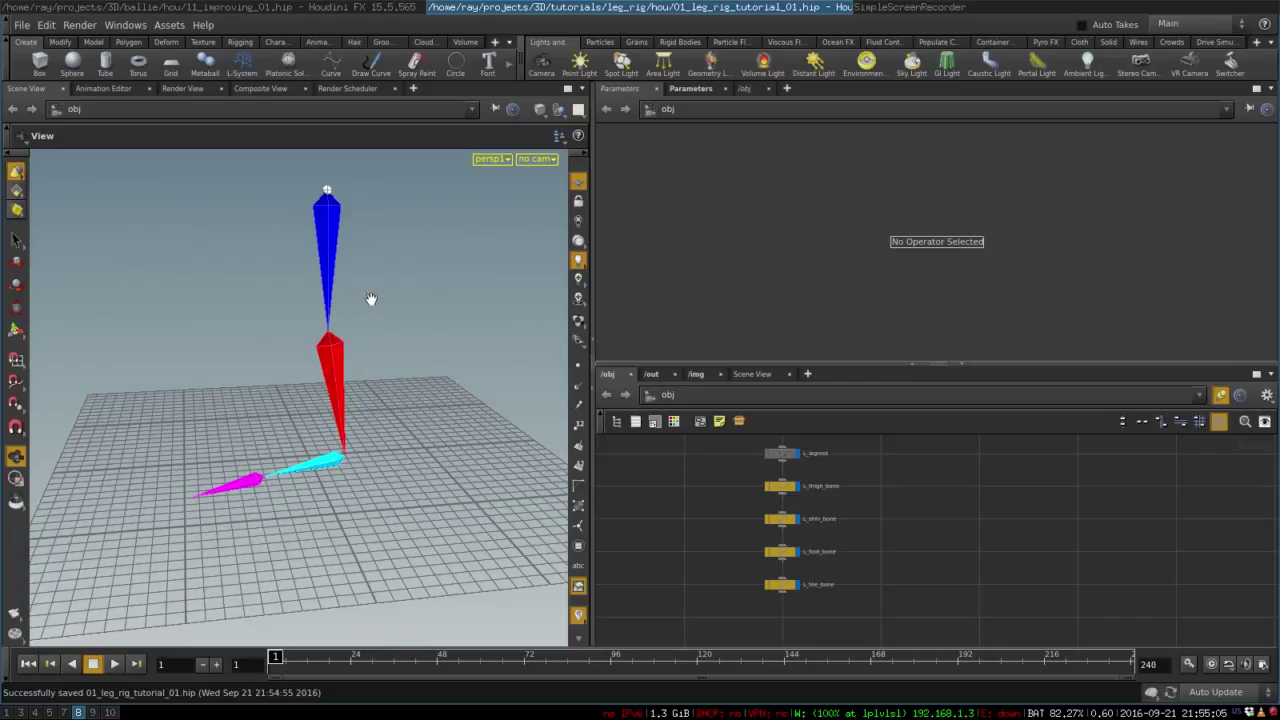
key("Tab")
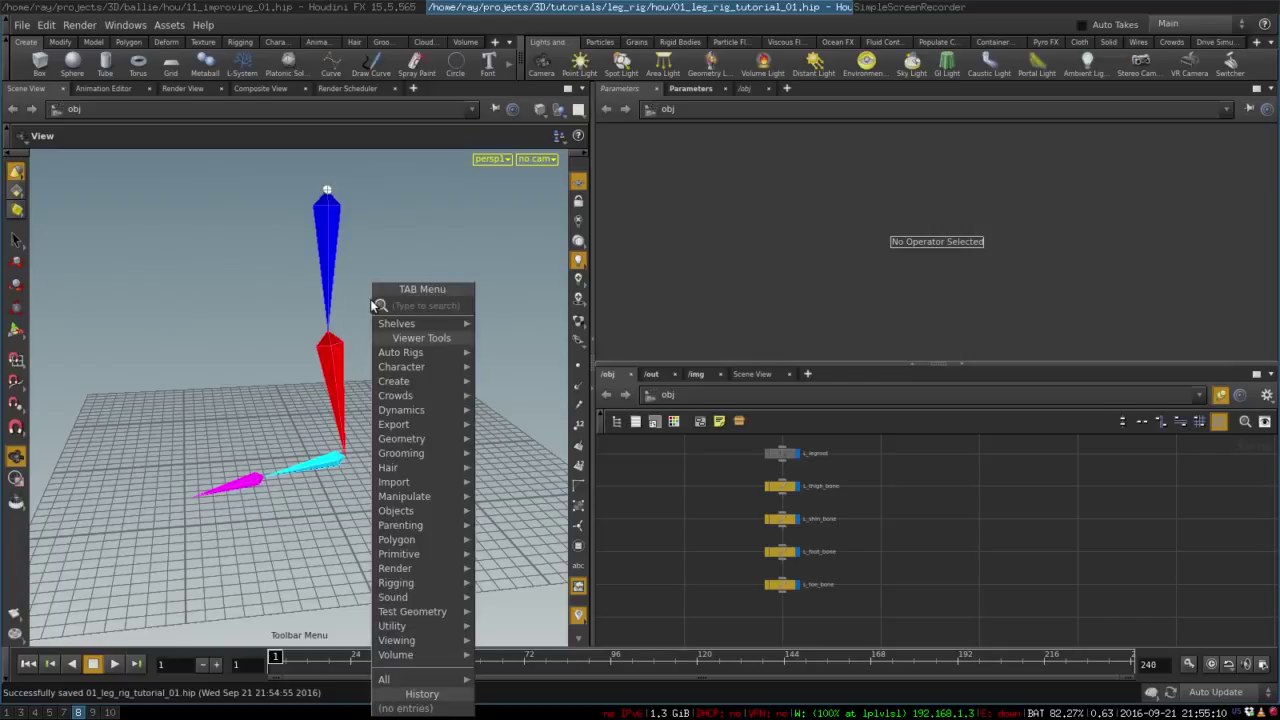
type("bon")
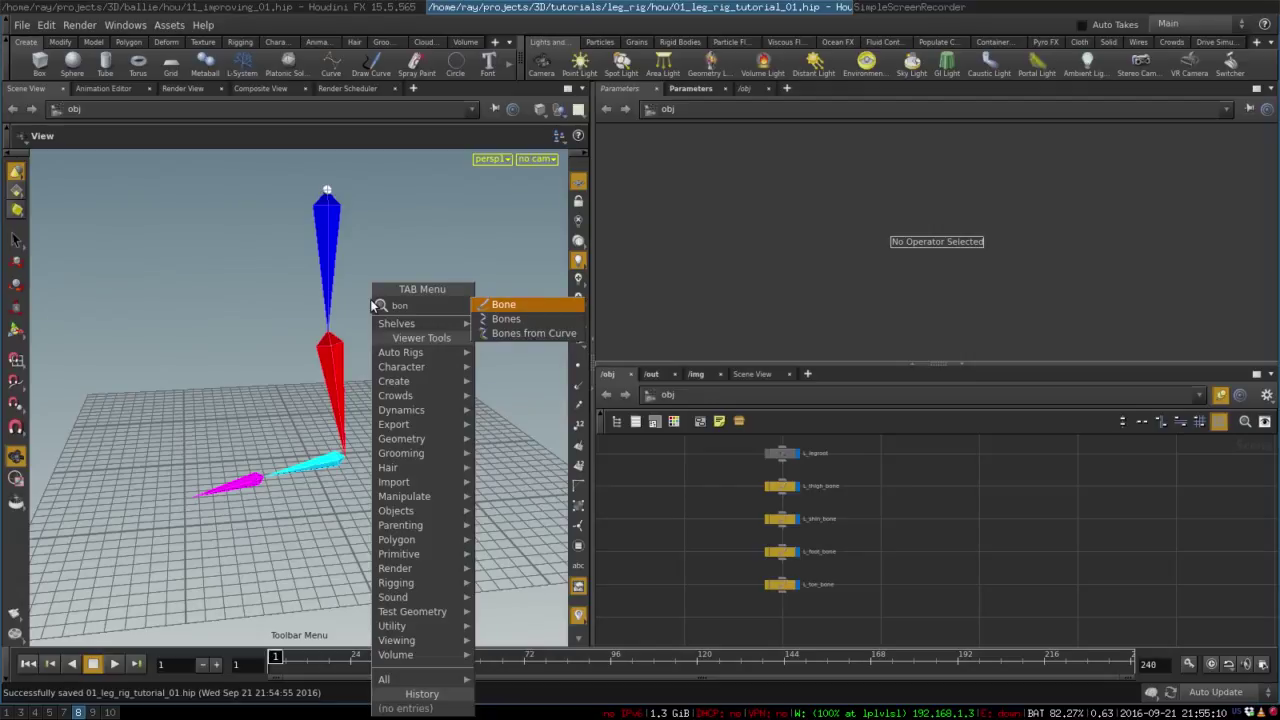
key("Down")
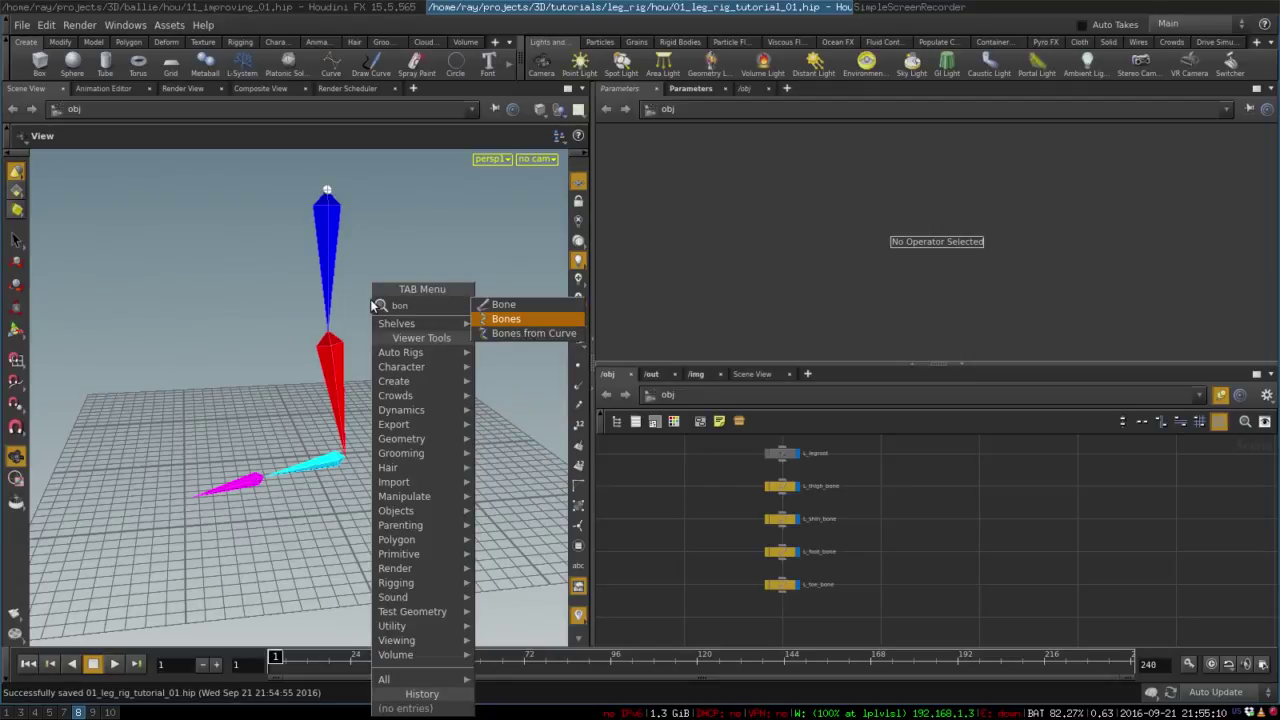
key("Return")
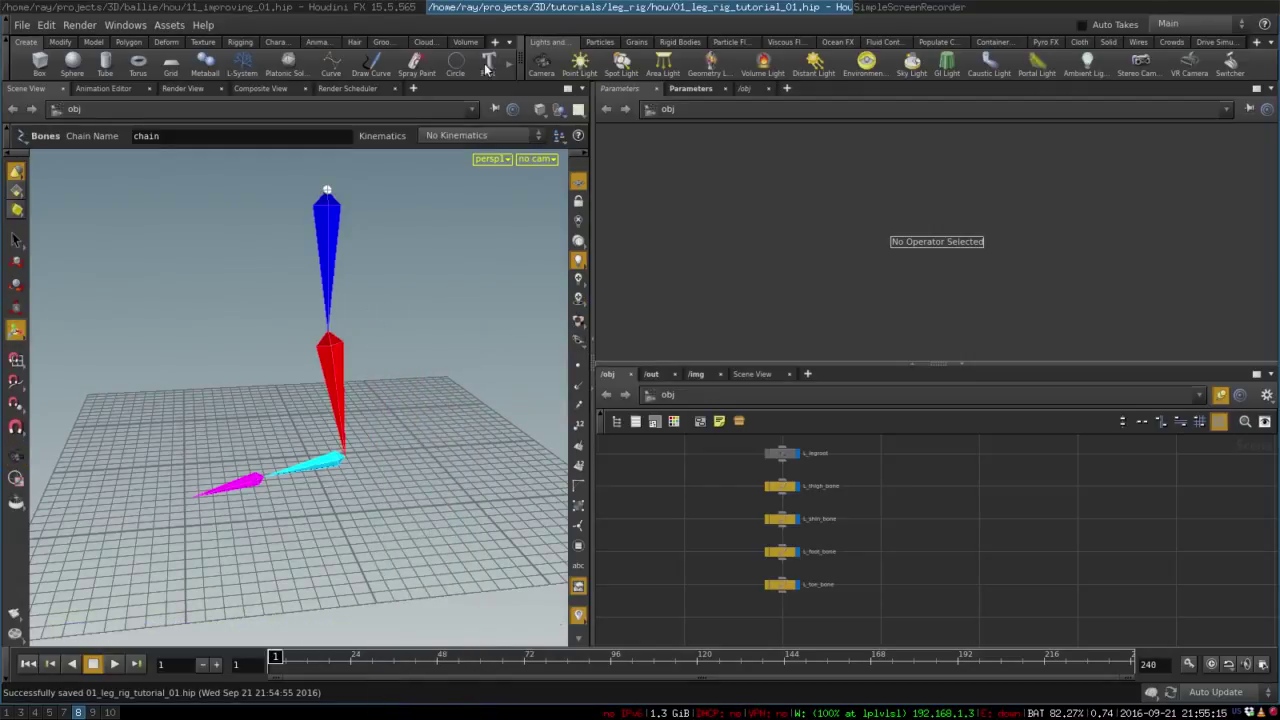
left_click(469, 136)
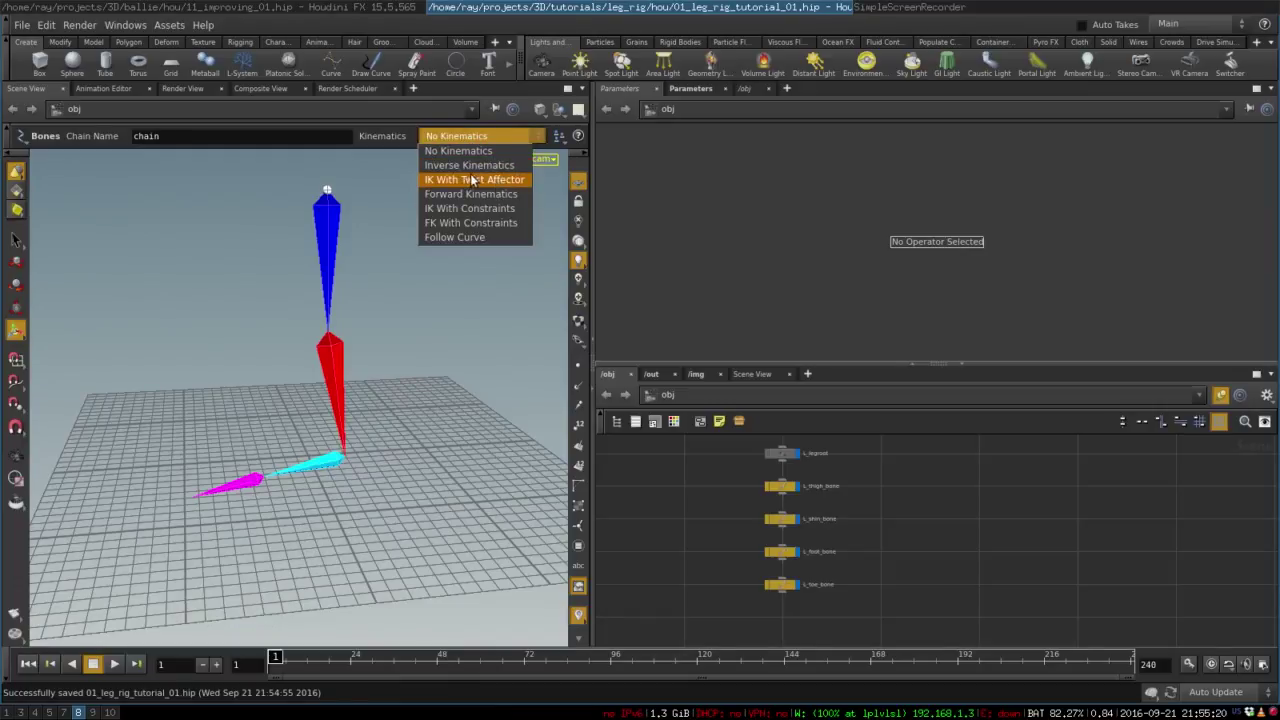
left_click(478, 180)
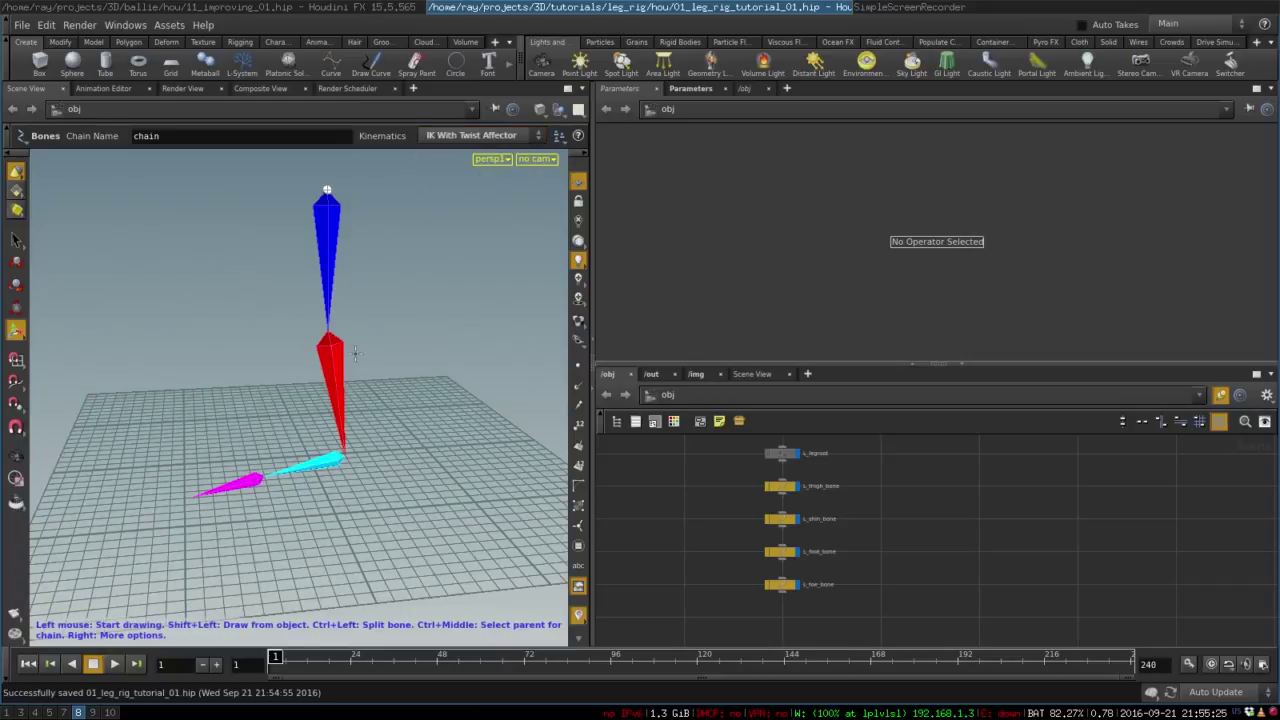
Add kinematics to the existing chain with L_thigh_bone as the first bone and L_shin_bone as the last
left_click_drag(355, 353, 379, 345, "alt")
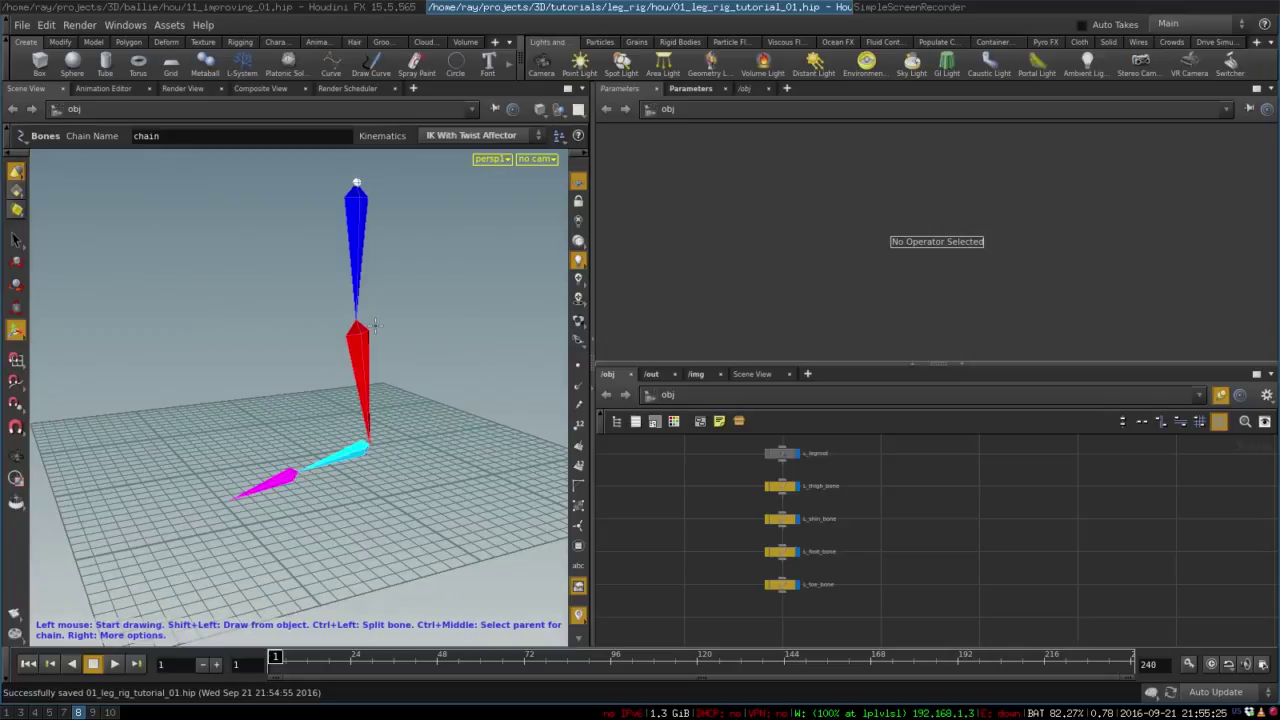
right_click(377, 323)
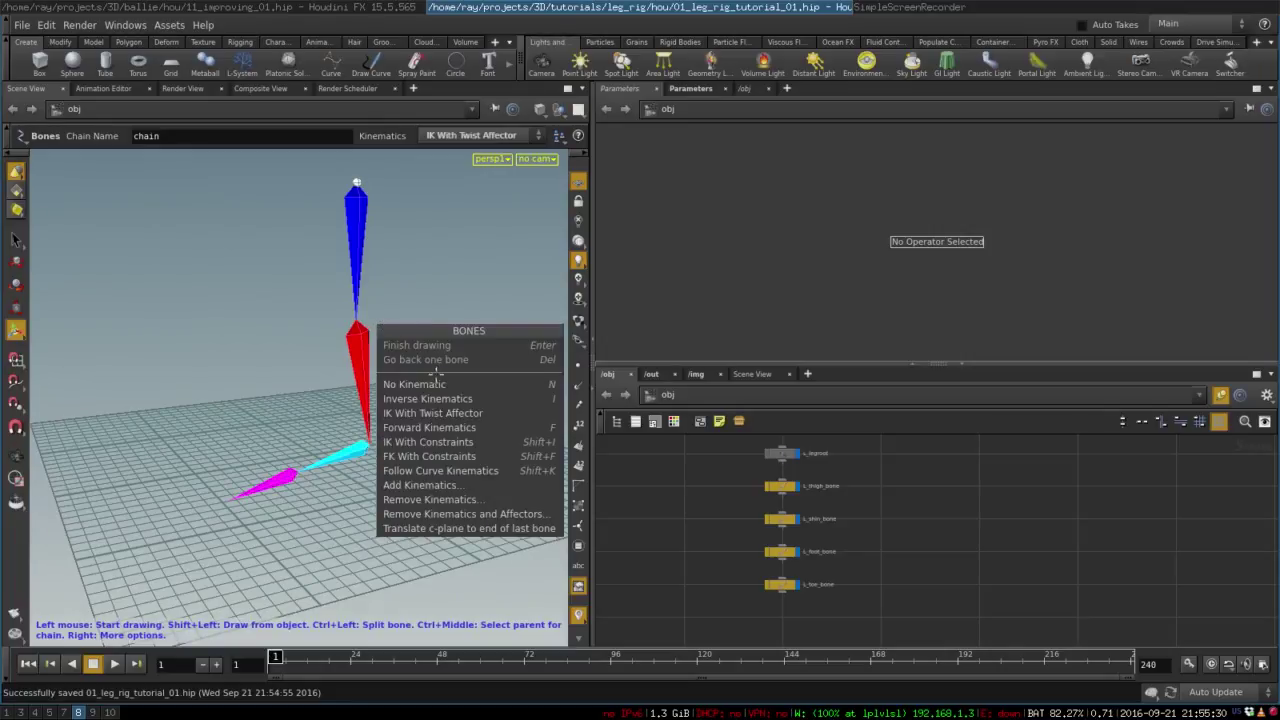
left_click(438, 486)
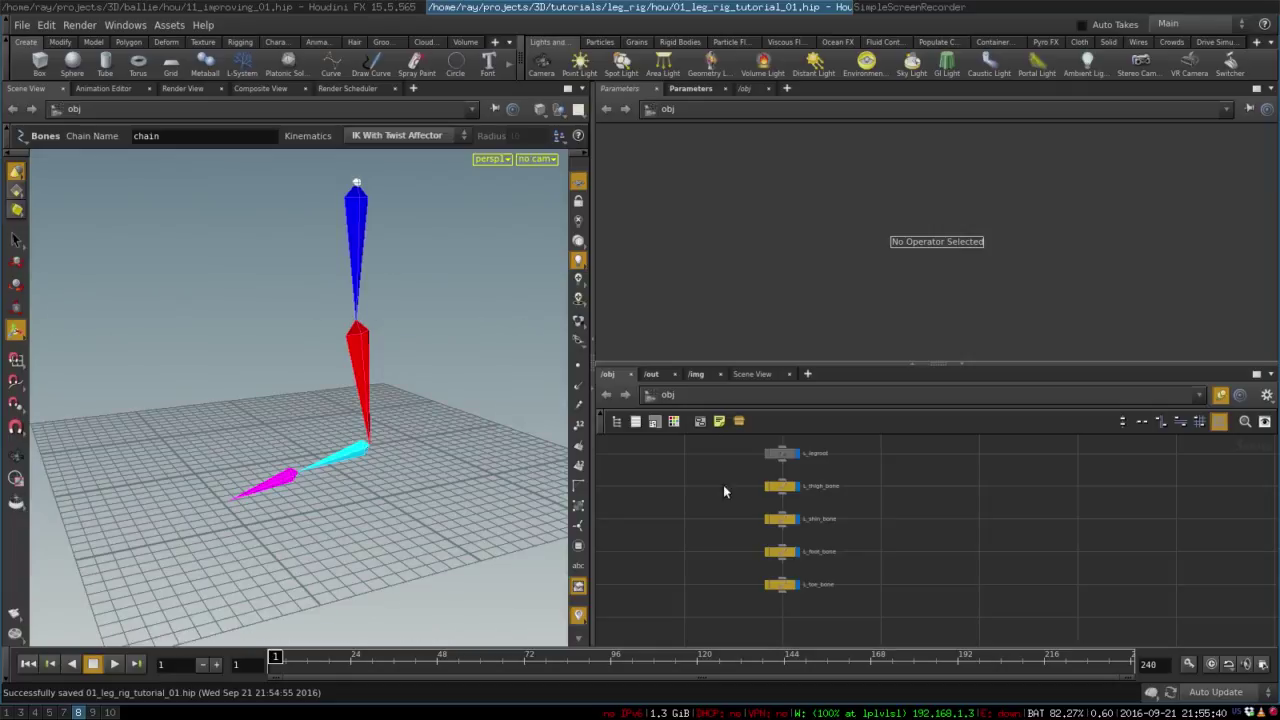
left_click(360, 255)
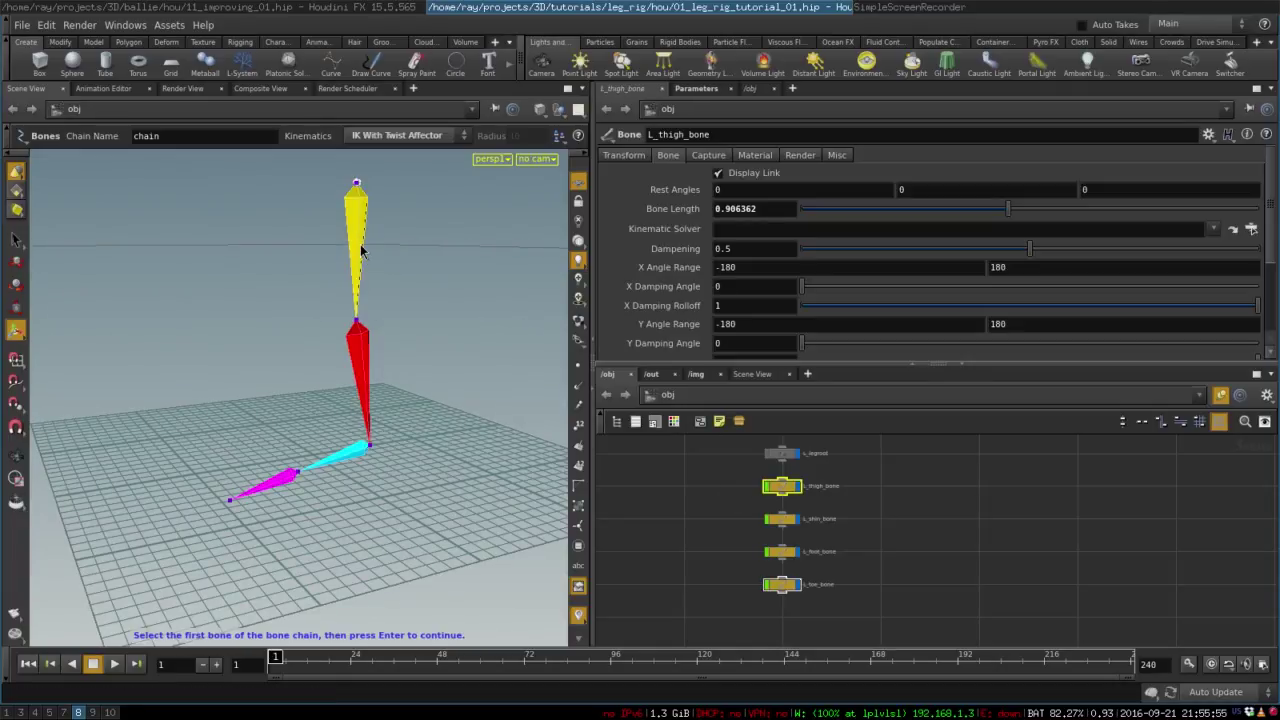
key("Return")
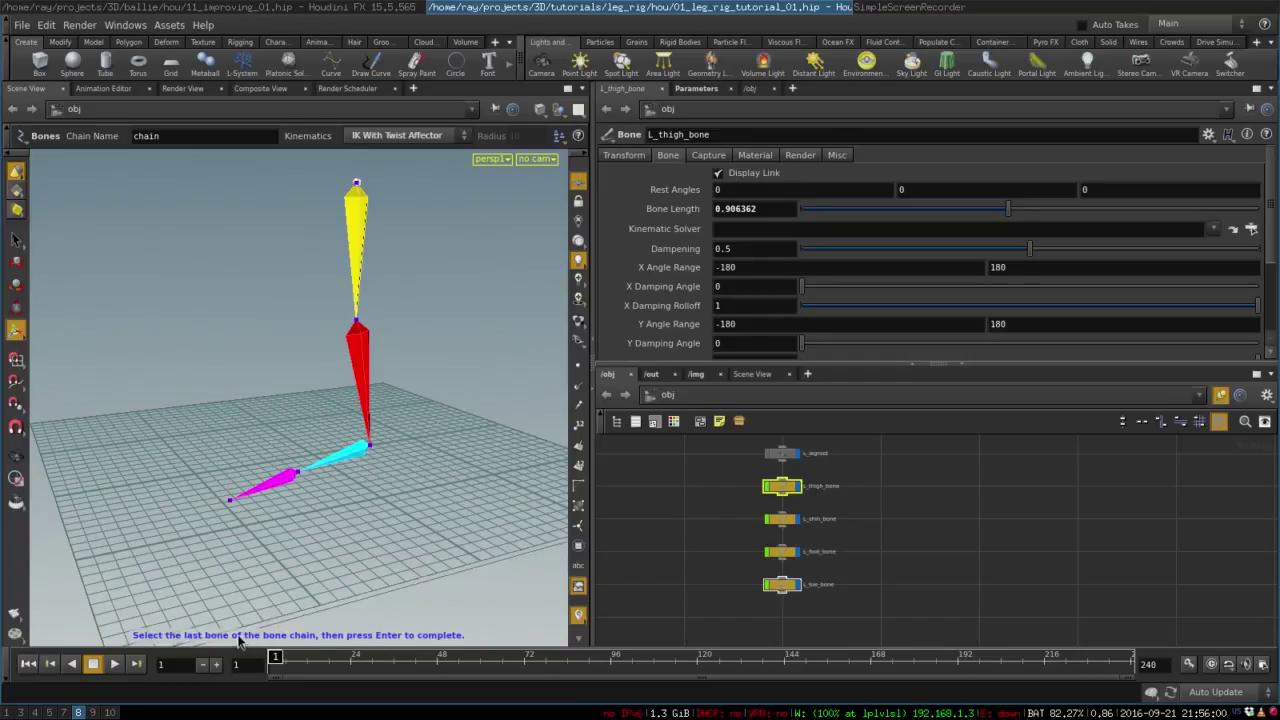
left_click(361, 358)
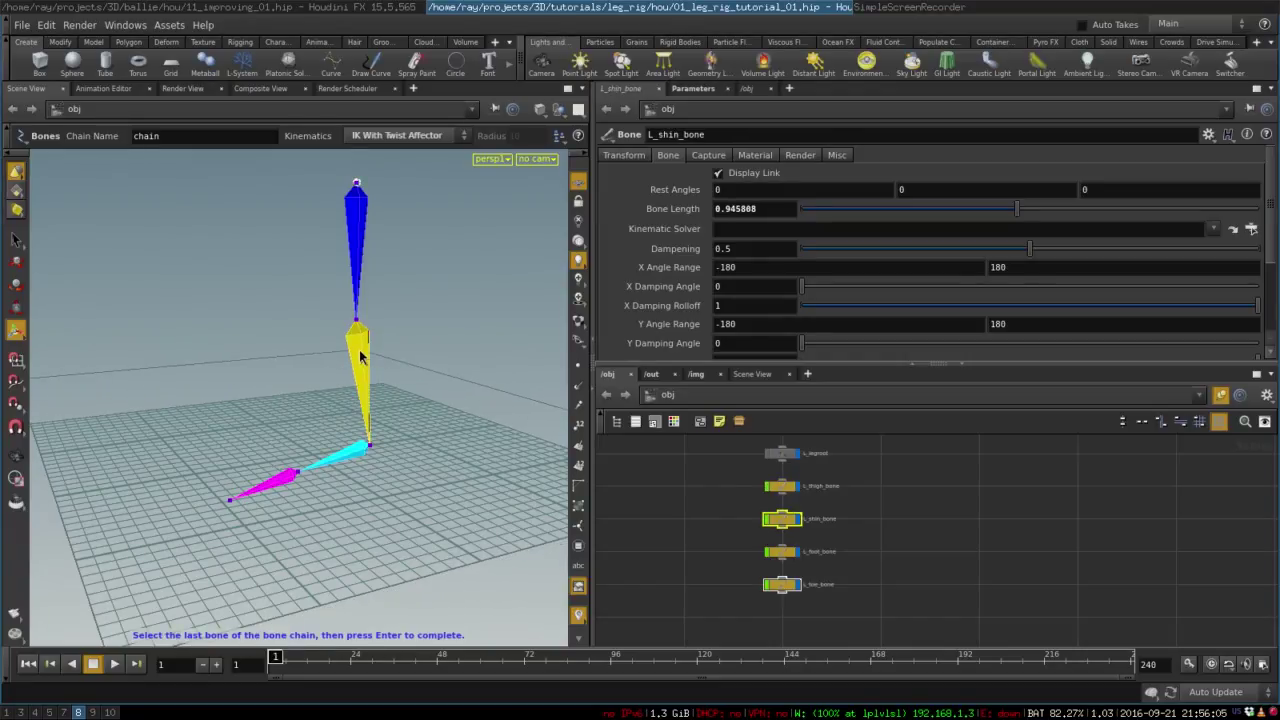
key("Return")
key("Escape")
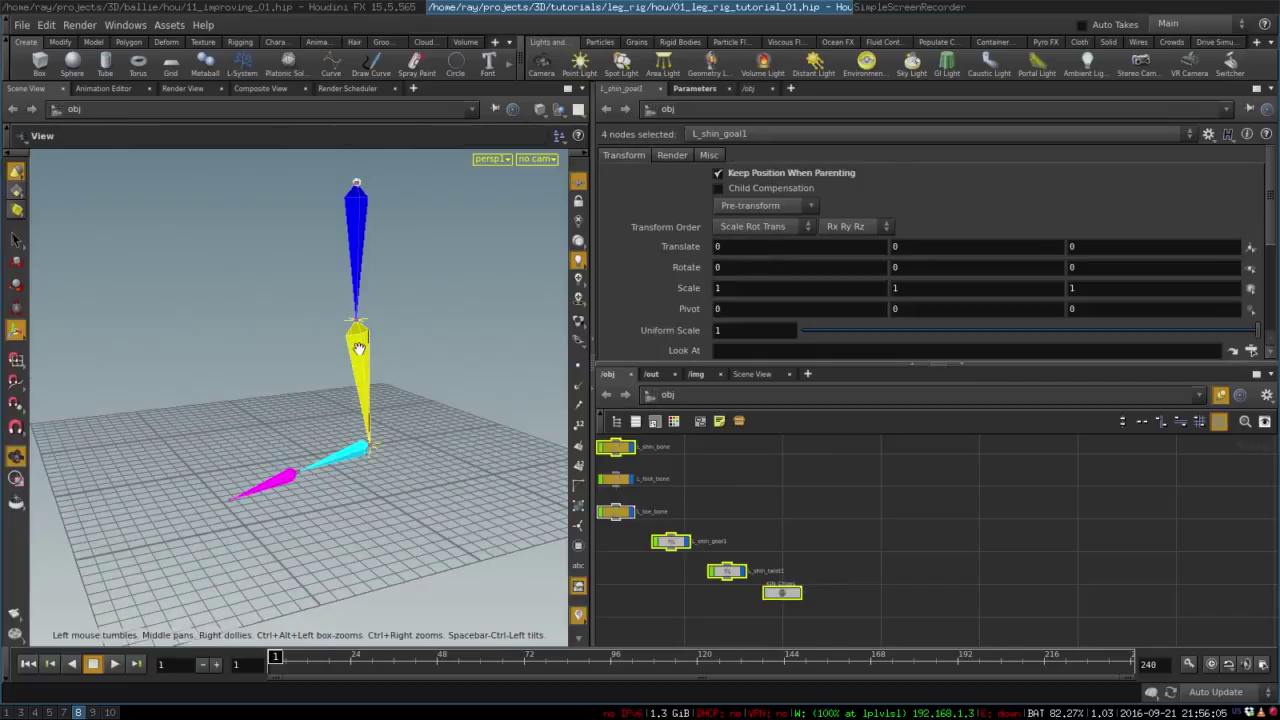
Raise the goal null L_shin_goal1 at the ankle about 0.3 units in Y to test the IK bend
left_click_drag(358, 350, 415, 398)
right_click_drag(415, 398, 411, 416)
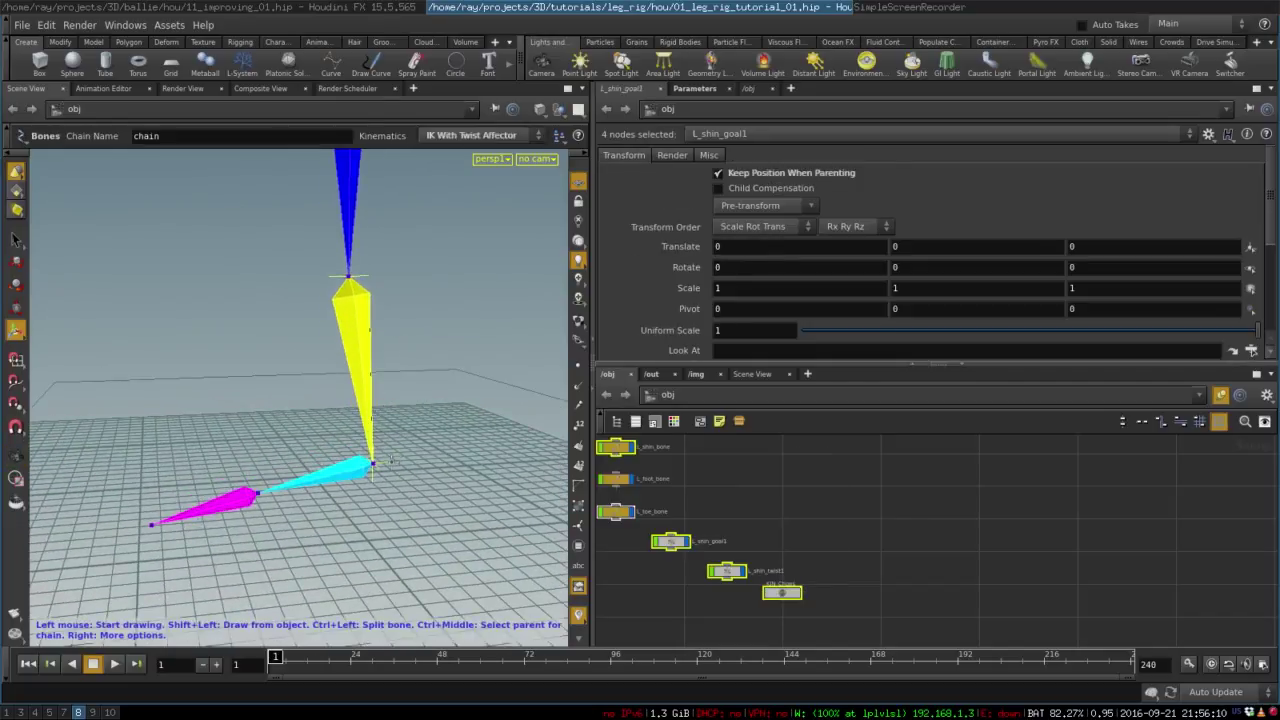
key("t")
left_click(387, 461)
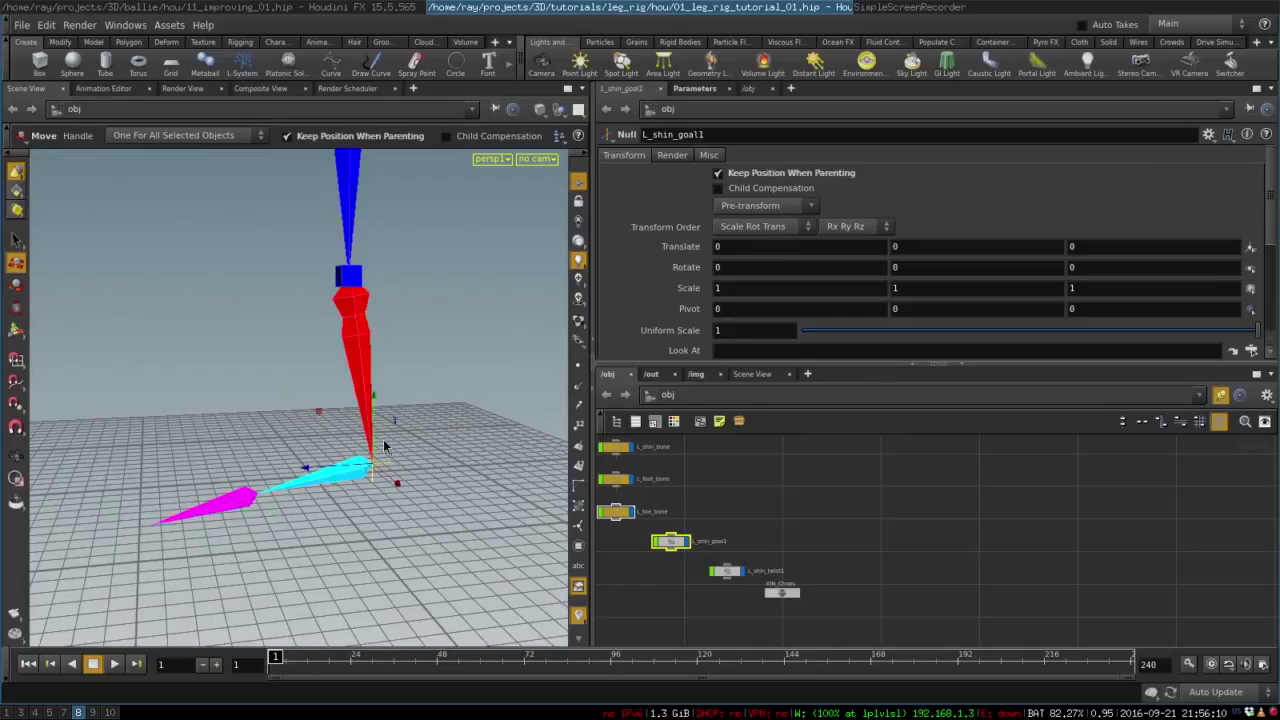
left_click_drag(380, 423, 390, 353)
right_click_drag(434, 349, 330, 364)
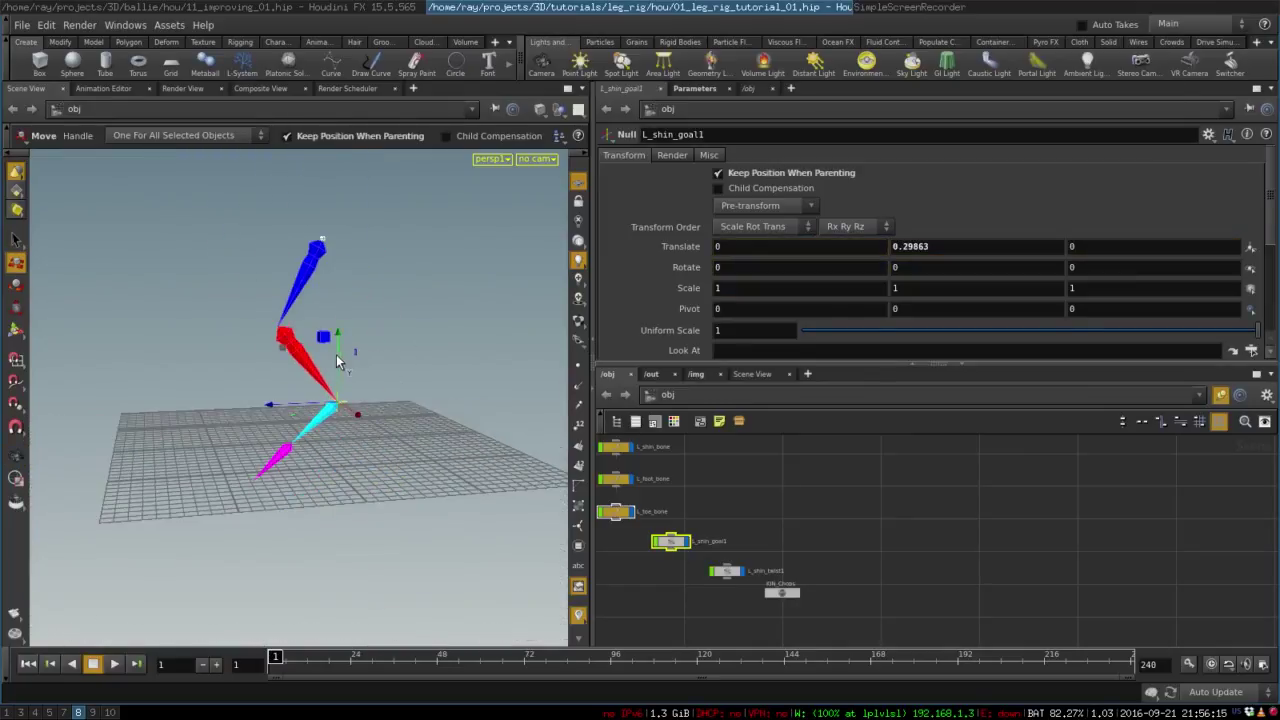
Move the twist affector L_shin_twist1 away from the knee in X and Y, and undo the last handle change
left_click(322, 338)
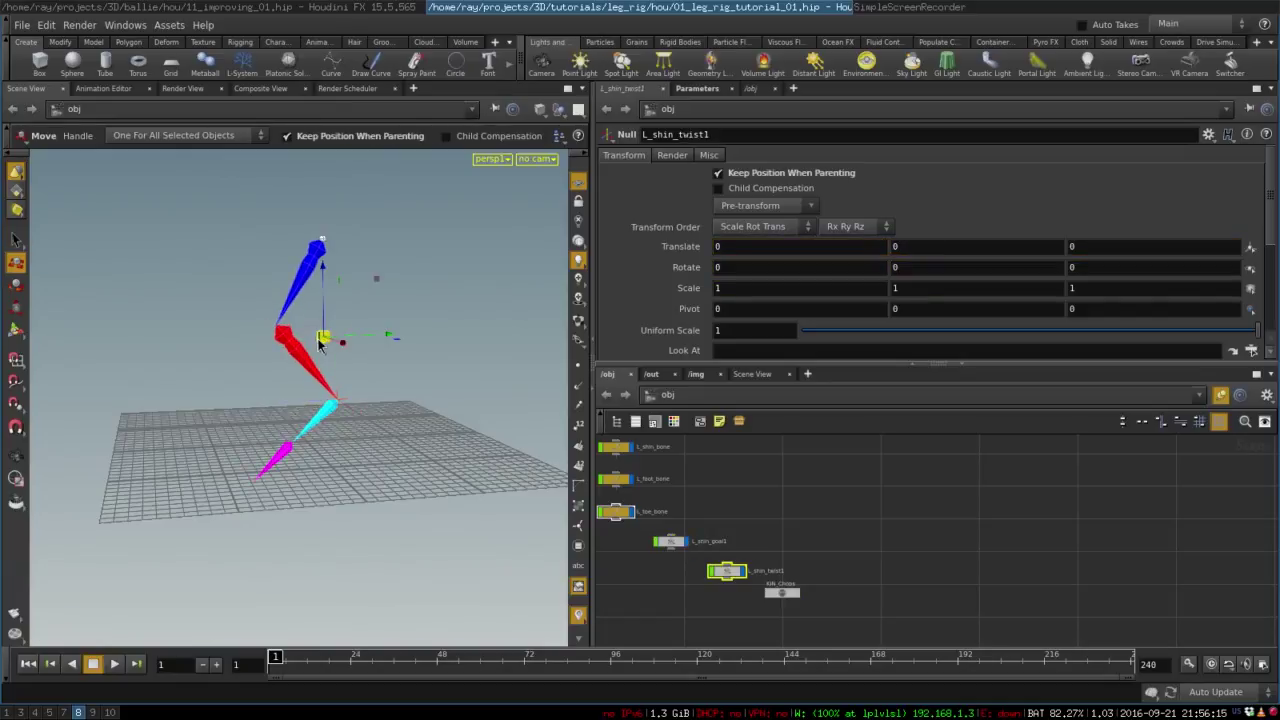
left_click_drag(375, 337, 300, 381)
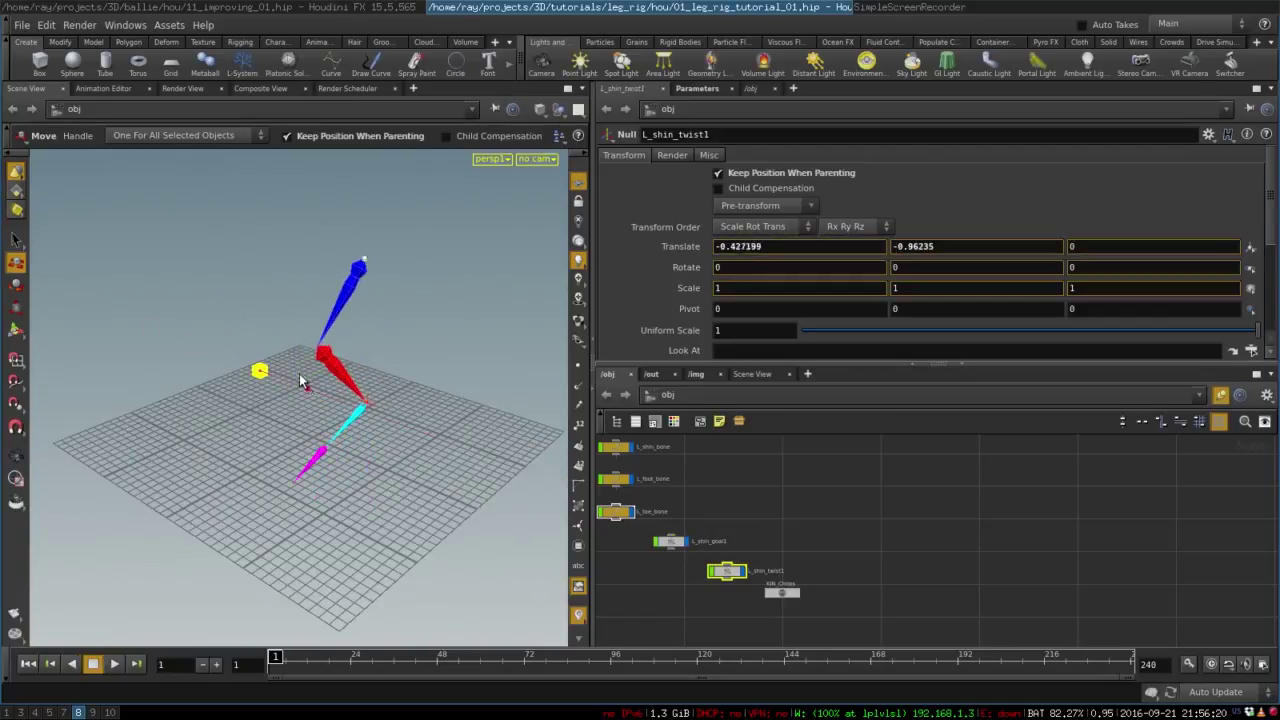
key("ctrl+z")
left_click_drag(383, 391, 362, 410, "alt")
Reset the Y translation of L_shin_goal1 to 0
left_click(356, 414)
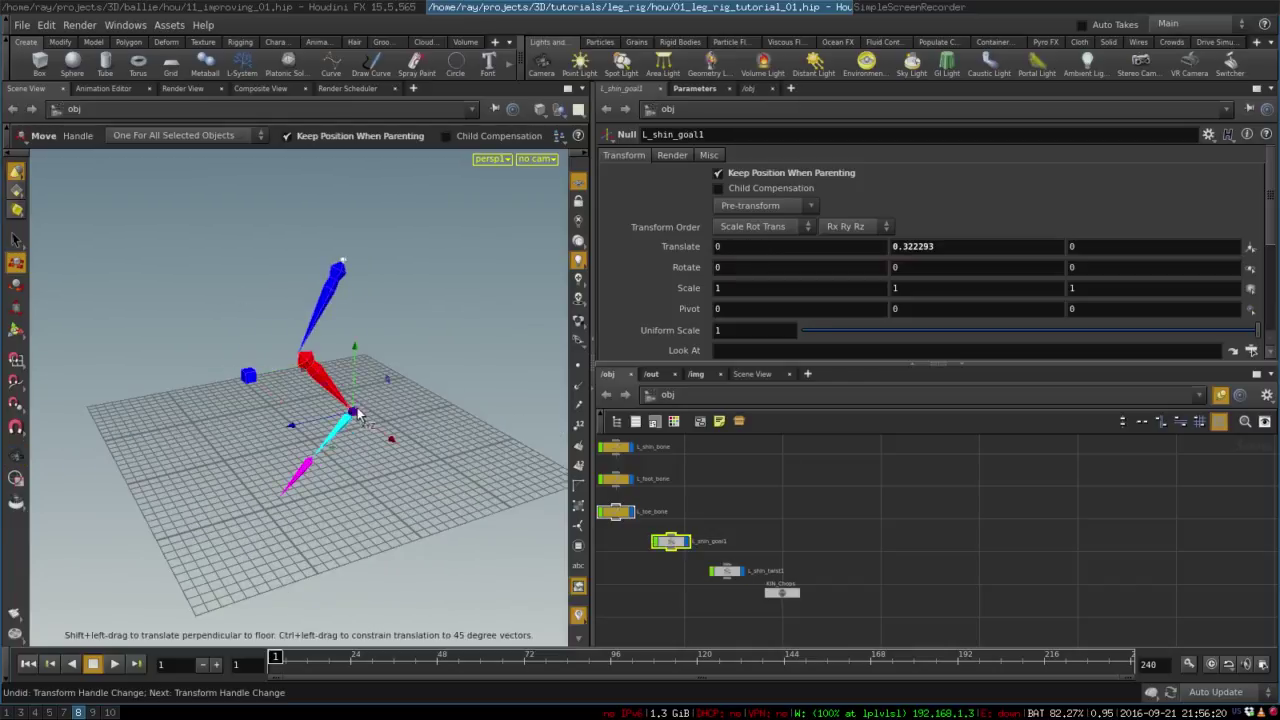
middle_click(946, 247, "ctrl")
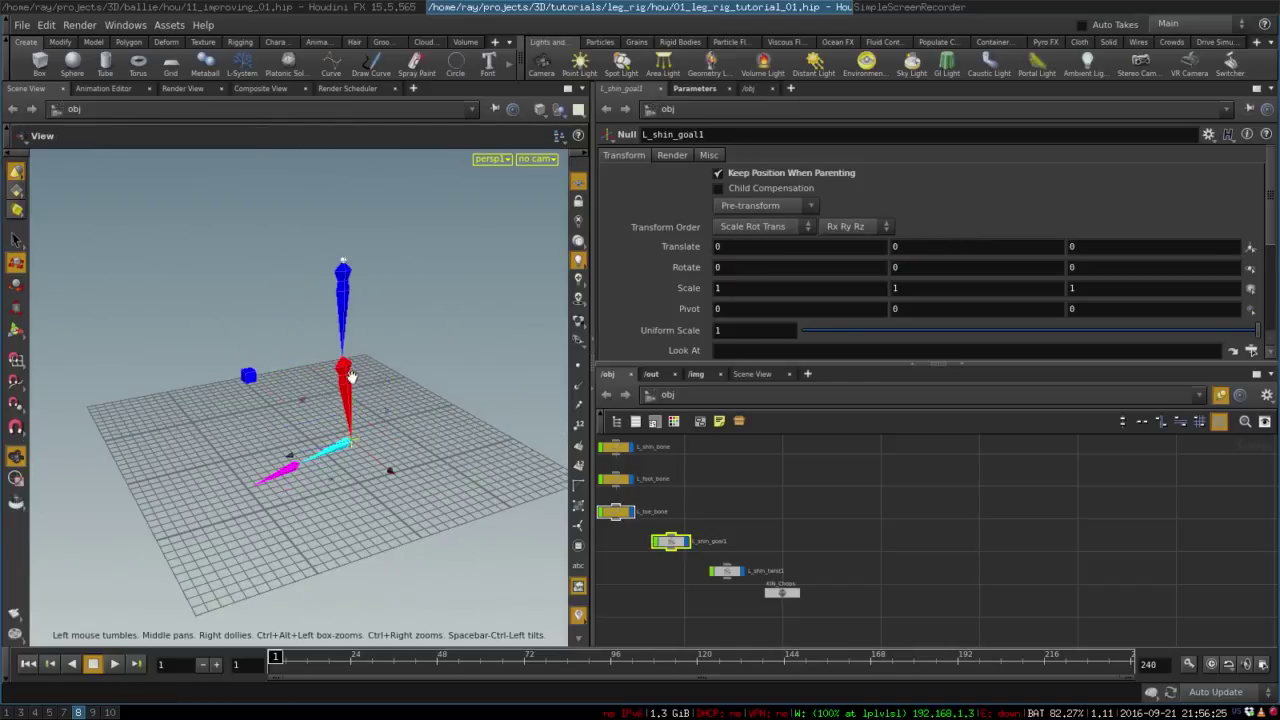
right_click_drag(351, 376, 539, 367)
middle_click_drag(439, 487, 483, 334)
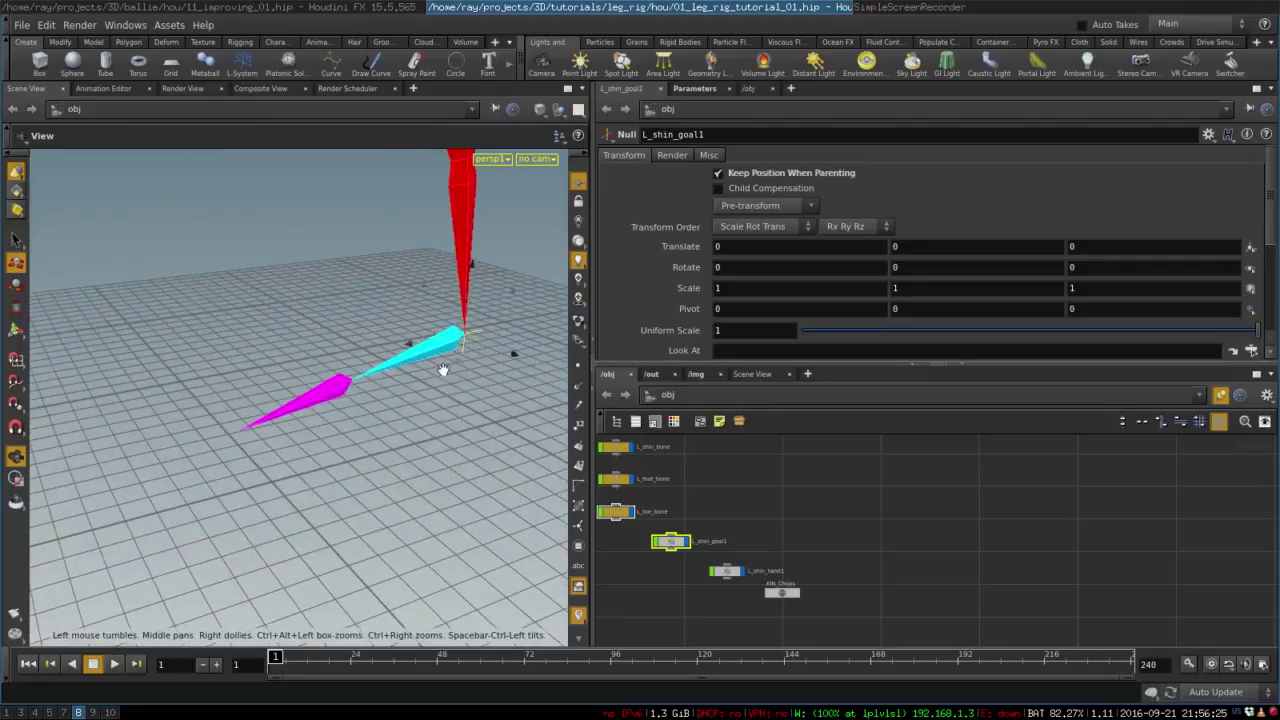
Test-rotate L_foot_bone about the ankle, and undo the rotation
right_click_drag(443, 370, 383, 379, "alt")
left_click_drag(383, 379, 354, 398, "alt")
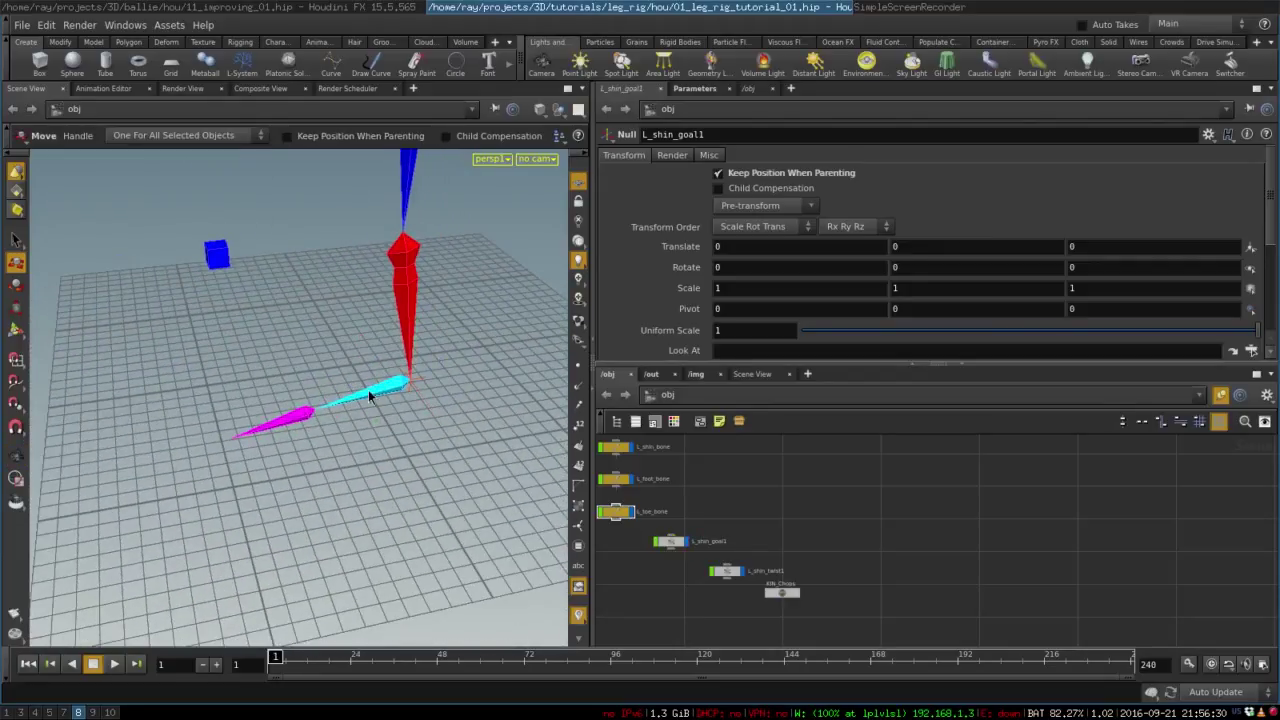
left_click(369, 396)
key("r")
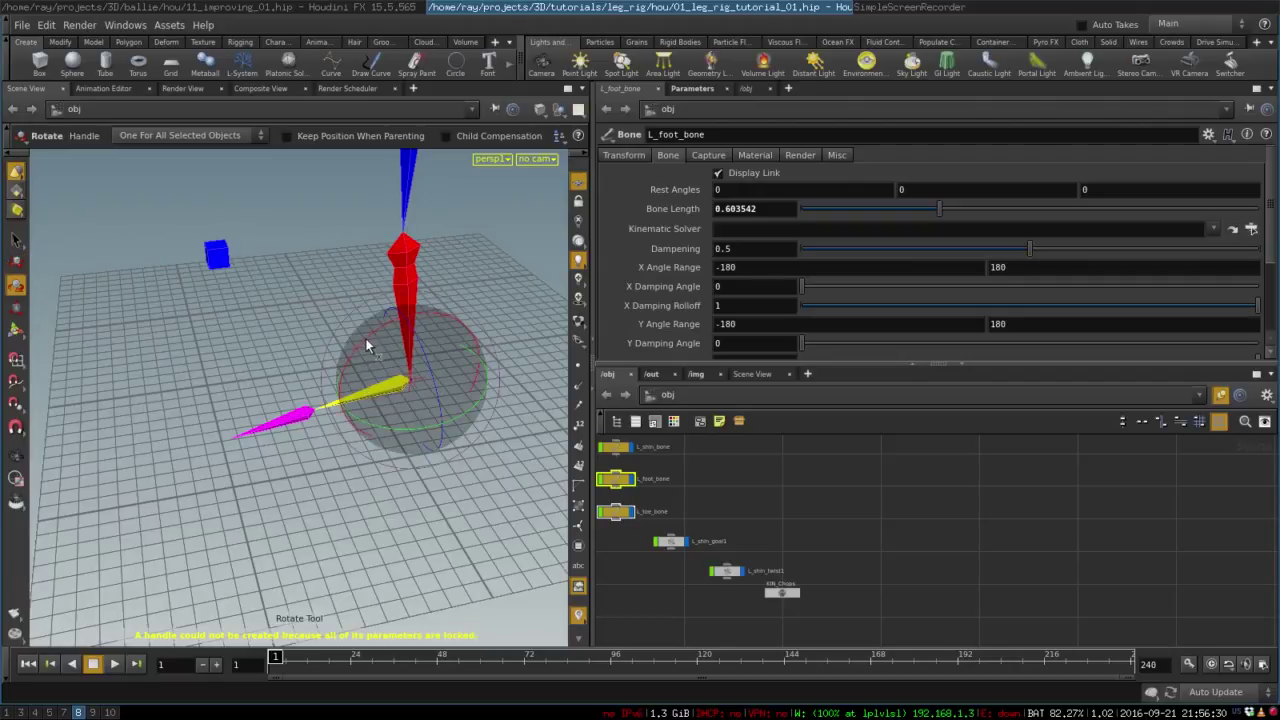
left_click_drag(365, 338, 360, 373)
key("ctrl+z")
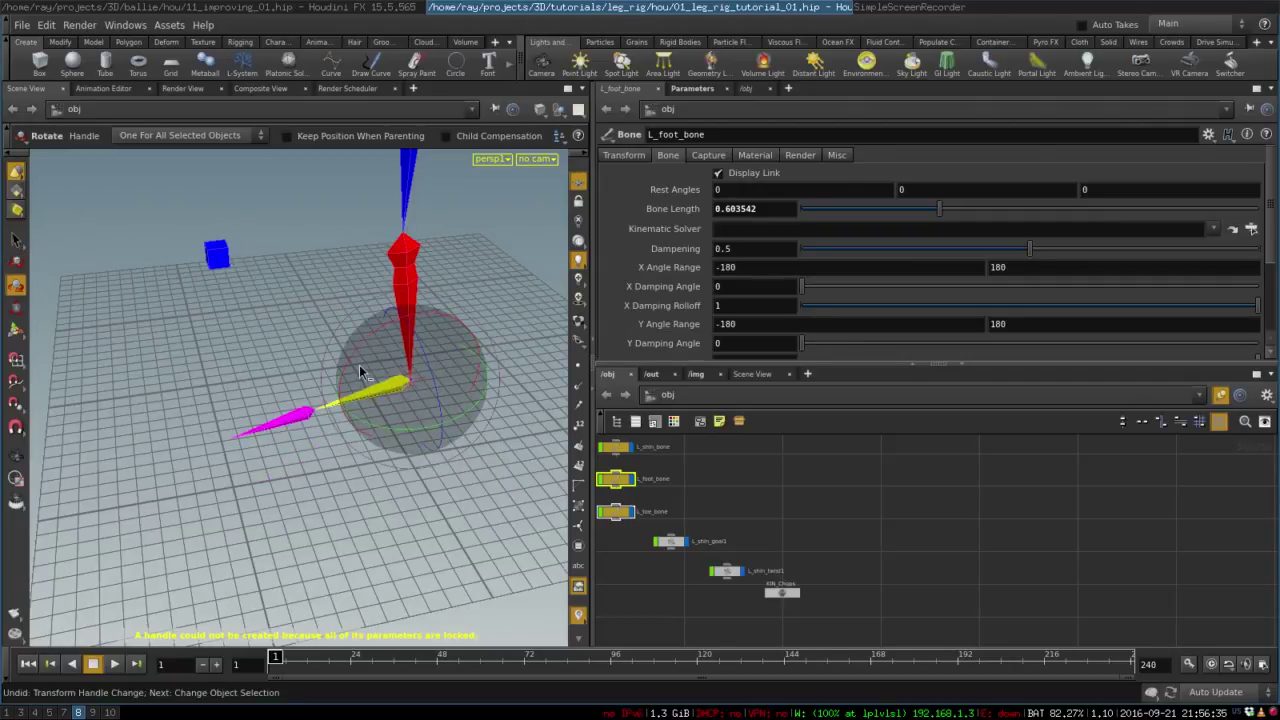
Select the foot and toe bones in turn to check the pivot of each bone's rotation
left_click(256, 431)
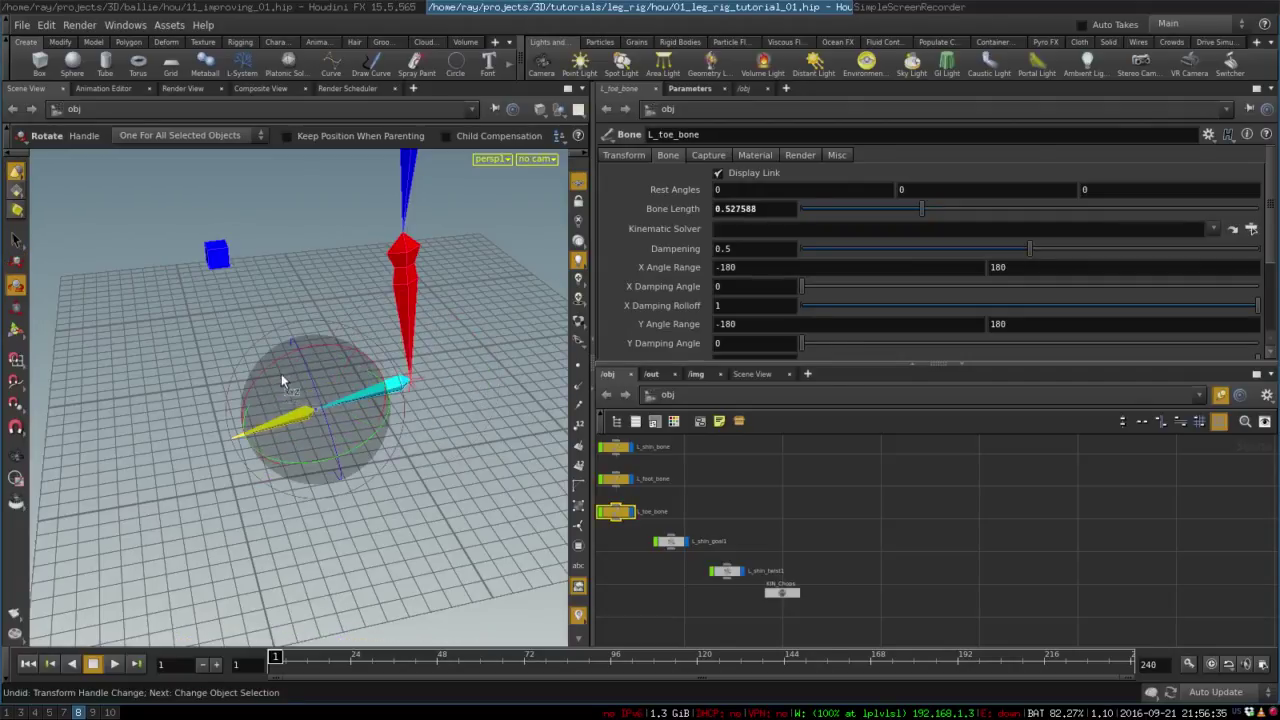
left_click(477, 449)
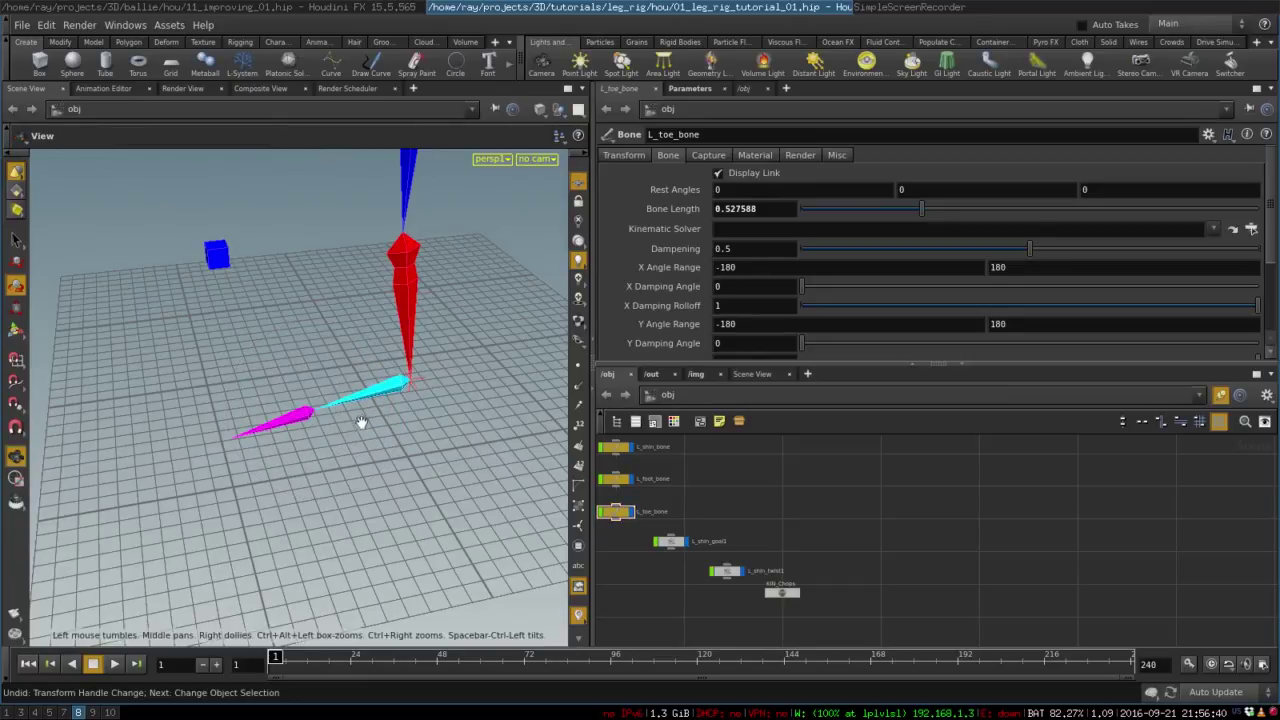
right_click_drag(361, 421, 406, 398, "alt")
left_click(406, 398)
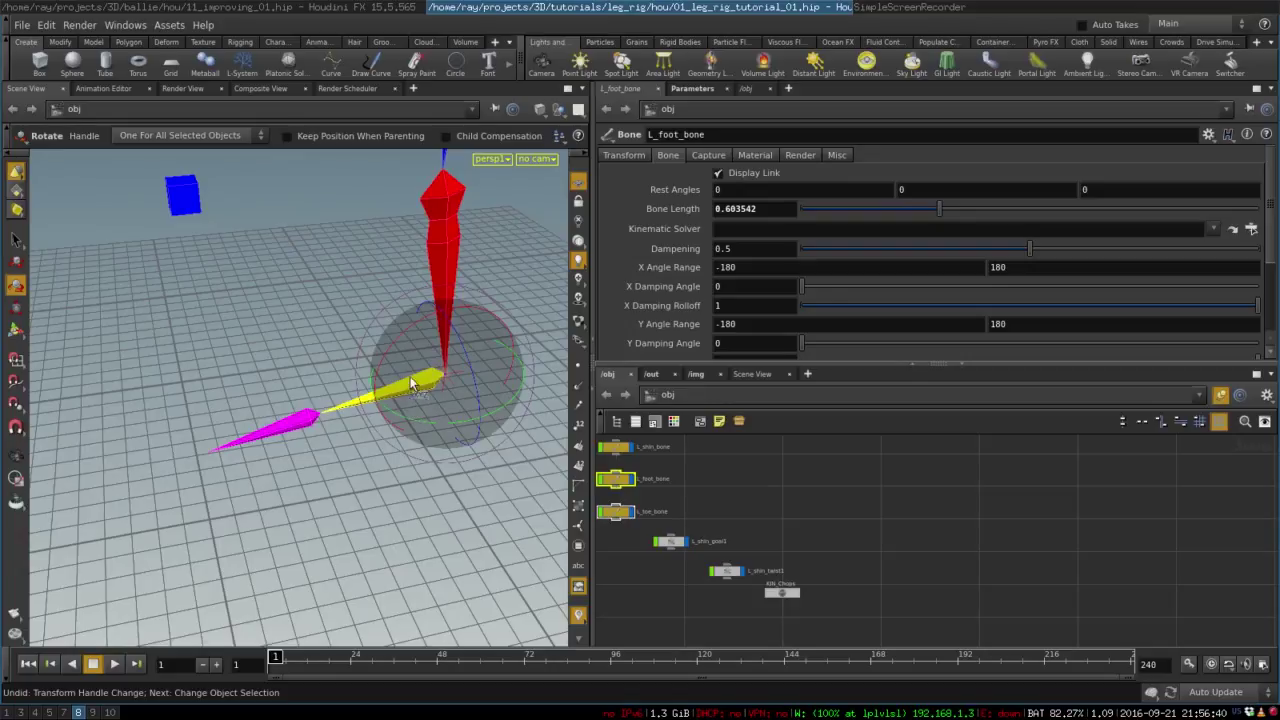
left_click(271, 440)
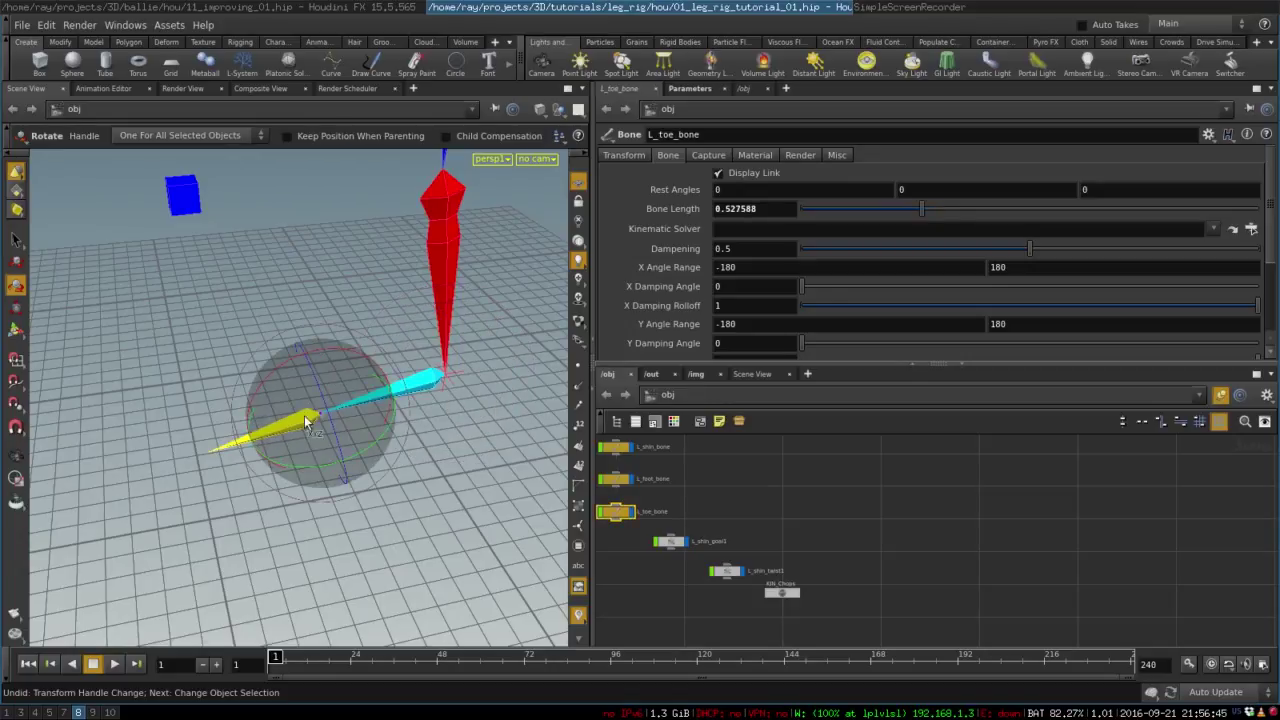
left_click(414, 437)
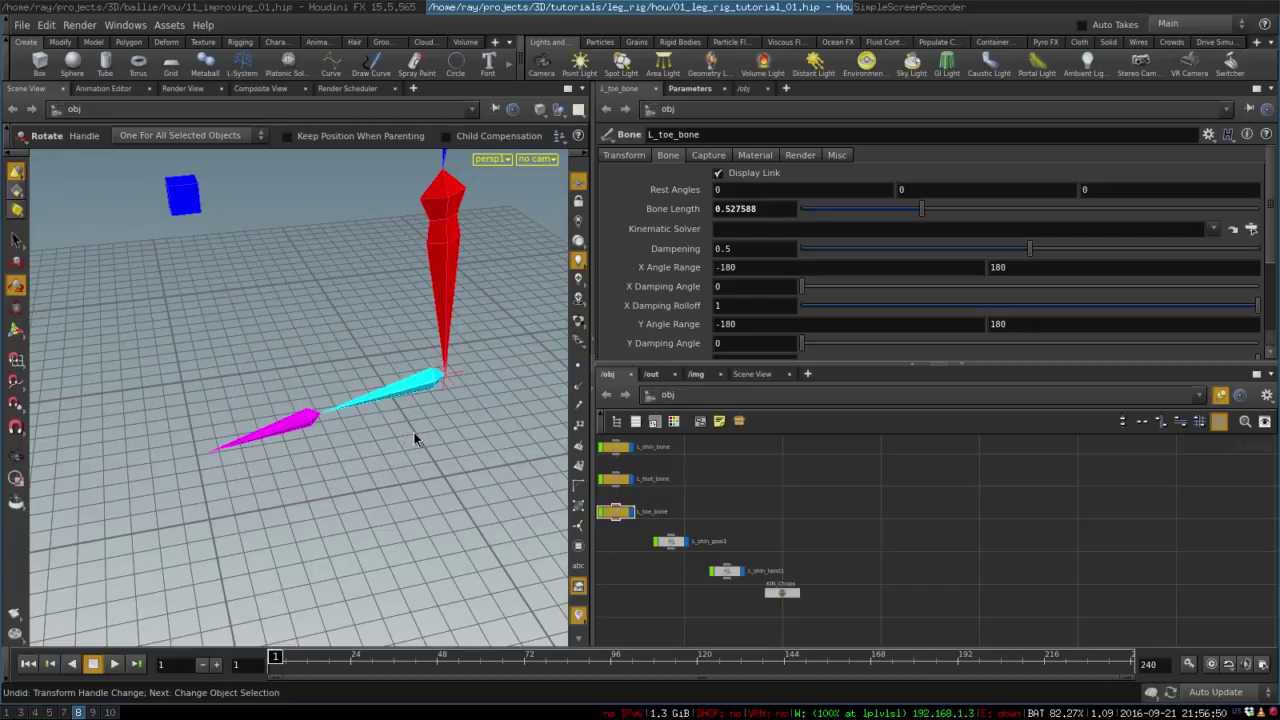
Add Inverse Kinematics to the existing chain with L_foot_bone as both the first and the last bone
key("Tab")
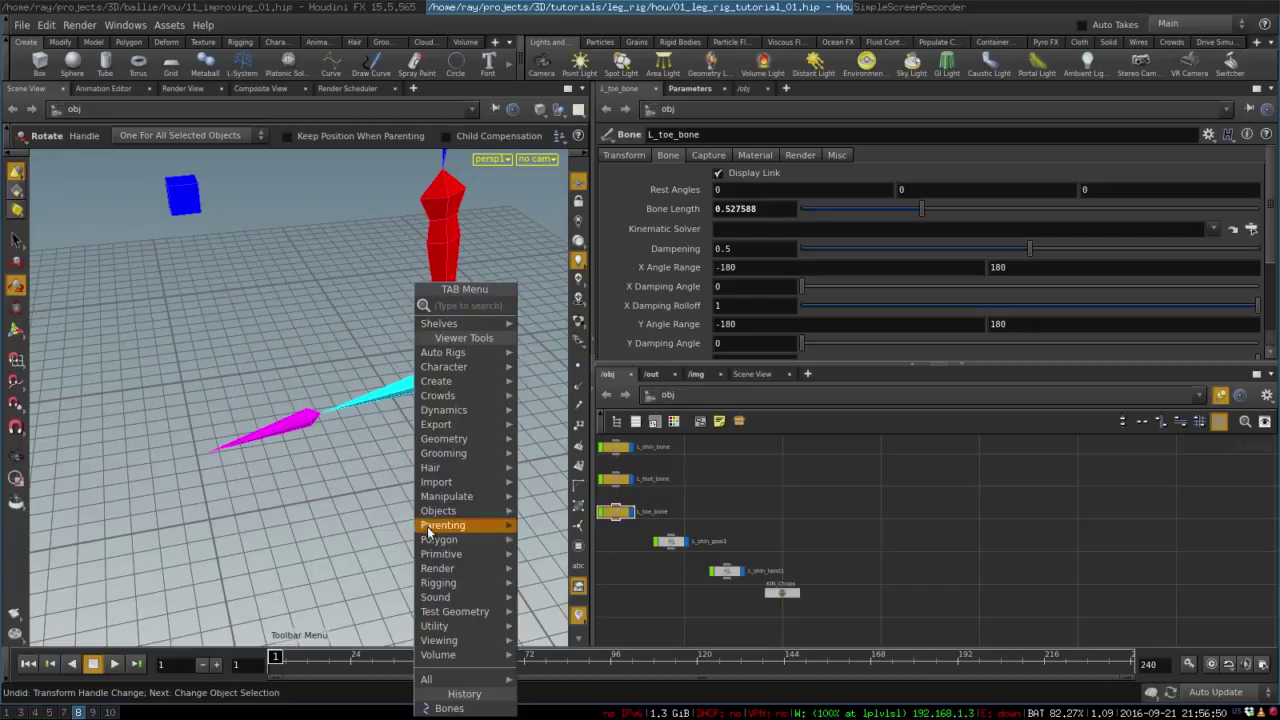
left_click(450, 708)
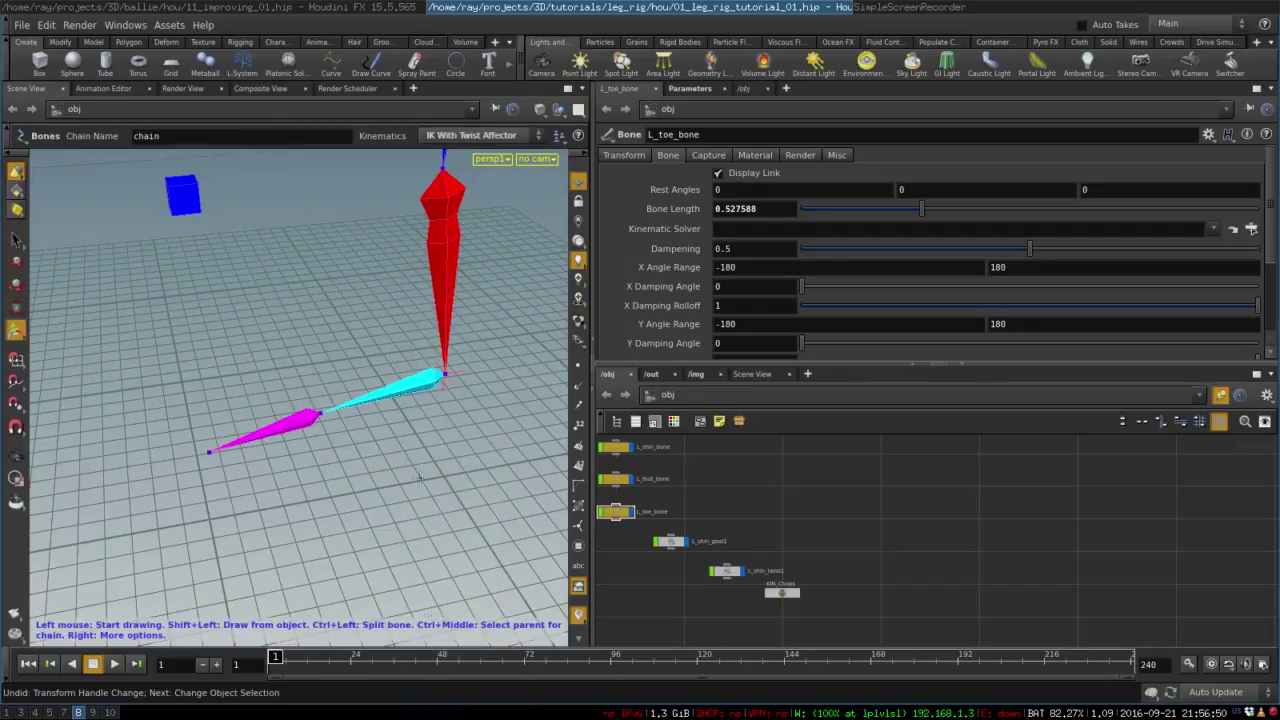
left_click(464, 136)
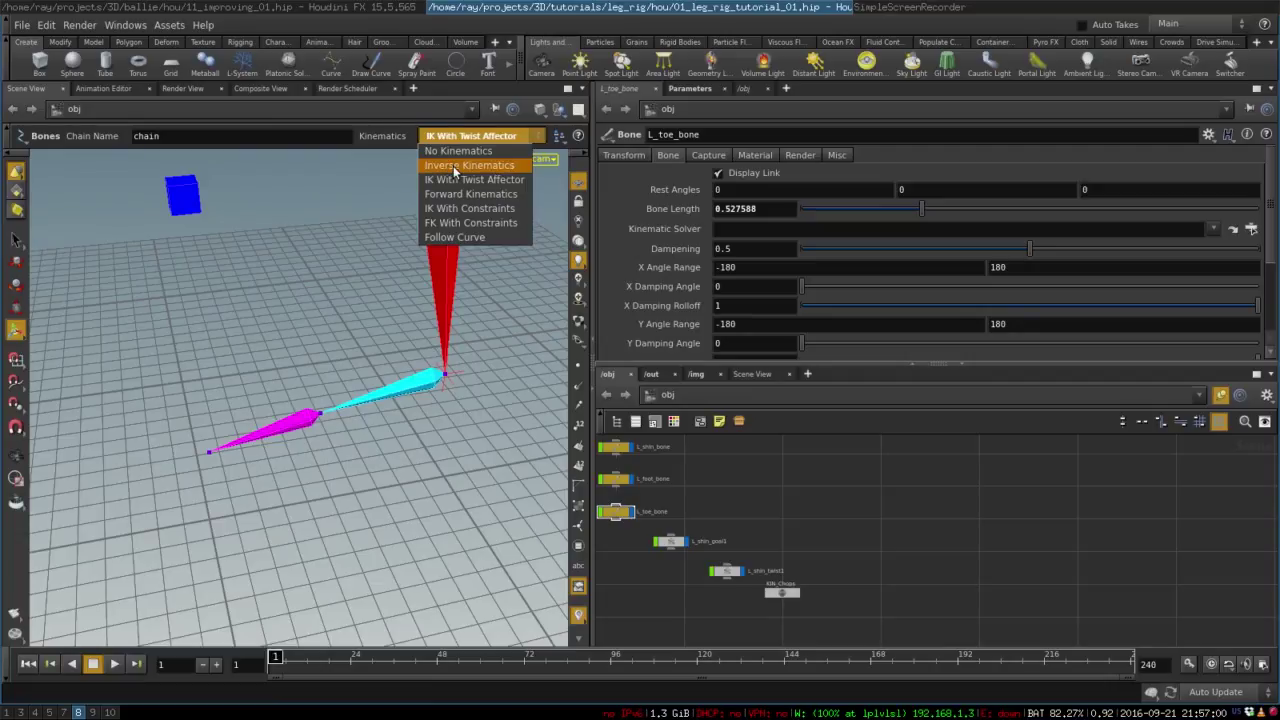
left_click(455, 167)
right_click(411, 382)
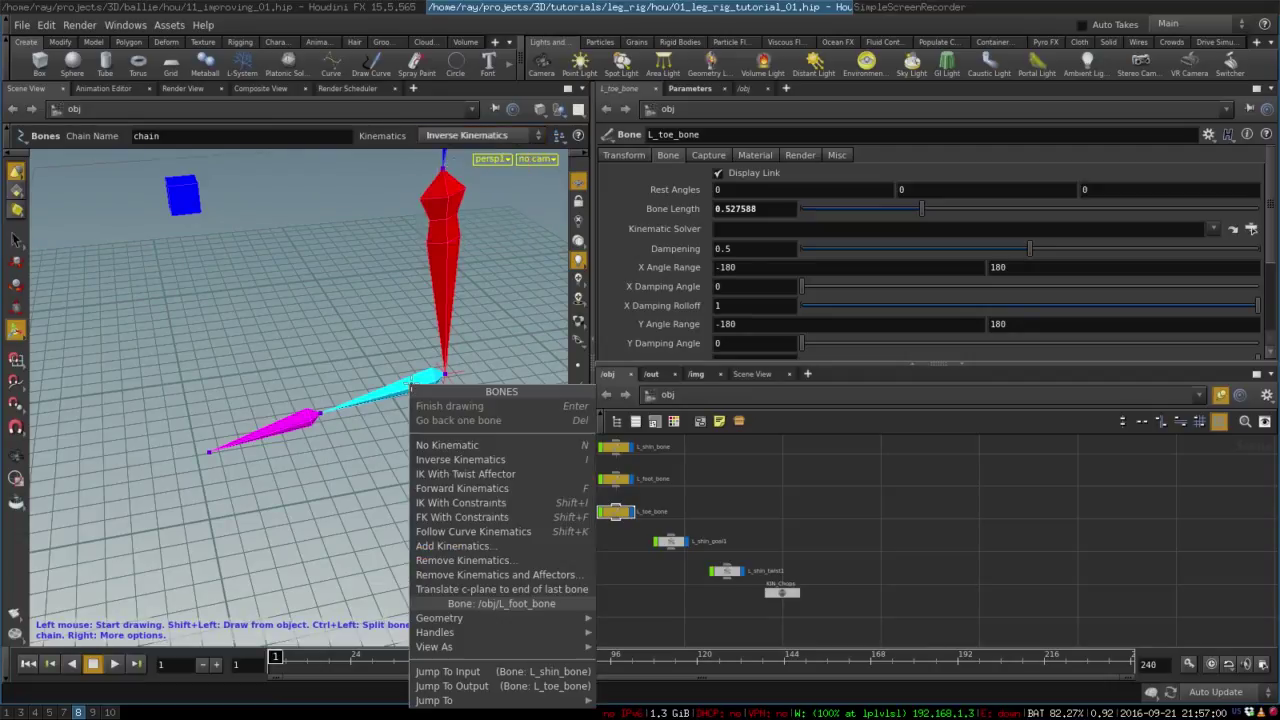
left_click(453, 547)
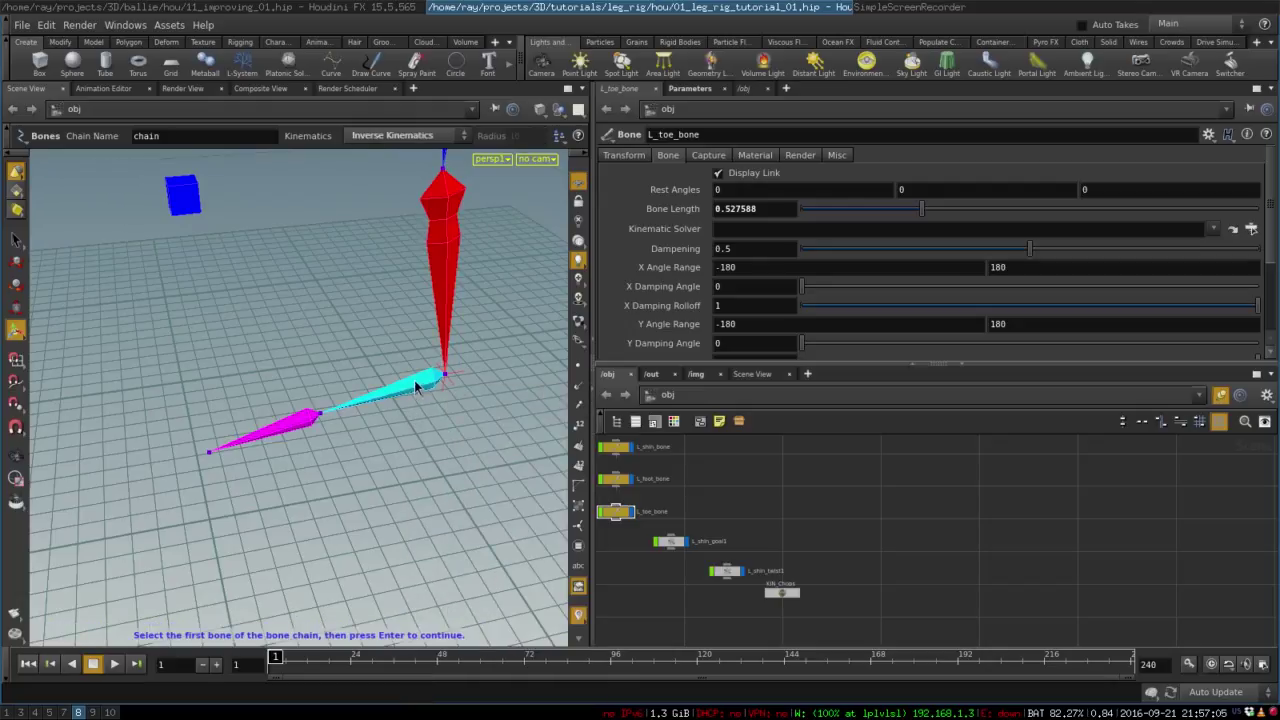
left_click(416, 390)
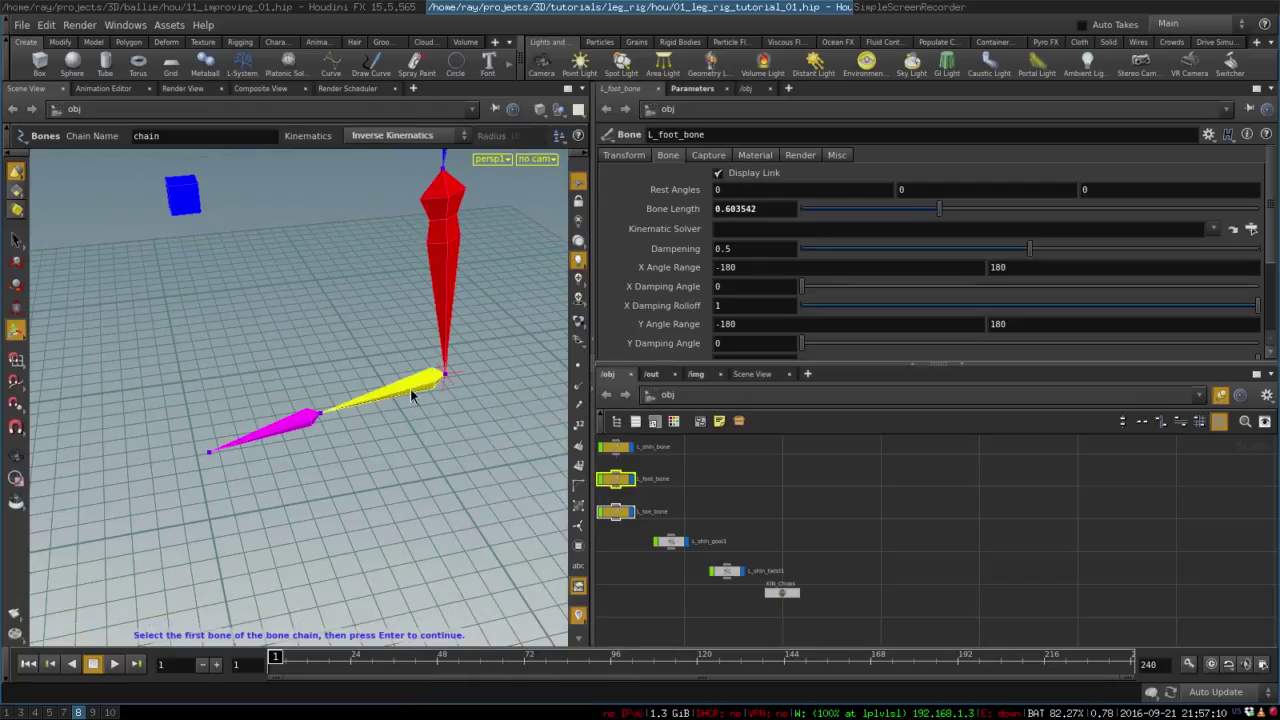
key("Return")
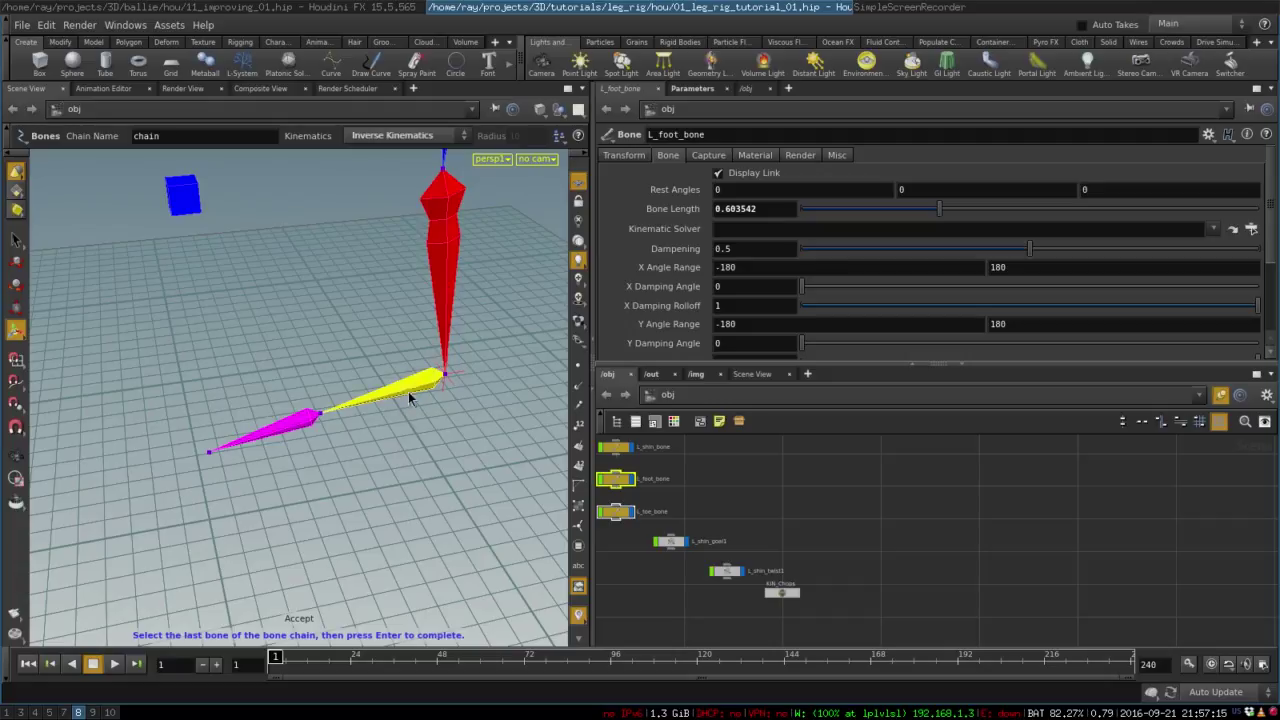
key("Return")
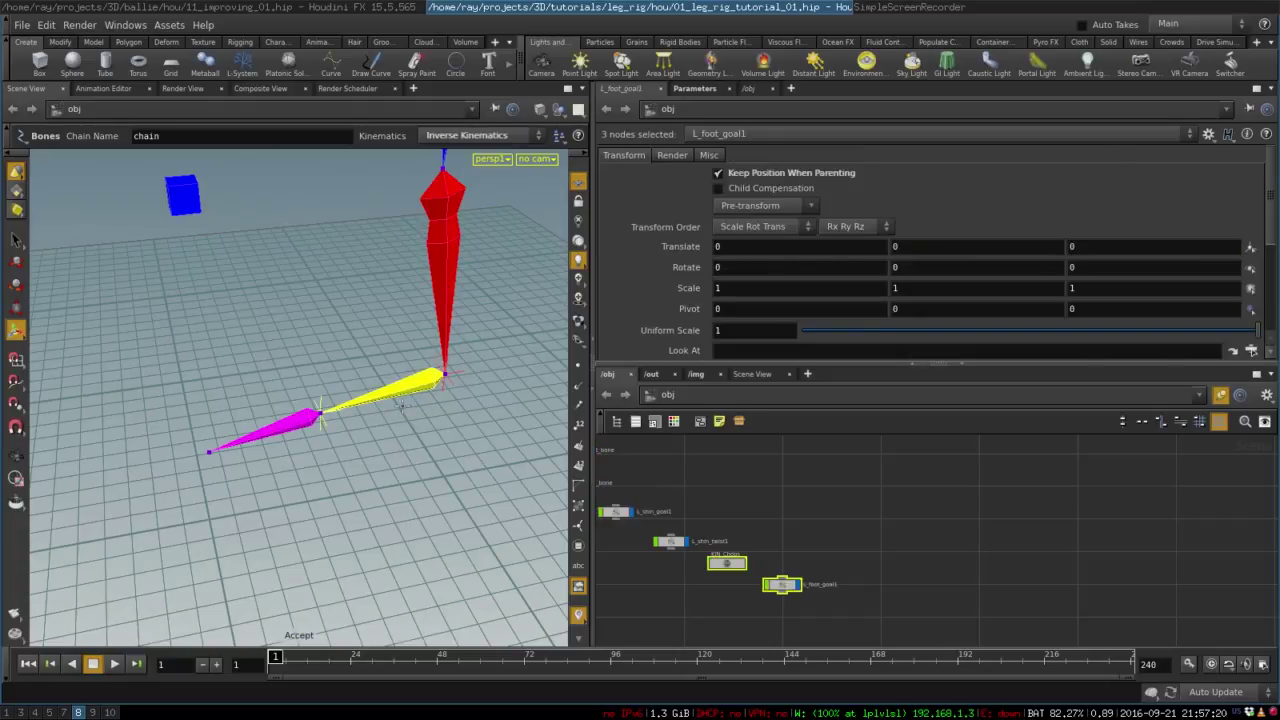
Add Inverse Kinematics to L_toe_bone, using it as both the first and the last bone of the chain
middle_click_drag(382, 464, 459, 450, "alt")
right_click_drag(415, 435, 430, 417, "alt")
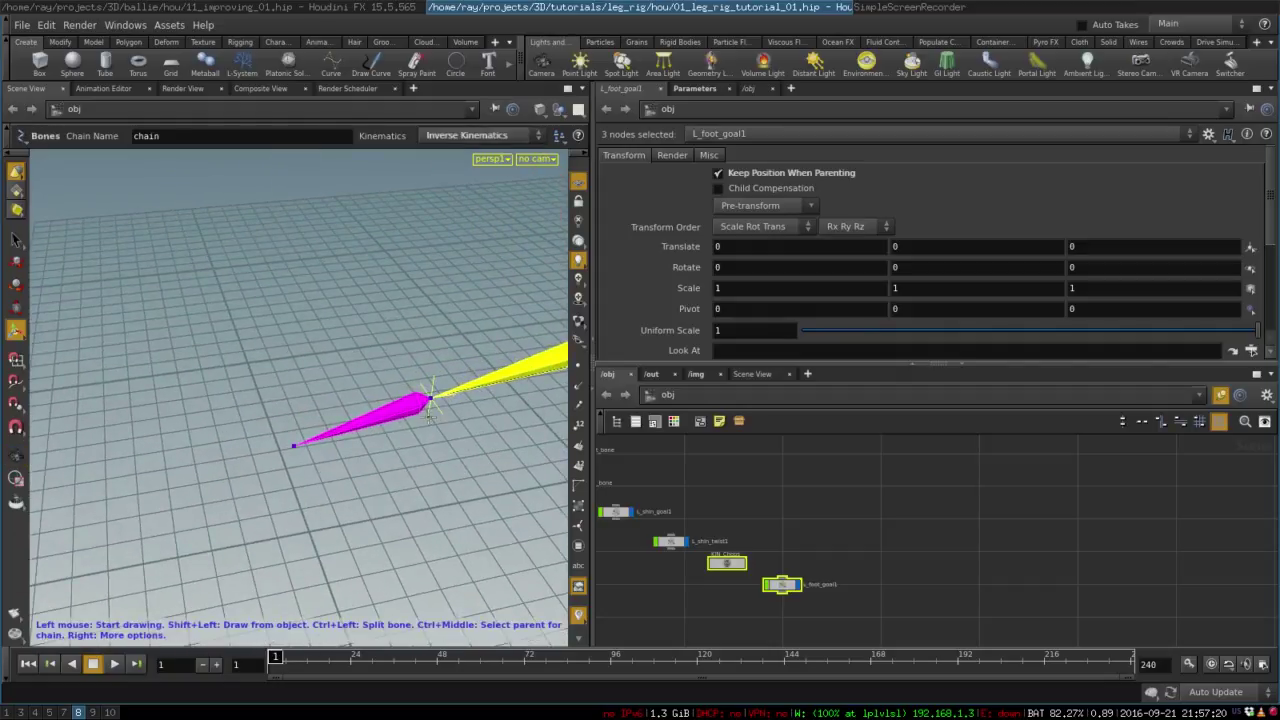
right_click(412, 358)
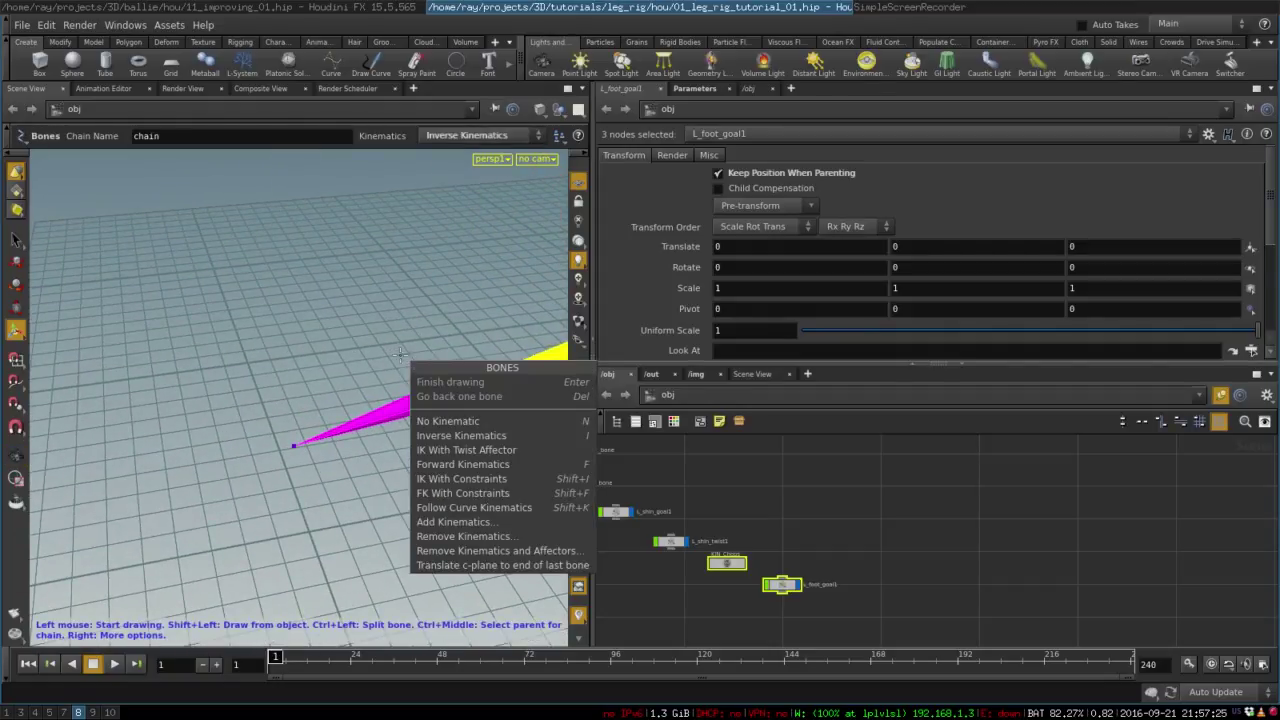
left_click(455, 522)
left_click(395, 418)
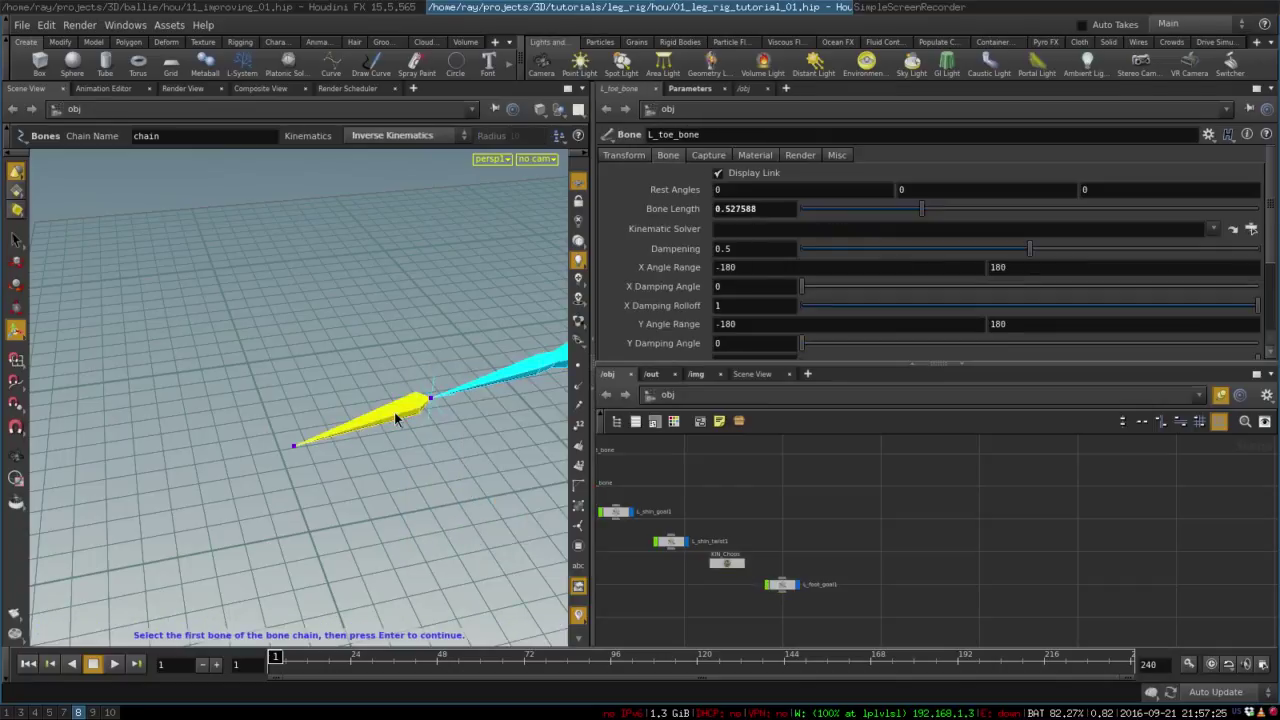
key("Return")
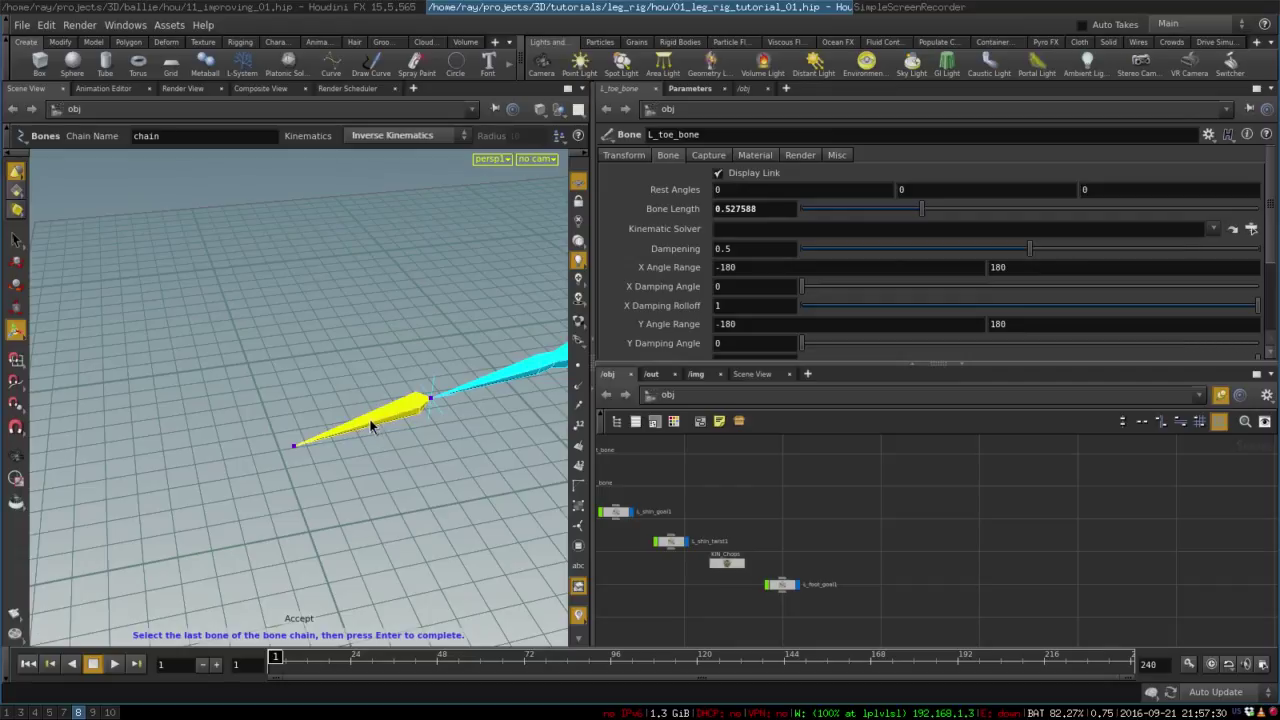
key("Return")
Test the leg's IK bend by raising the goal null at the ankle, and undo the move
right_click_drag(416, 319, 338, 388, "alt")
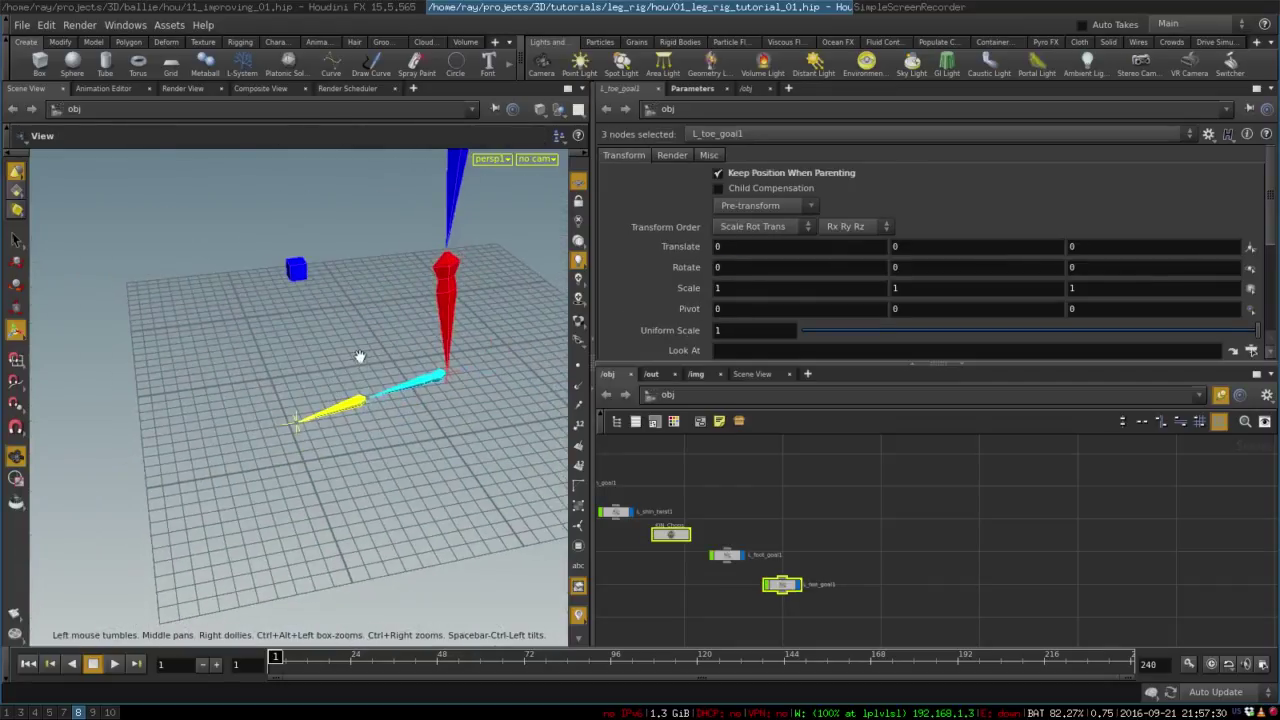
middle_click_drag(360, 357, 317, 446, "alt")
left_click_drag(341, 445, 338, 412, "alt")
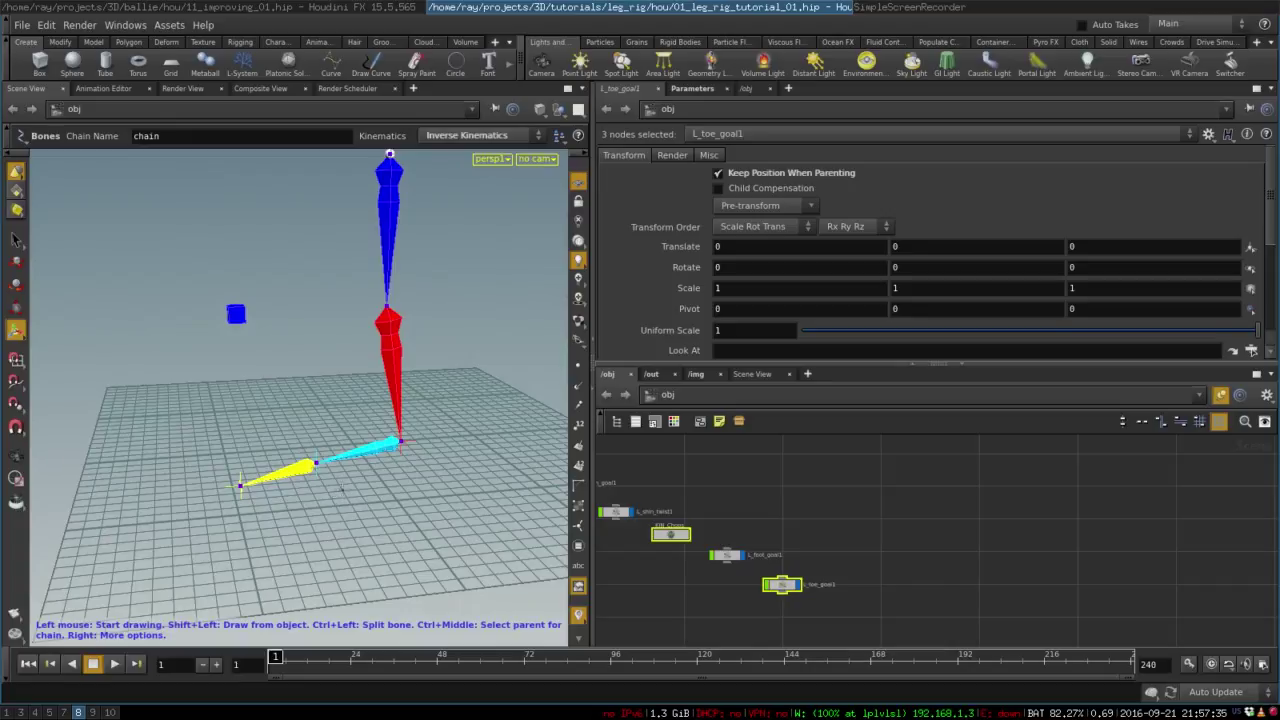
key("t")
left_click_drag(408, 446, 410, 360)
key("ctrl+z")
Test-raise L_foot_goal1 and L_toe_goal1 one after the other in Y, undoing each move
left_click(317, 459)
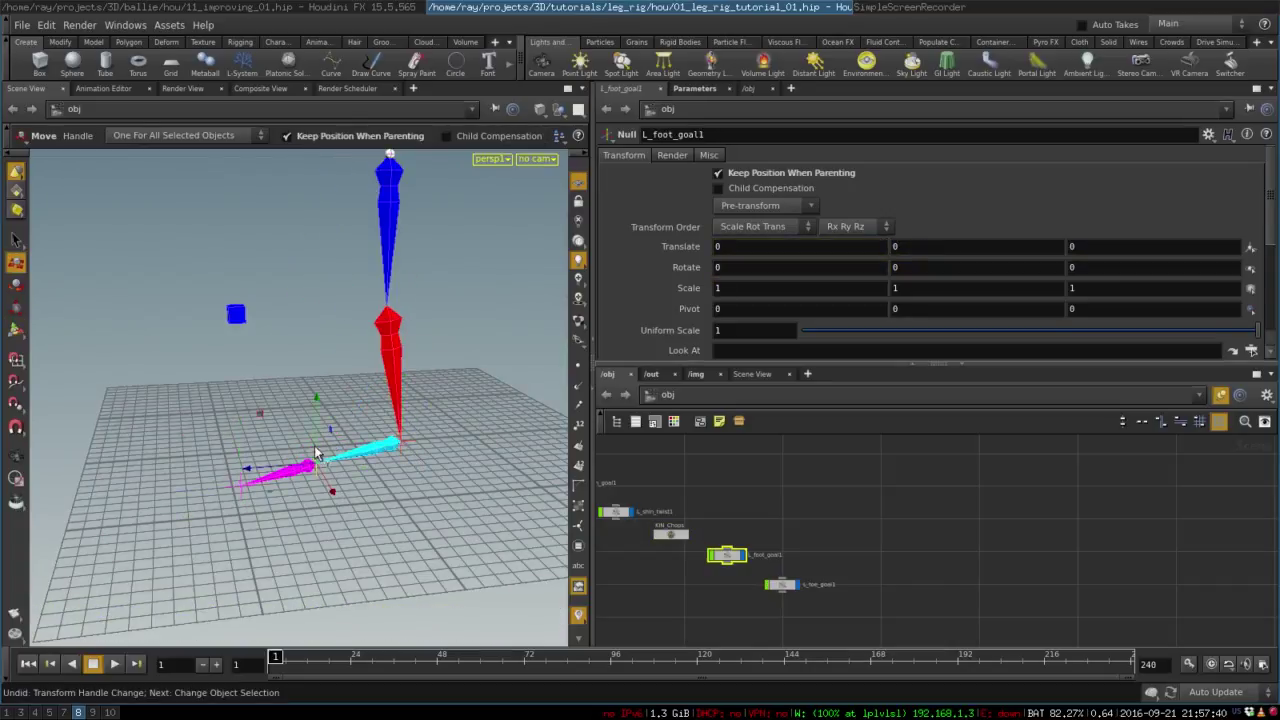
left_click_drag(317, 459, 371, 437)
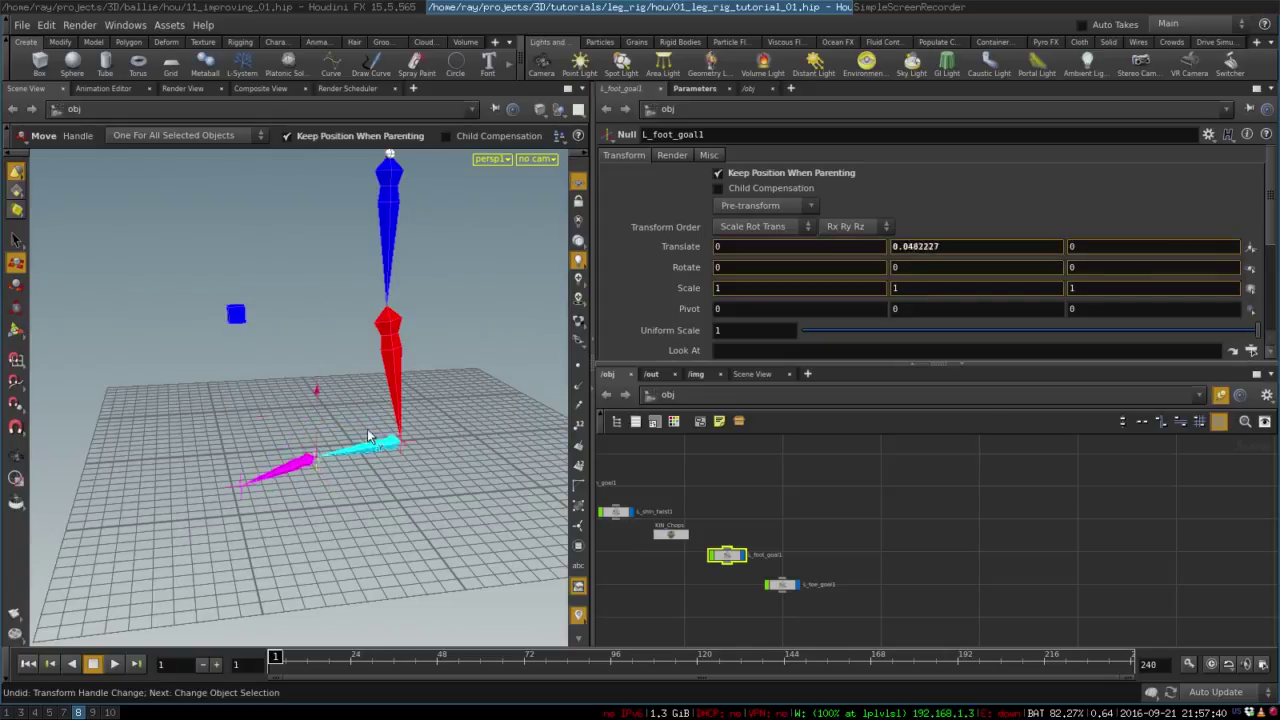
key("ctrl+z")
left_click(240, 484)
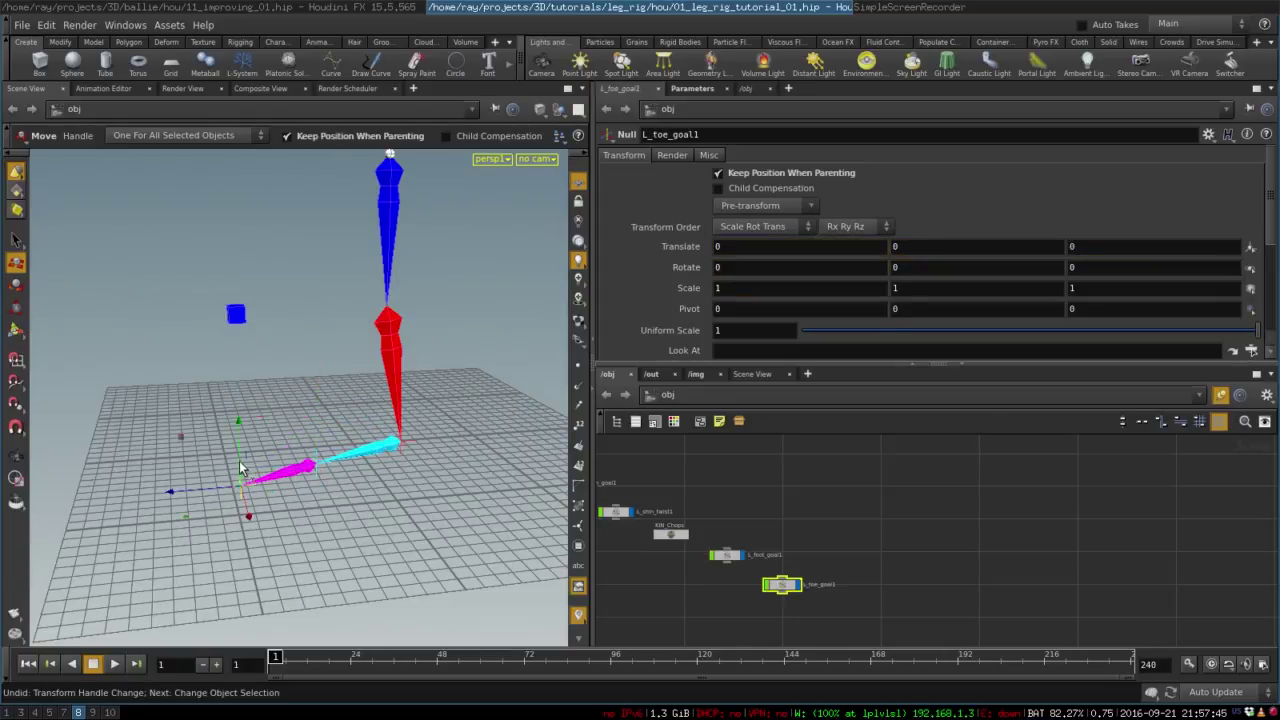
left_click_drag(244, 474, 274, 411)
key("ctrl+z")
Select the toe, foot and shin goal nulls together in the scene to locate their nodes in the network
right_click_drag(310, 456, 172, 553, "alt")
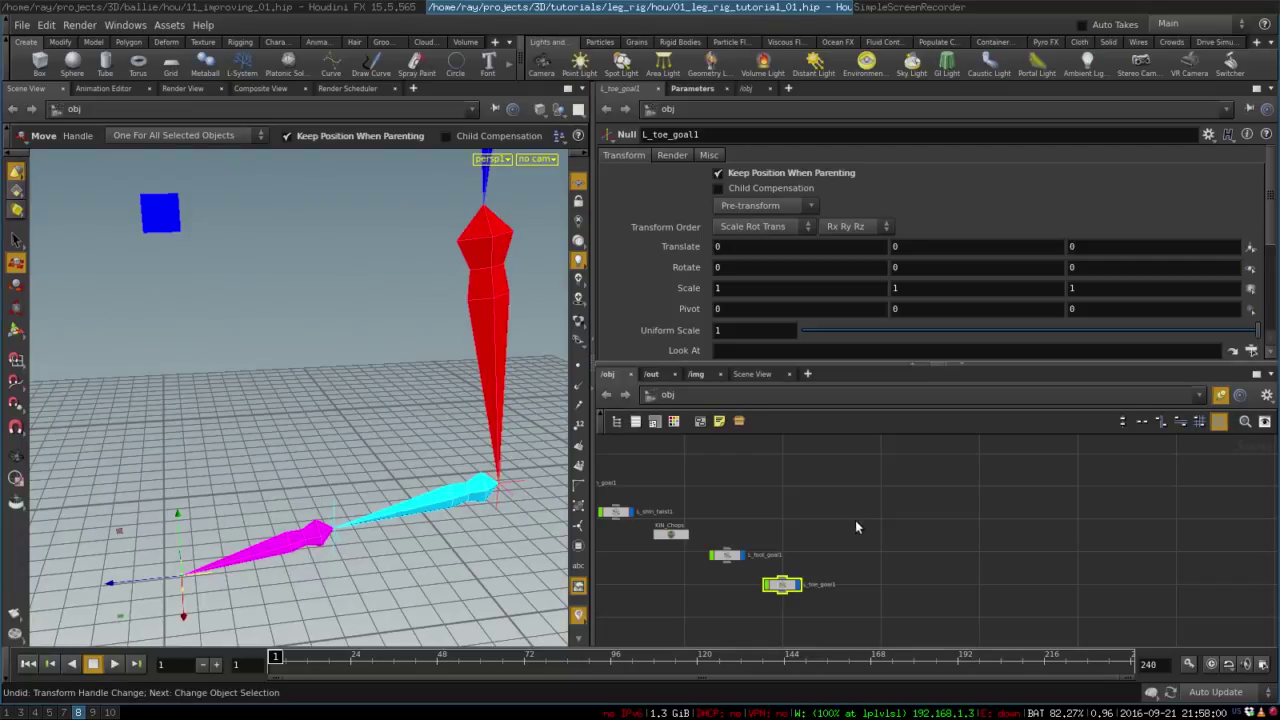
middle_click_drag(840, 528, 904, 491)
middle_click_drag(703, 532, 774, 616)
scroll(774, 616, "down", 2)
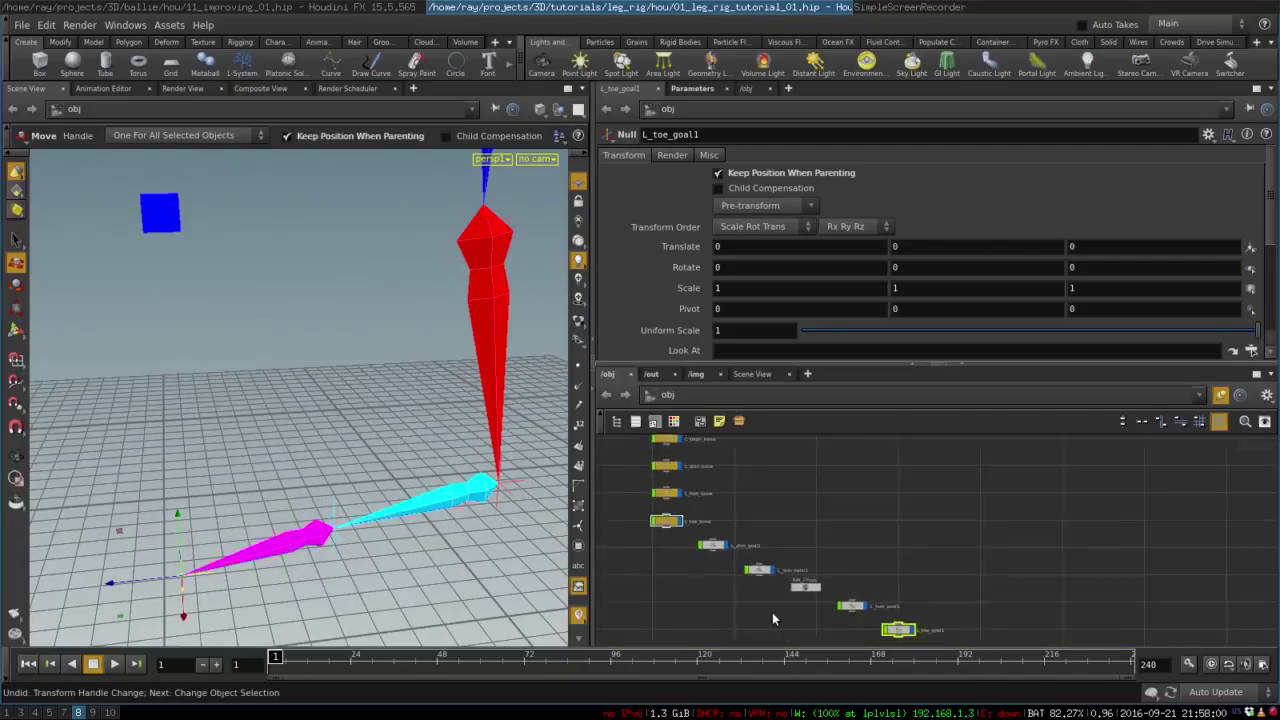
left_click(332, 514, "shift")
left_click(515, 484, "shift")
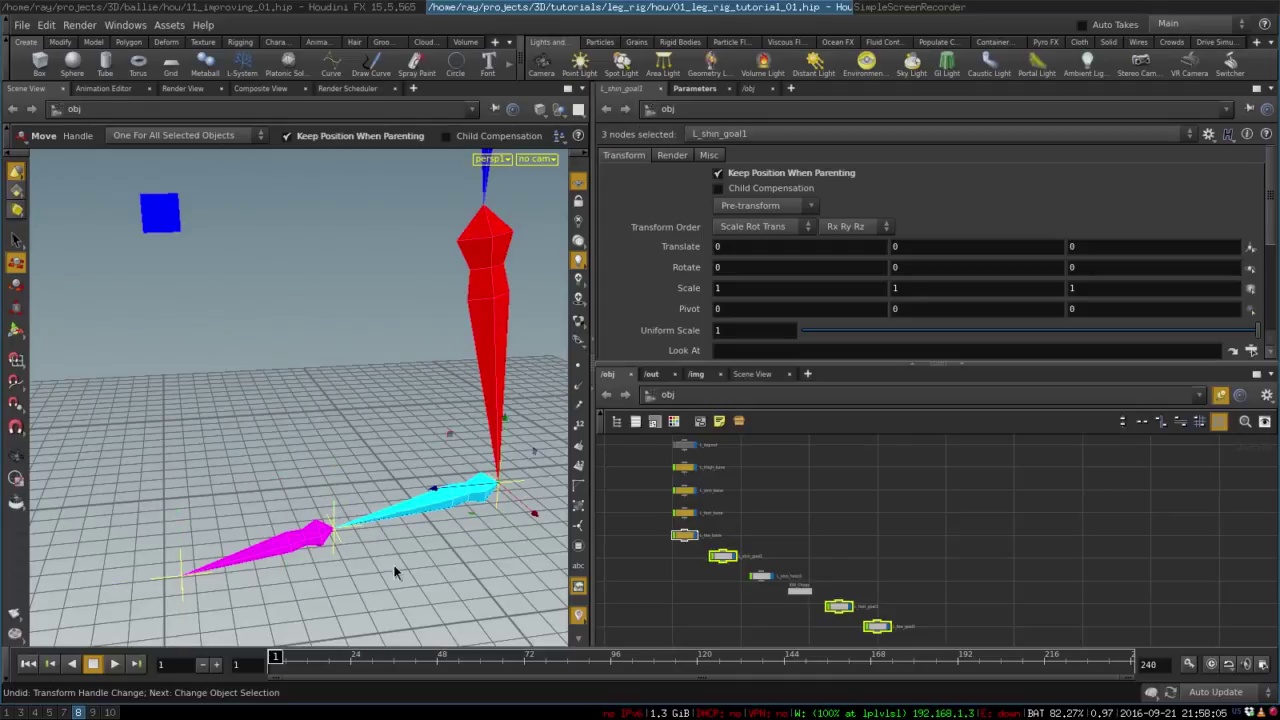
scroll(730, 520, "up", 2)
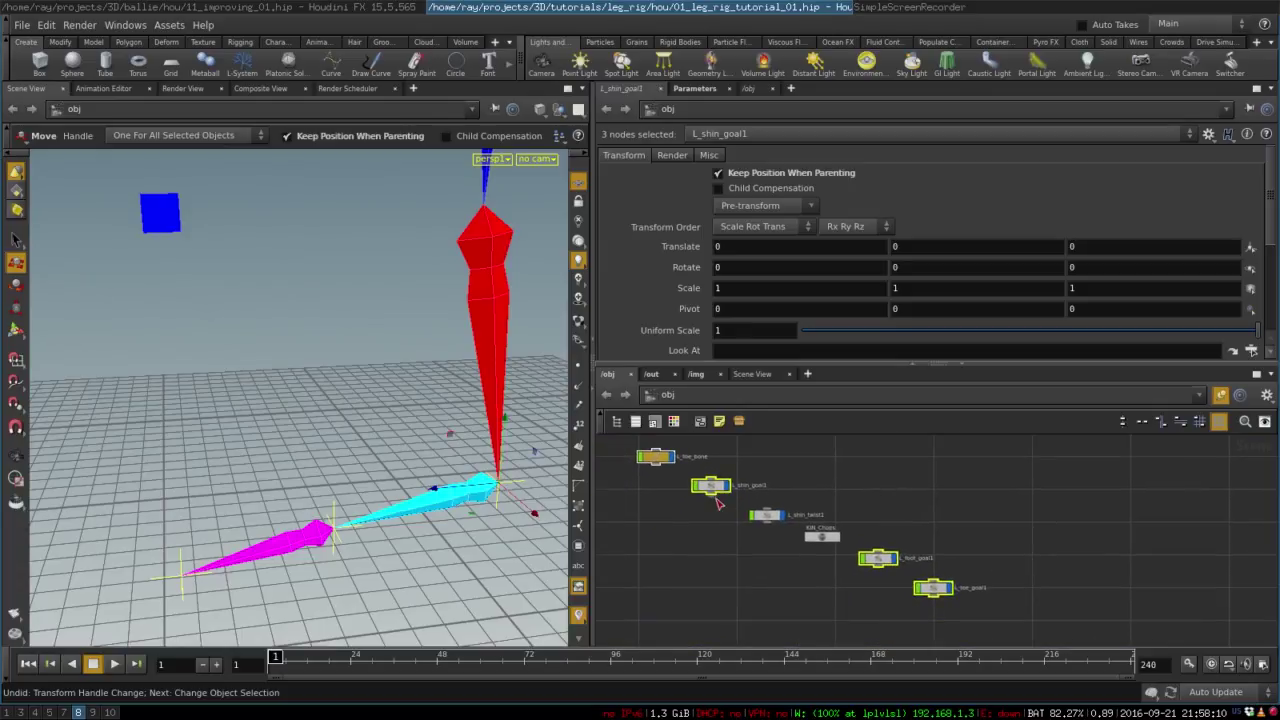
Stack L_shin_goal1, L_foot_goal1 and L_toe_goal1 in a column beside L_toe_bone, with L_shin_twist1 and KIN_Chops side by side below them
left_click(712, 518)
left_click_drag(713, 486, 736, 456)
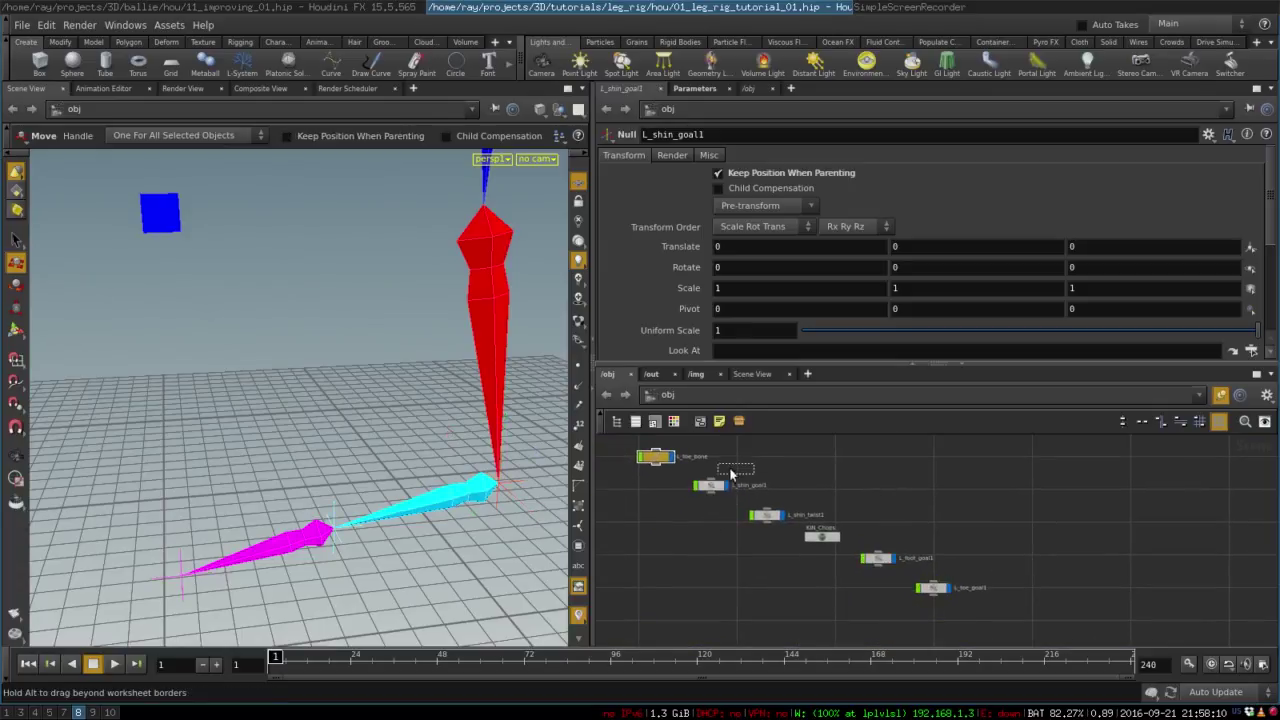
left_click_drag(883, 566, 741, 497)
left_click_drag(948, 585, 751, 522)
left_click_drag(771, 577, 772, 590)
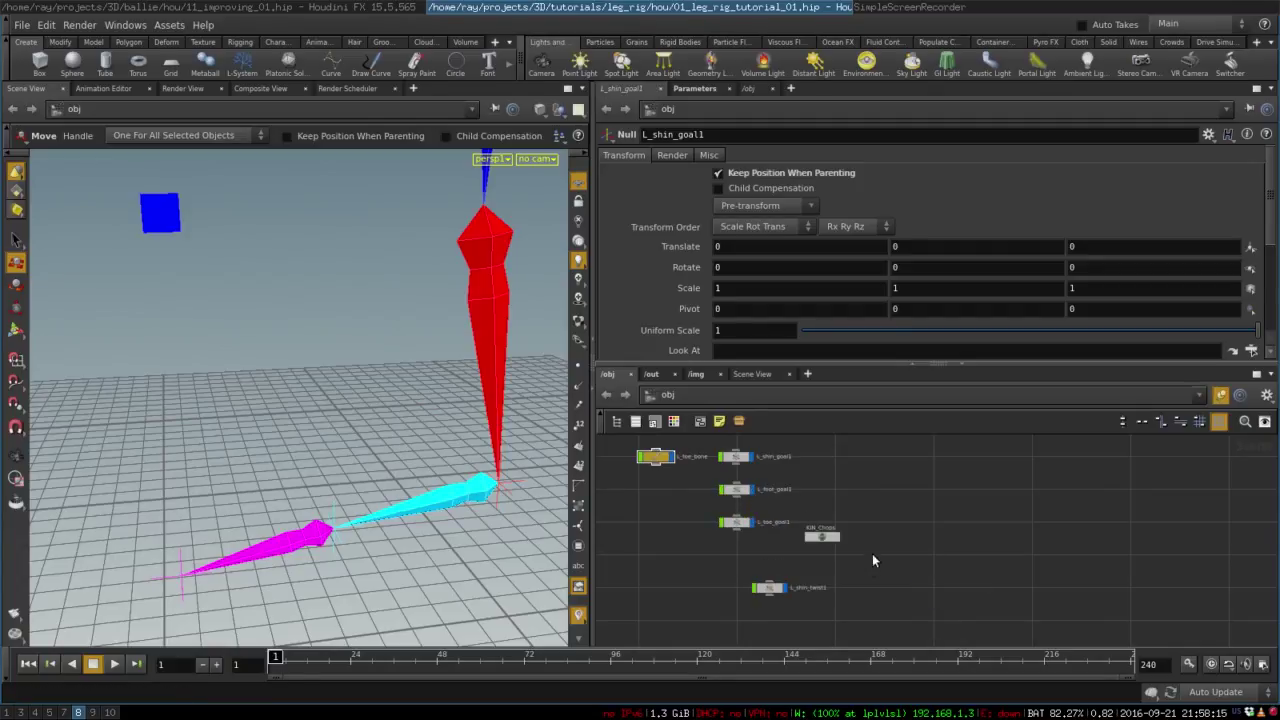
left_click_drag(812, 535, 837, 585)
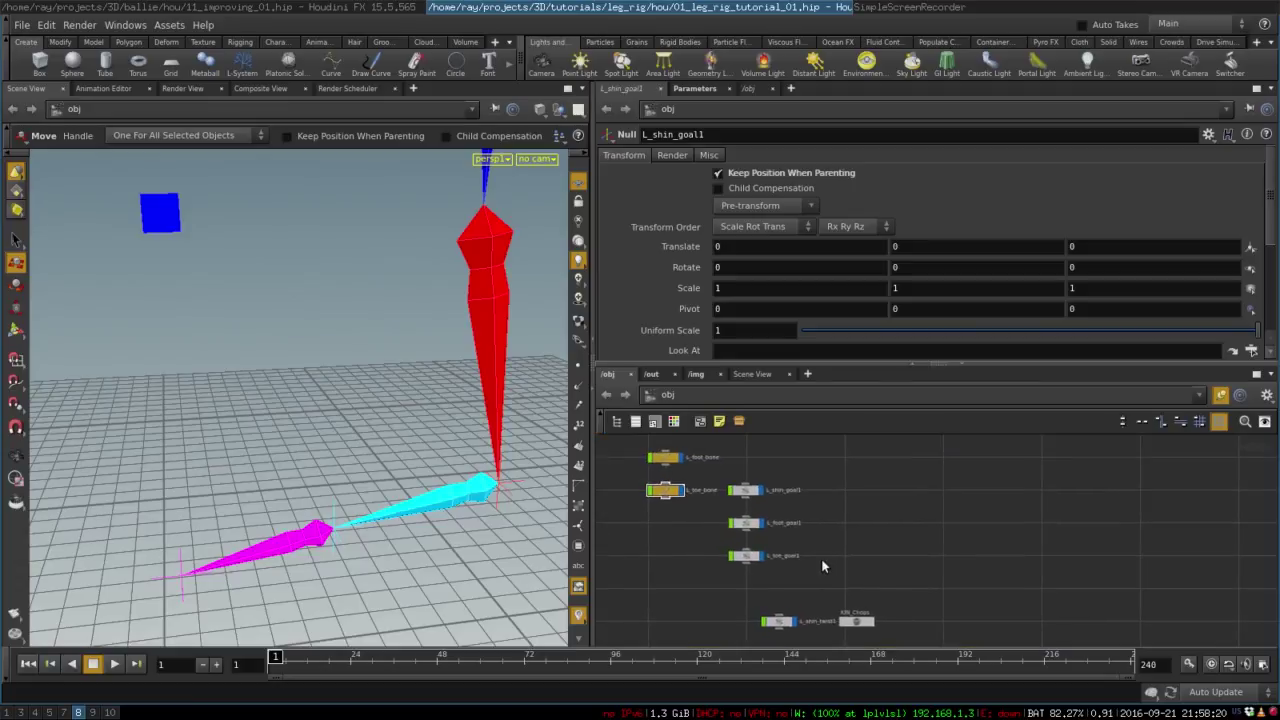
Move L_toe_goal1 and L_foot_goal1 into a new column in the network, with the toe goal above the foot goal
scroll(800, 500, "up", 3)
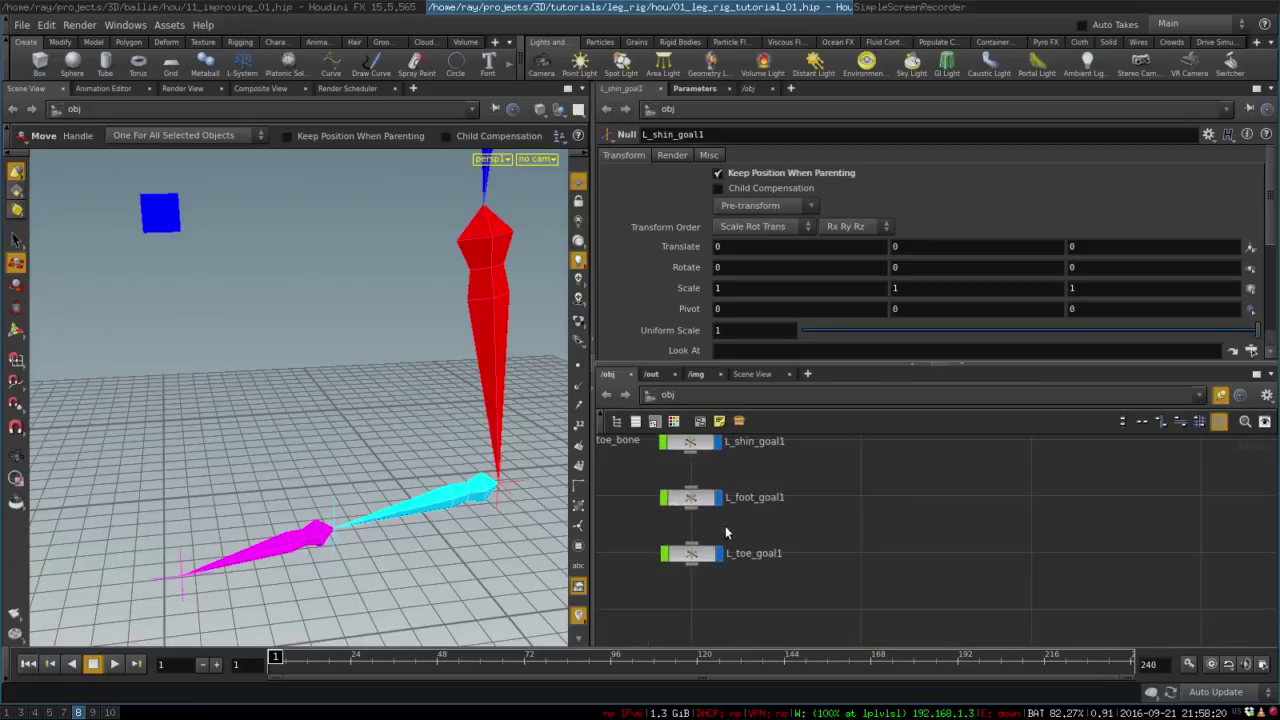
middle_click_drag(739, 524, 741, 497)
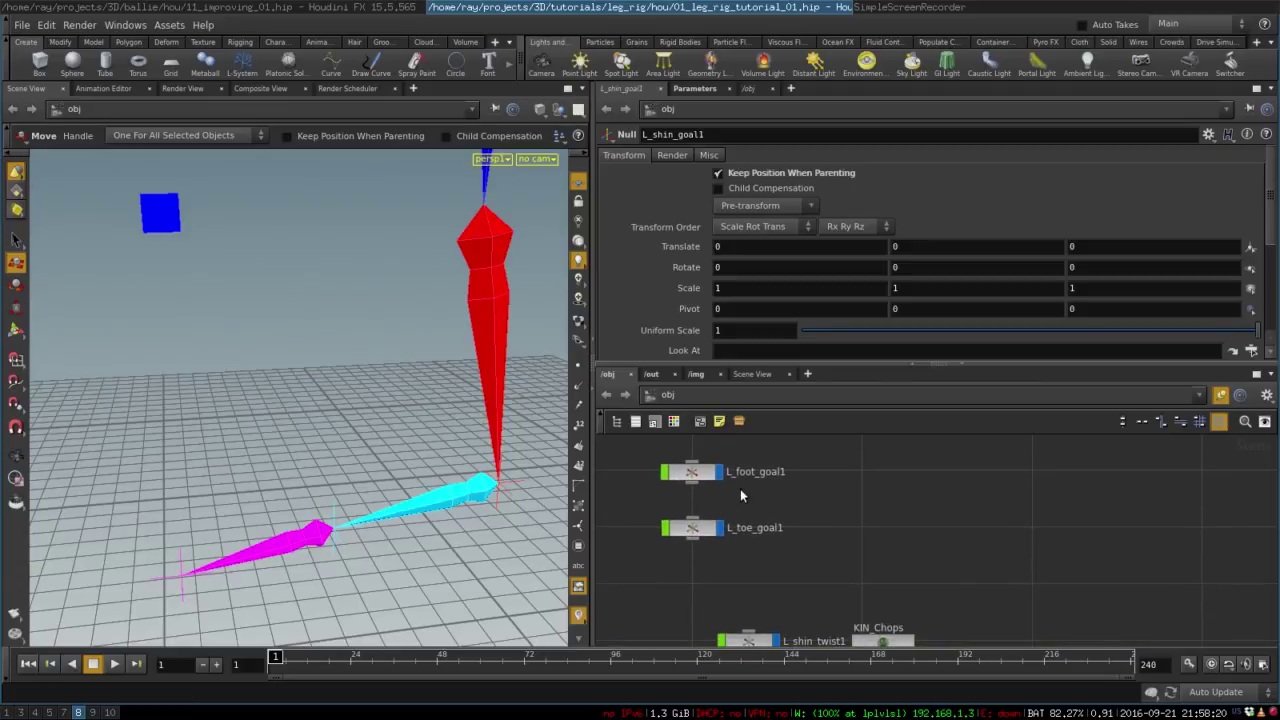
left_click(698, 531)
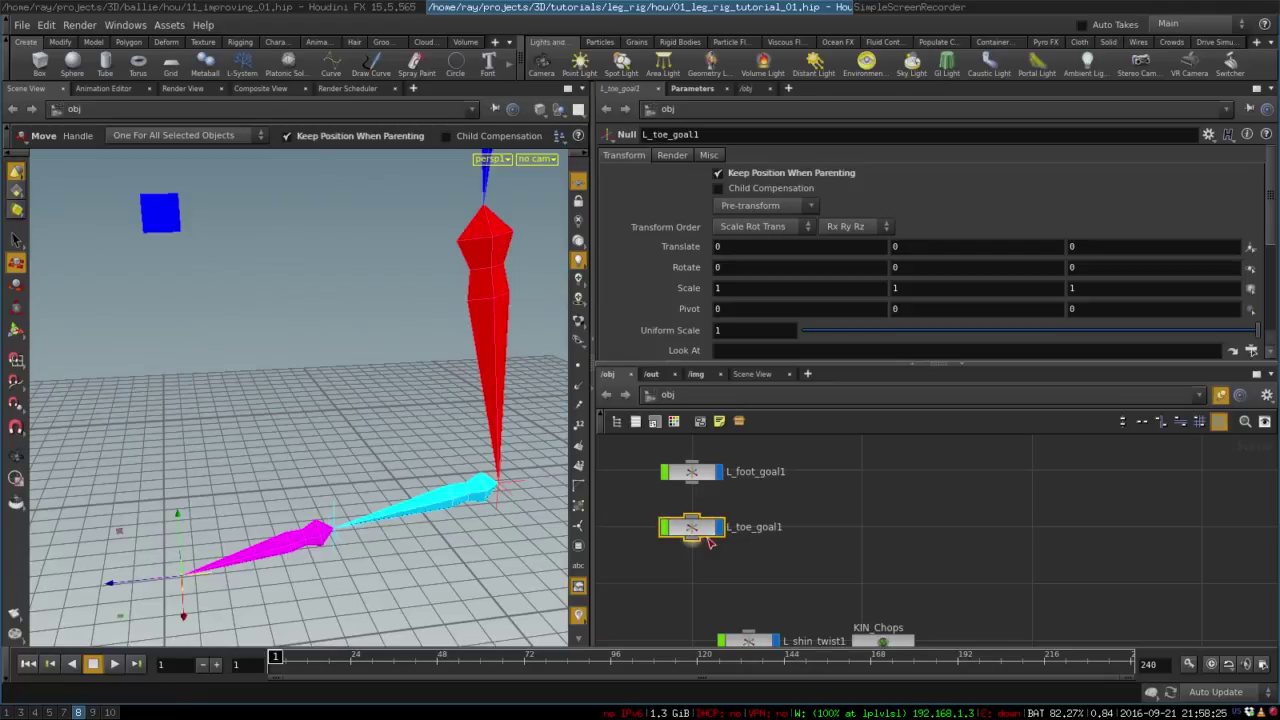
left_click_drag(785, 463, 862, 473)
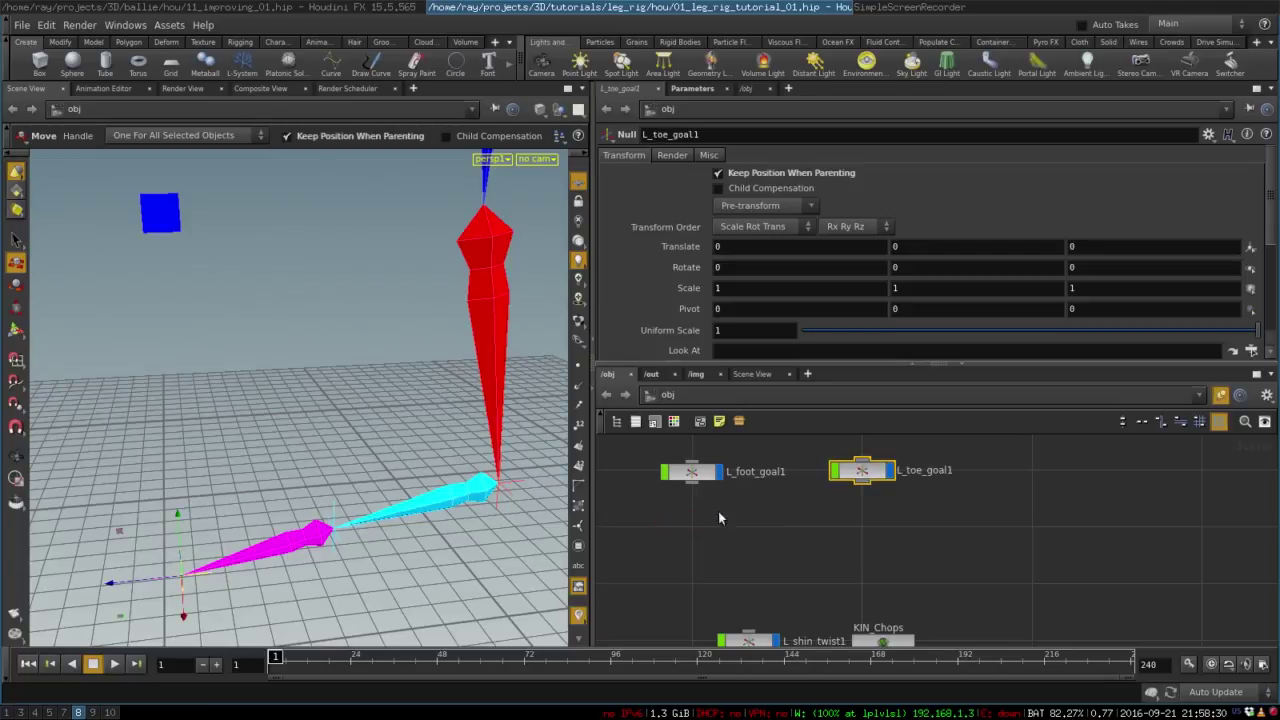
left_click(700, 481)
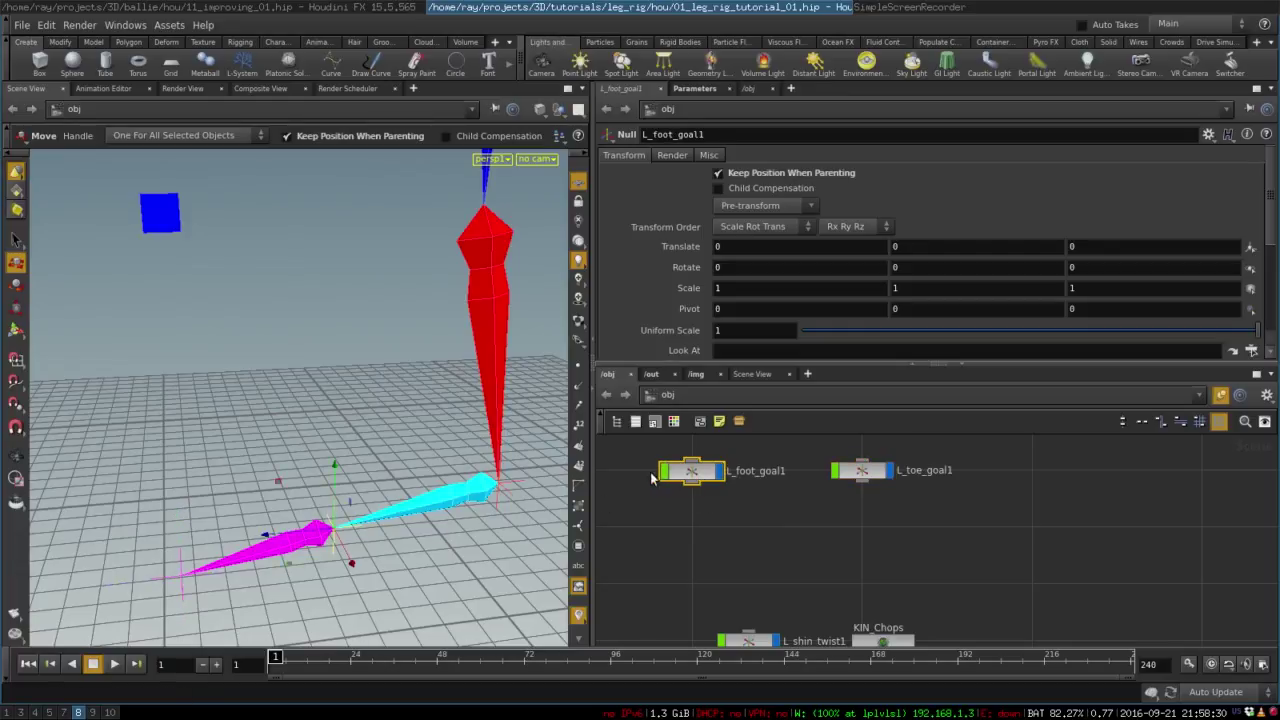
left_click_drag(689, 470, 860, 526)
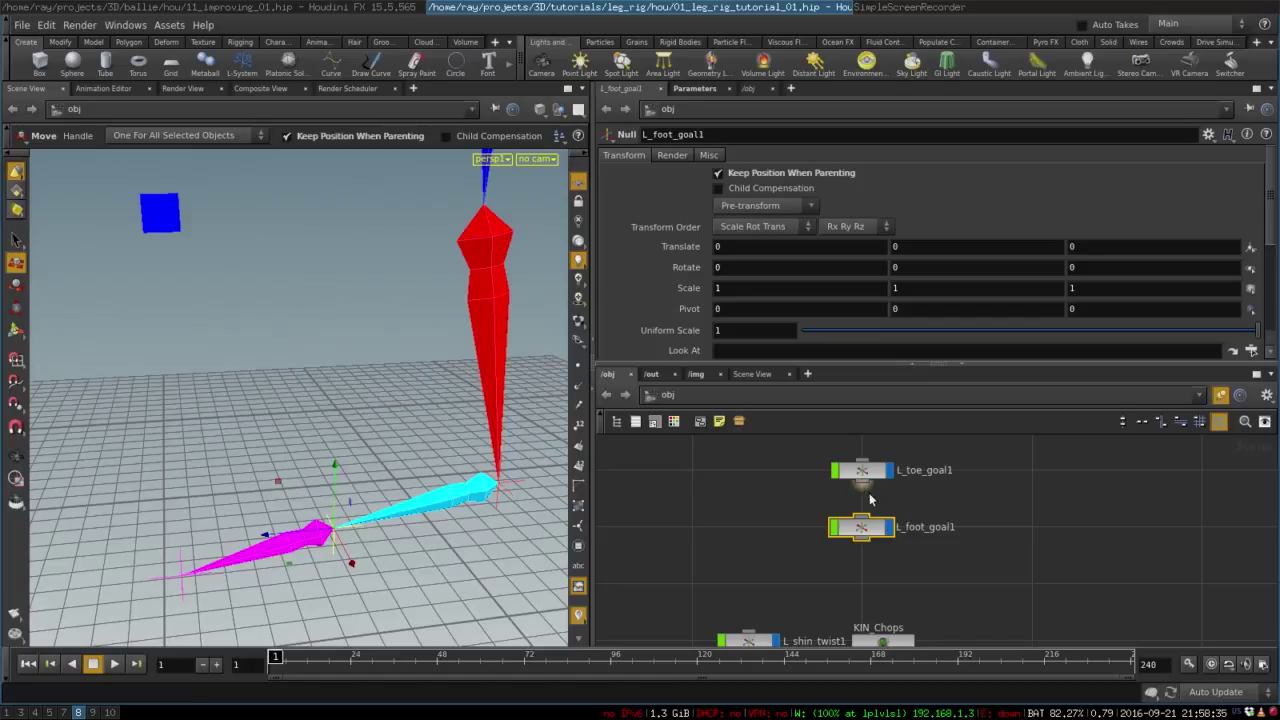
left_click(729, 548)
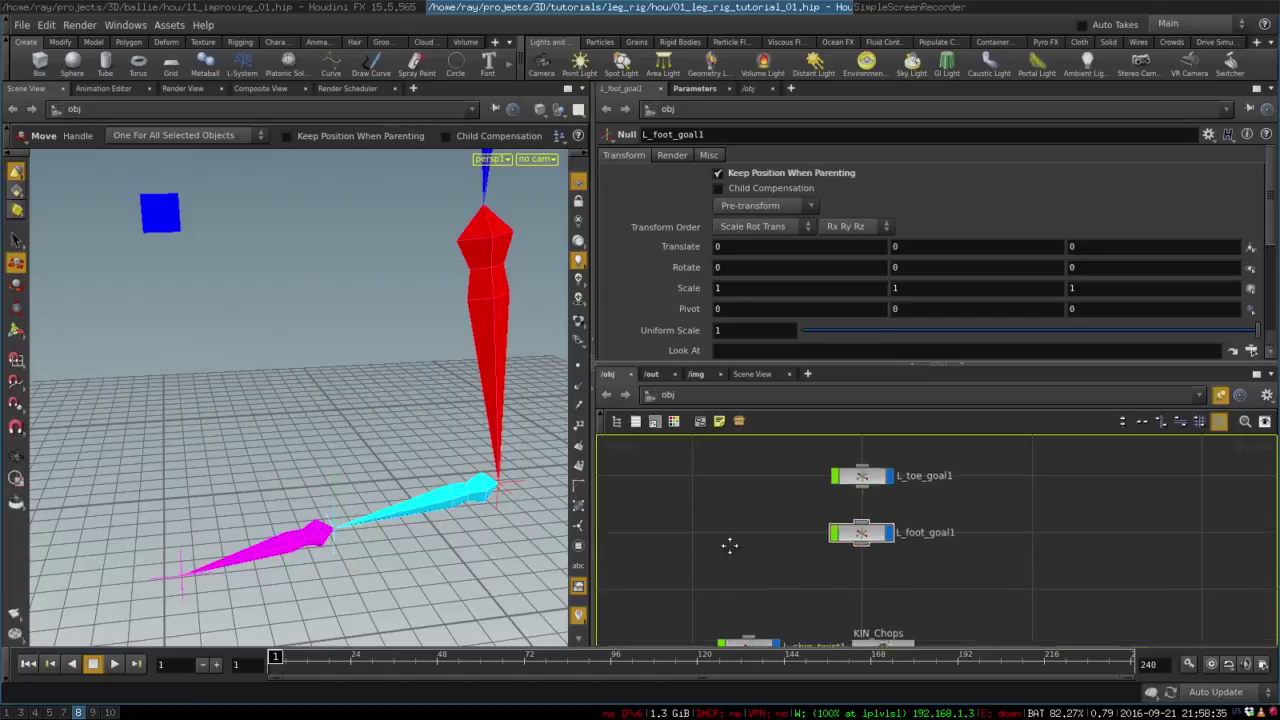
middle_click_drag(729, 546, 728, 560)
Identify the shin and foot goals in the scene, and place the L_shin_goal1 node below L_foot_goal1
left_click(502, 490)
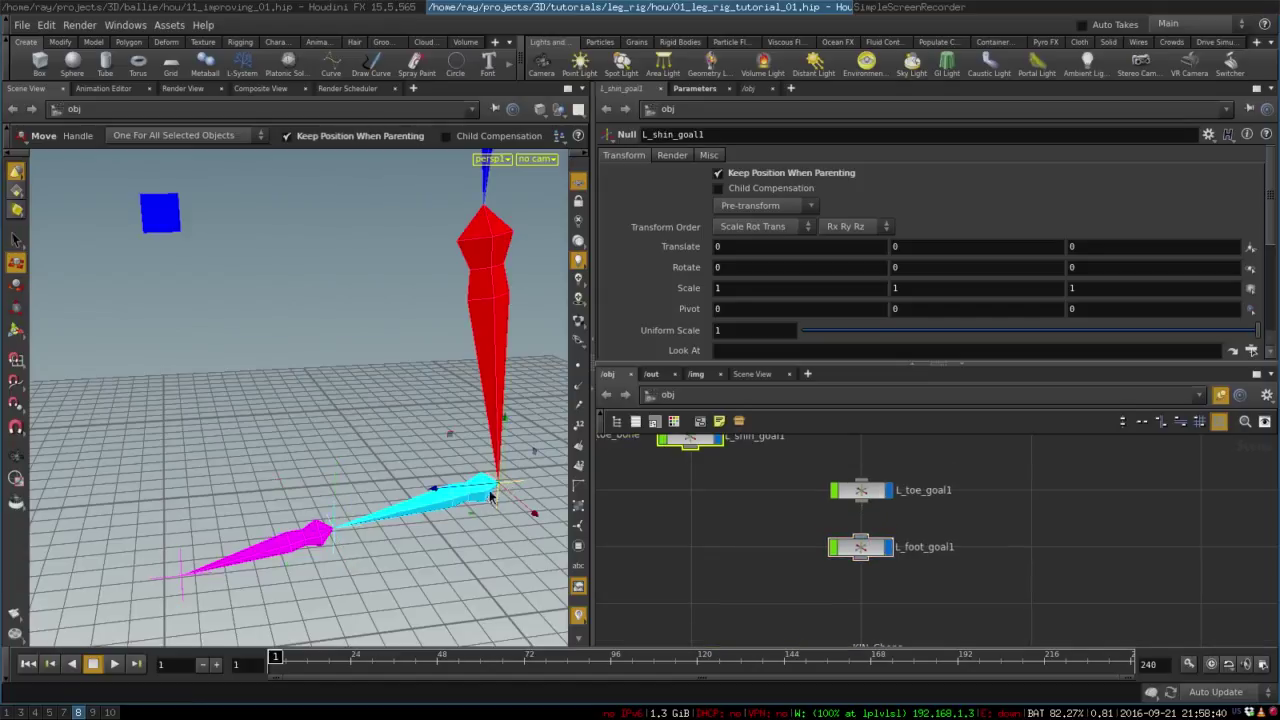
left_click(332, 520)
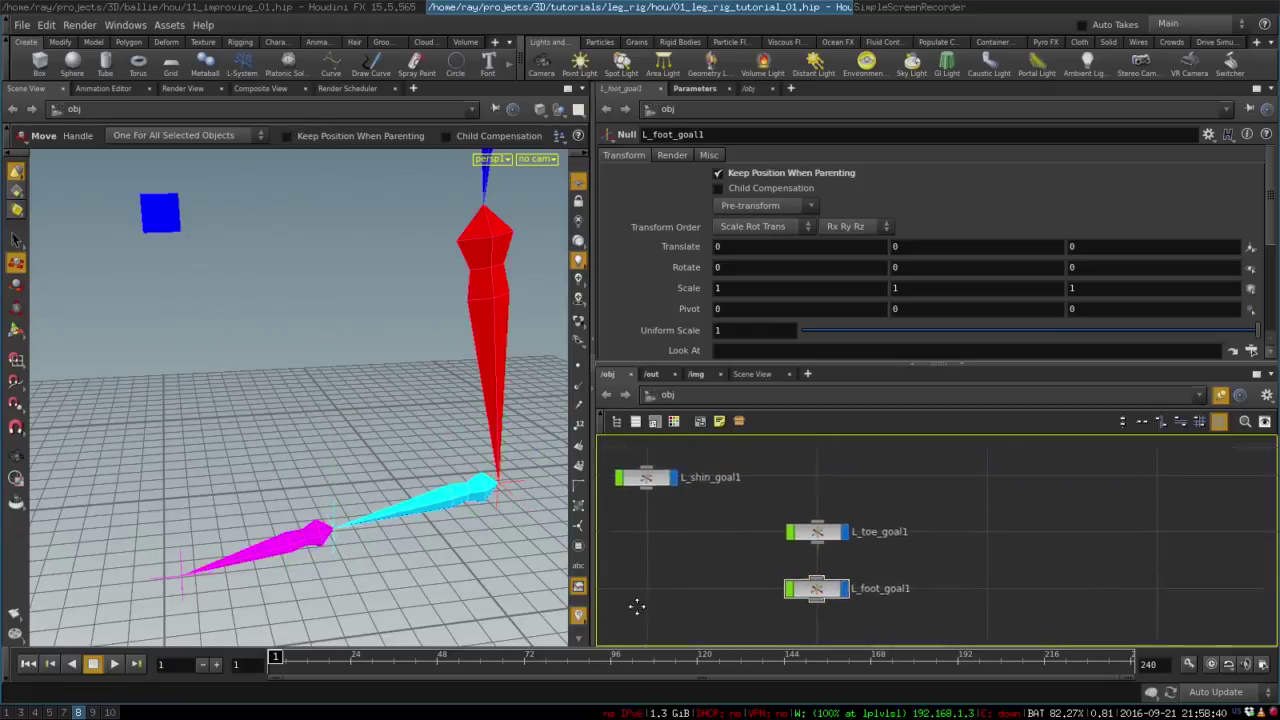
middle_click_drag(637, 606, 632, 606)
left_click_drag(640, 472, 685, 603)
middle_click_drag(703, 574, 702, 529)
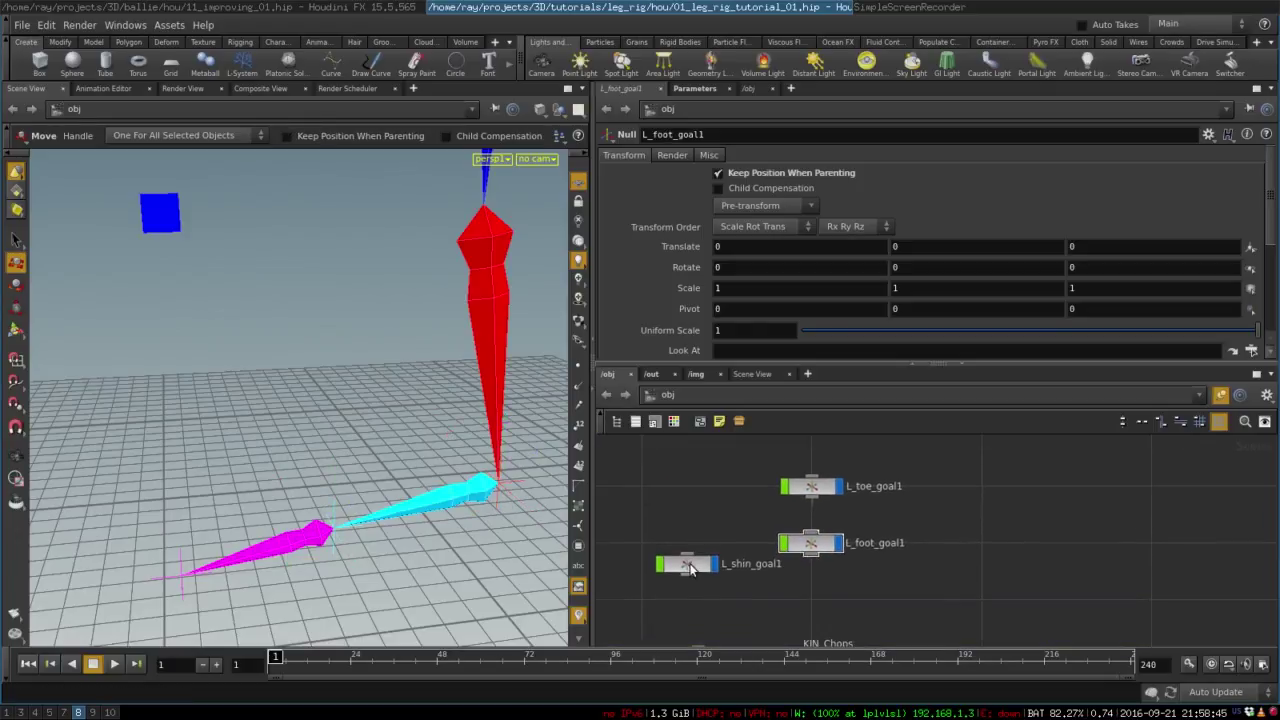
left_click_drag(690, 568, 815, 598)
scroll(866, 559, "down", 3)
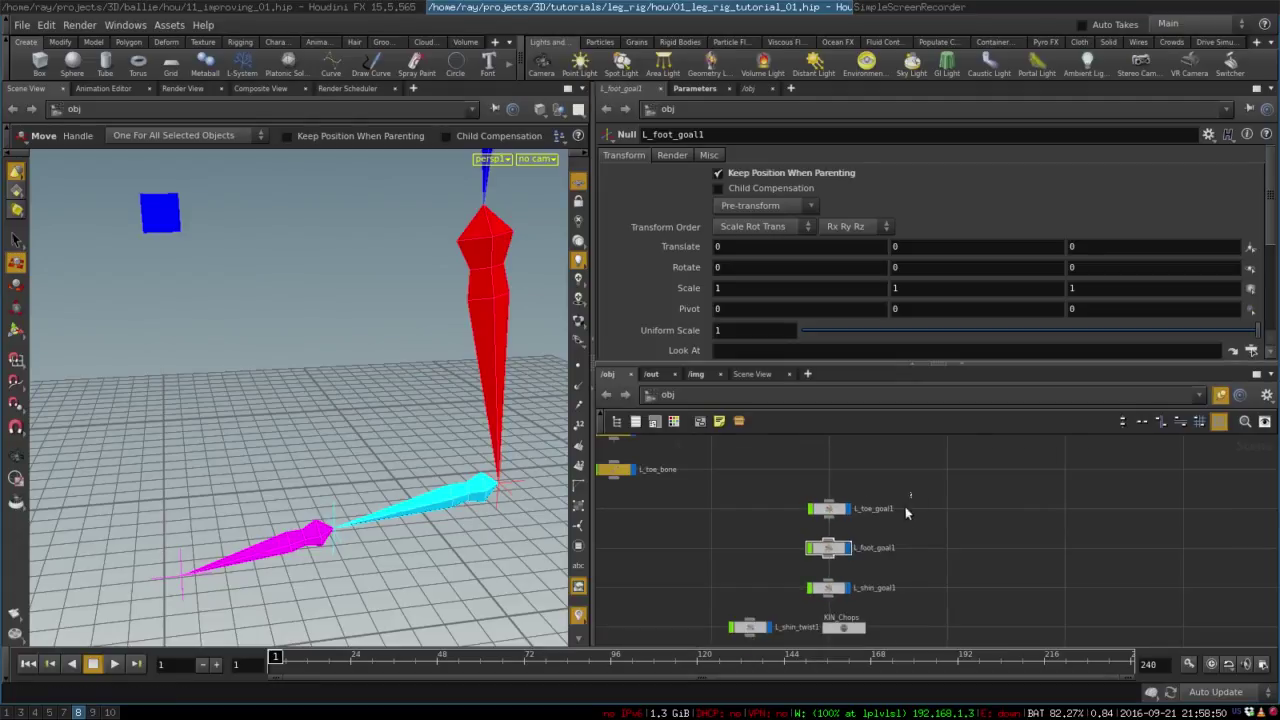
Move the column of three goal nodes together so that L_toe_goal1 sits beside L_toe_bone
left_click_drag(908, 492, 805, 606)
left_click_drag(828, 516, 710, 477)
left_click(737, 491)
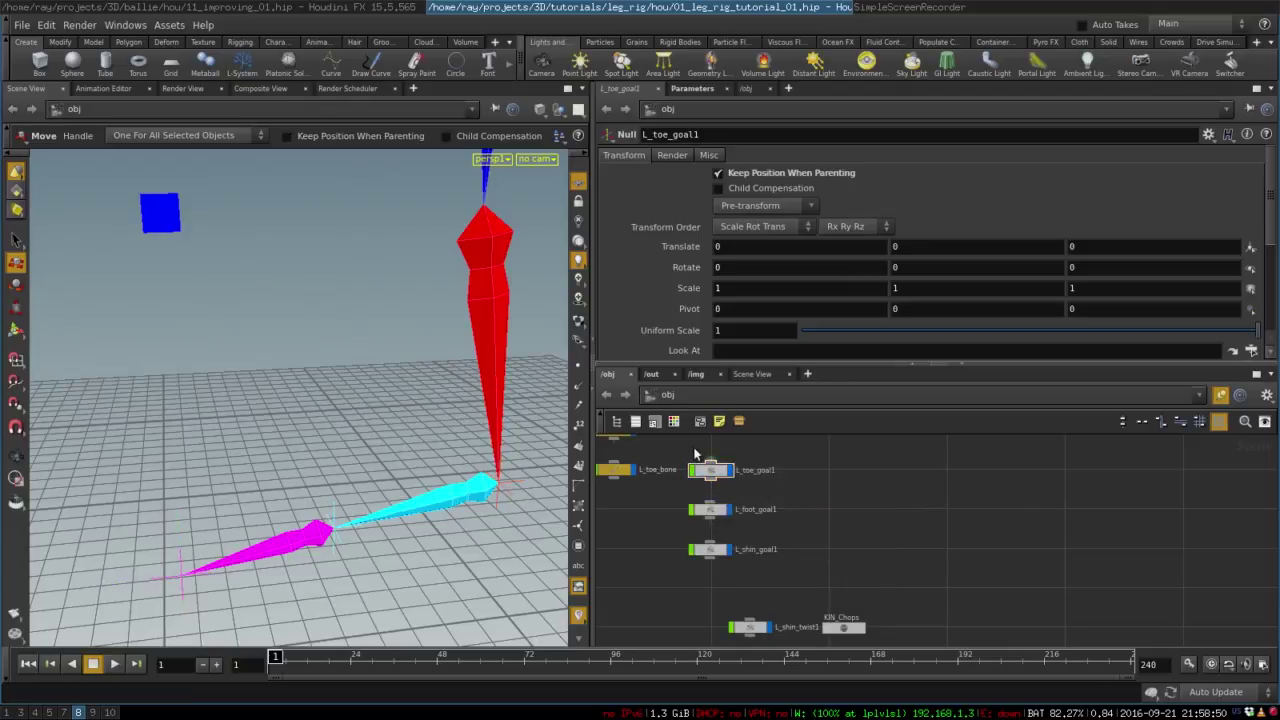
Test-rotate the toe goal null in the scene, undo the rotation, and select L_foot_goal1
left_click(177, 562)
key("r")
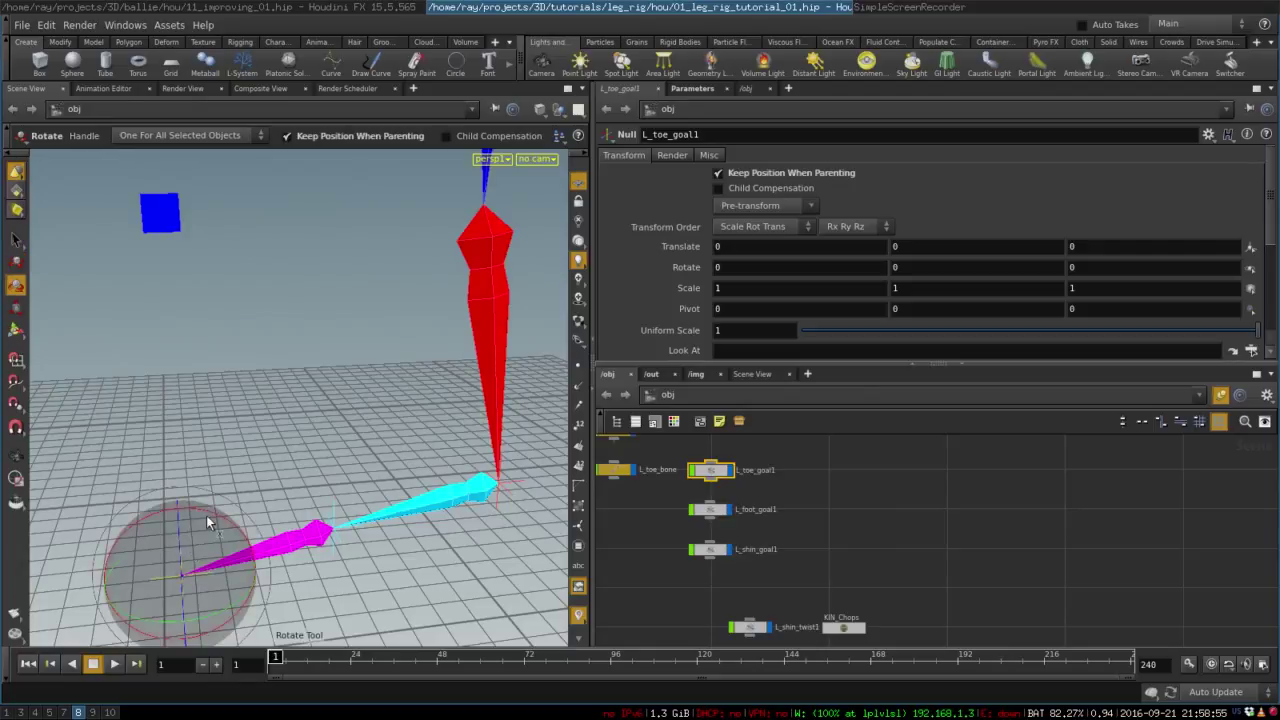
left_click_drag(214, 513, 249, 546)
key("ctrl+z")
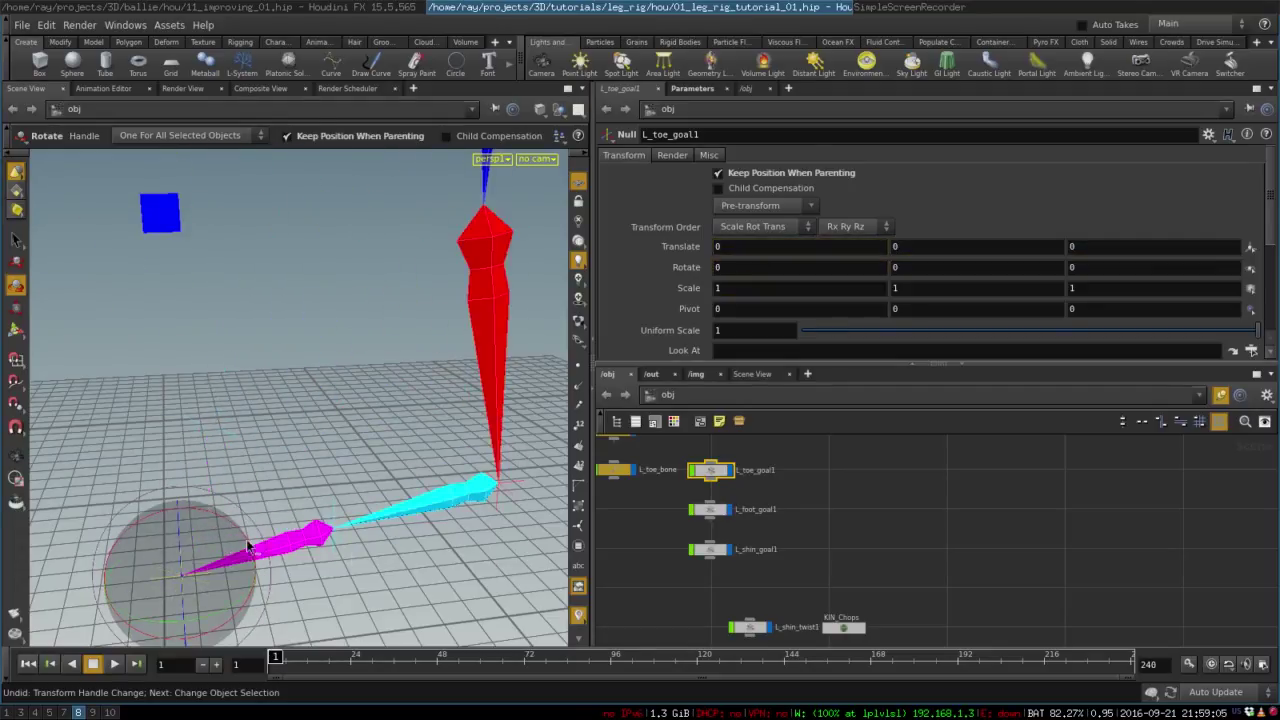
left_click(330, 517)
left_click(334, 518)
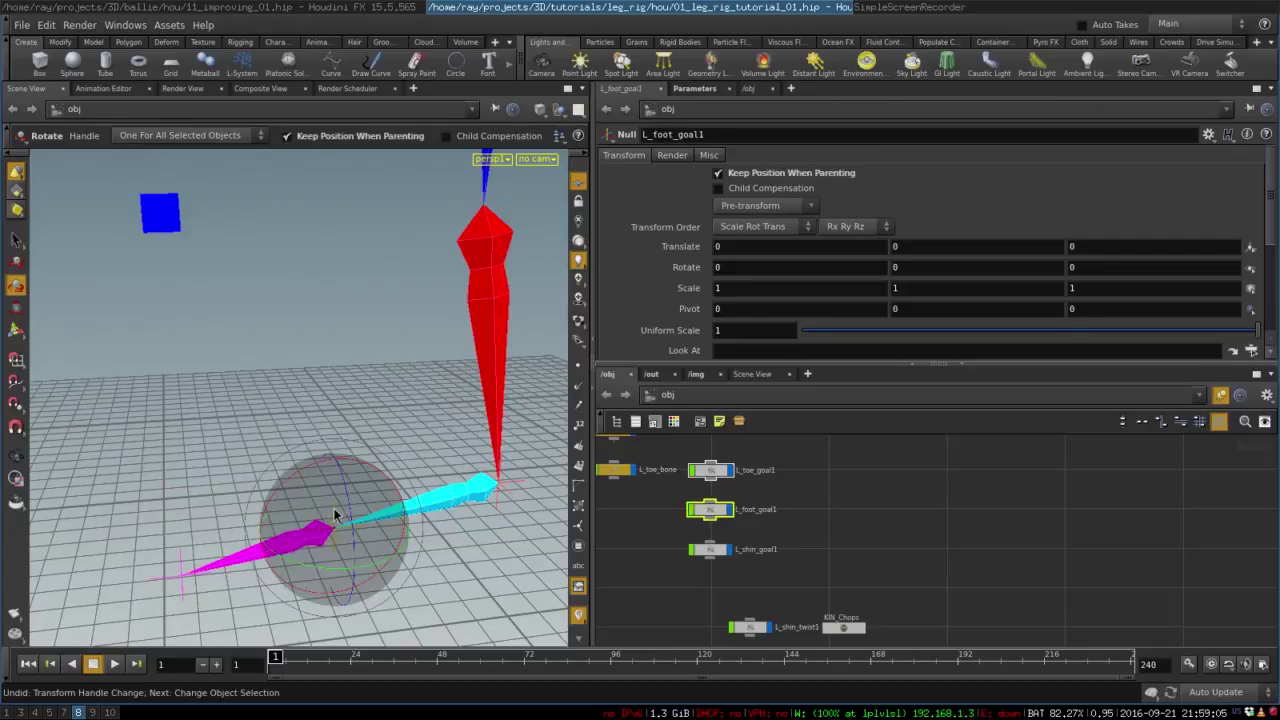
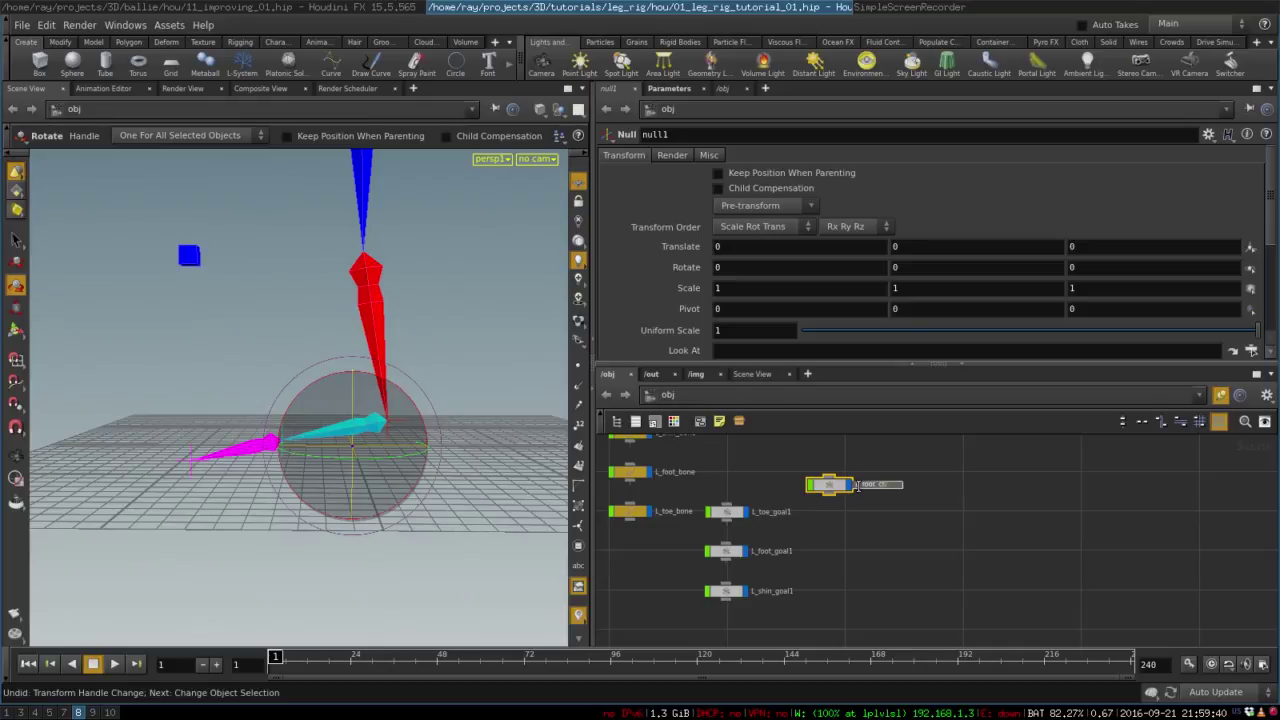
Name the new null L_foot_ctrl and colour its node green
key("Return")
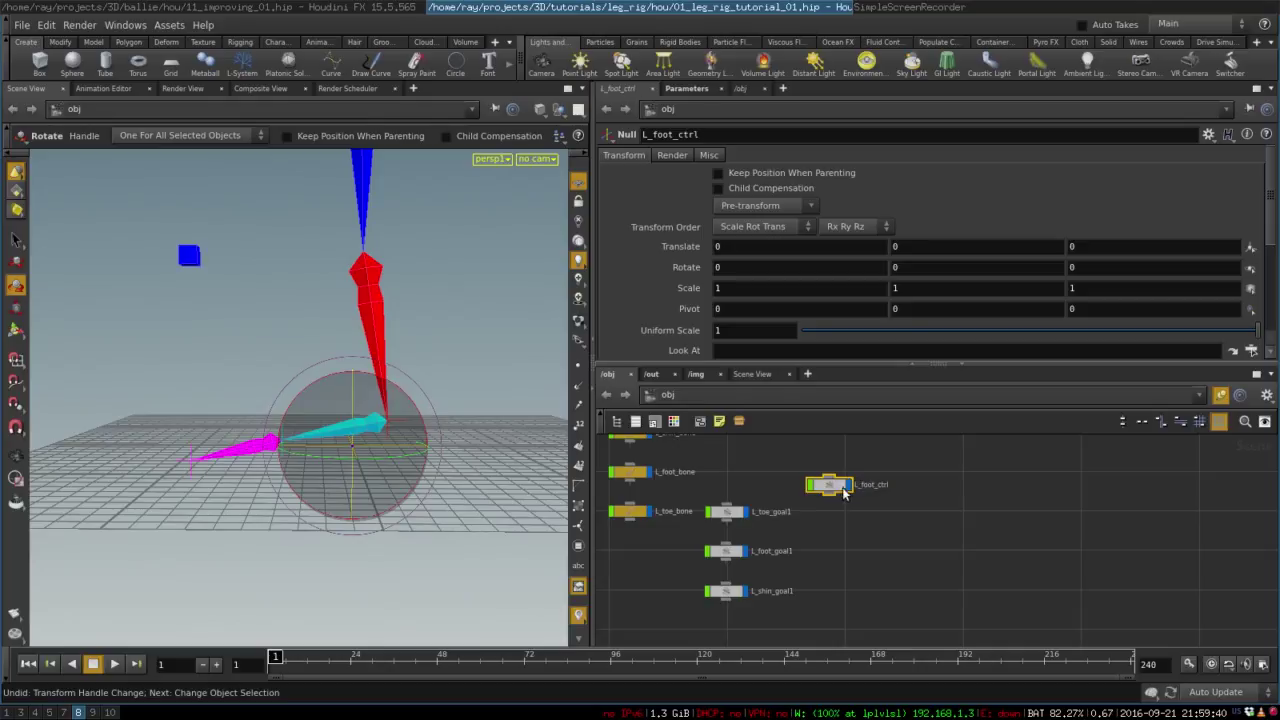
left_click_drag(843, 490, 872, 477)
key("c")
left_click(617, 600)
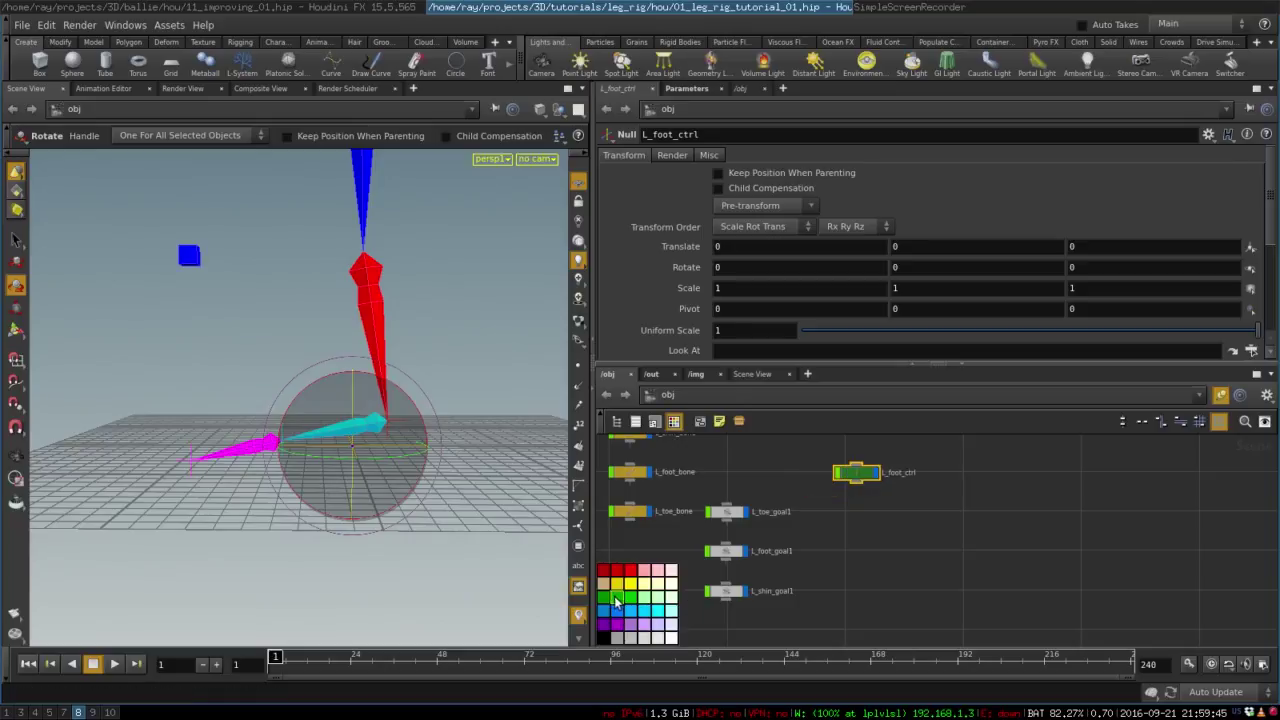
key("c")
middle_click_drag(894, 550, 911, 583)
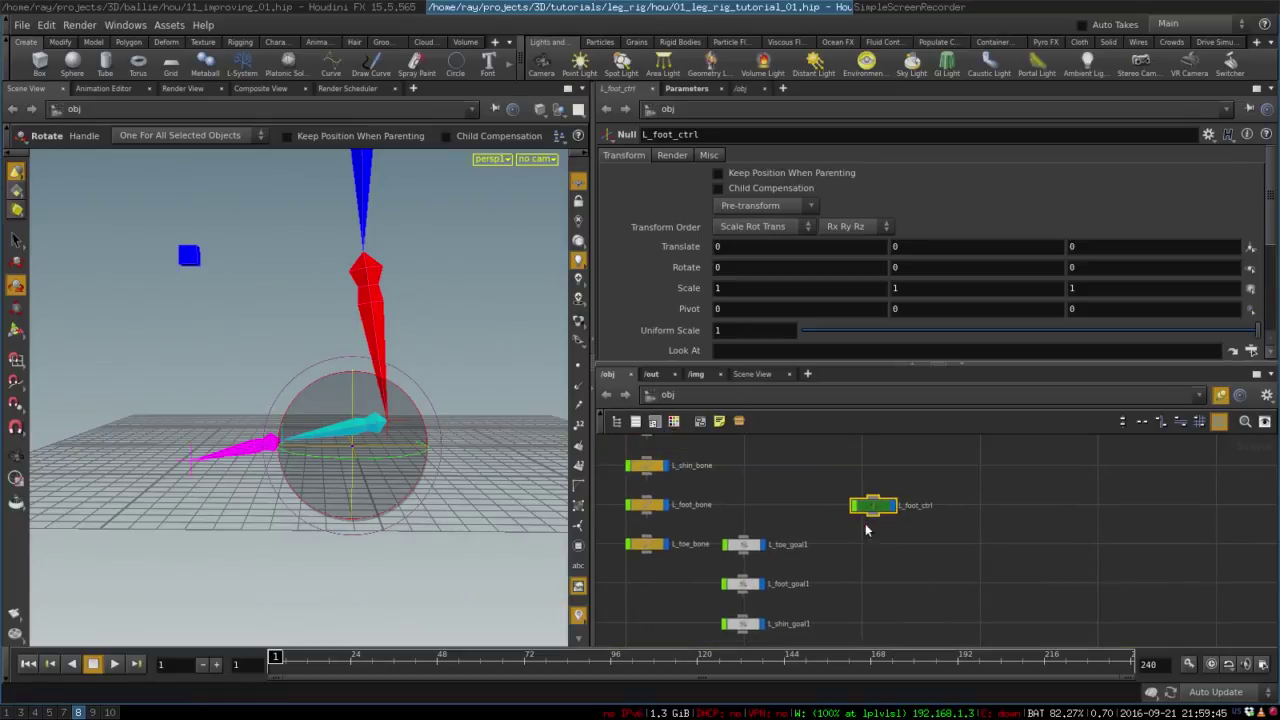
key("c")
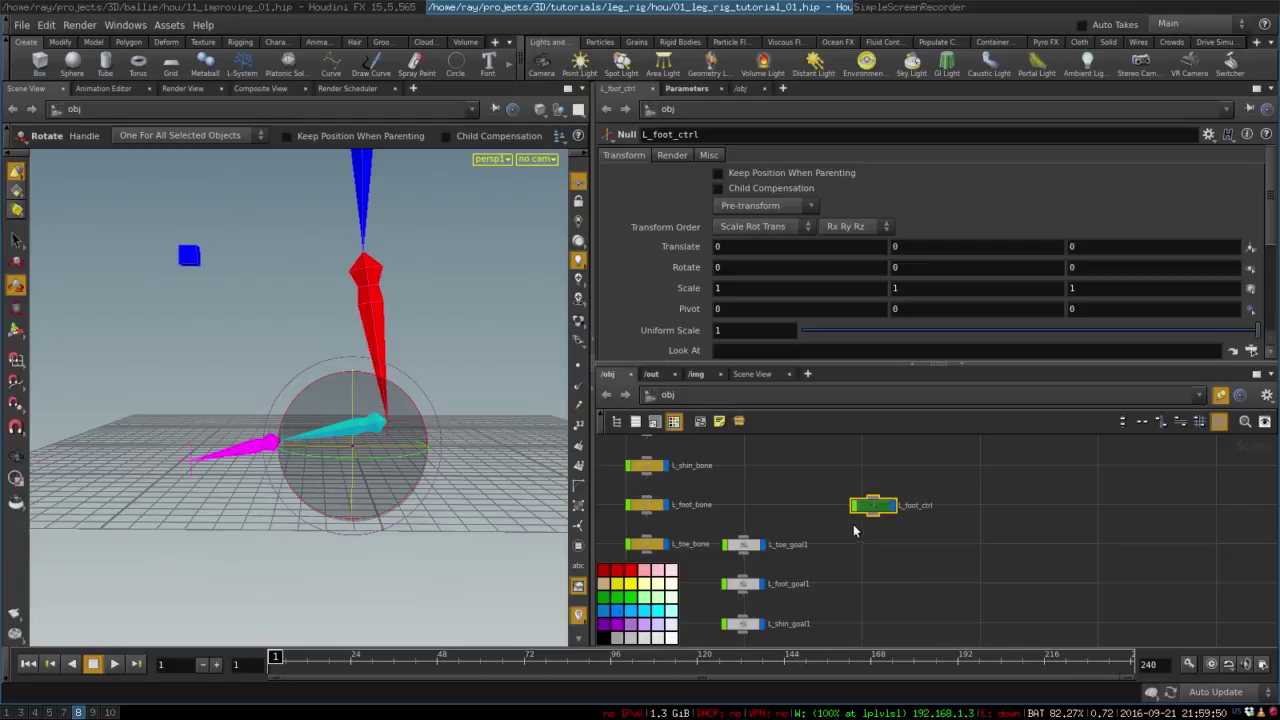
key("c")
Align the L_foot_ctrl node in its own column, level with L_foot_bone
middle_click_drag(801, 540, 823, 575)
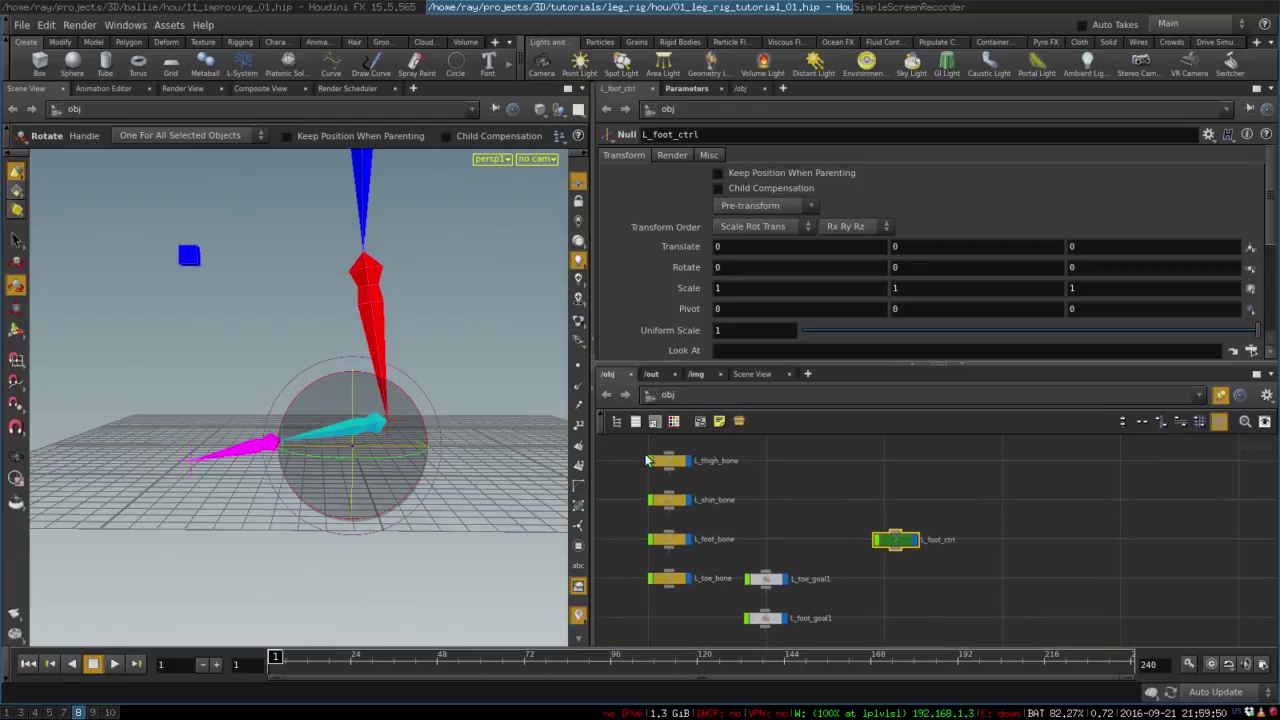
left_click_drag(895, 543, 883, 543)
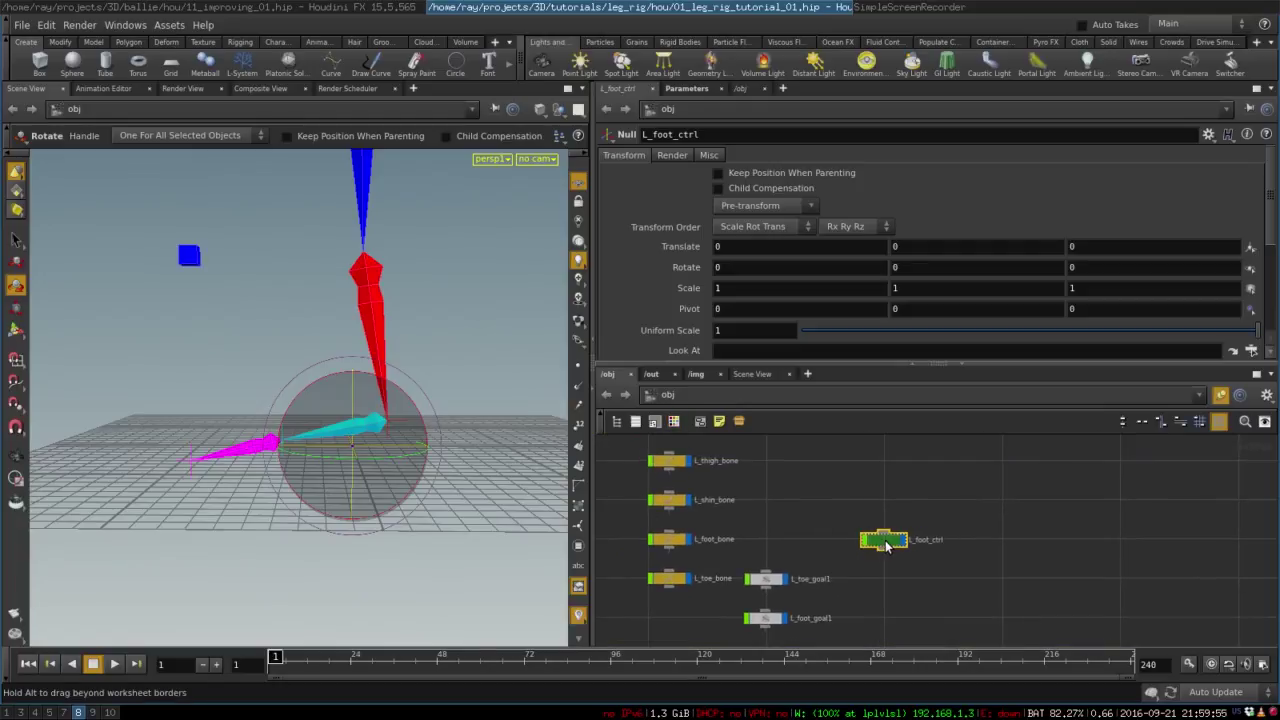
left_click(850, 507)
Parent L_foot_ctrl to L_shin_goal1 to bring it to the ankle, and move its node below the goal nulls
left_click_drag(310, 500, 390, 480, "alt")
left_click(895, 543)
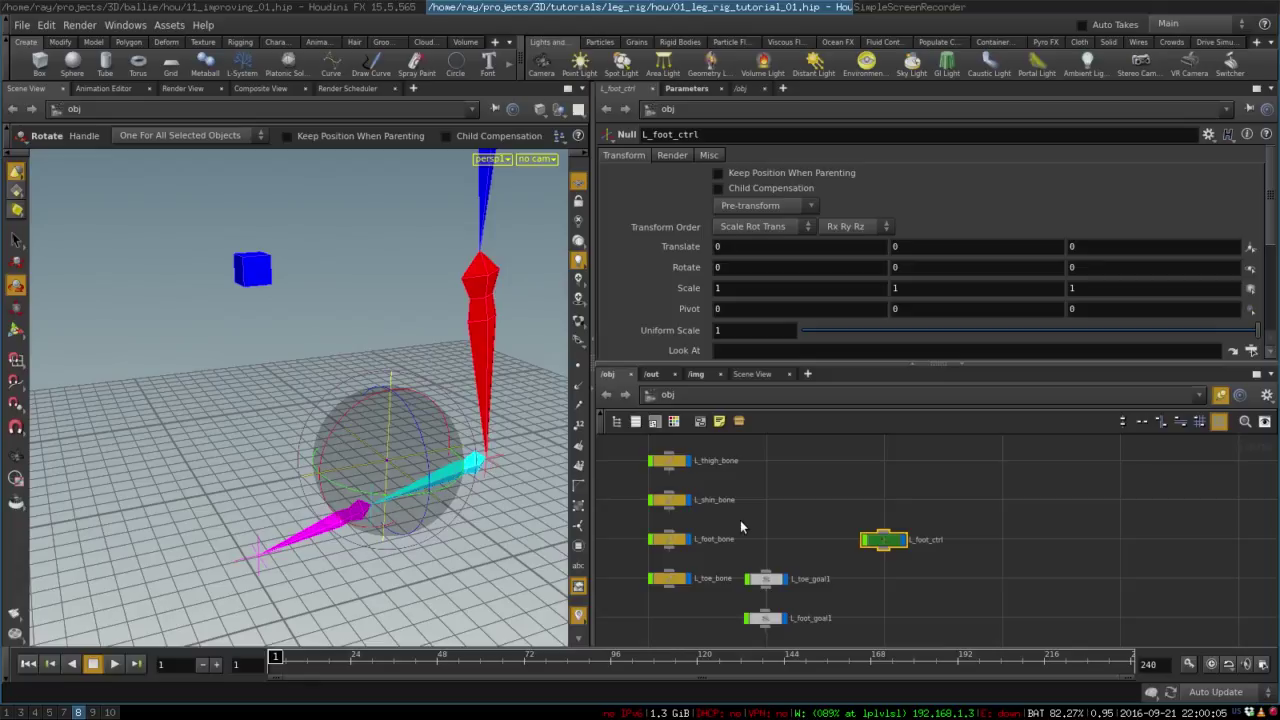
middle_click_drag(750, 513, 753, 479)
left_click(827, 480)
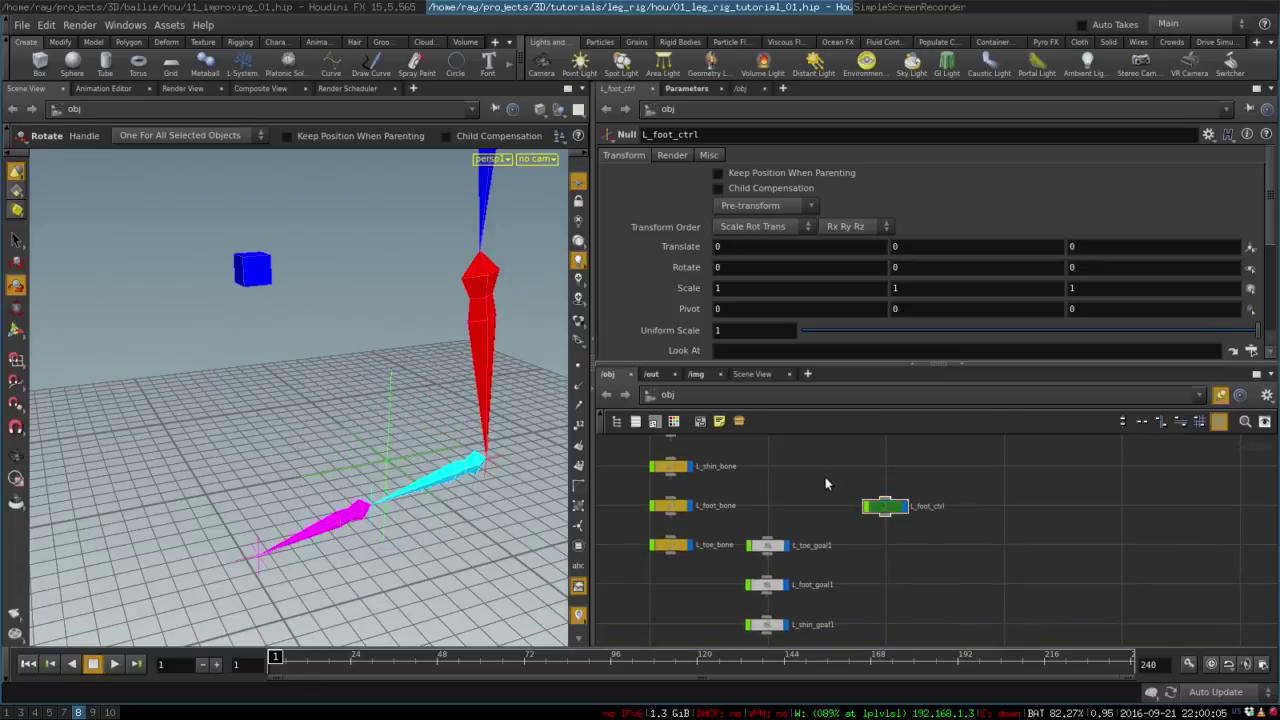
middle_click_drag(853, 567, 851, 541)
left_click(766, 562)
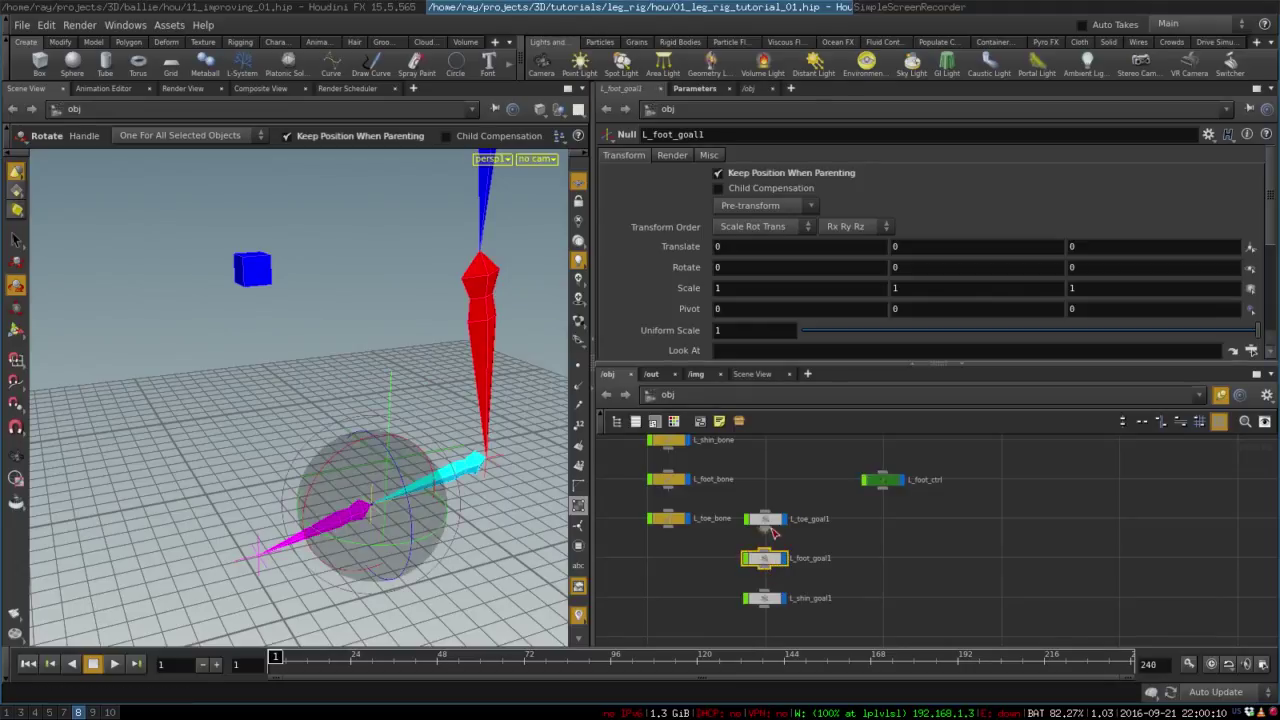
left_click(765, 524)
left_click(772, 600)
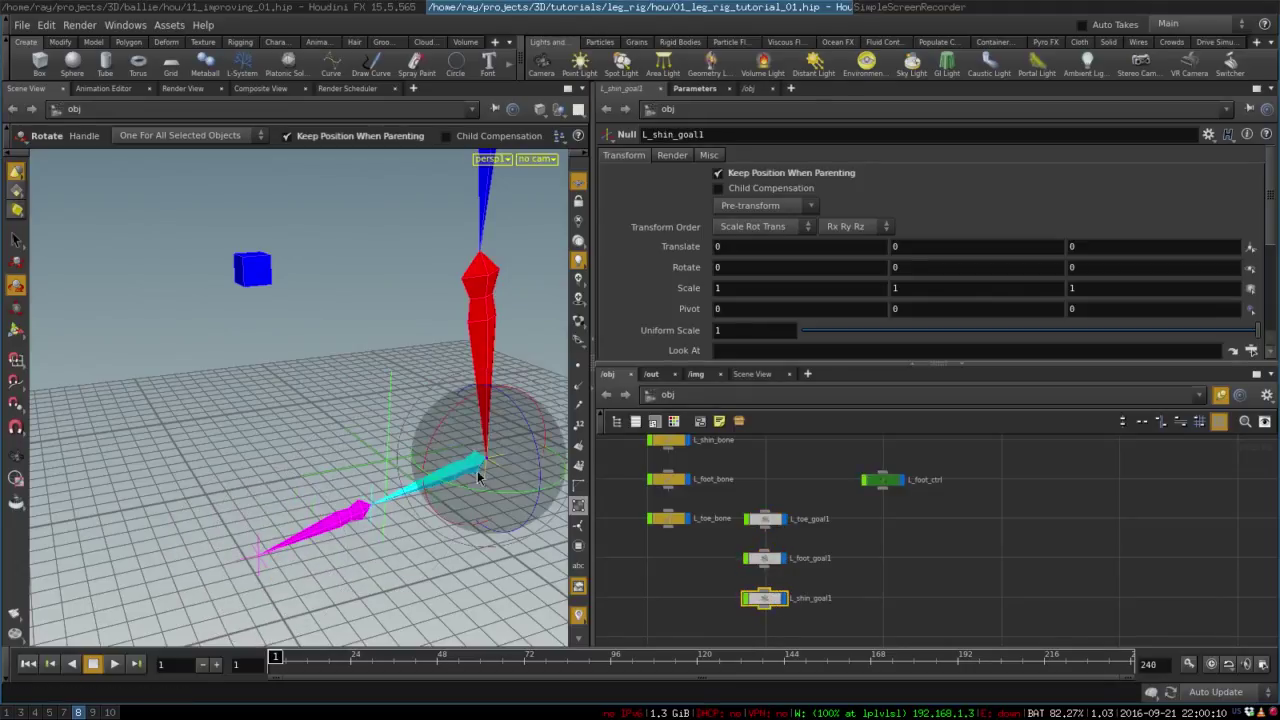
left_click(889, 485)
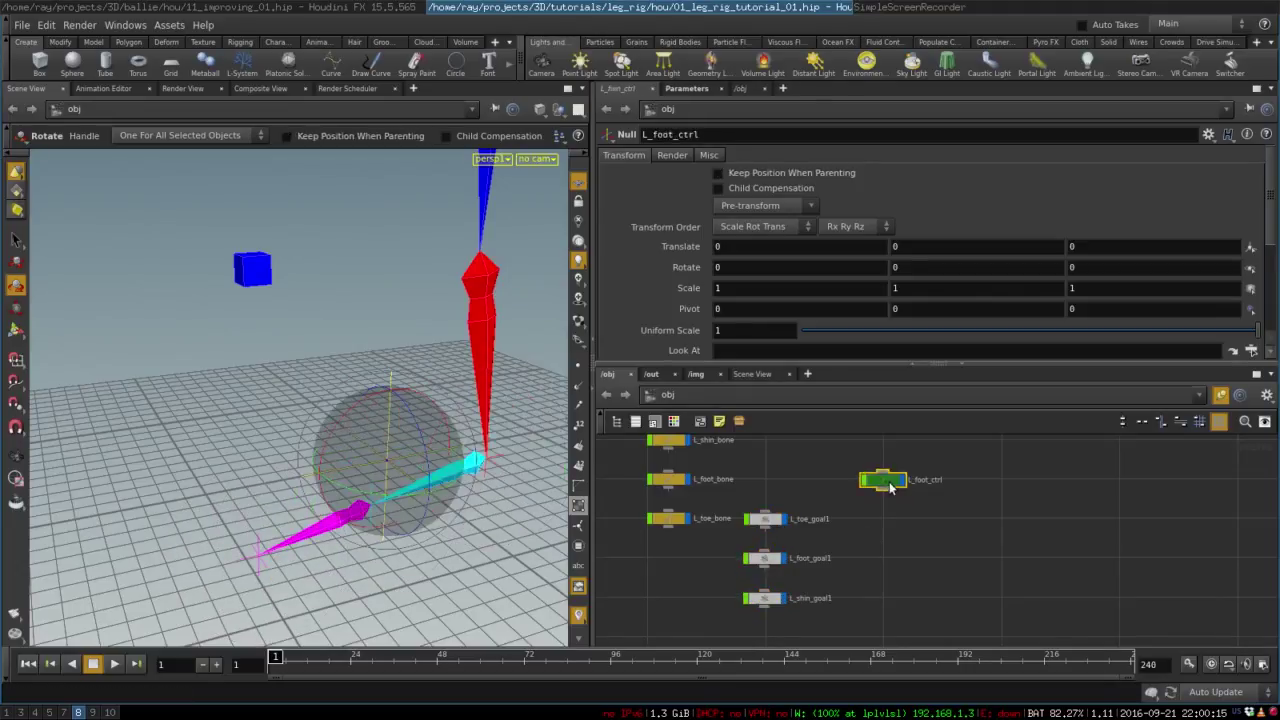
left_click(766, 601)
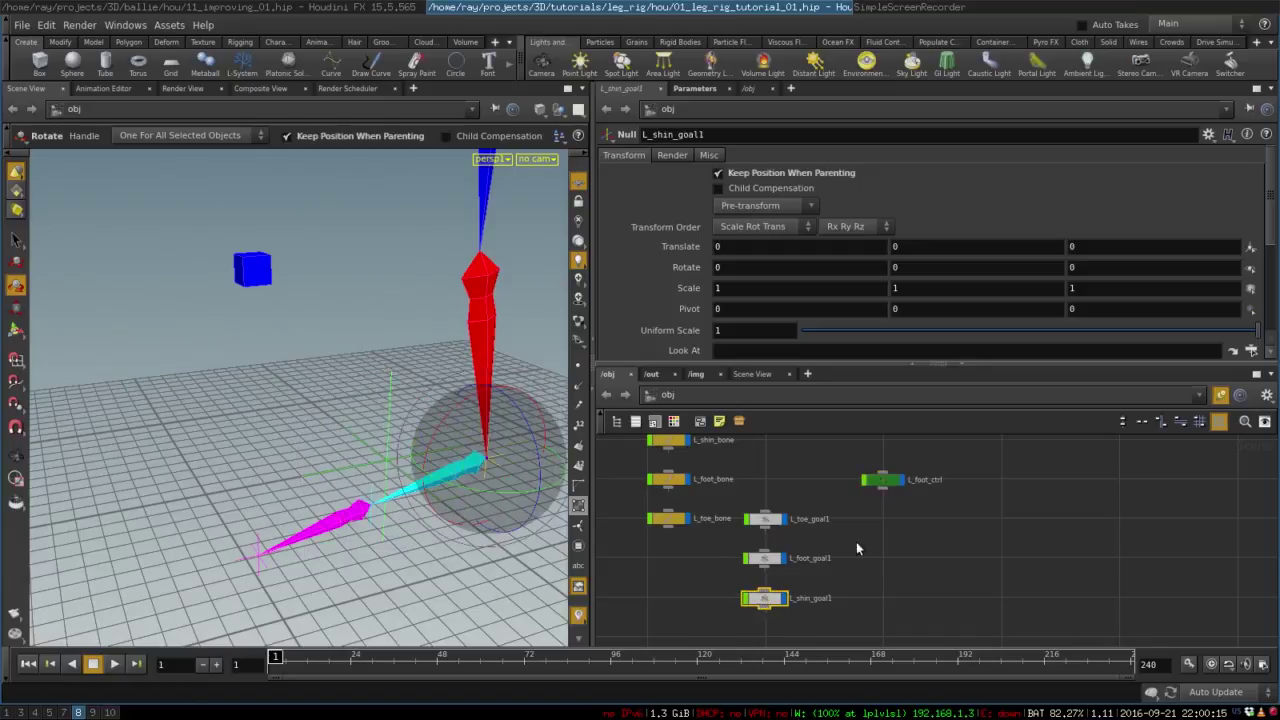
left_click(882, 480)
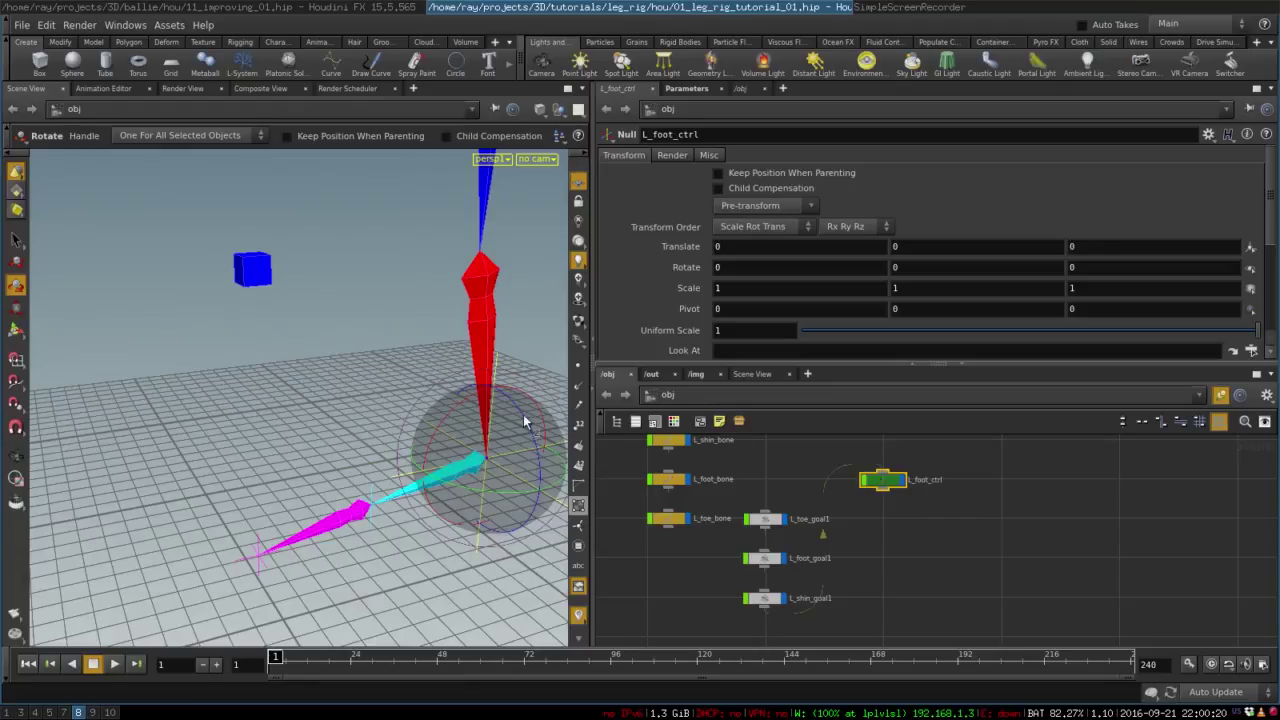
left_click_drag(892, 479, 885, 630)
Enable Keep Position When Parenting on L_foot_ctrl, disconnect it from L_shin_goal1, and move its node up beside the goals
middle_click_drag(912, 554, 872, 455)
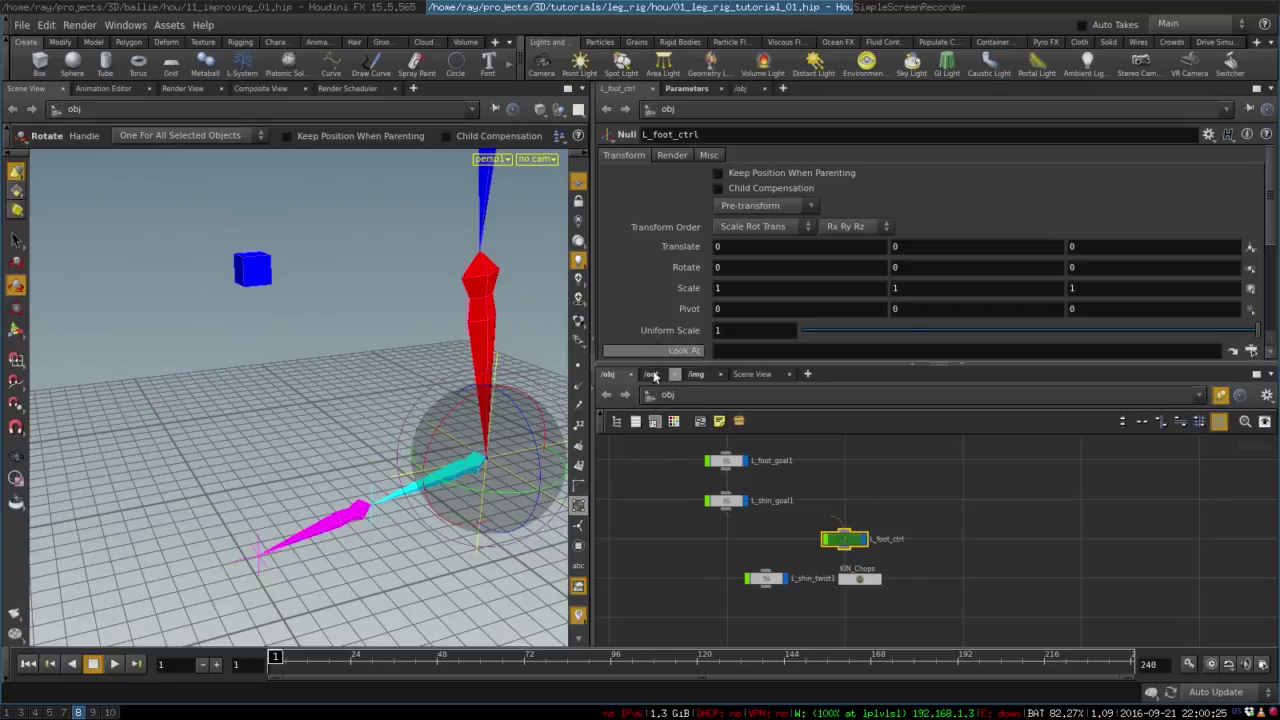
left_click(749, 176)
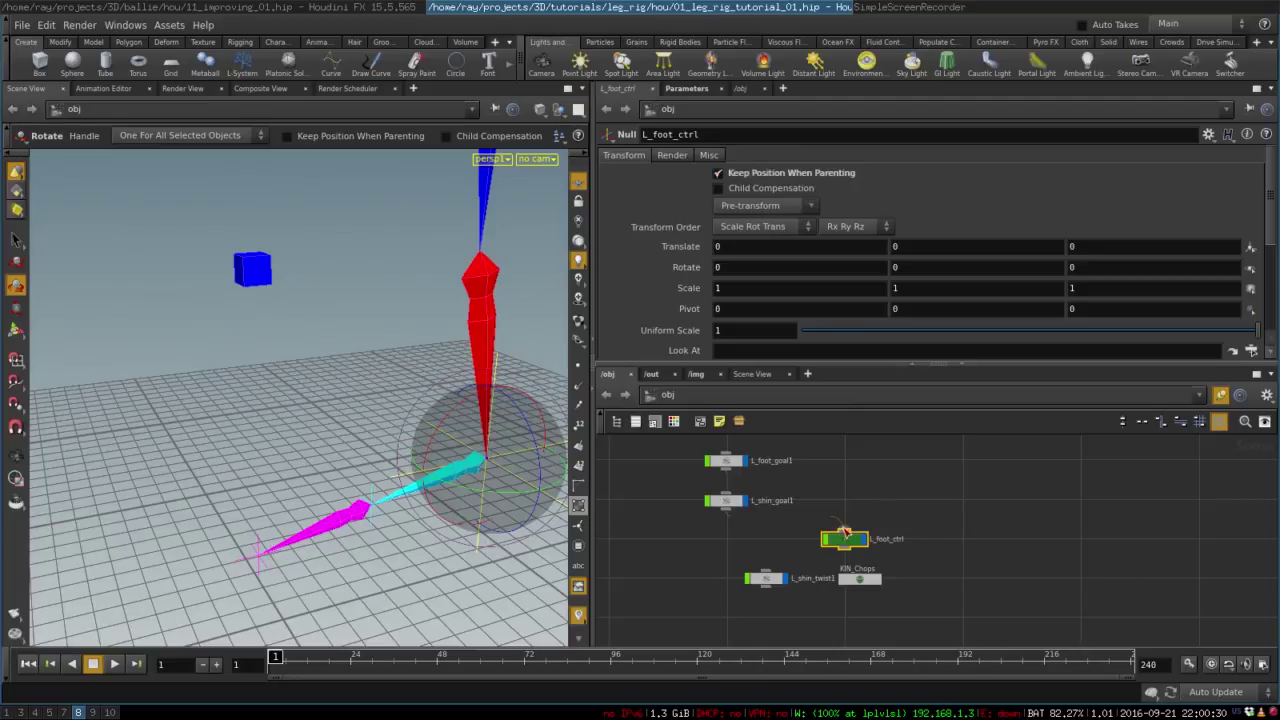
left_click_drag(845, 539, 848, 485)
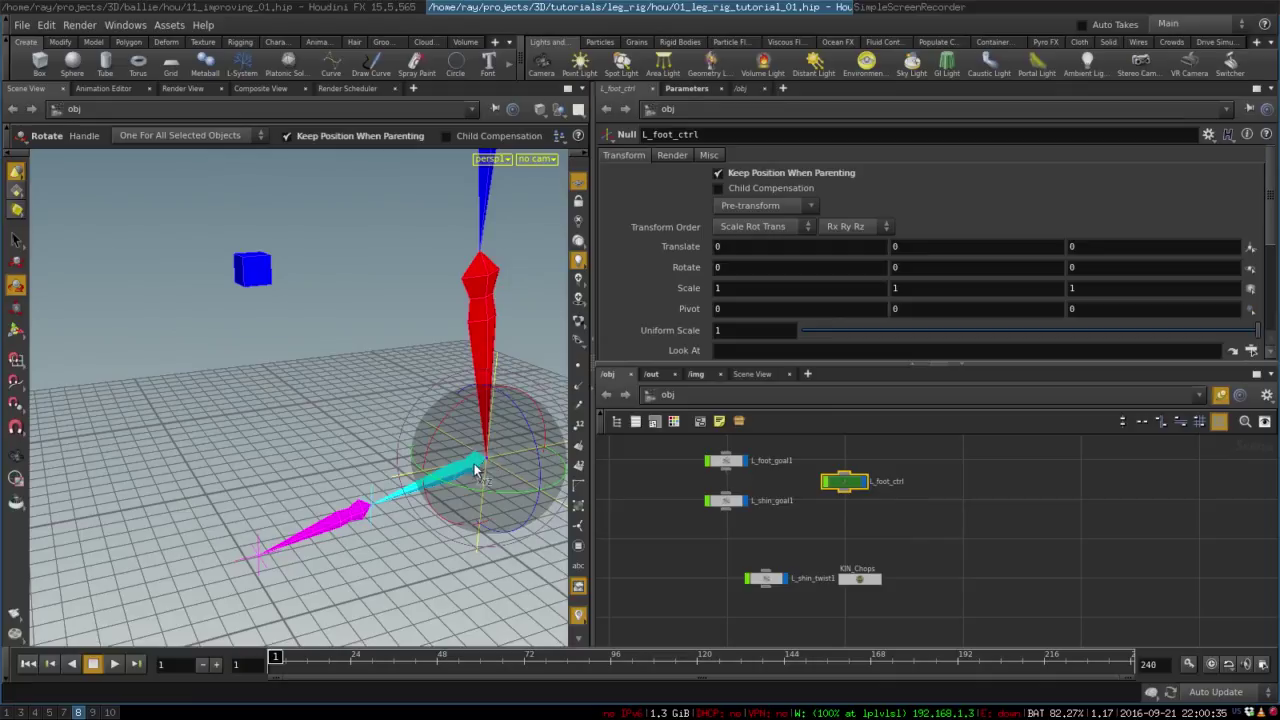
Set the control type of L_foot_ctrl to Box
key("Escape")
left_click_drag(483, 438, 456, 386)
key("r")
left_click(708, 155)
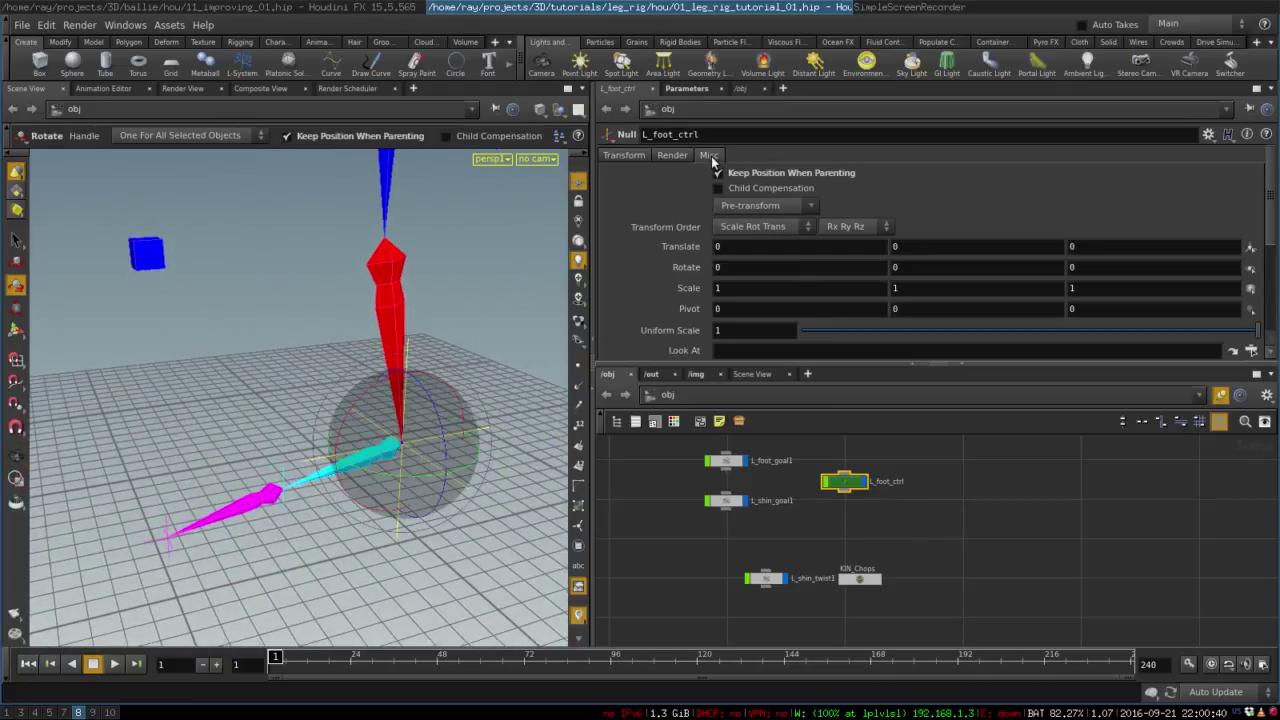
left_click(748, 305)
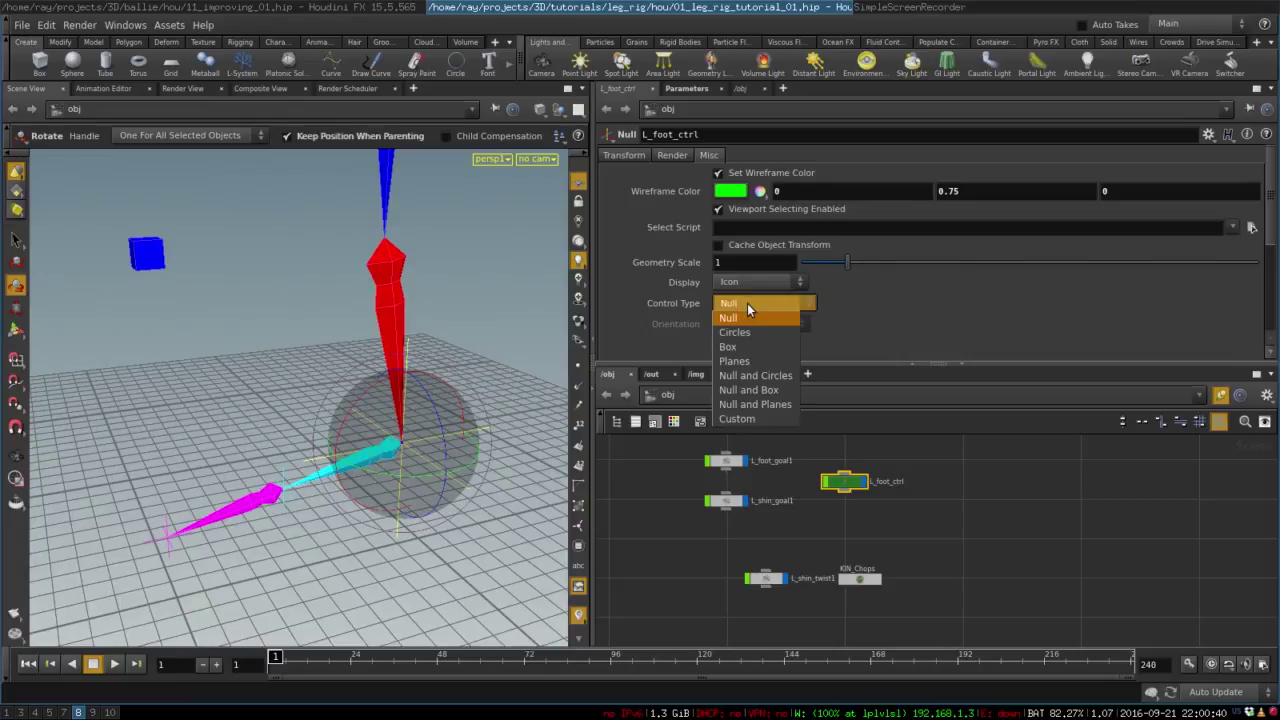
left_click(740, 347)
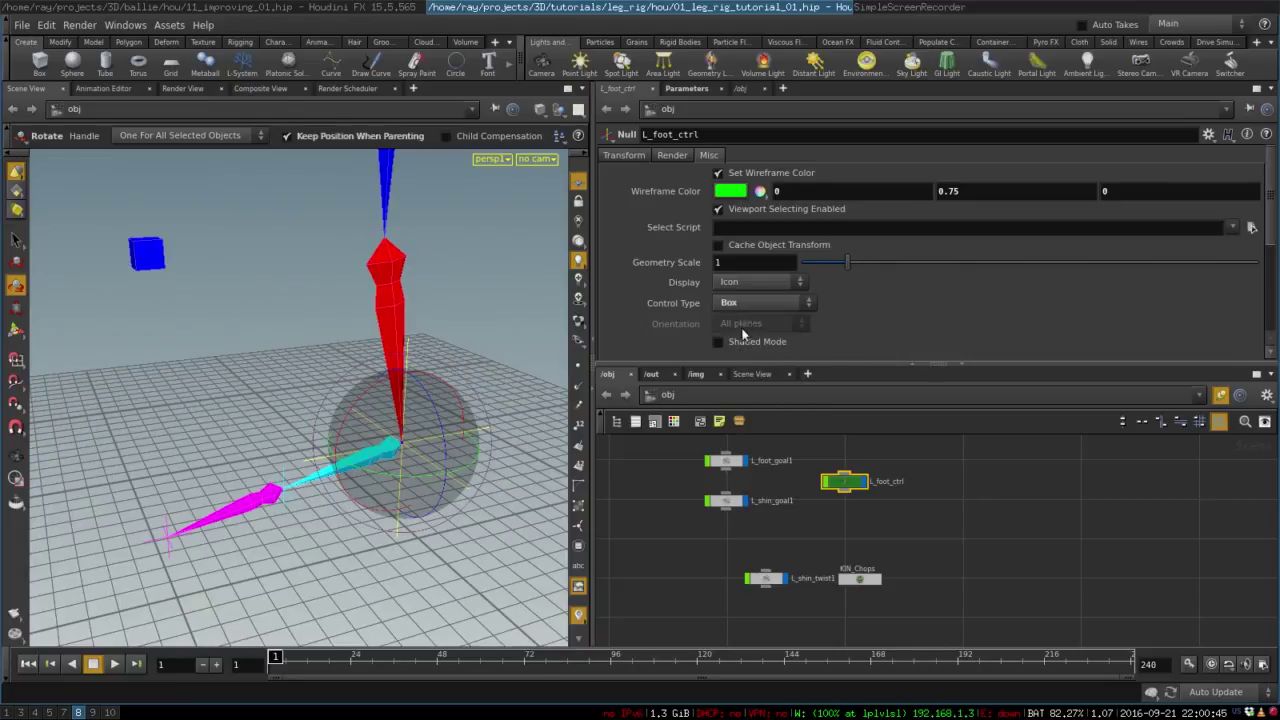
Set the geometry scale of the L_foot_ctrl box to 0.68
left_click(751, 311)
left_click(751, 311)
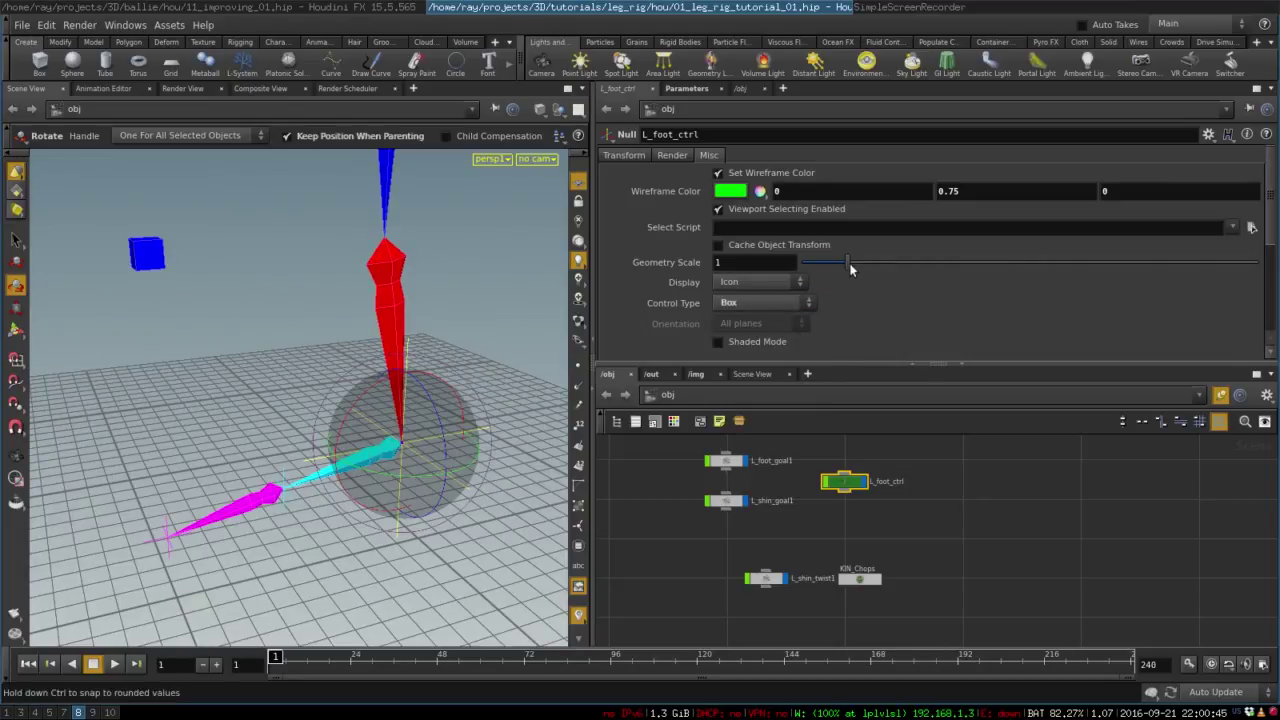
mouse_move(847, 262)
left_mouse_down()
mouse_move(806, 266)
mouse_move(832, 264)
left_mouse_up()
left_click_drag(429, 380, 340, 392, "alt")
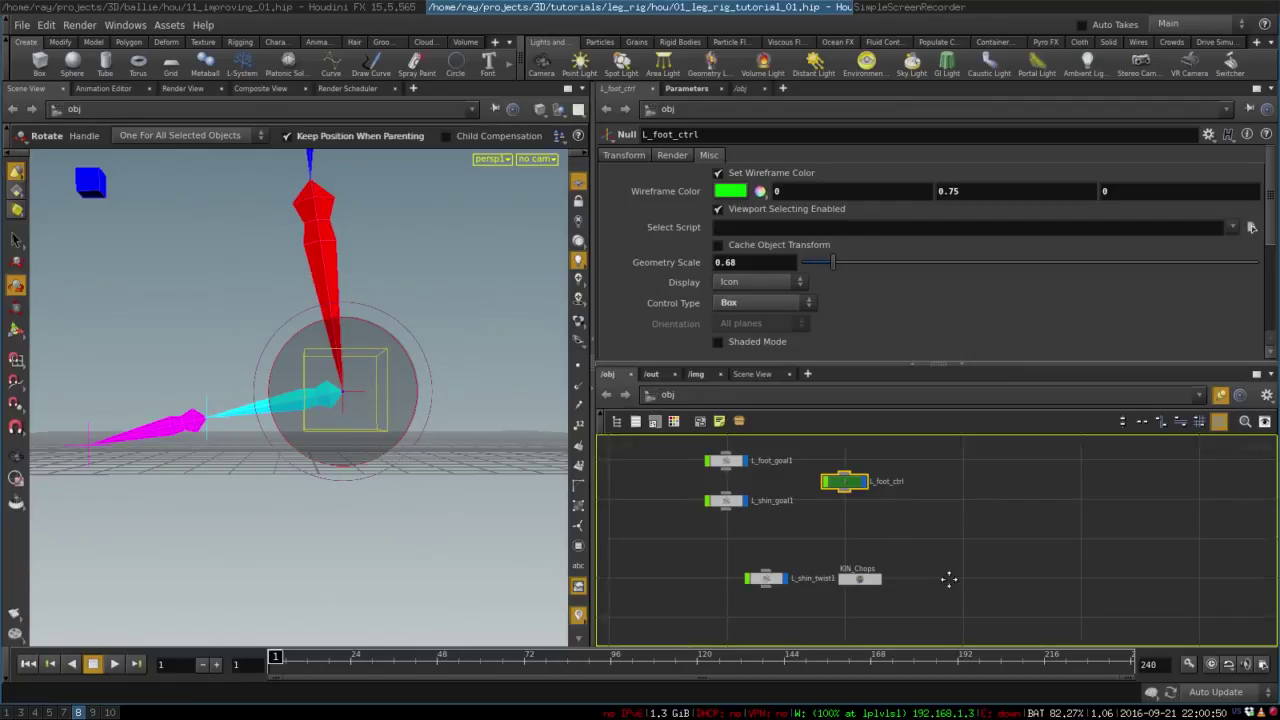
Move the L_foot_ctrl node up so it is level with the L_foot_bone node, and deselect it
middle_click_drag(949, 580, 976, 656)
left_click_drag(866, 561, 870, 483)
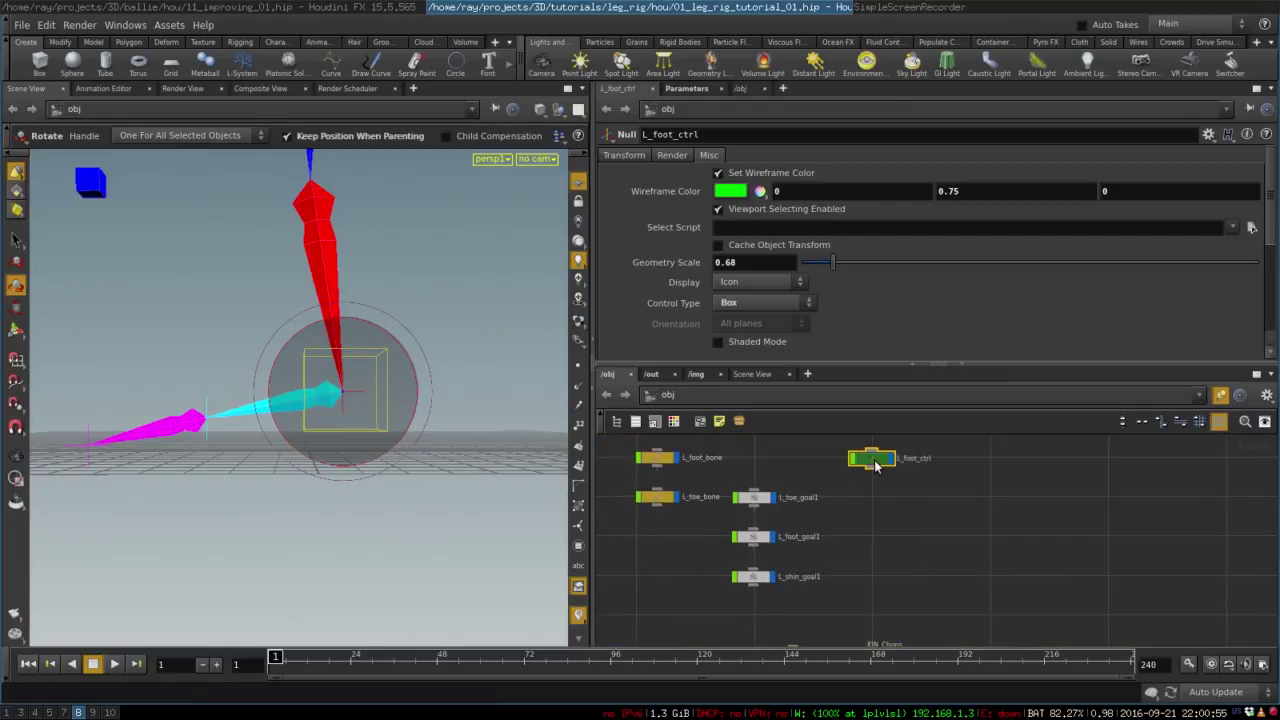
left_click(871, 521)
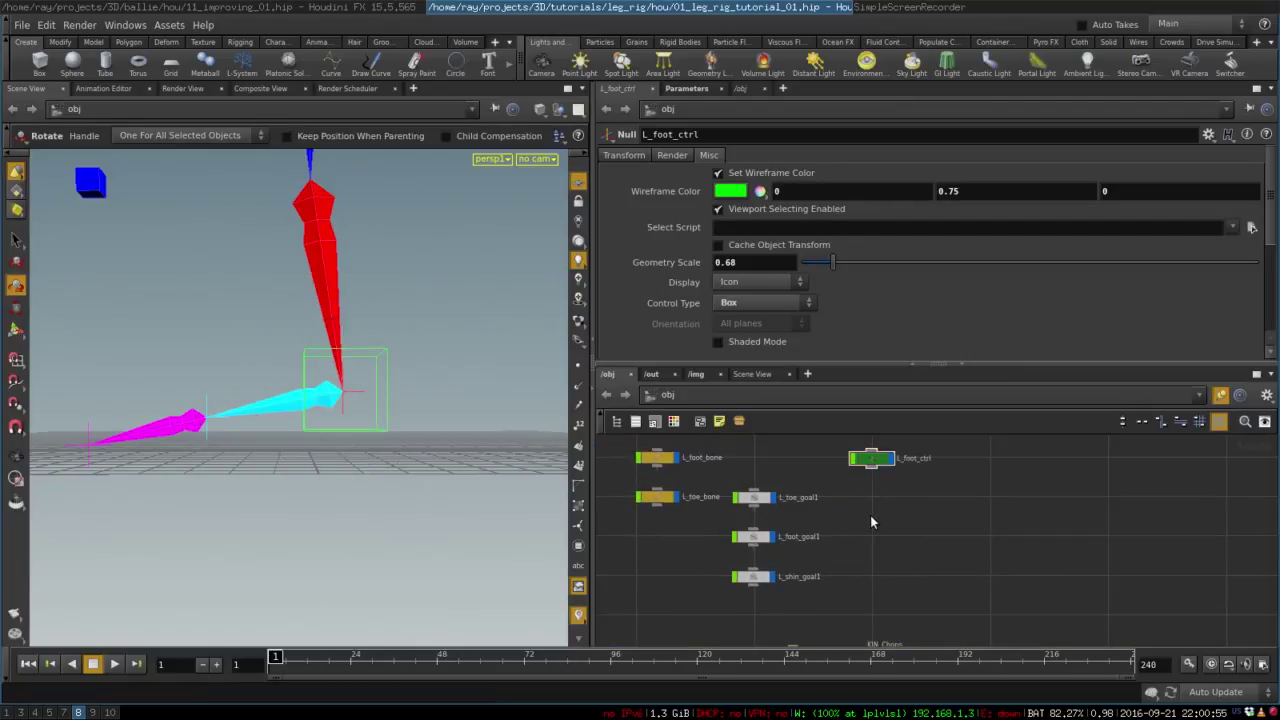
left_click_drag(360, 434, 388, 496)
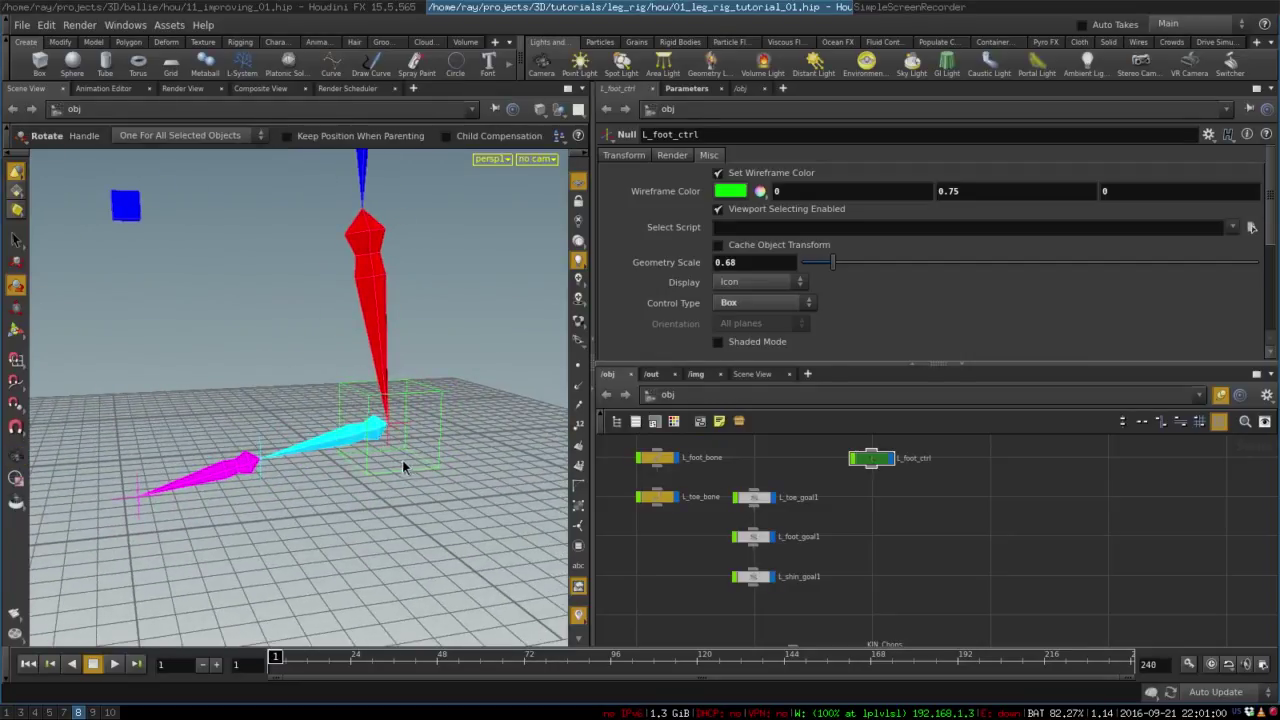
Add a null below the L_foot_ctrl node and name it L_rotate_from_heel
key("Tab")
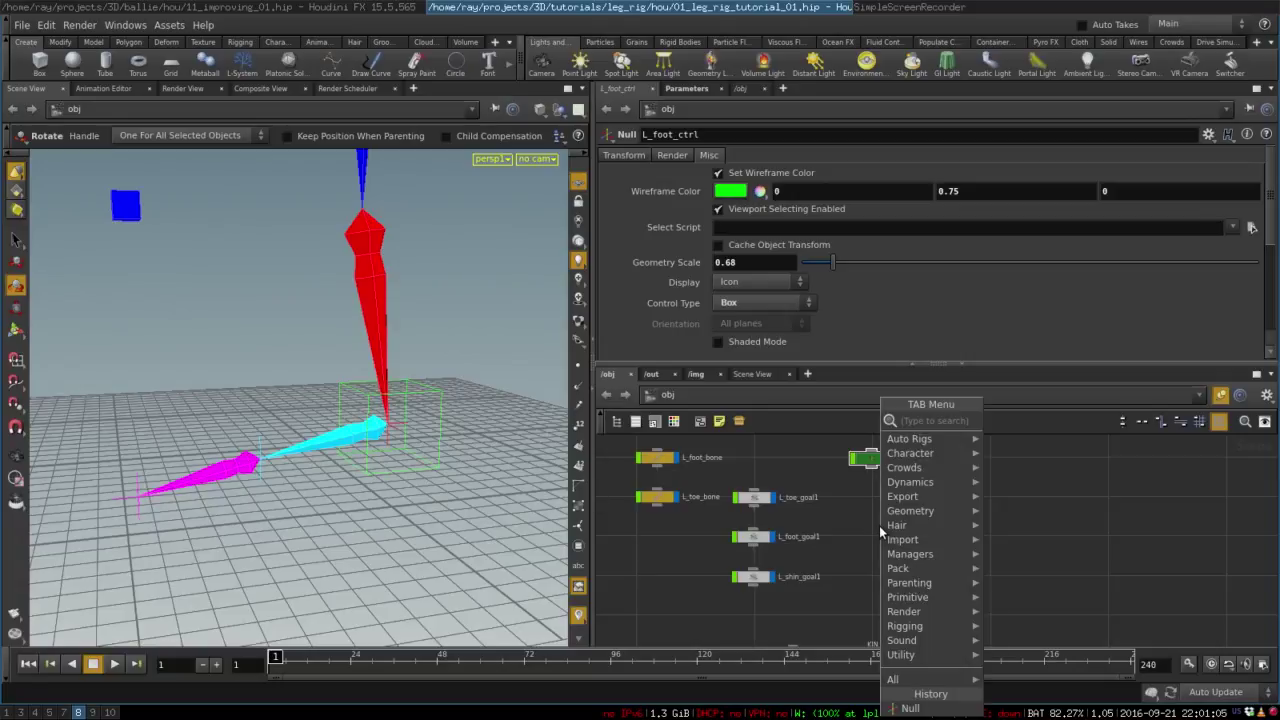
type("nu")
key("Return")
left_click(881, 528)
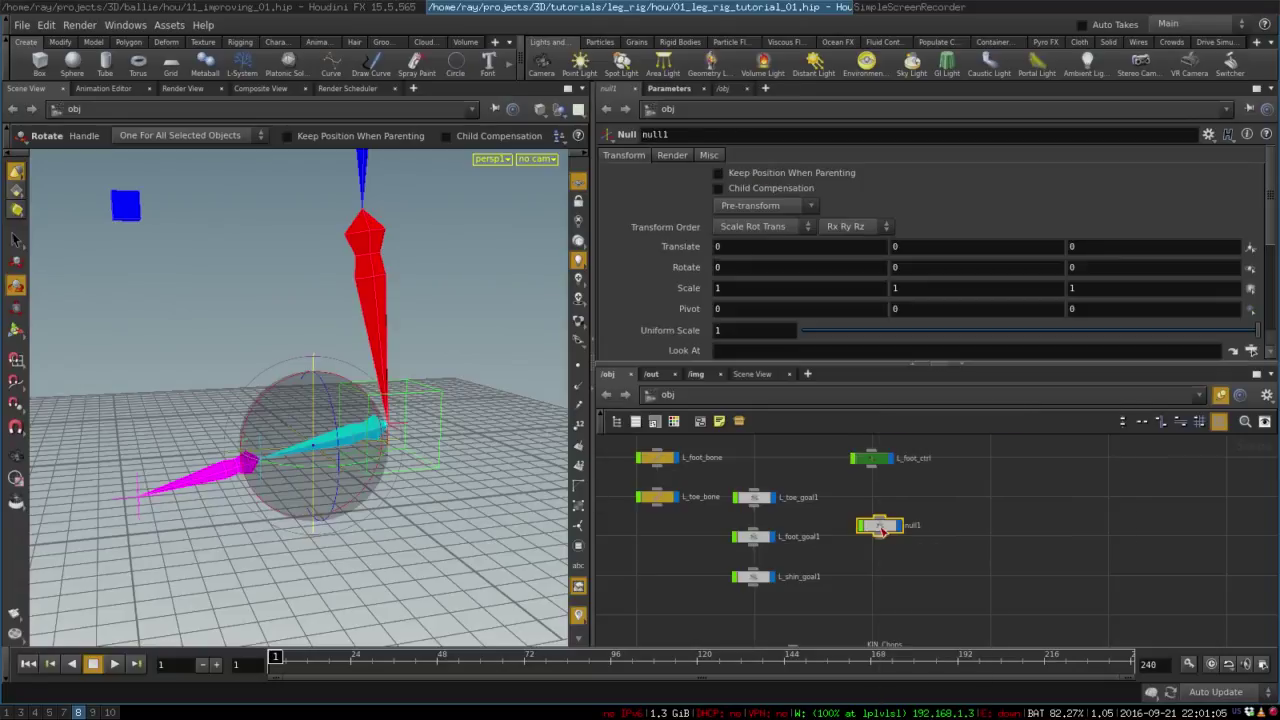
double_click(912, 527)
type("L_rotate_from_heel")
key("Return")
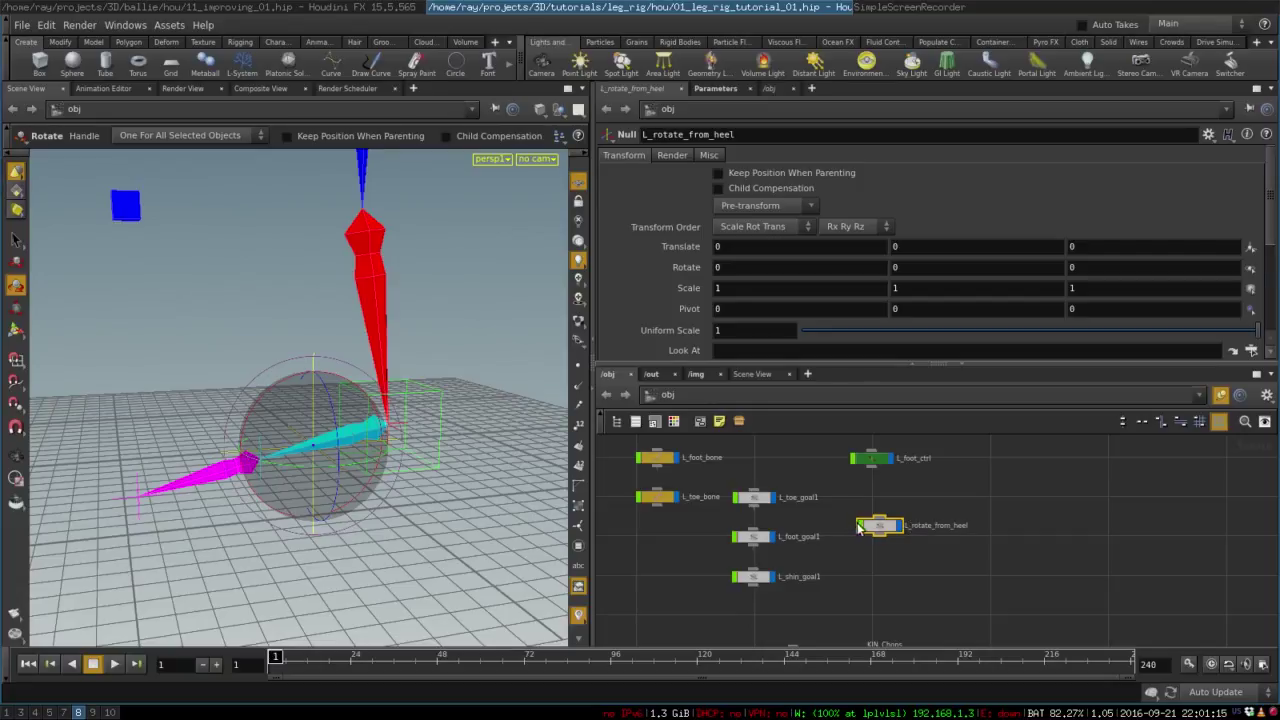
Align the L_rotate_from_heel node below L_foot_ctrl and parent it to L_foot_ctrl to bring the null to the ankle
left_click_drag(897, 527, 878, 580)
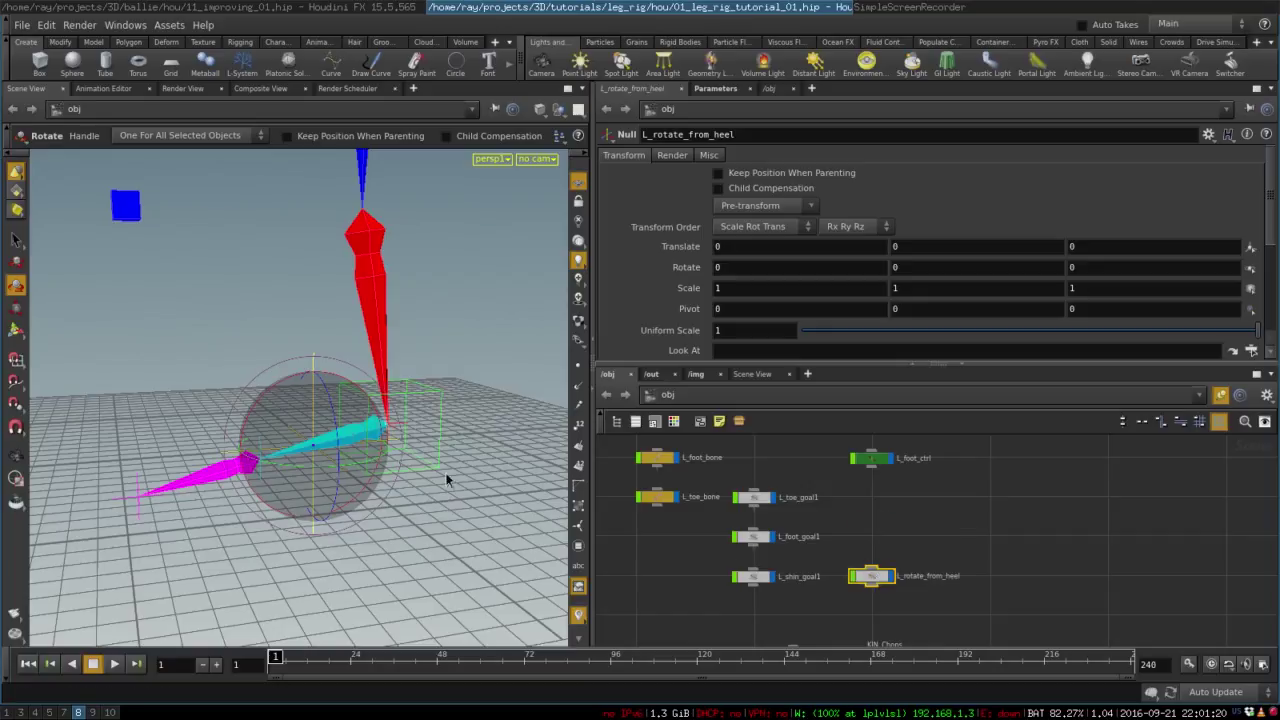
mouse_move(433, 471)
left_mouse_down()
mouse_move(451, 457)
mouse_move(420, 463)
left_mouse_up()
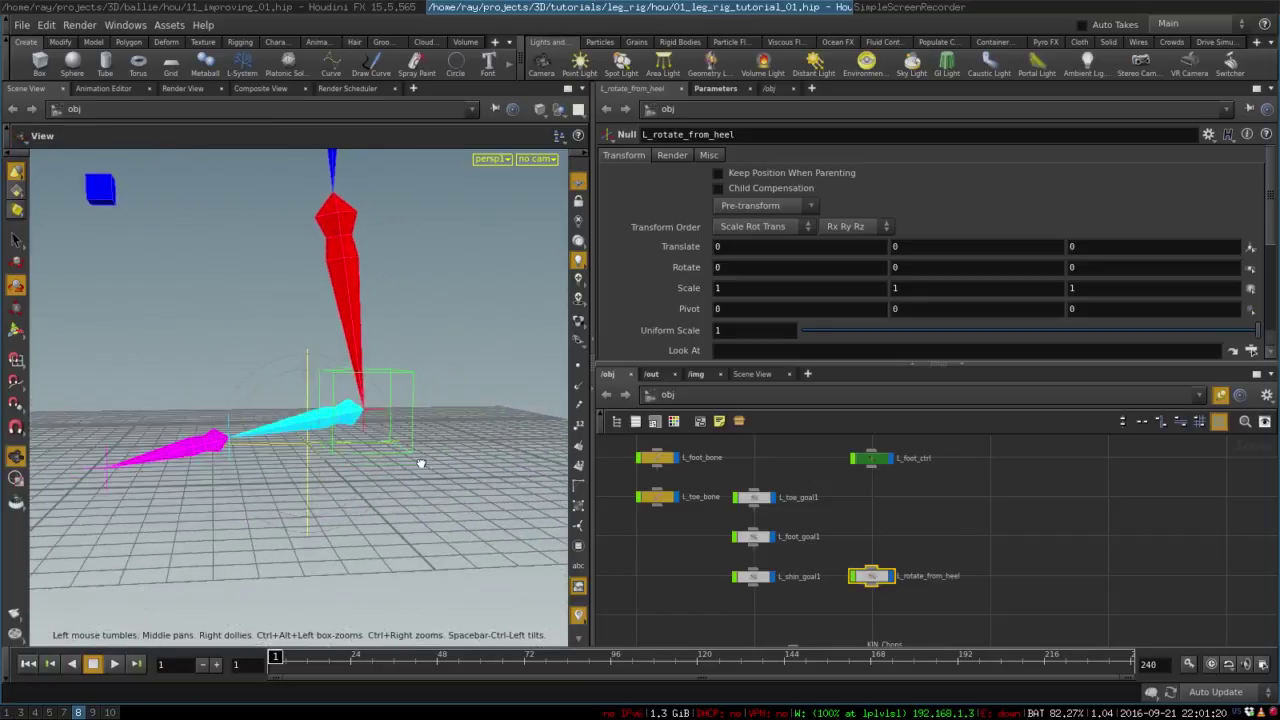
left_click_drag(880, 472, 873, 570)
left_click_drag(421, 396, 403, 452)
key("r")
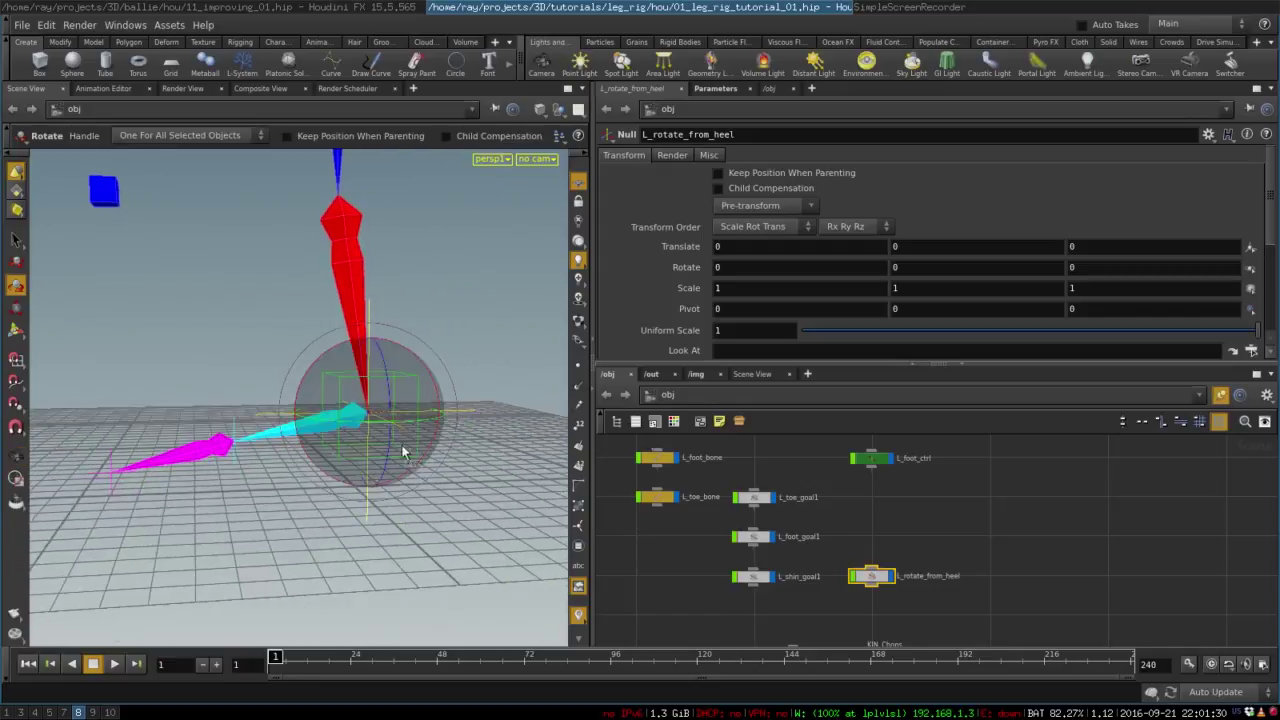
Enable Keep Position When Parenting on L_rotate_from_heel, disconnect it from L_foot_ctrl, and extract its pre-transform into the translate values
left_click(777, 173)
left_click(877, 581)
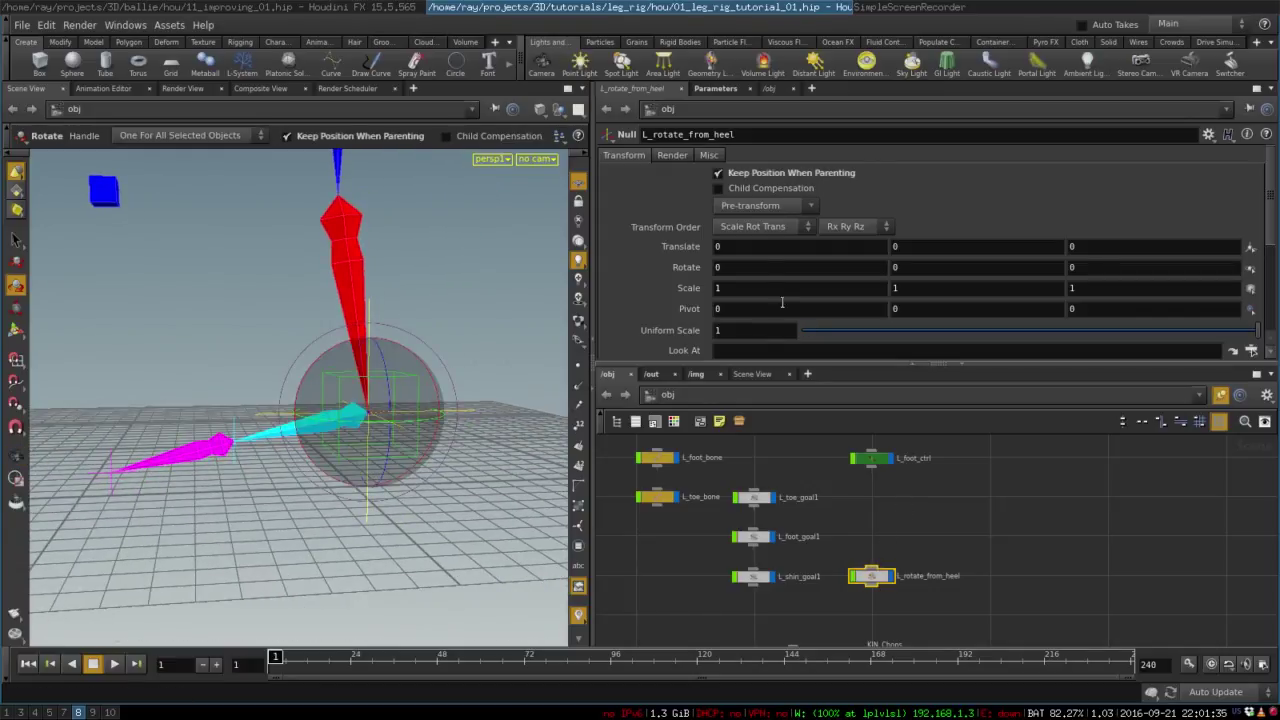
left_click(756, 207)
left_click(743, 288)
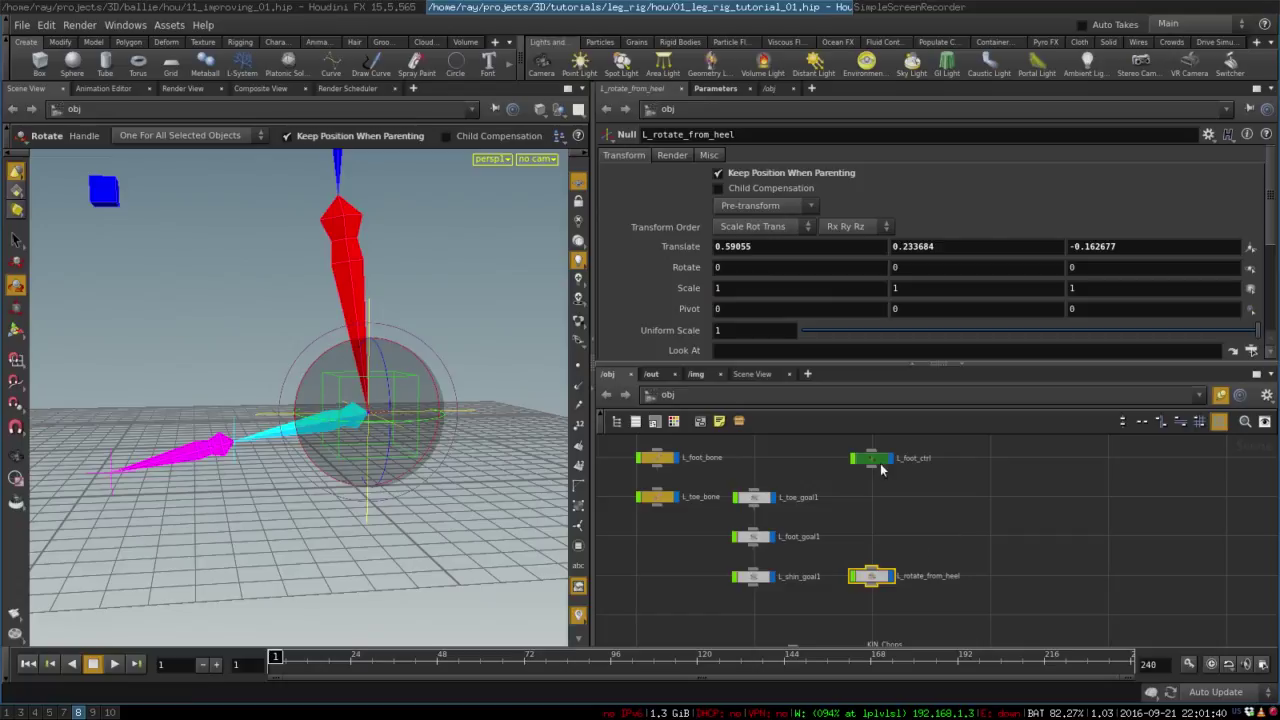
Reset L_rotate_from_heel's Translate Y to 0 and move the null back behind the ankle to about -0.27 in Z
middle_click(931, 246, "ctrl")
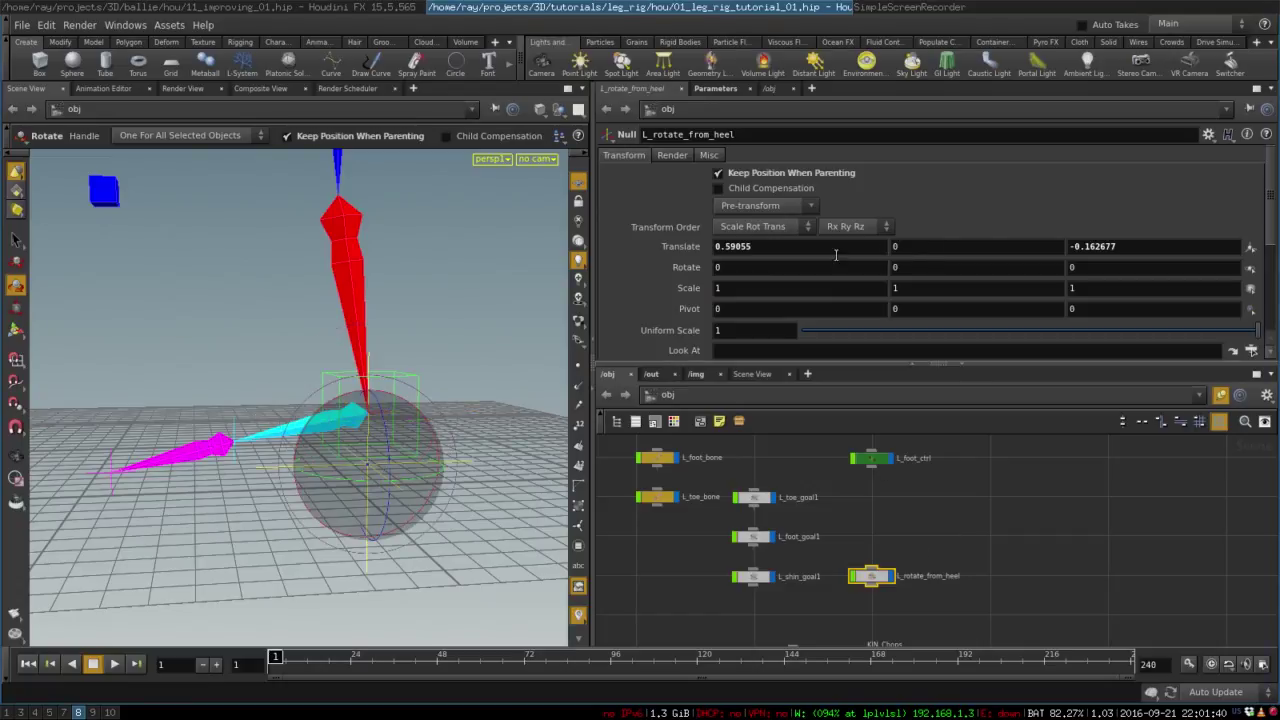
left_click_drag(429, 409, 369, 458)
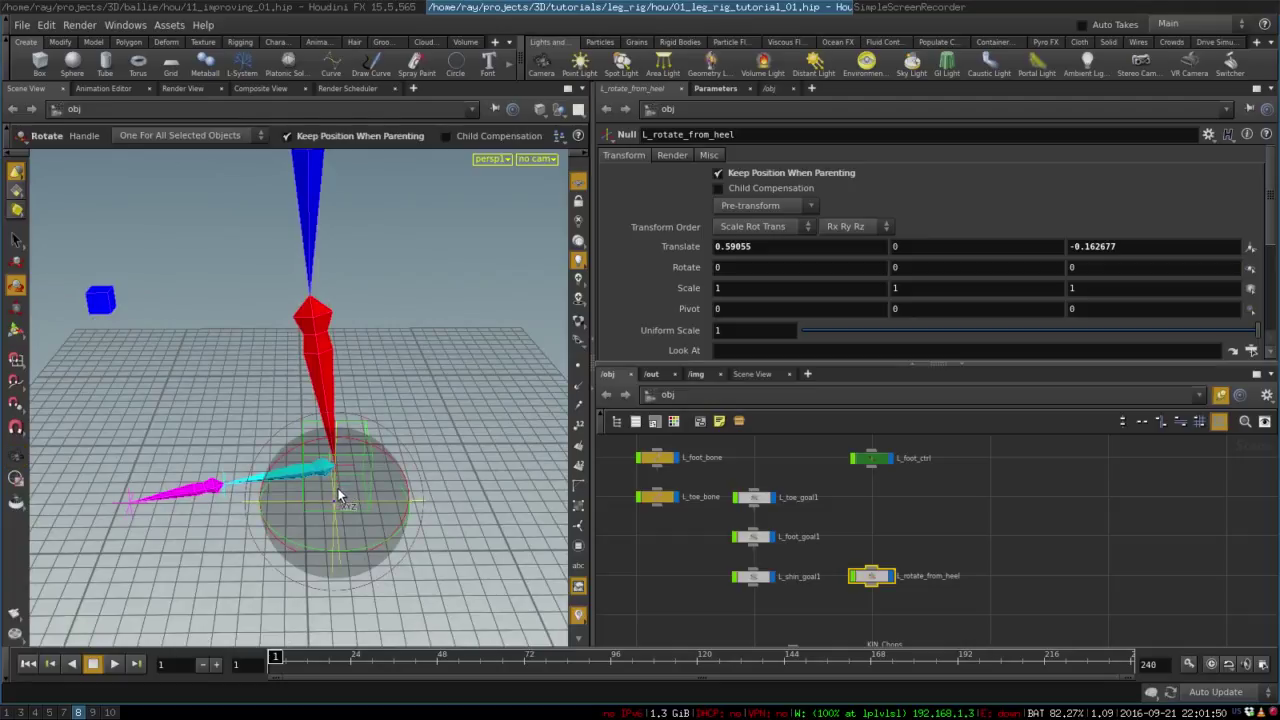
key("t")
left_click_drag(298, 499, 368, 363)
key("Escape")
key("t")
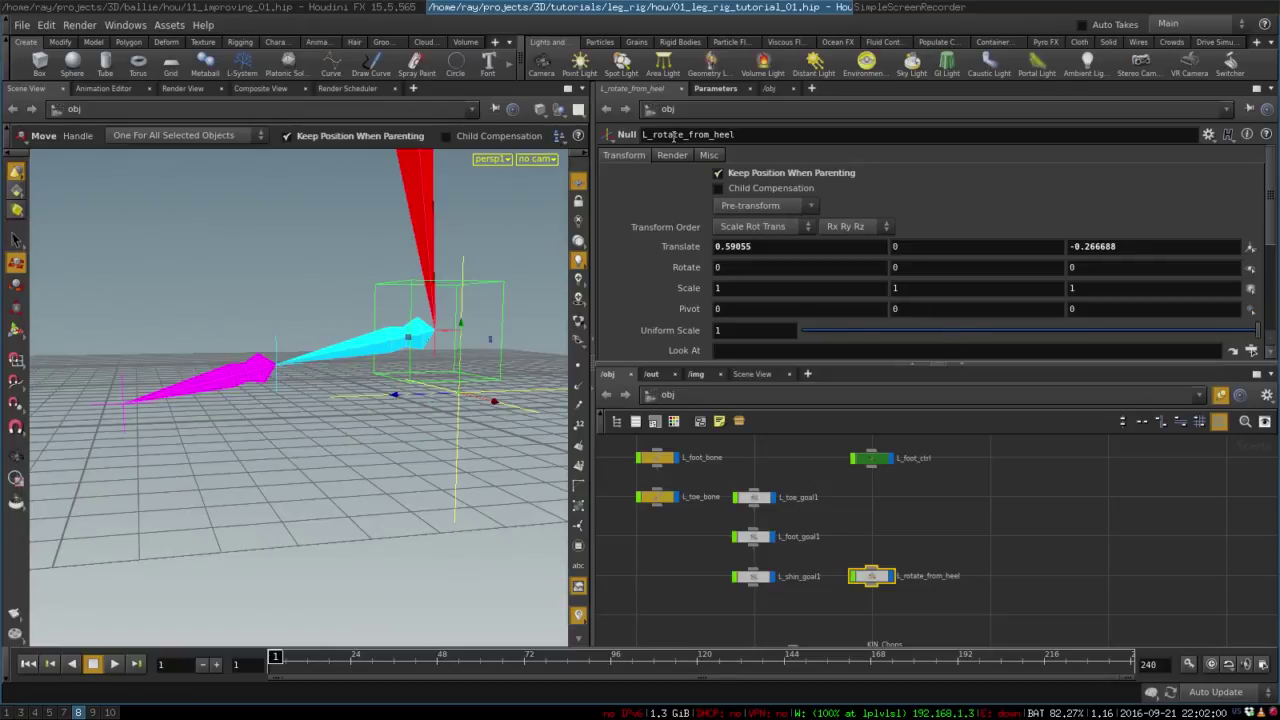
Set the geometry scale of L_rotate_from_heel to 0.21
left_click(708, 155)
left_click_drag(846, 262, 810, 265)
key("Escape")
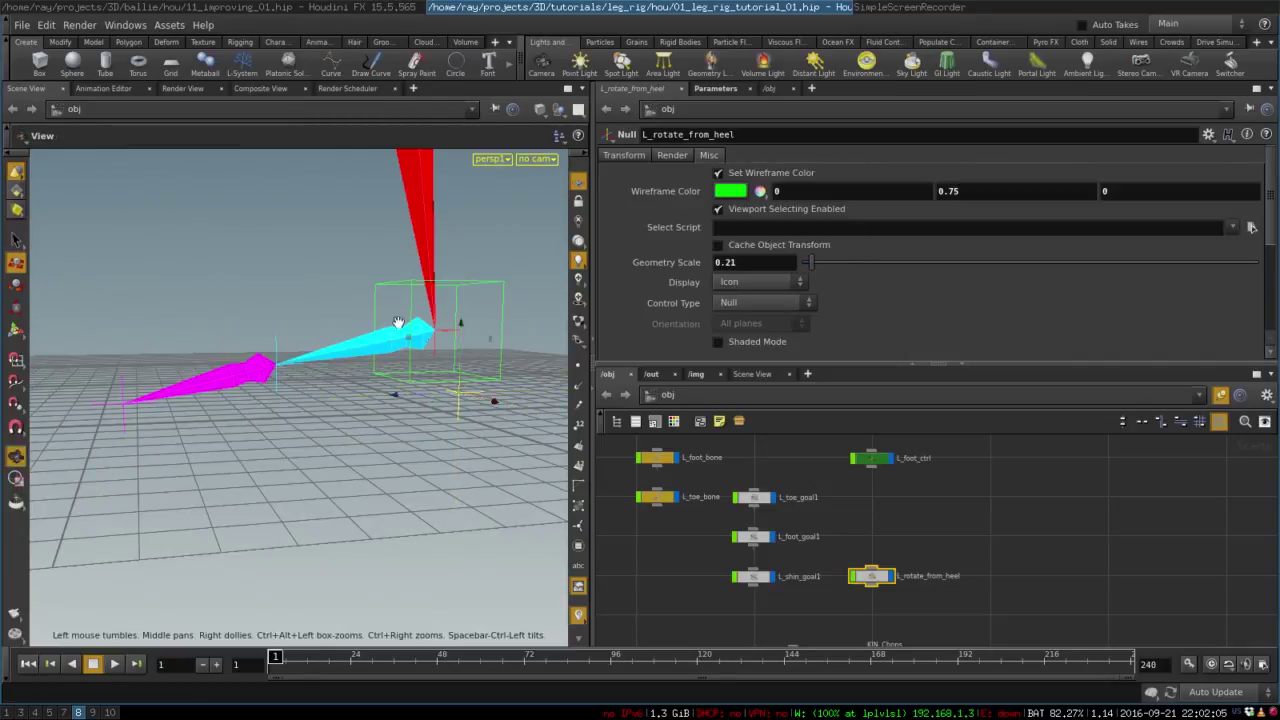
left_click_drag(398, 322, 356, 368)
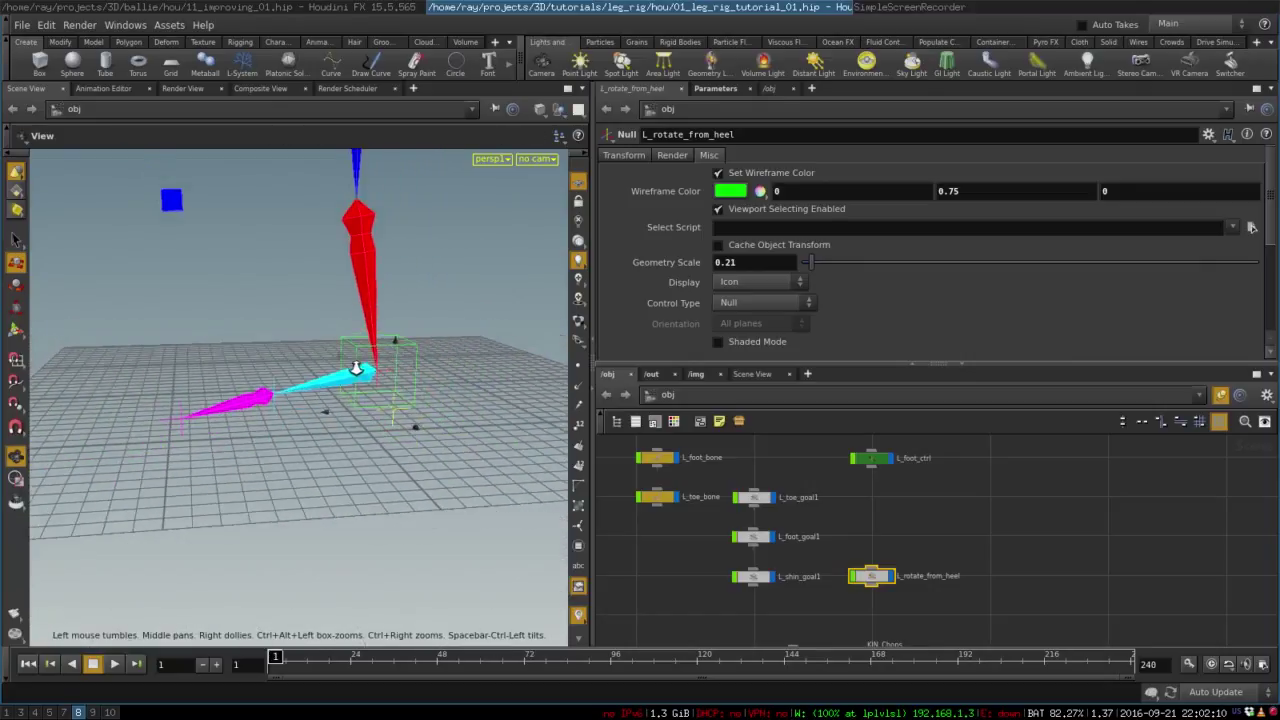
Try rotating L_toe_goal1, undo the rotation, and reselect L_rotate_from_heel
key("t")
left_click(180, 415)
key("r")
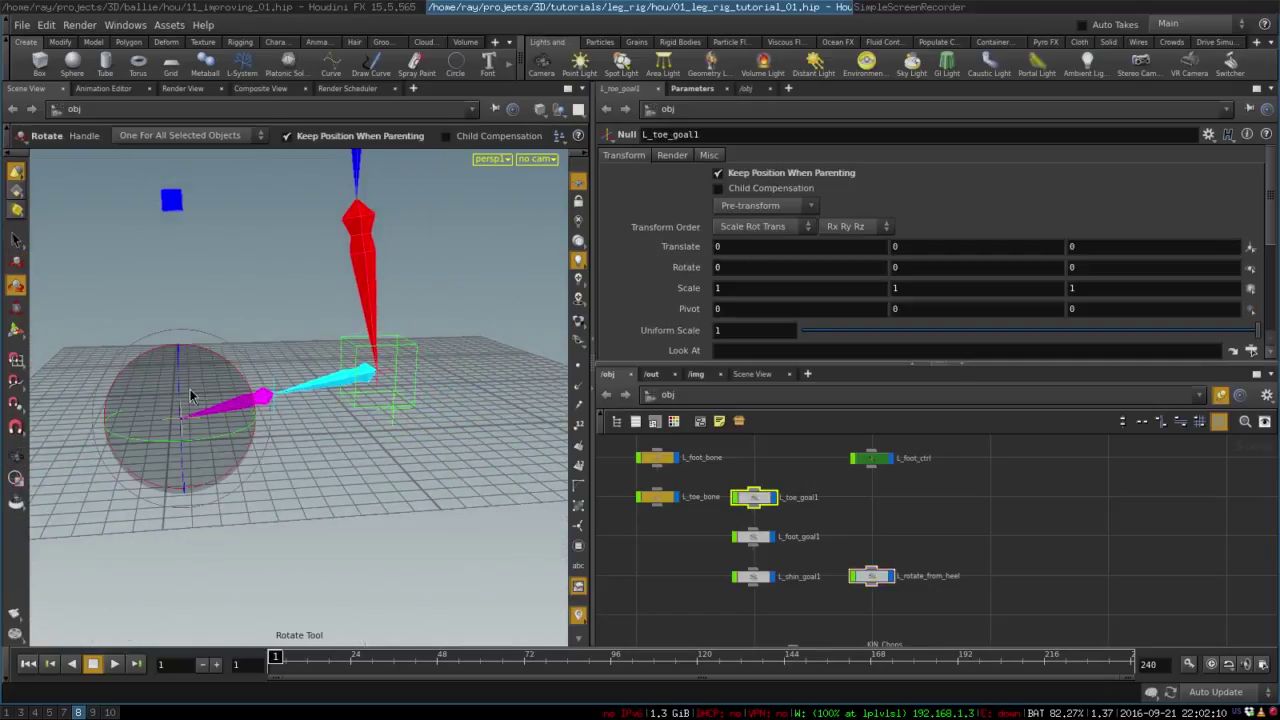
left_click_drag(232, 365, 341, 420)
key("ctrl+z")
left_click(381, 394)
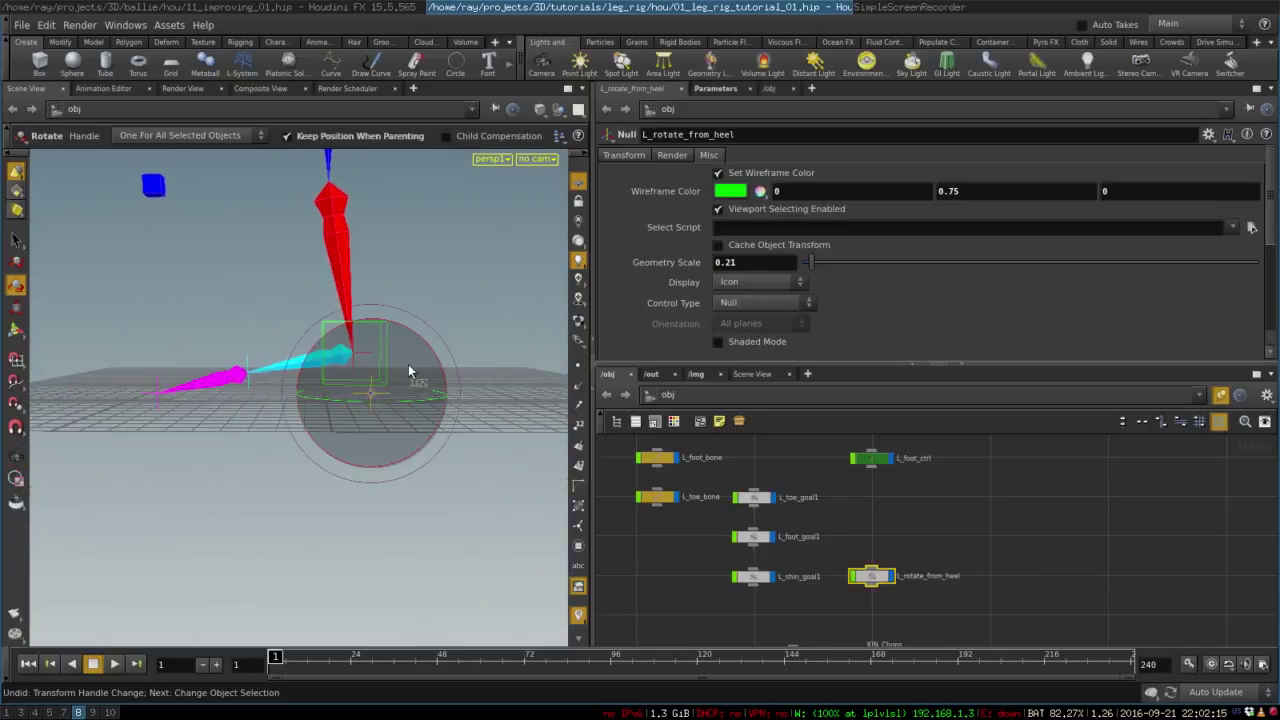
left_click(153, 384)
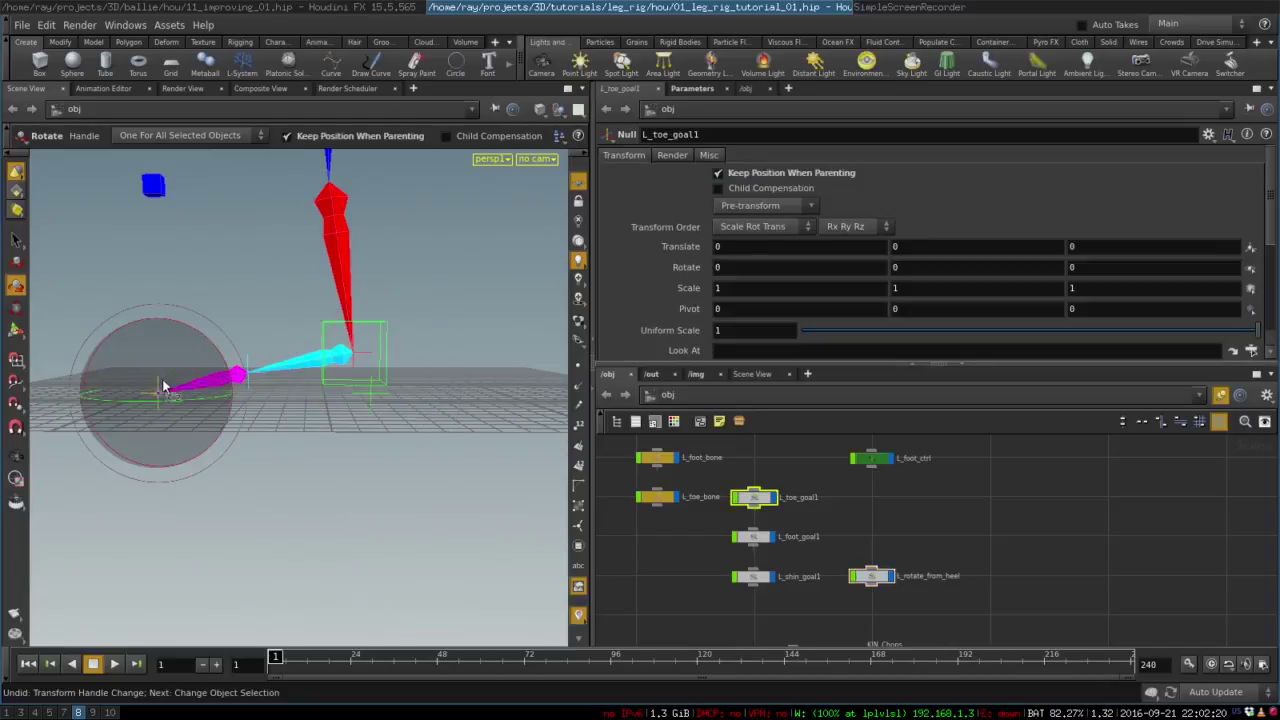
left_click(364, 391)
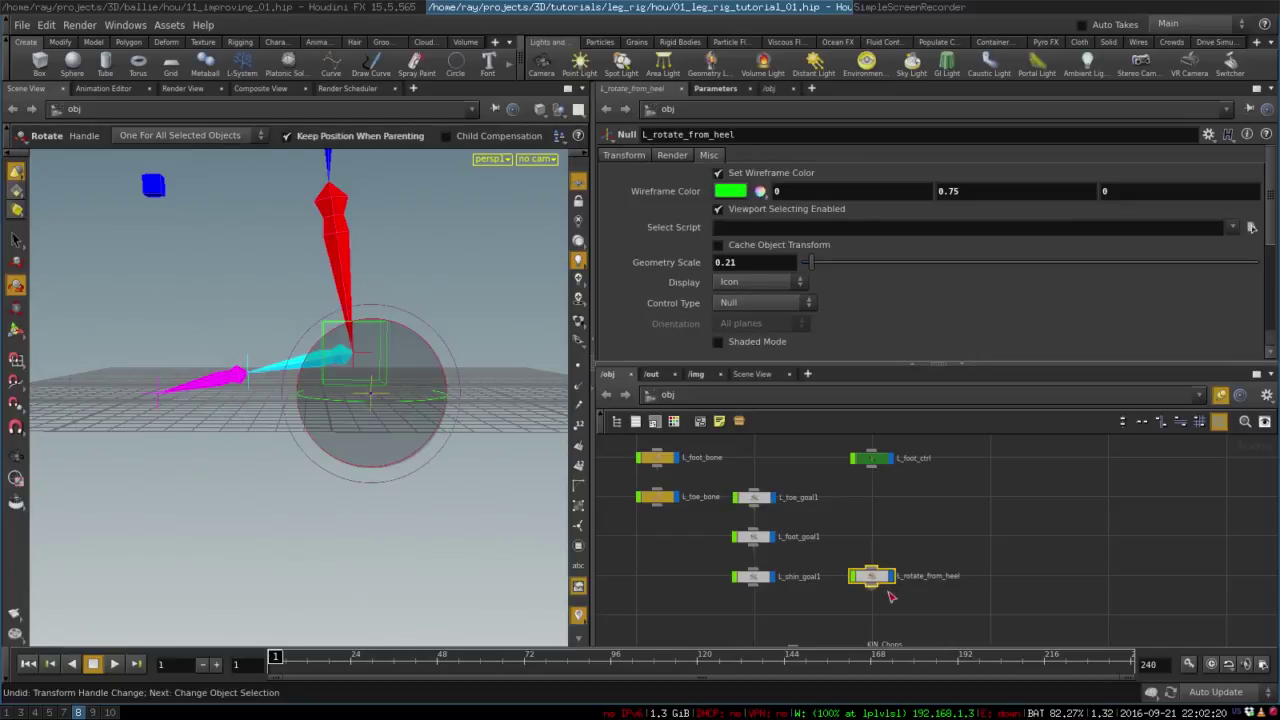
Move the L_rotate_from_heel node directly above L_toe_goal1, level with L_foot_bone, and deselect it
left_click_drag(872, 578, 872, 553)
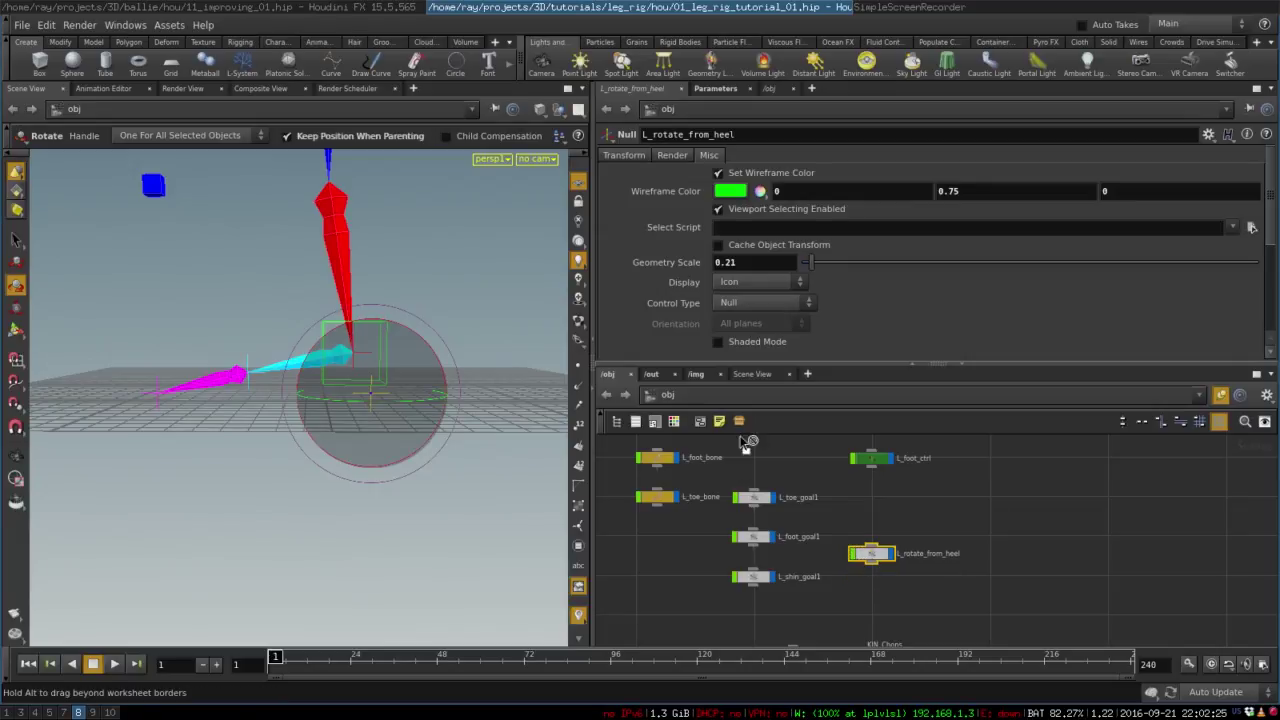
left_click_drag(745, 442, 754, 460)
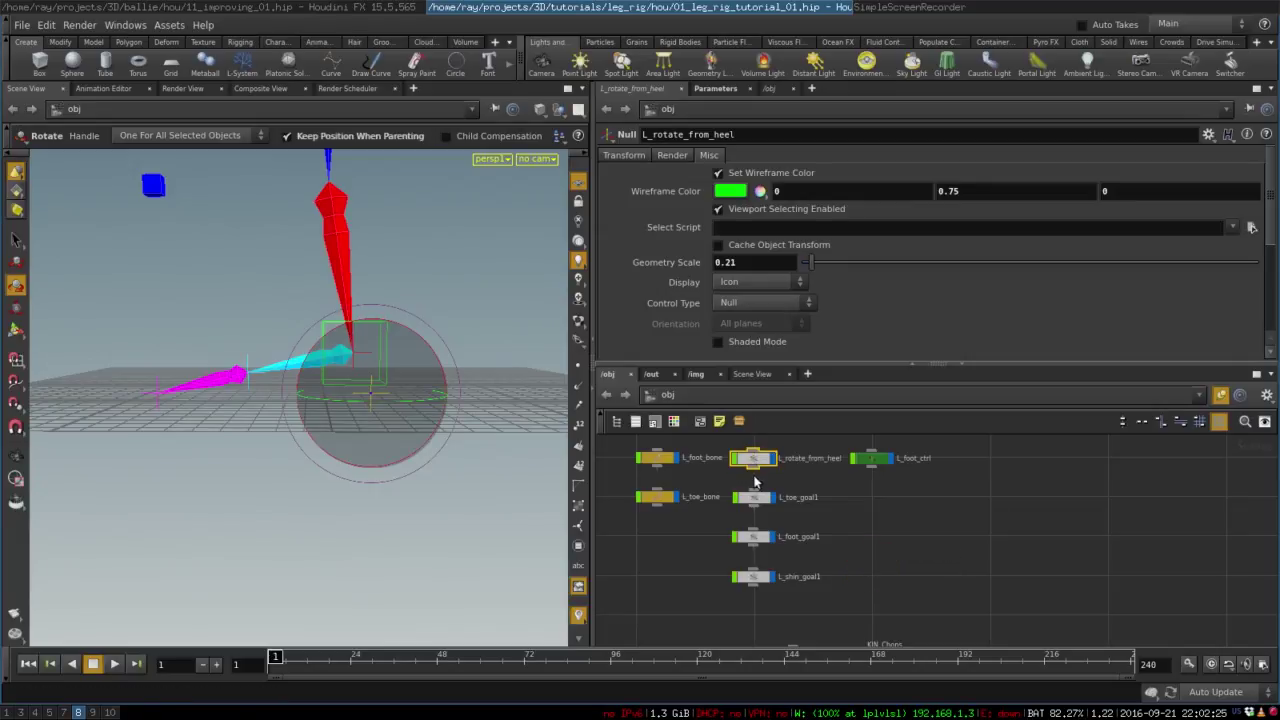
left_click(763, 483)
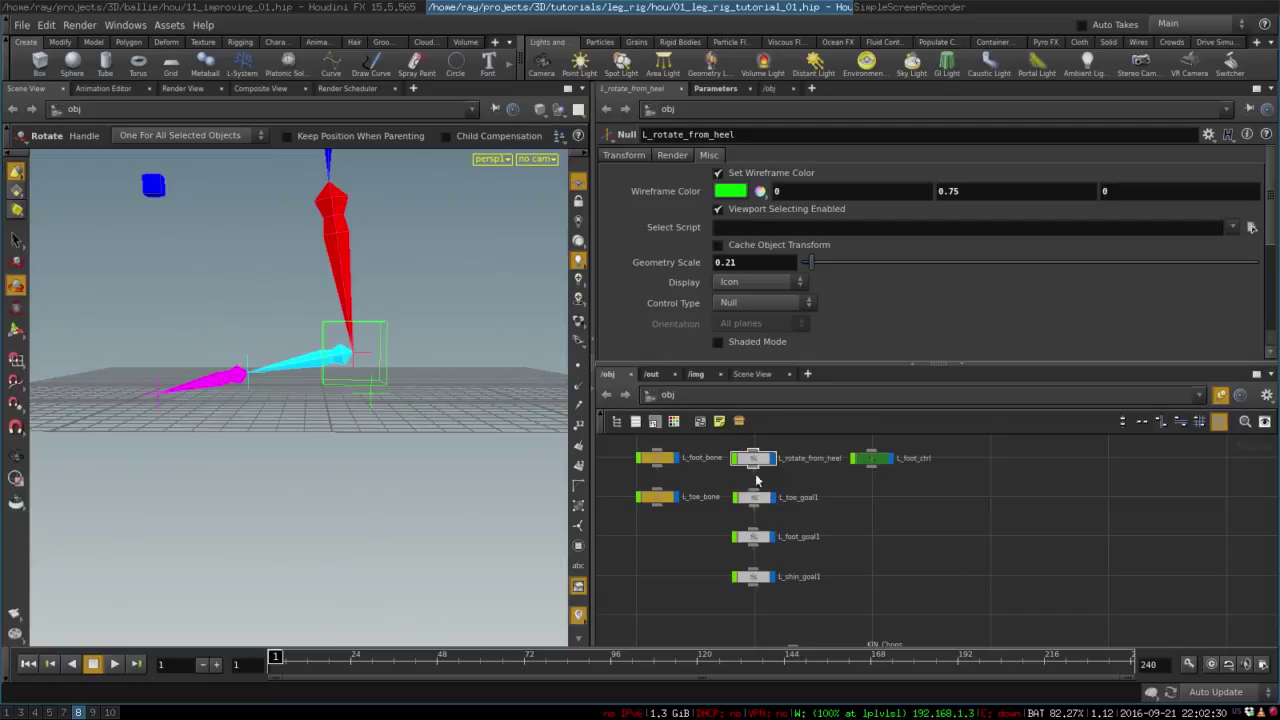
Try rotating L_rotate_from_heel from the heel and undo the rotation
left_click(753, 458)
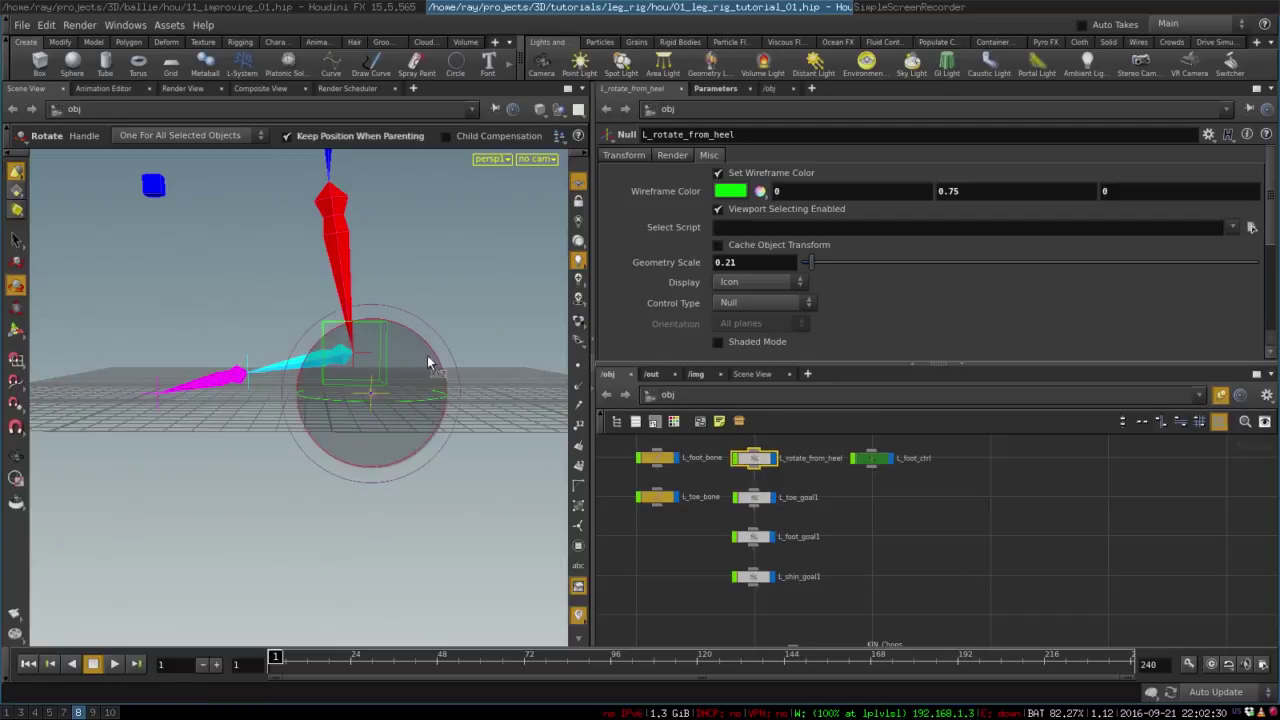
mouse_move(437, 357)
left_mouse_down()
mouse_move(440, 414)
mouse_move(420, 349)
mouse_move(431, 437)
mouse_move(400, 374)
mouse_move(420, 394)
mouse_move(420, 374)
left_mouse_up()
key("ctrl+z")
Move the L_foot_ctrl node directly above L_rotate_from_heel, level with L_shin_bone
middle_click_drag(868, 518, 894, 600)
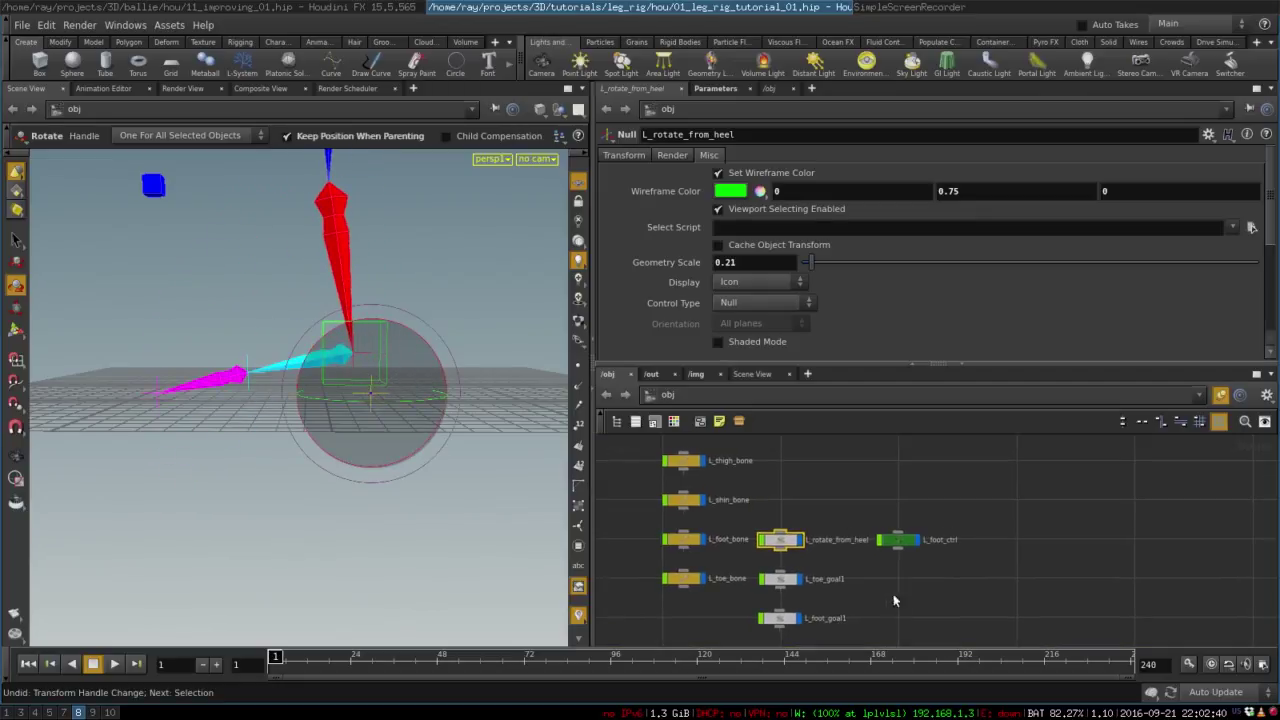
left_click(812, 511)
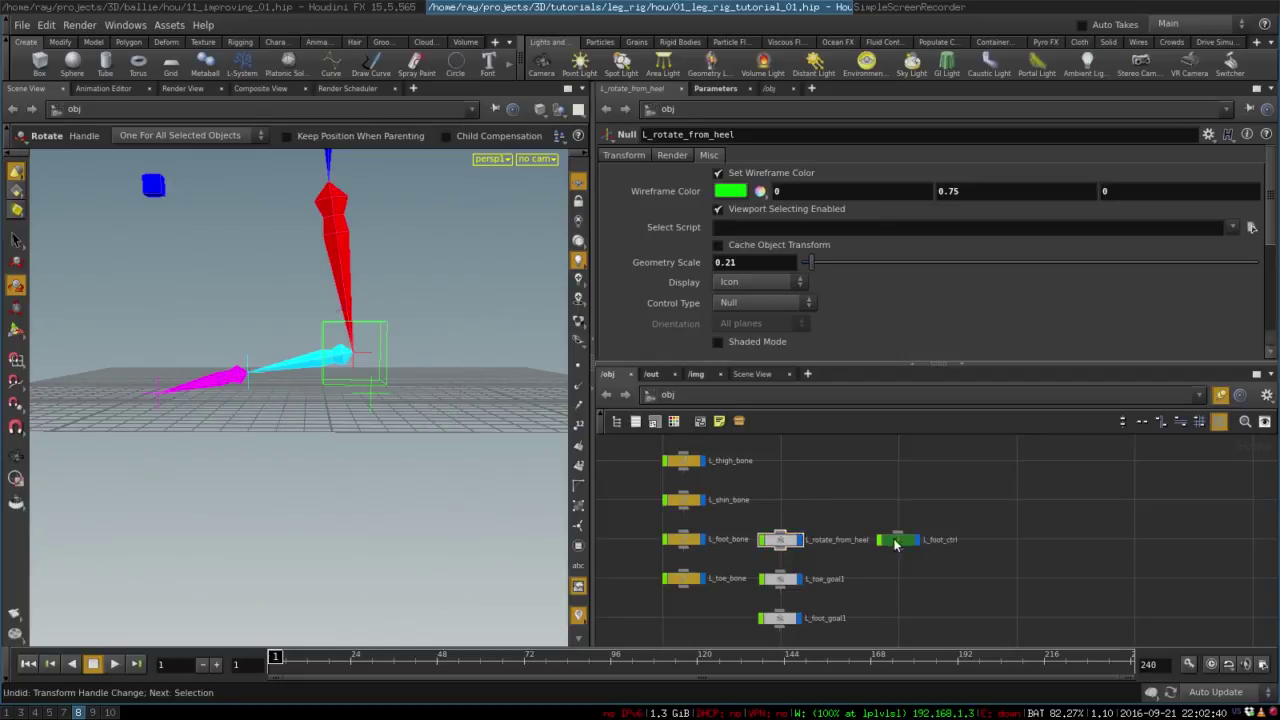
left_click_drag(896, 541, 781, 500)
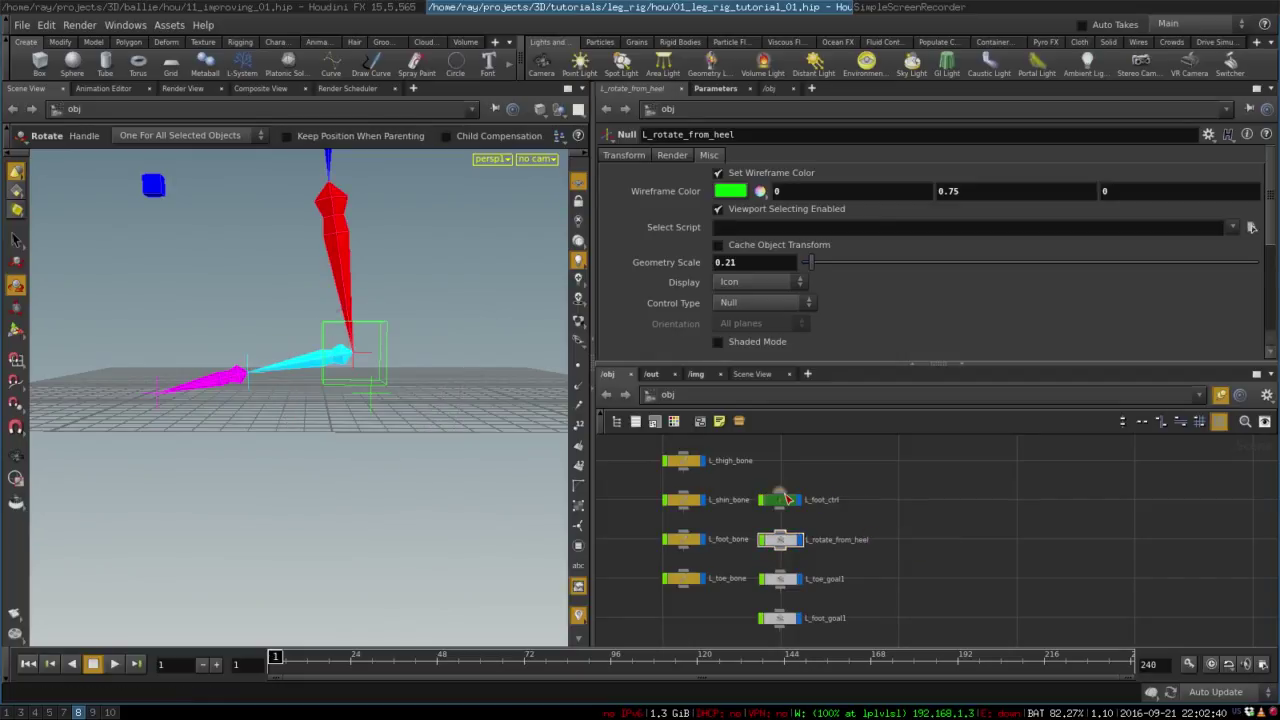
left_click(781, 503)
left_click(780, 536)
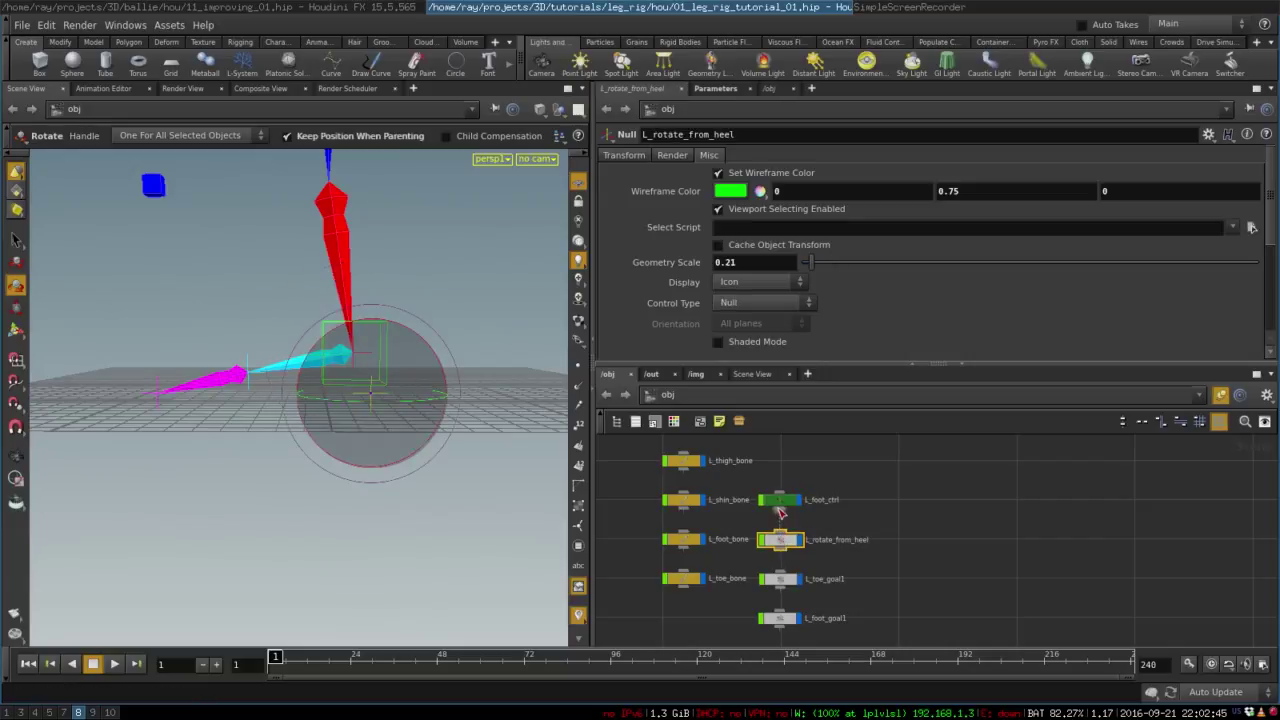
Try rotating L_foot_ctrl freely around the ankle, and reset its rotation to 0 on all three axes
left_click(780, 500)
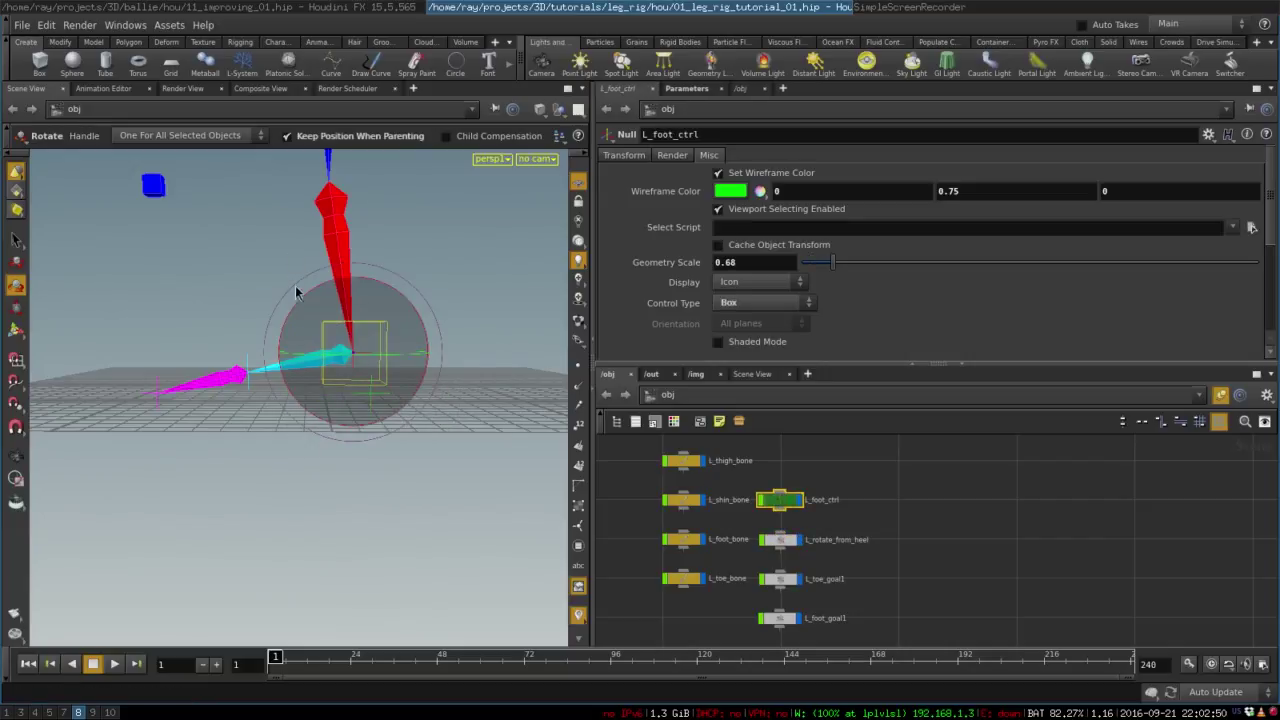
left_click_drag(343, 345, 344, 380)
left_click_drag(360, 348, 384, 388)
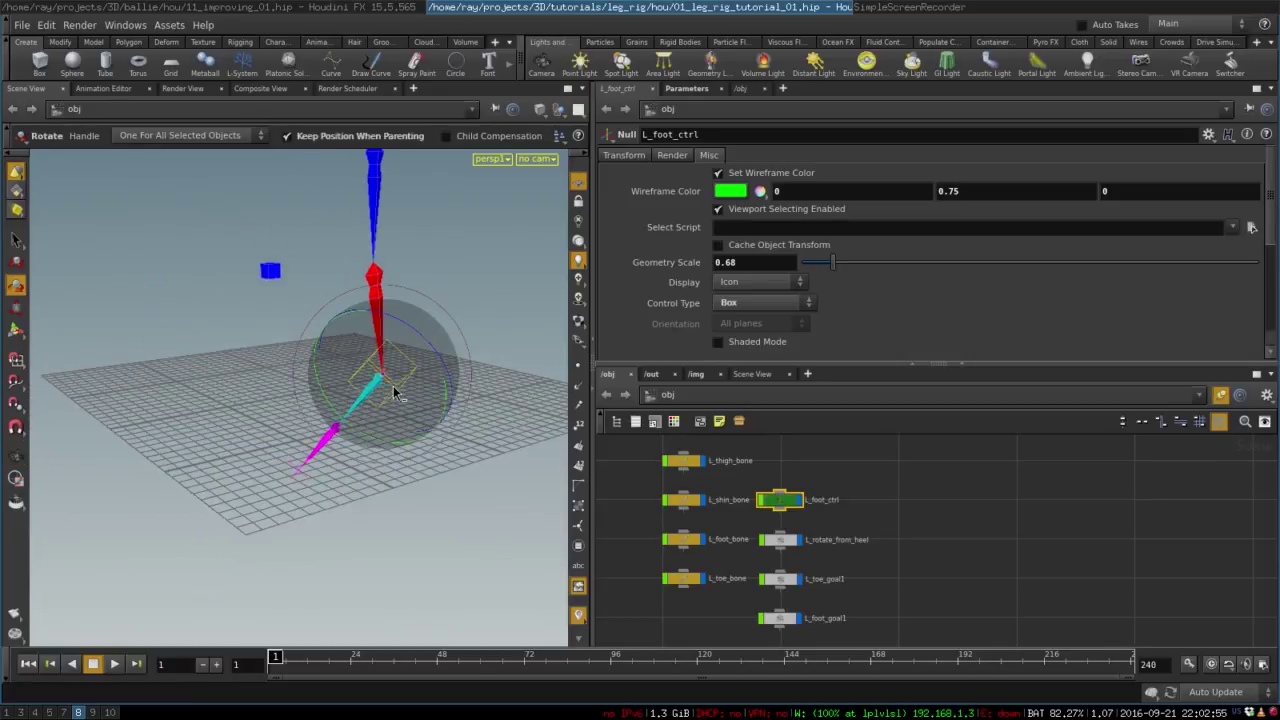
left_click(624, 155)
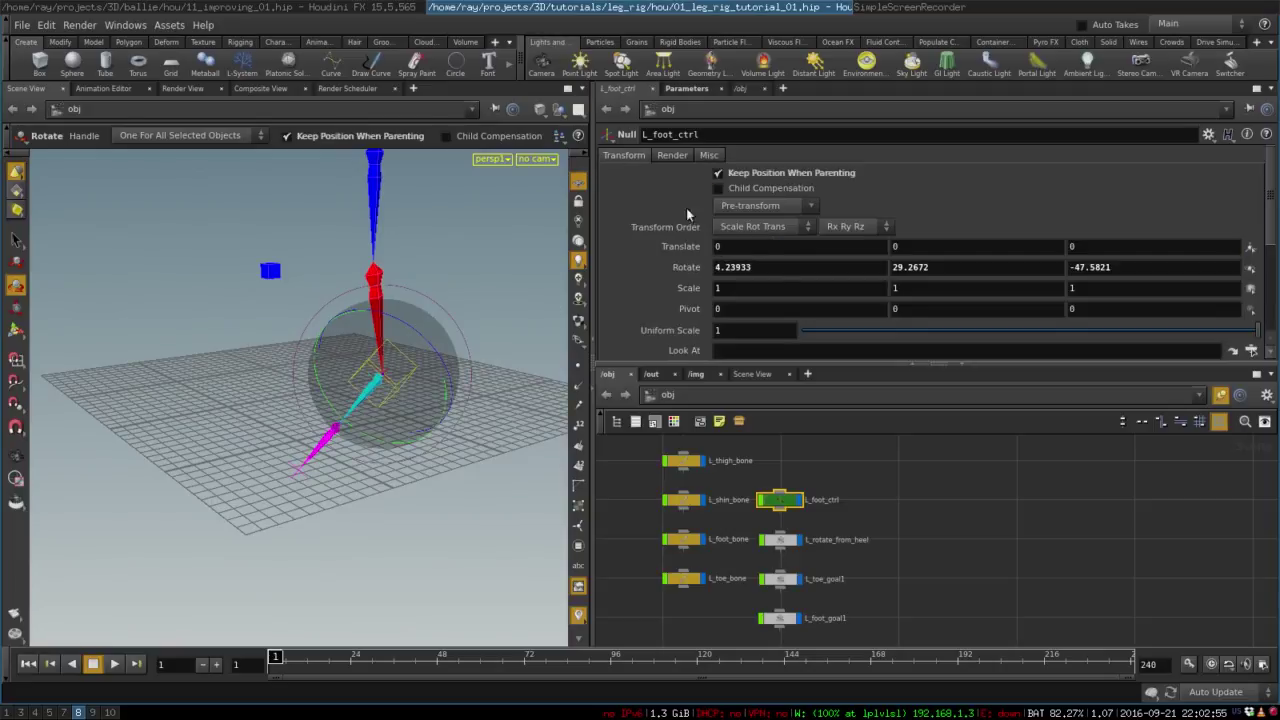
middle_click(774, 268, "ctrl")
middle_click(946, 268, "ctrl")
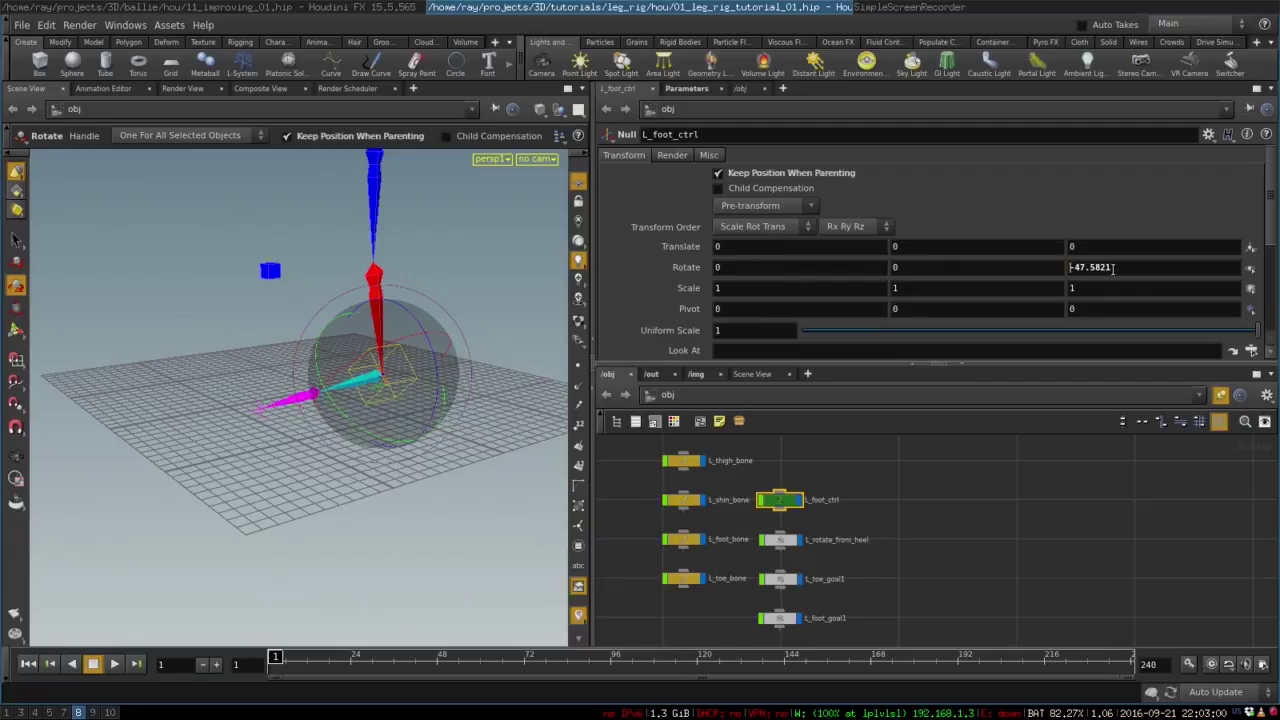
middle_click(1113, 268, "ctrl")
left_click_drag(340, 300, 286, 374)
key("r")
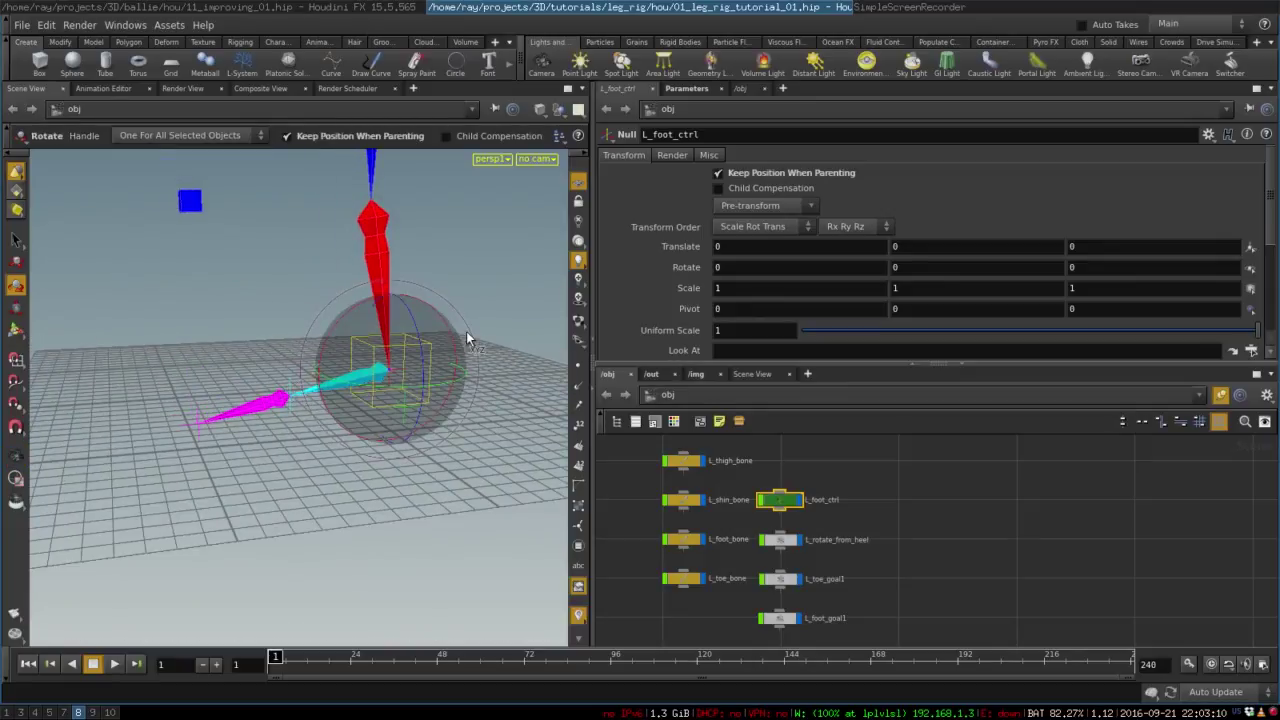
Try rotating L_foot_goal1 around the ball of the foot, undoing the rotation each time
left_click(290, 390)
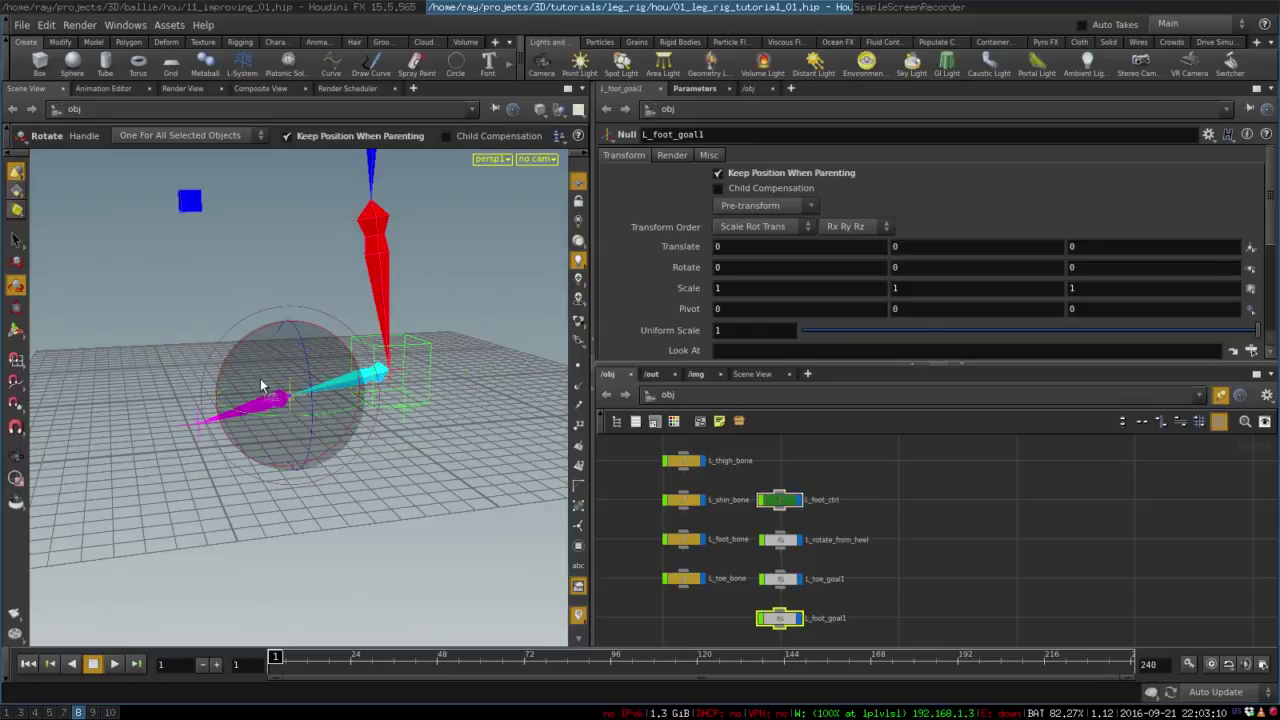
left_click_drag(253, 337, 255, 400)
key("ctrl+z")
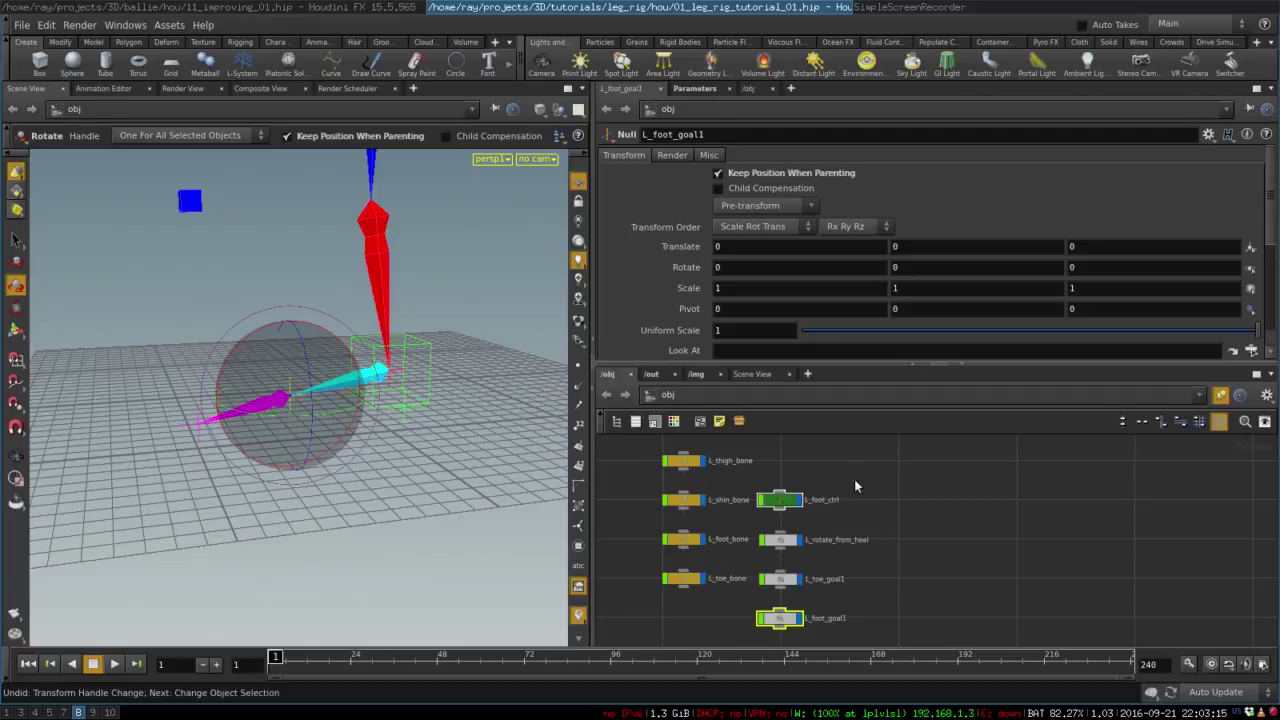
left_click(908, 523)
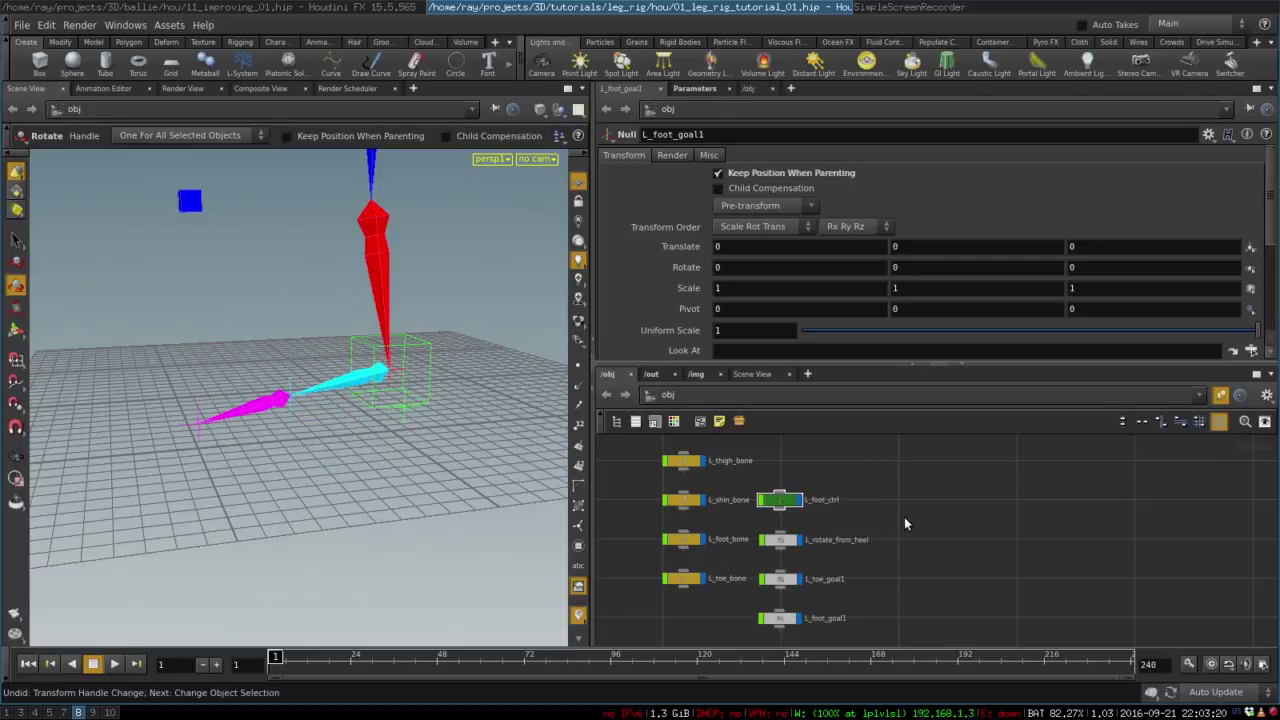
left_click(293, 392)
left_click_drag(267, 326, 241, 391)
key("ctrl+z")
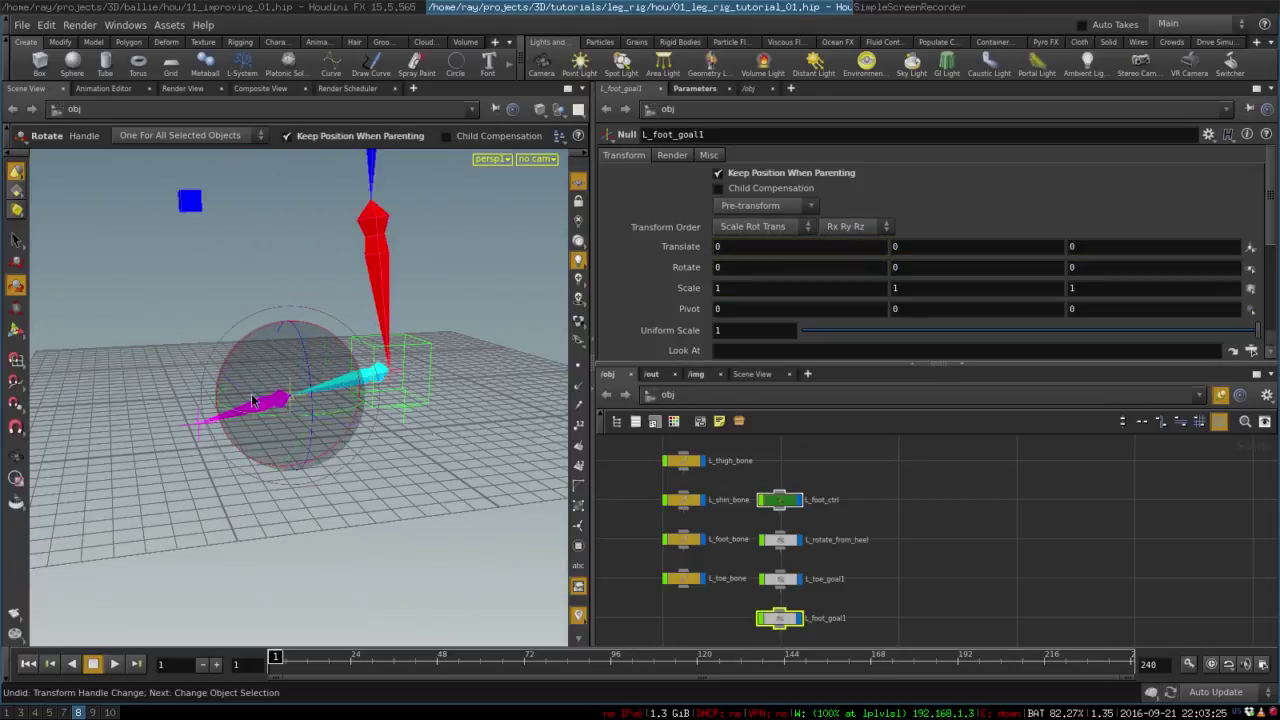
Add a null to the object network and name it L_footroll_ctrl
left_click(803, 465)
key("Tab")
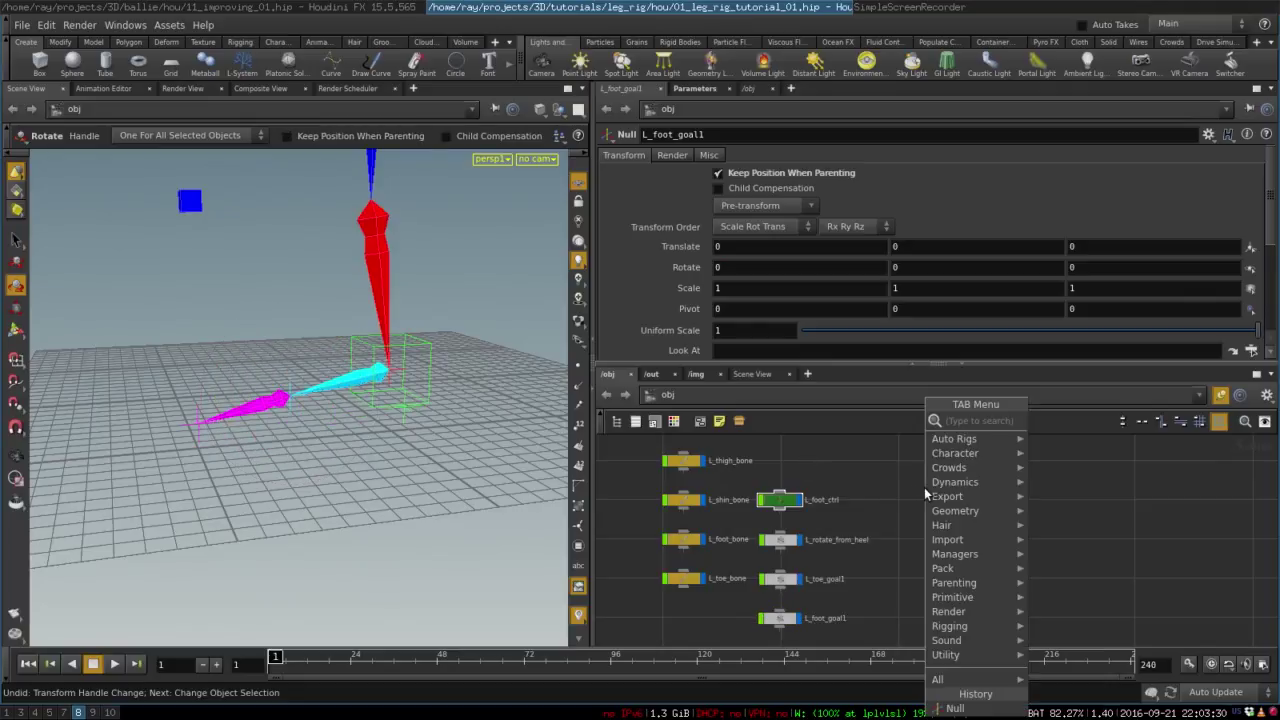
type("null")
key("Return")
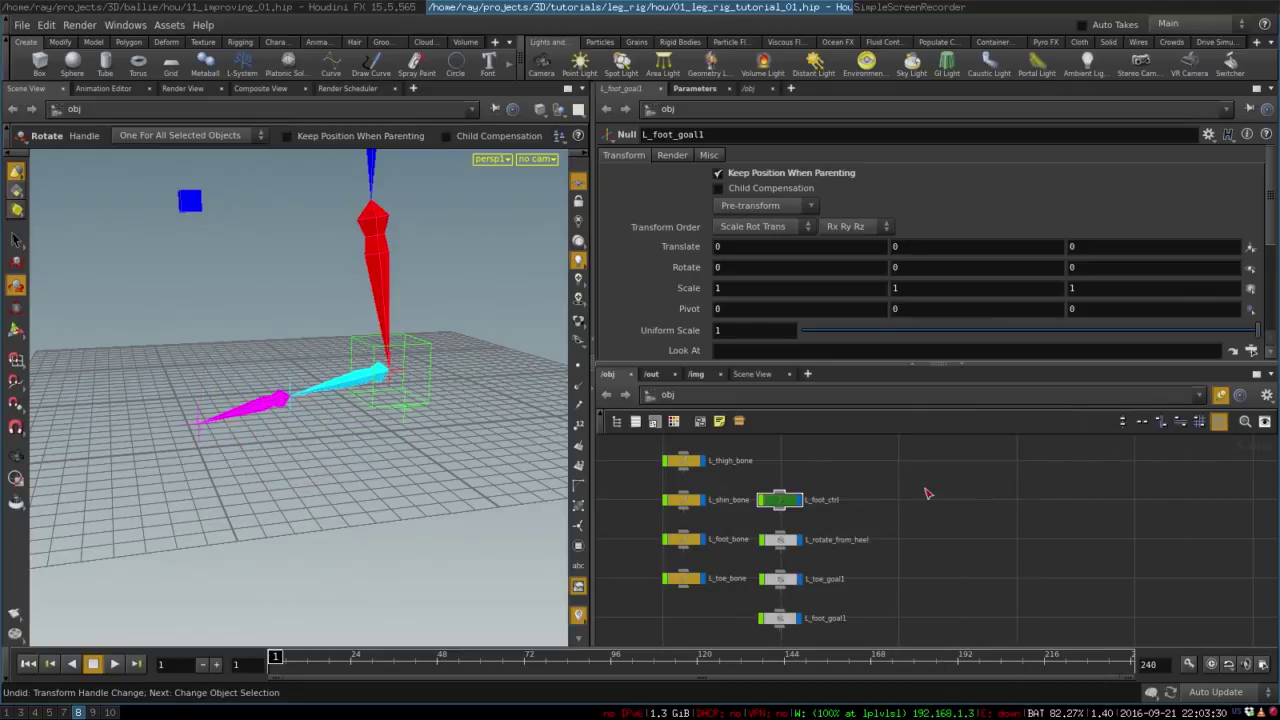
left_click(924, 489)
double_click(957, 488)
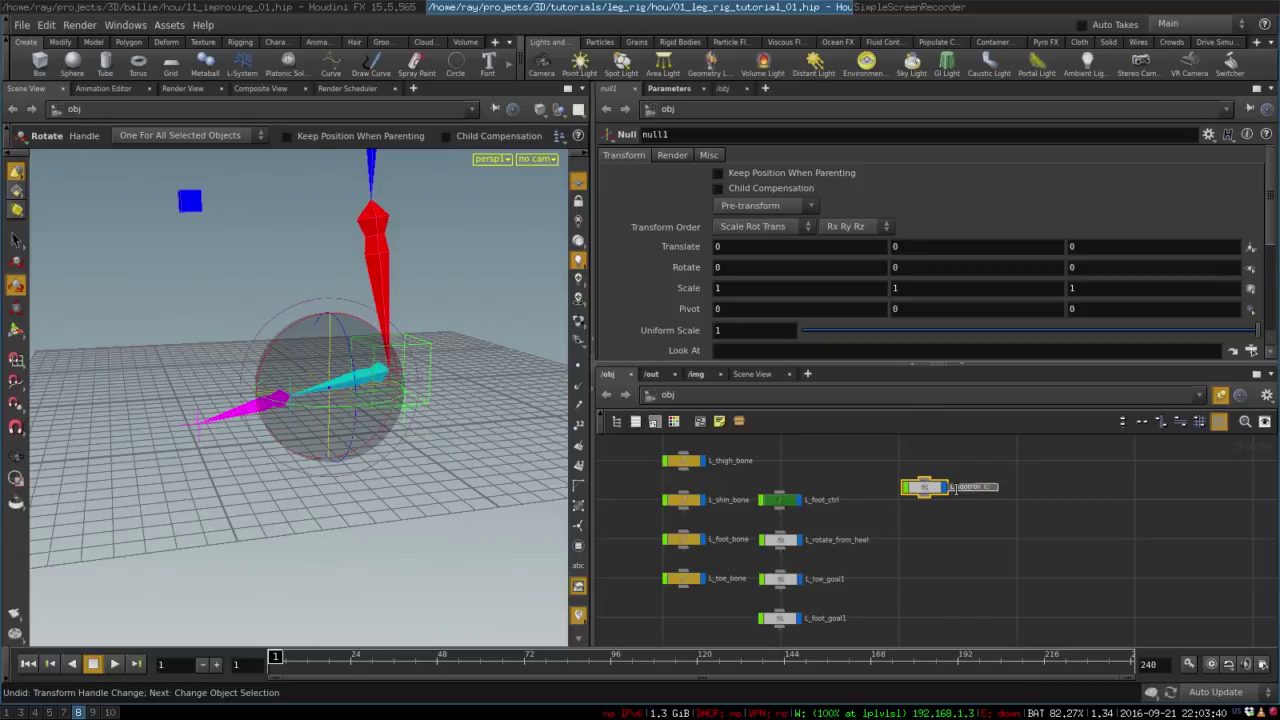
key("Return")
Colour the L_footroll_ctrl node green, place it level with L_foot_ctrl, and deselect it
key("c")
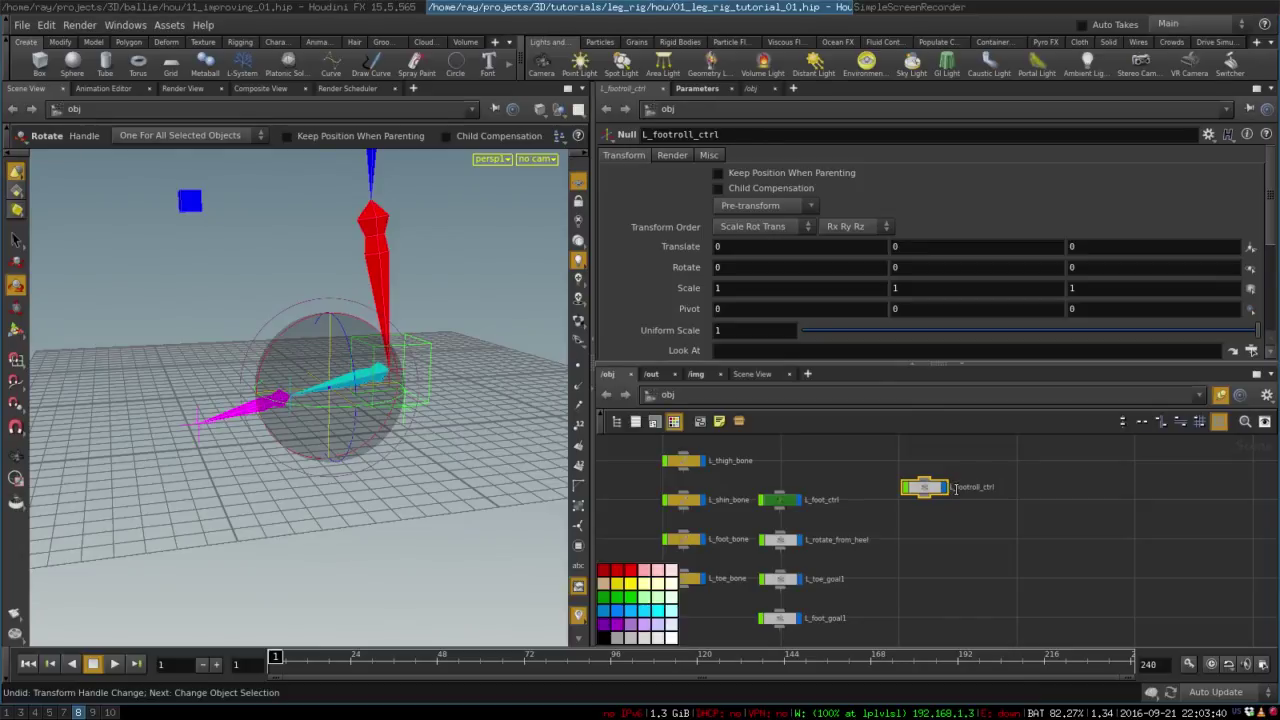
left_click(620, 599)
left_click_drag(912, 491, 902, 511)
left_click_drag(207, 430, 372, 424, "alt")
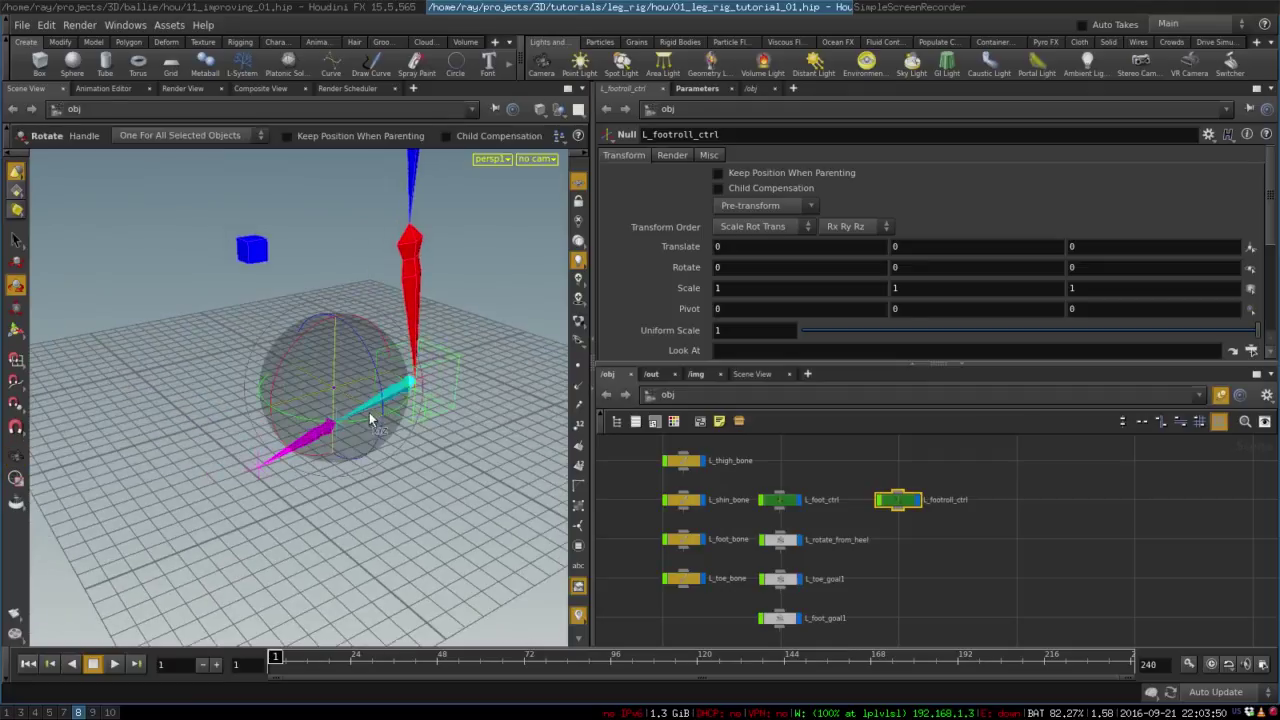
left_click(461, 510)
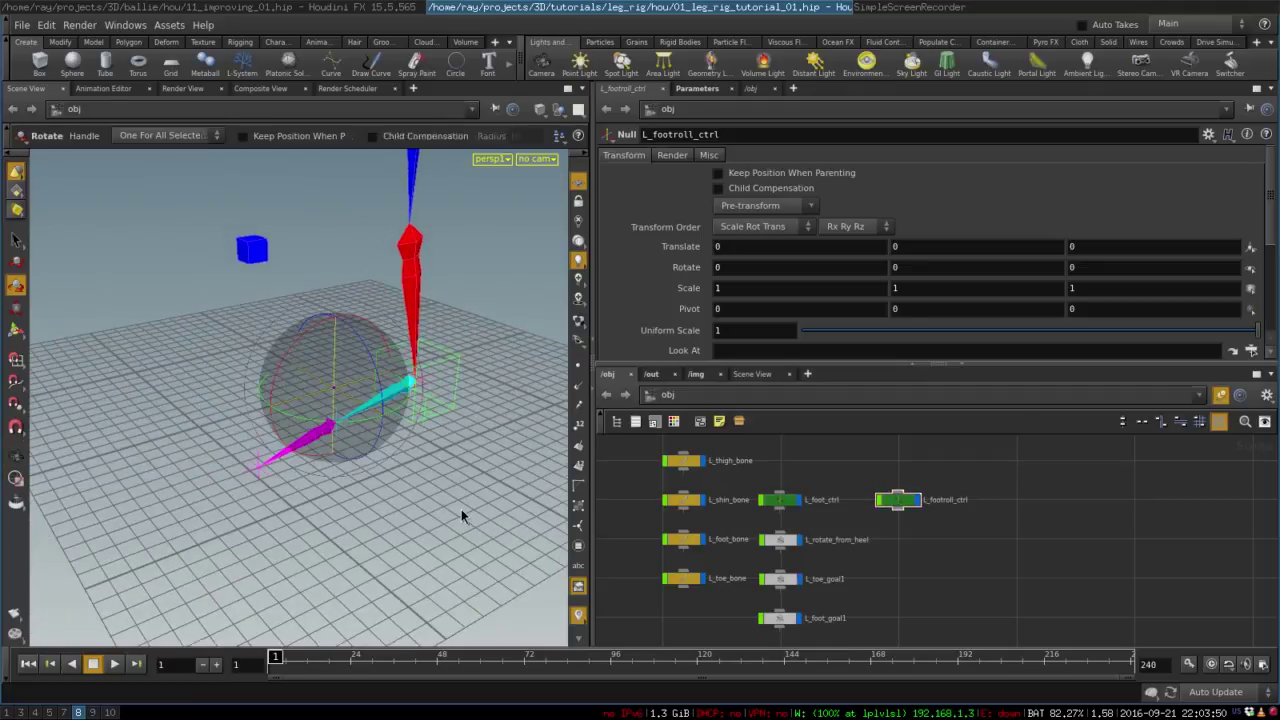
Align L_footroll_ctrl to L_foot_goal1 at the ball of the foot, with its node beside the goal and Keep Position When Parenting enabled
left_click(337, 421)
middle_click_drag(864, 633, 846, 562)
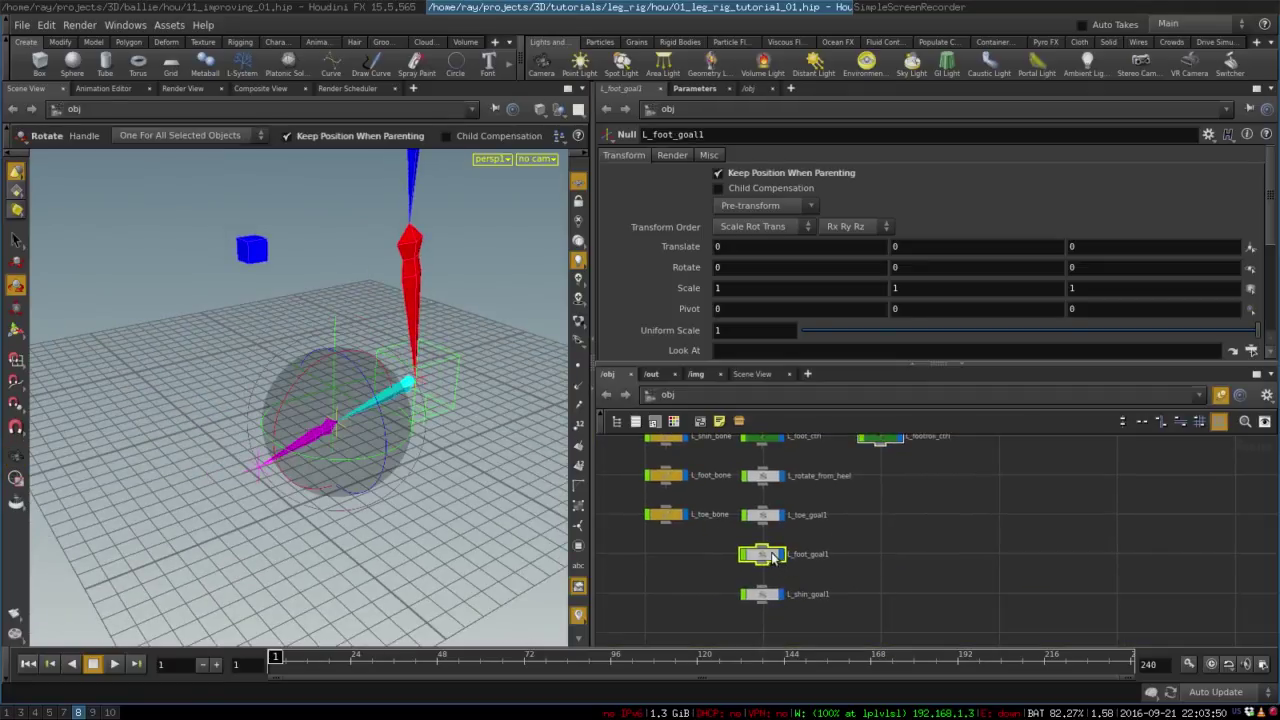
left_click_drag(887, 443, 887, 560)
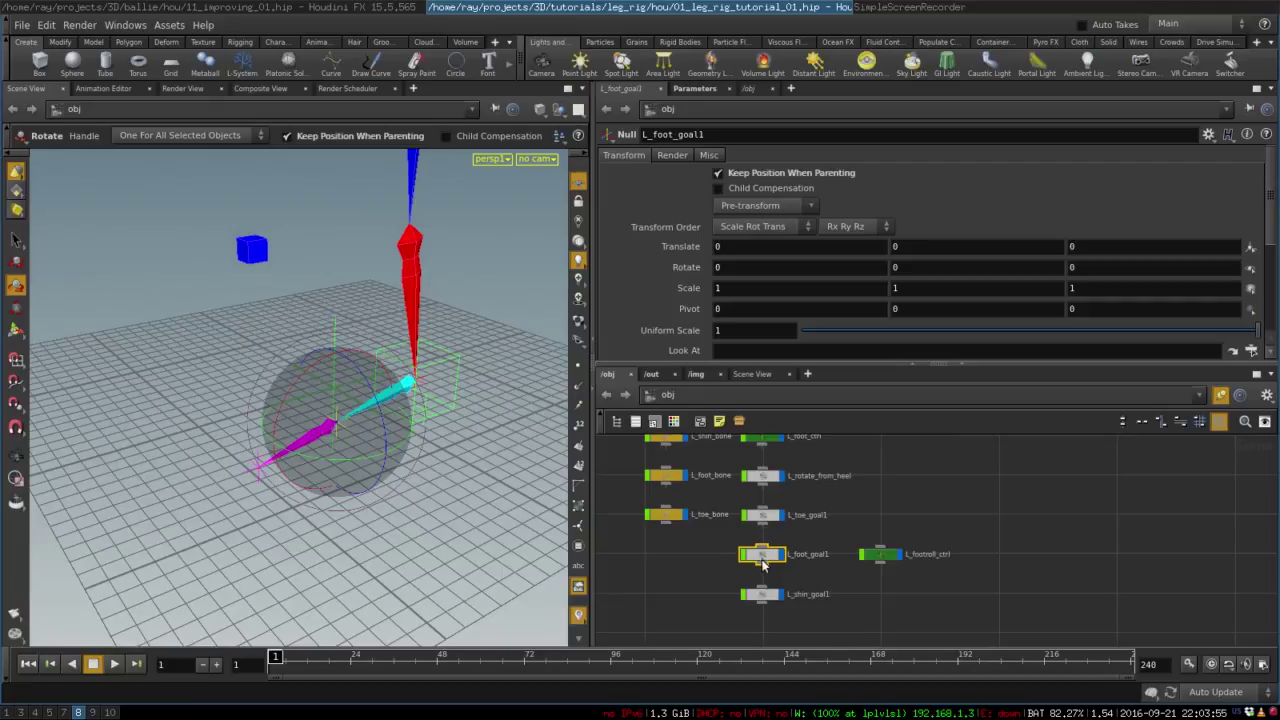
left_click_drag(762, 563, 883, 550)
left_click(881, 555)
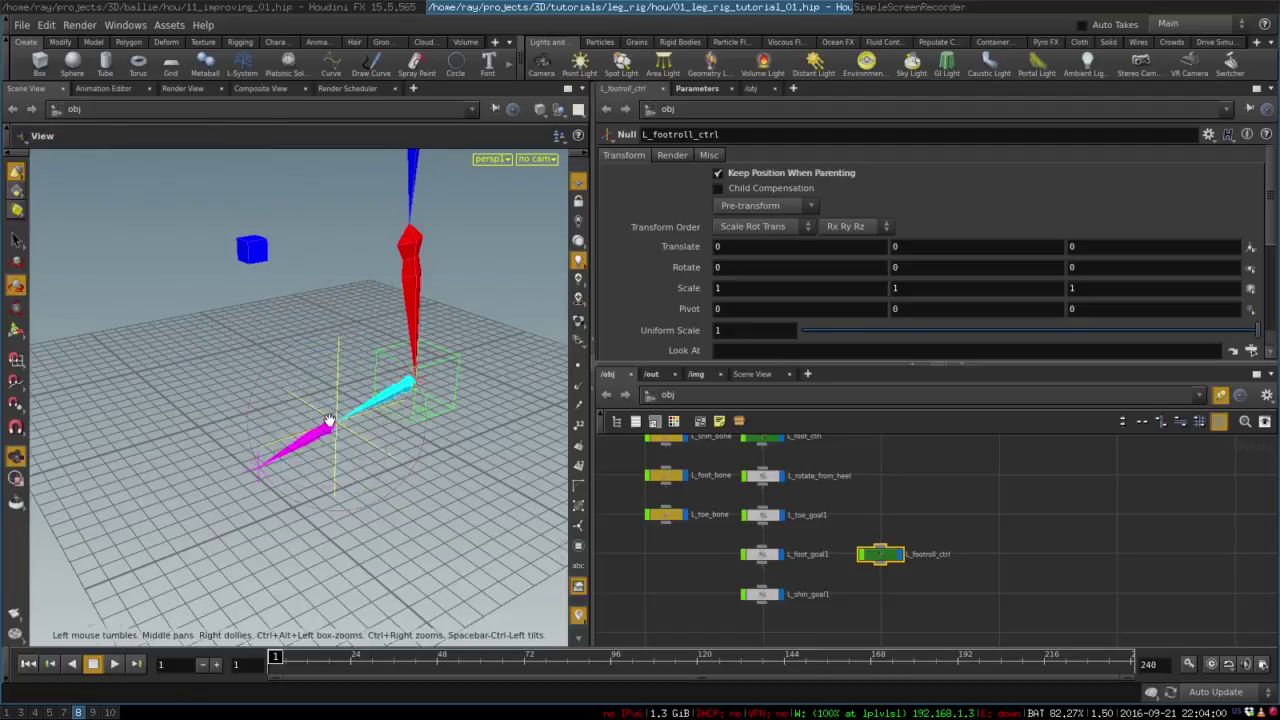
left_click_drag(329, 423, 286, 380)
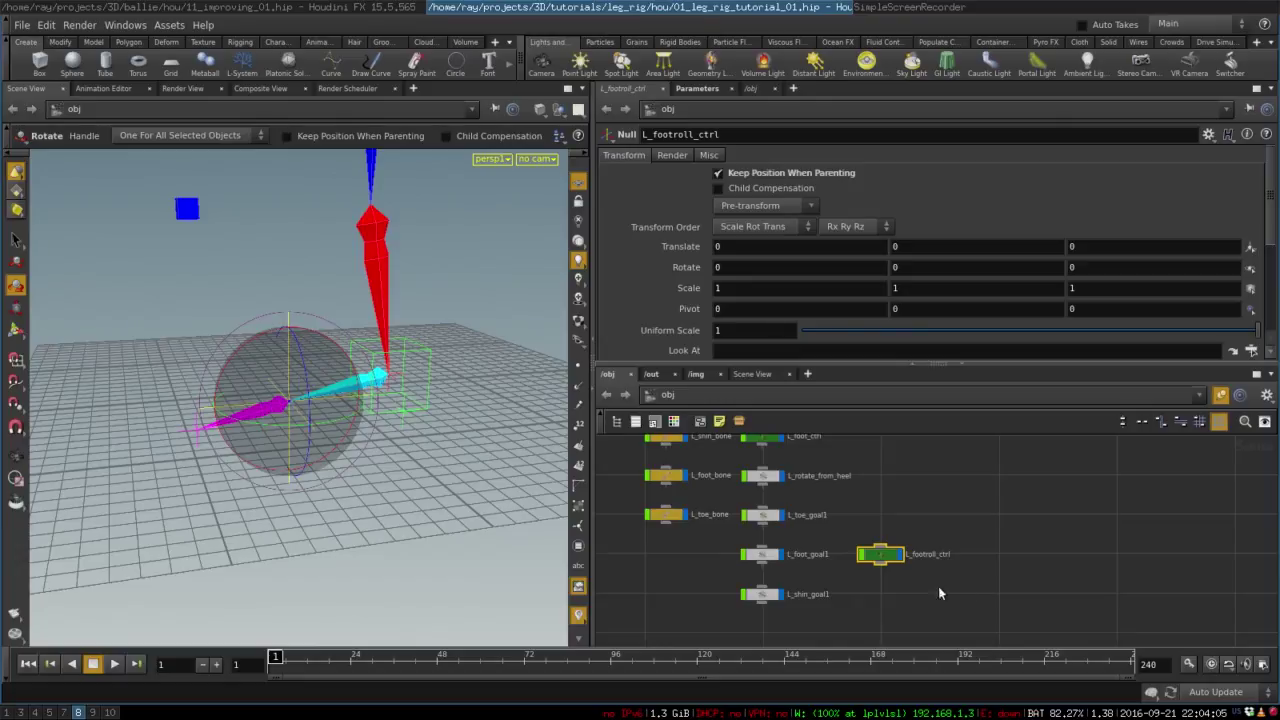
Place L_footroll_ctrl level with L_toe_goal1 and set its control type to Circles with YZ plane orientation
left_click_drag(880, 555, 880, 517)
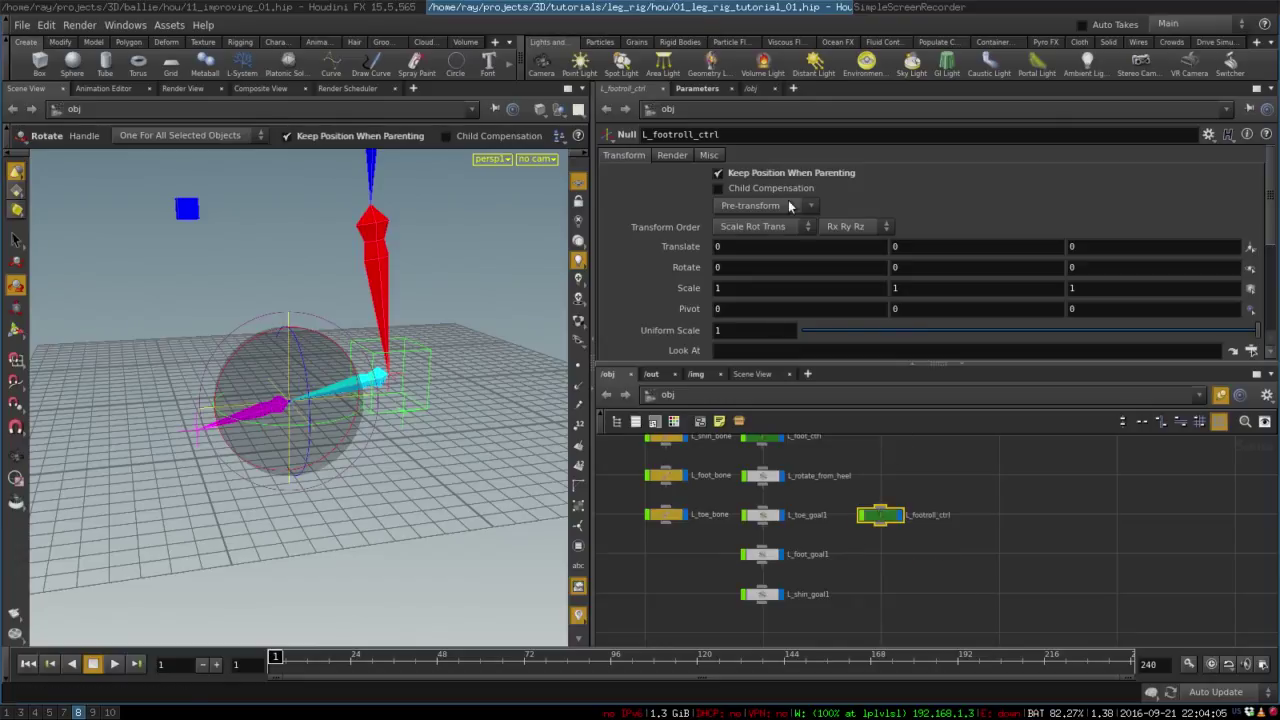
left_click(699, 155)
left_click(765, 304)
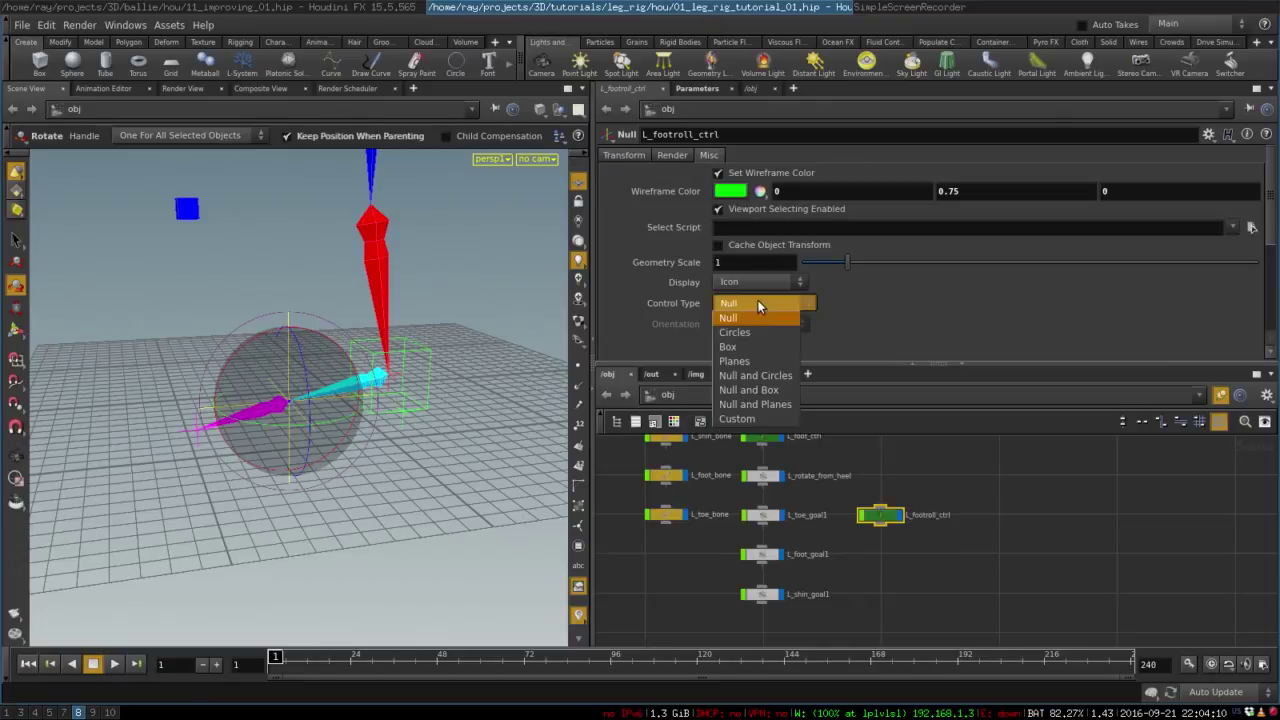
left_click(757, 333)
left_click(757, 325)
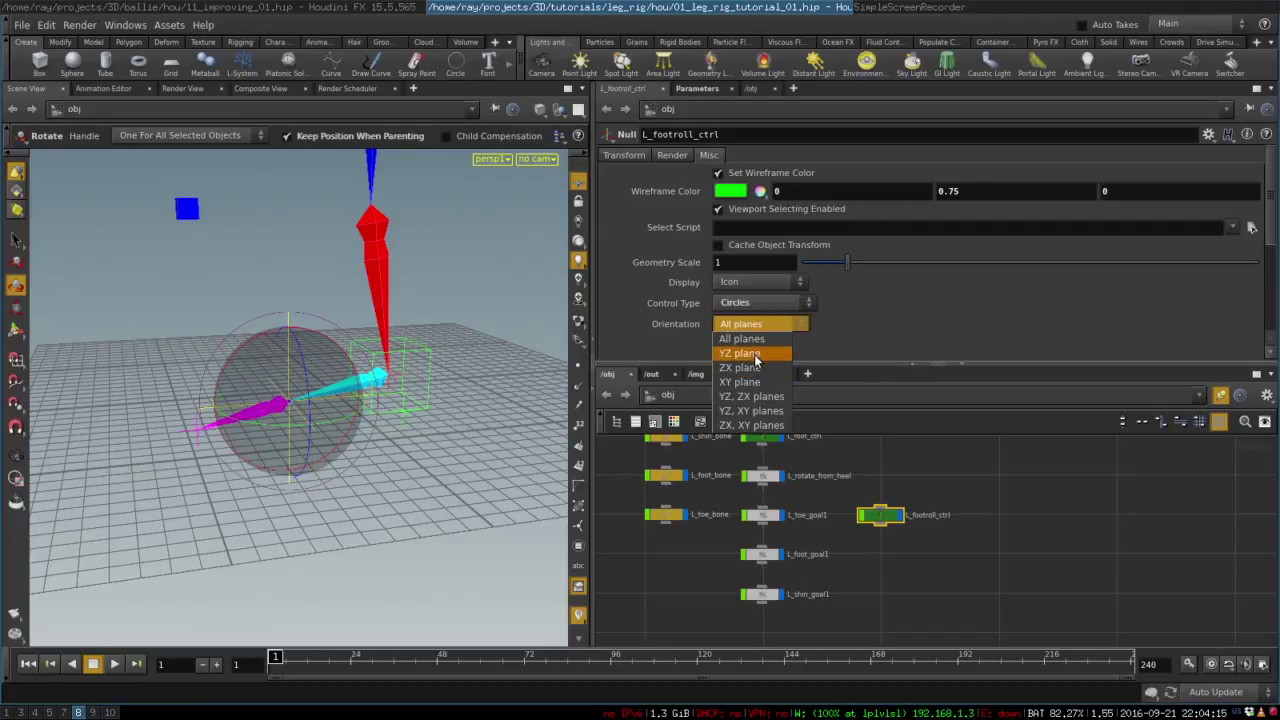
left_click(756, 358)
left_click_drag(329, 371, 307, 323)
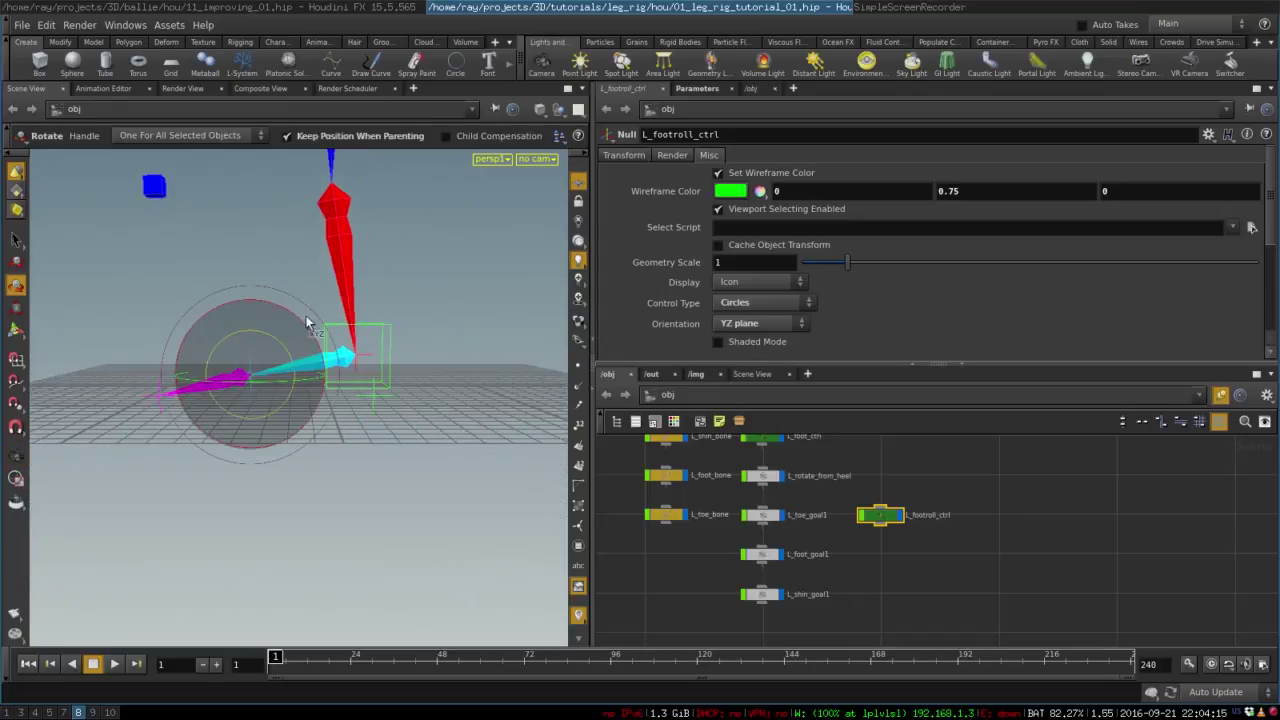
Move the L_foot_ctrl node into L_footroll_ctrl's column and place L_footroll_ctrl directly below it, level with L_rotate_from_heel
middle_click_drag(875, 495, 865, 518)
left_click_drag(754, 474, 871, 472)
left_click(878, 477)
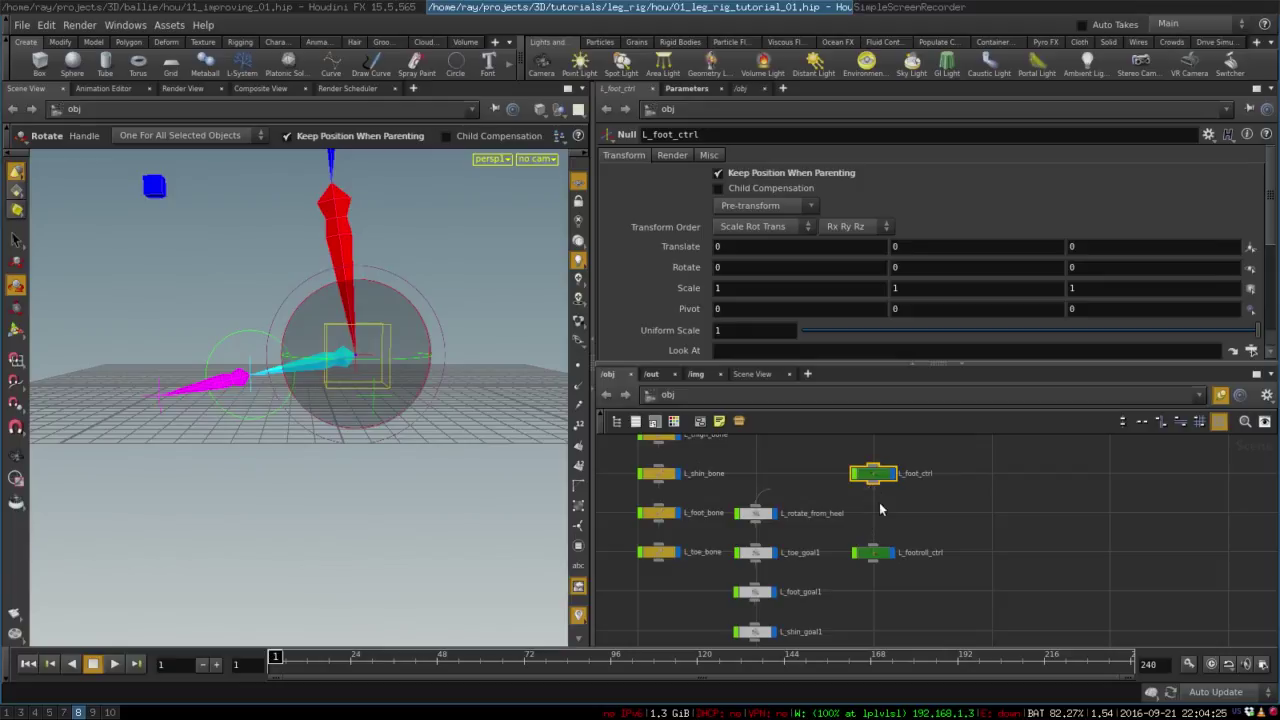
left_click_drag(880, 549, 876, 514)
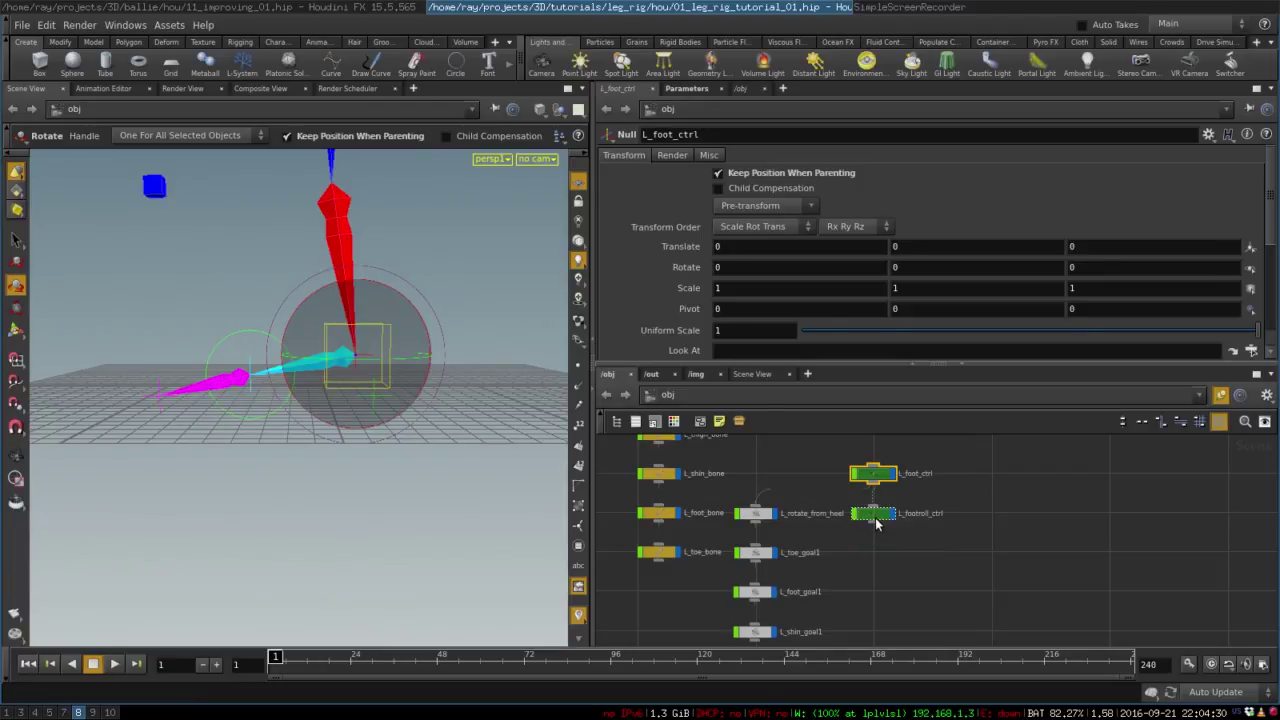
Drive L_foot_goal1's X rotation from L_footroll_ctrl's X rotation with the relative reference ch("../L_footroll_ctrl/rx")
left_click(627, 154)
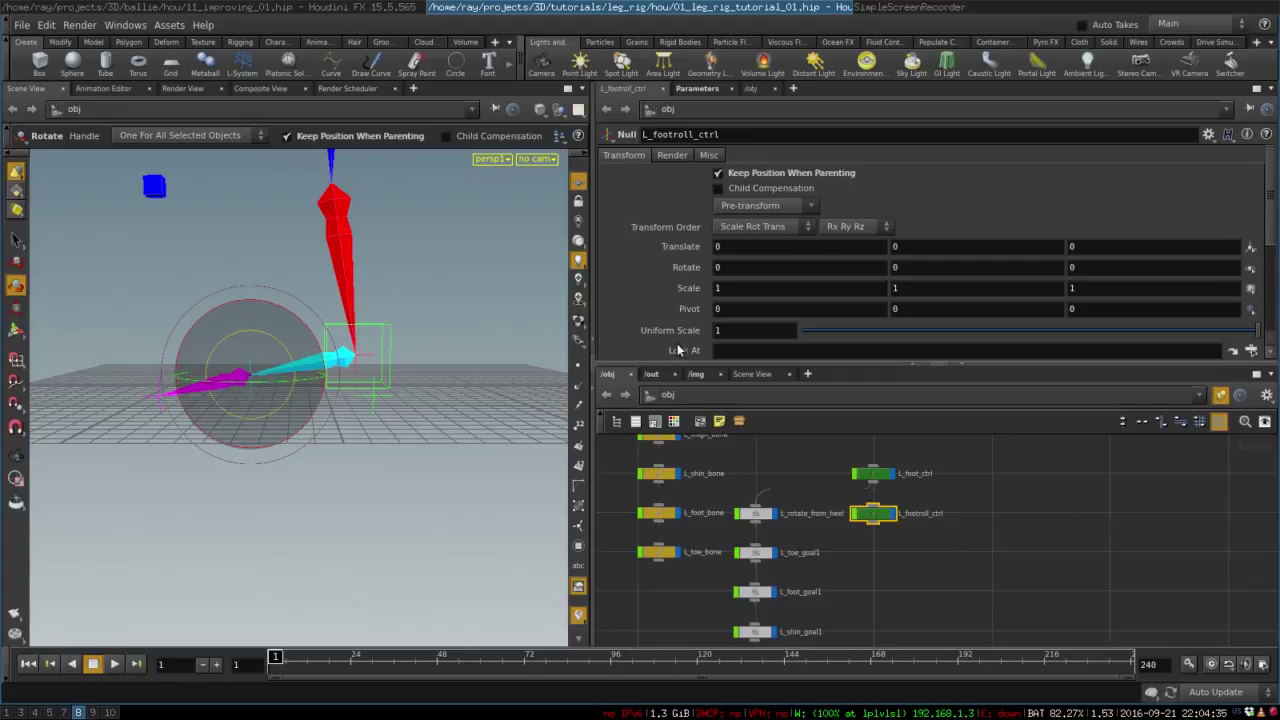
right_click(735, 265)
left_click(786, 327)
left_click(855, 596)
middle_click_drag(855, 596, 872, 546)
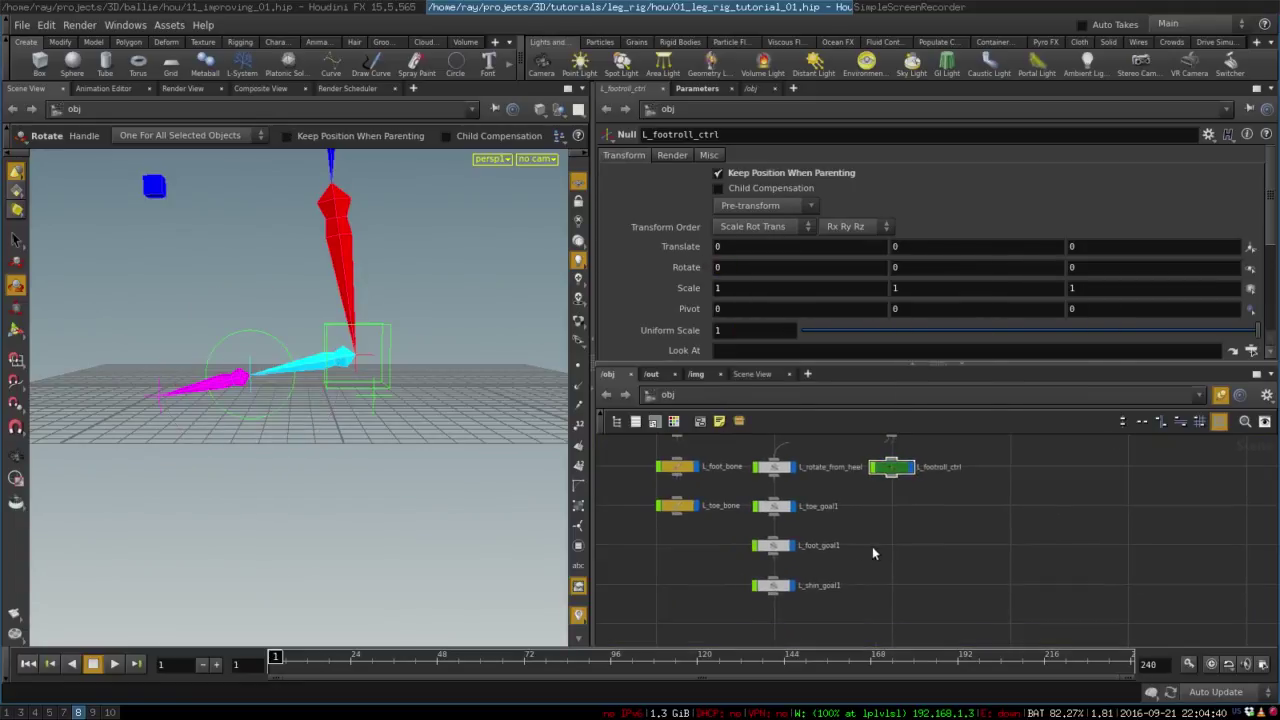
left_click(772, 546)
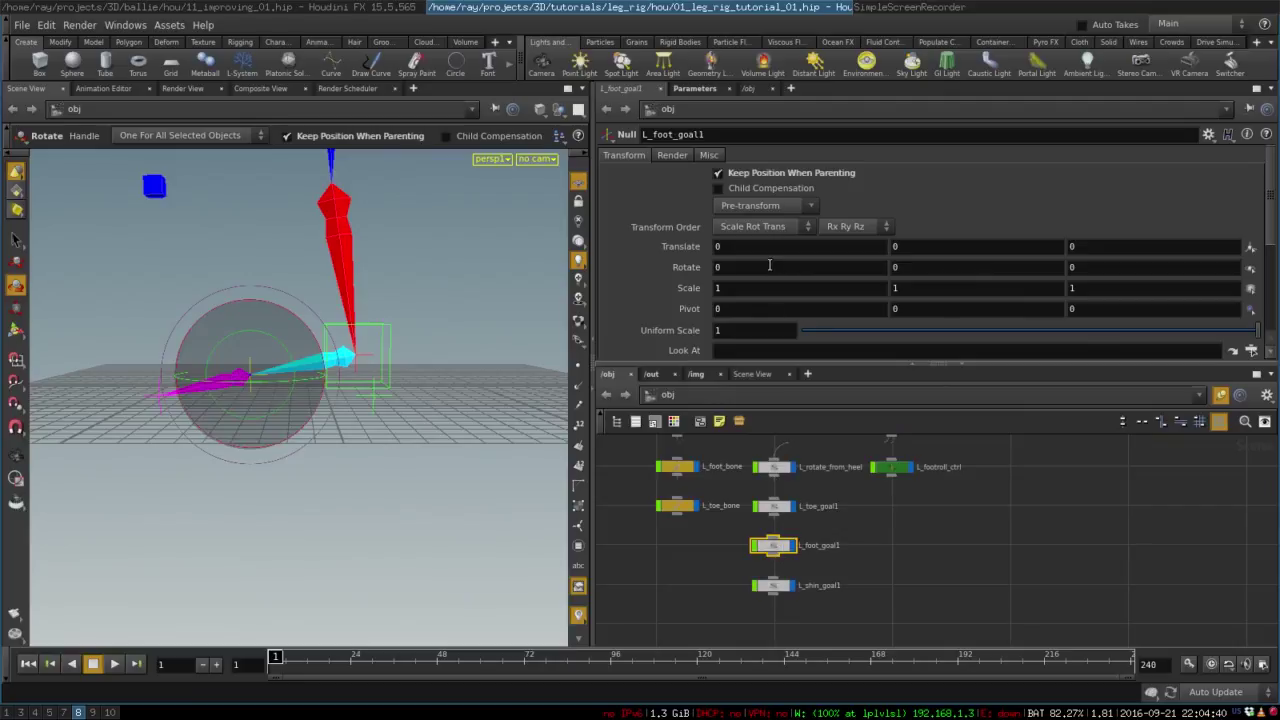
right_click(735, 264)
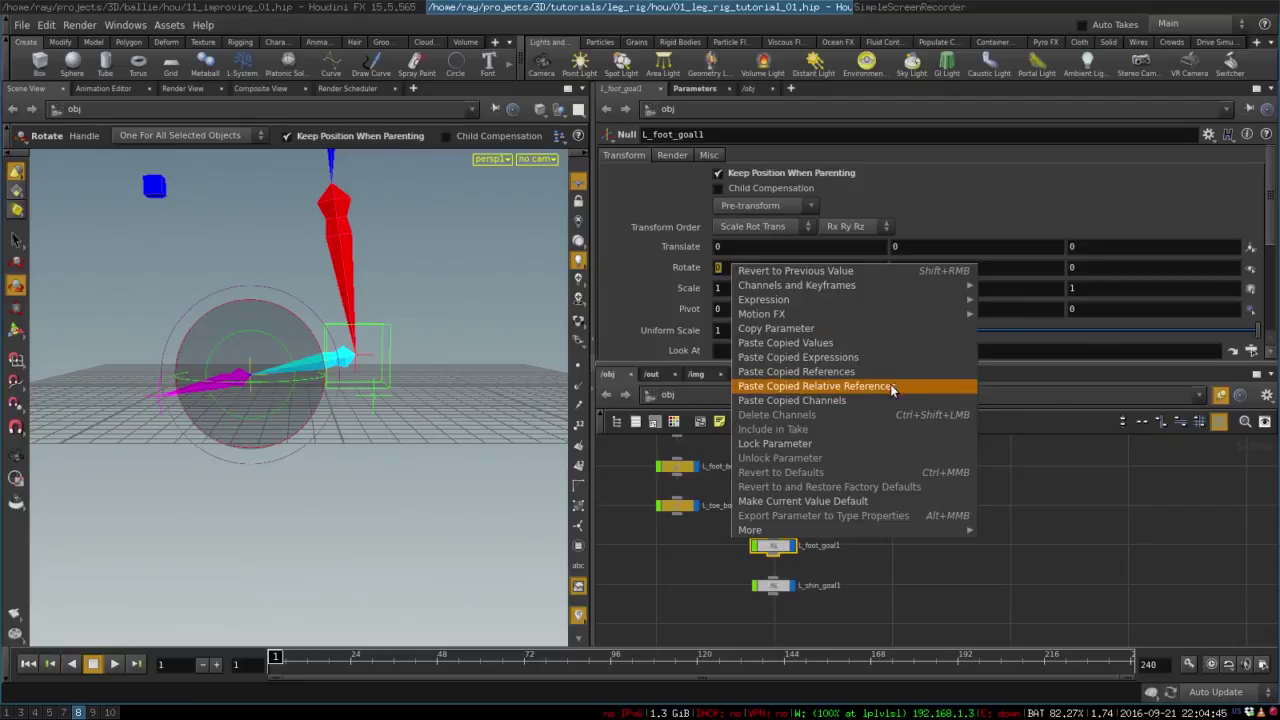
left_click(805, 391)
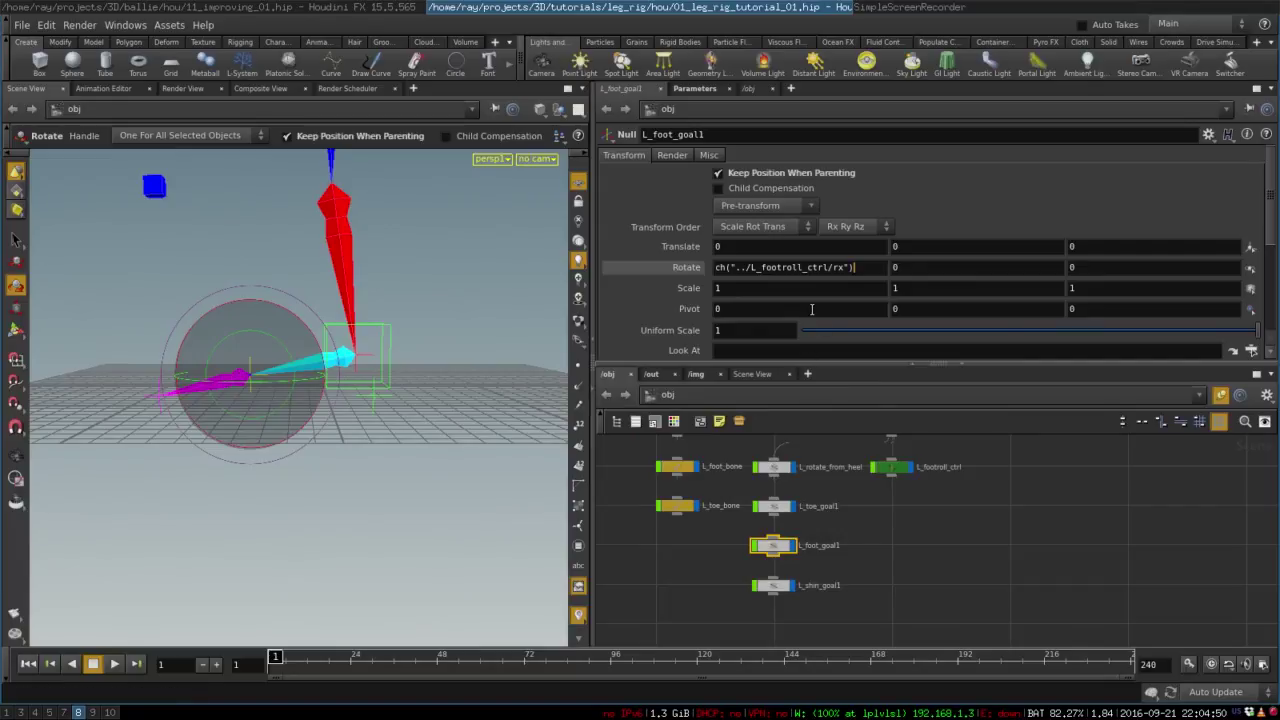
Try rotating L_footroll_ctrl to test the foot roll, and undo the rotation
left_click(886, 465)
left_click_drag(314, 337, 286, 346)
key("ctrl+z")
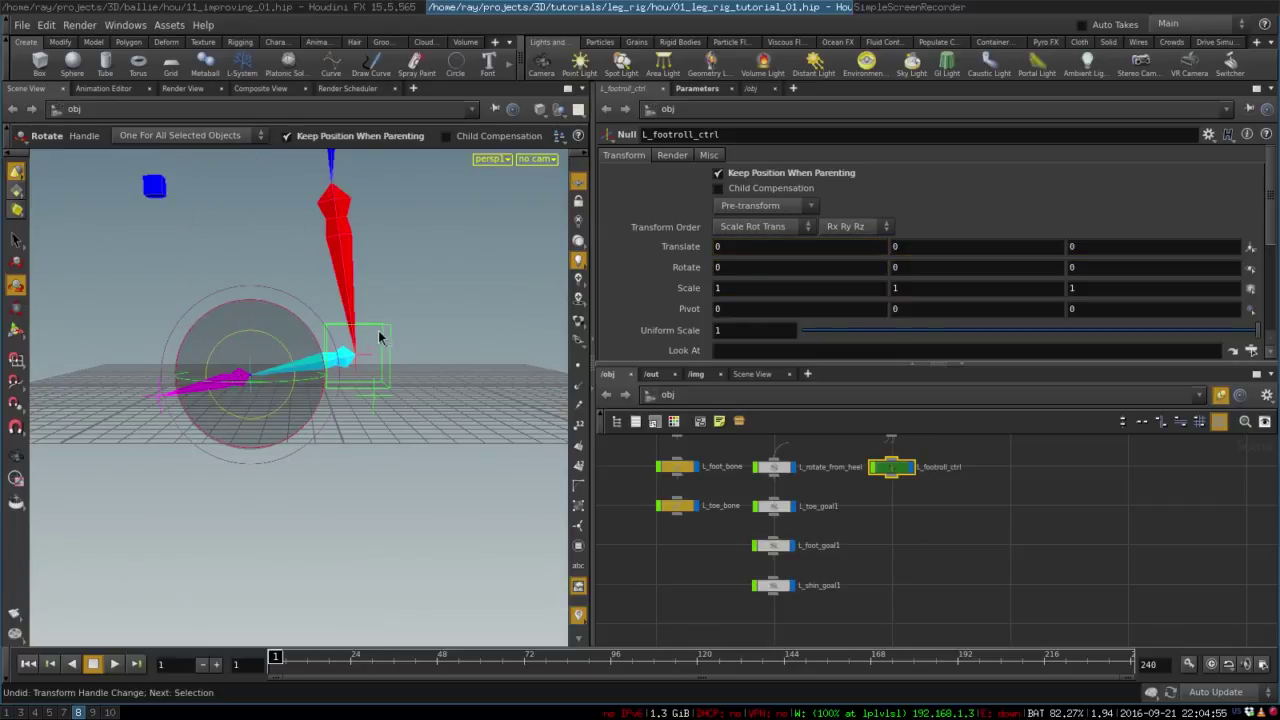
Try rotating and moving L_foot_ctrl at the ankle, and undo the changes
left_click(378, 338)
left_click_drag(378, 318, 362, 278)
key("ctrl+z")
key("t")
key("ctrl+z")
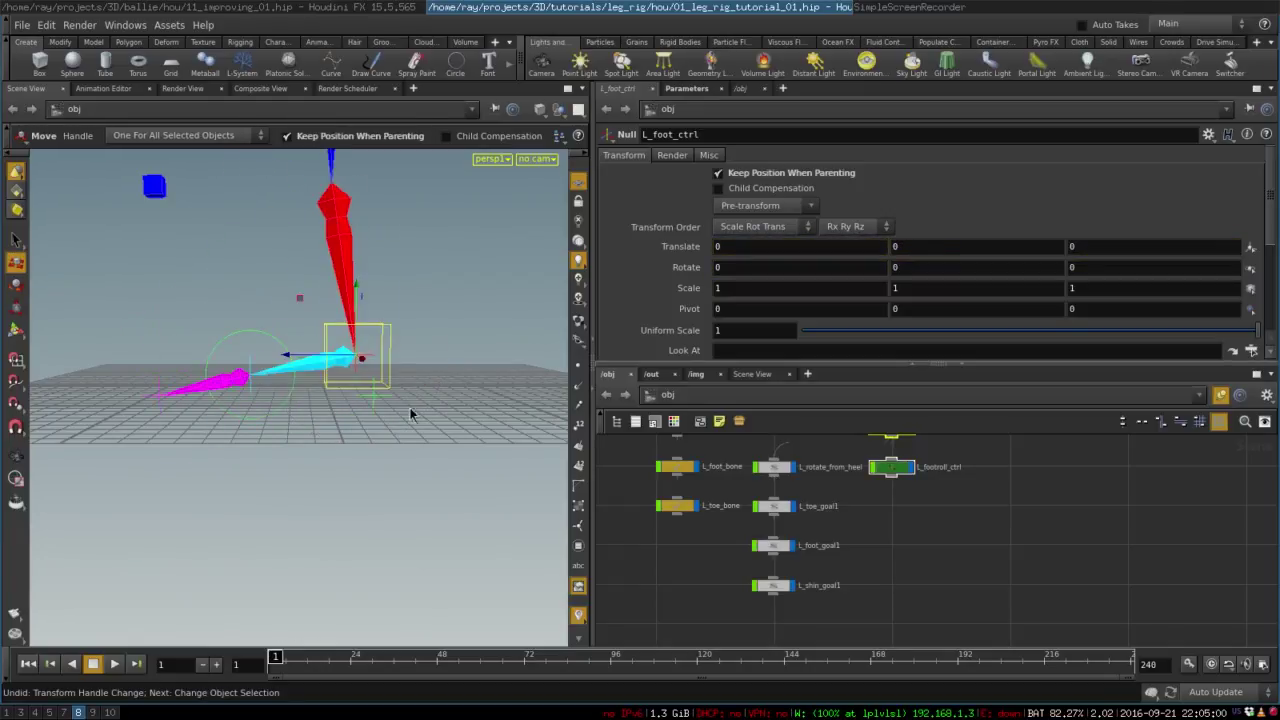
Try rotating L_rotate_from_heel to pivot the foot around the heel, and undo the rotation
left_click(381, 394)
key("r")
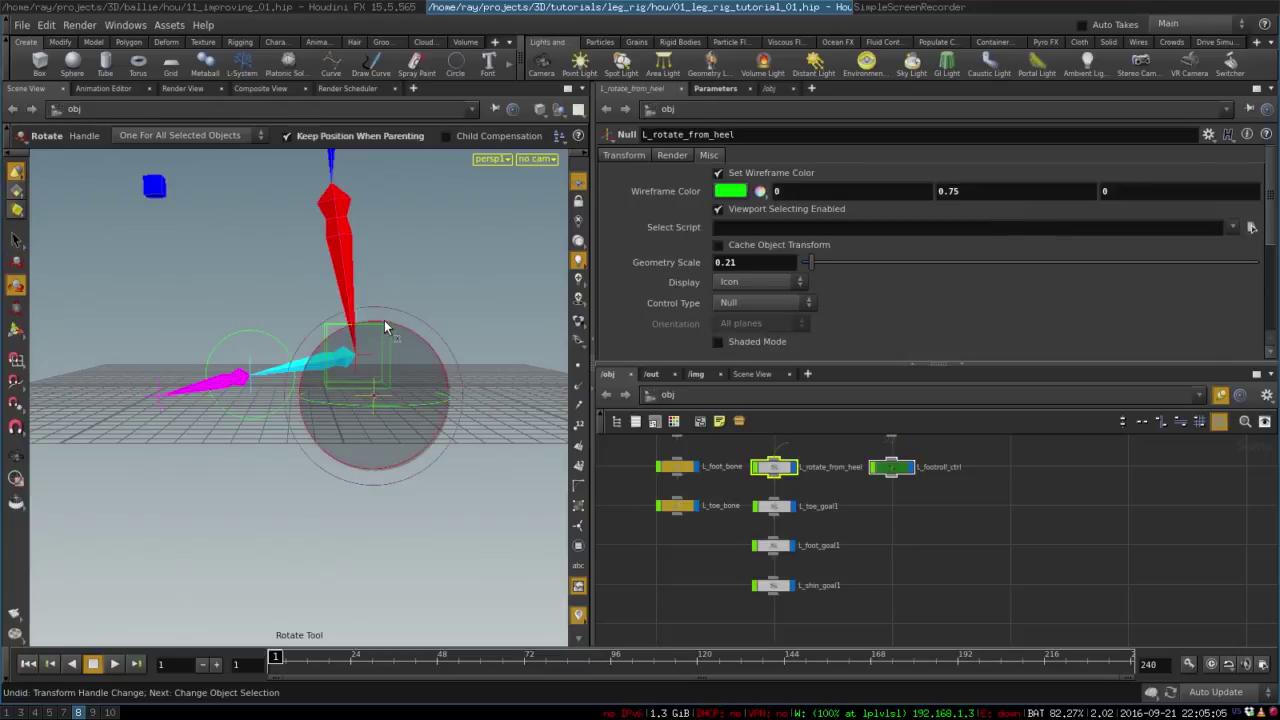
left_click_drag(384, 325, 423, 380)
key("ctrl+z")
Try rotating L_toe_goal1 to pivot the foot around the toe tip, and undo the rotation
left_click(157, 398)
left_click_drag(232, 368, 290, 418)
key("ctrl+z")
key("ctrl+z")
right_click_drag(378, 382, 312, 331, "alt")
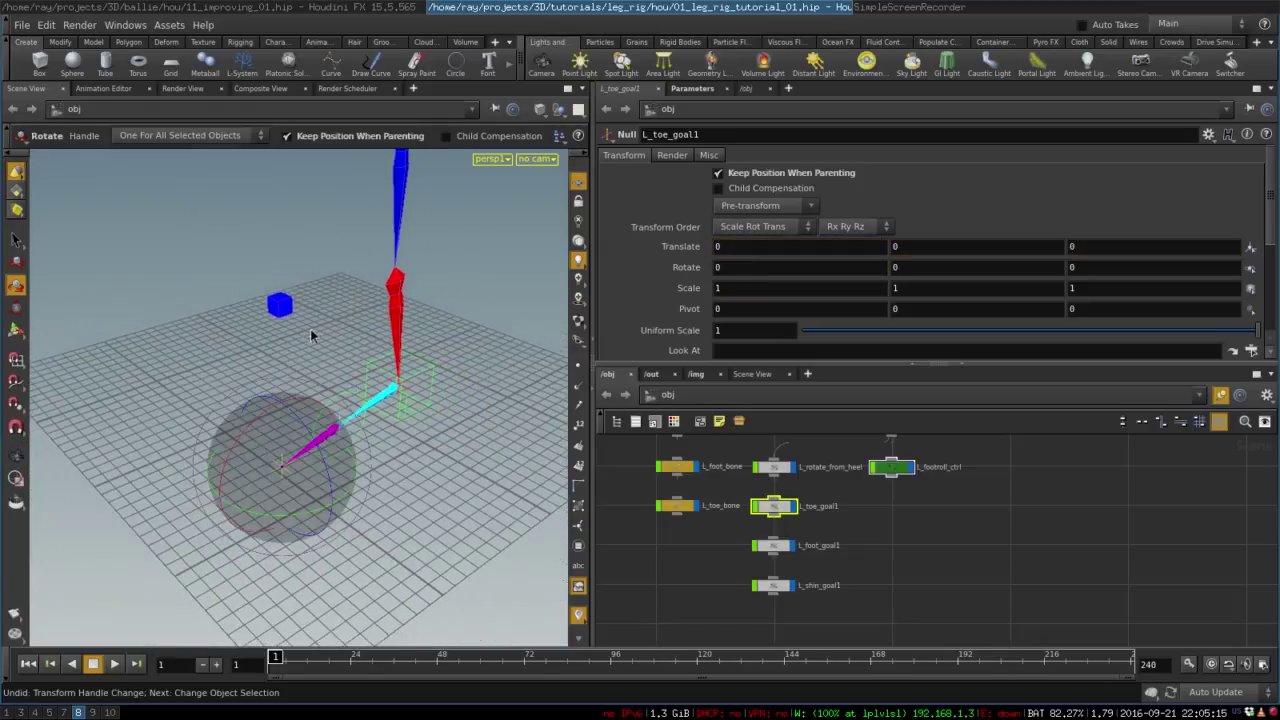
Move the L_shin_twist1 knee control away from the knee to a Y translation of about -1.32
left_click(289, 309)
key("t")
left_click_drag(306, 297, 272, 334)
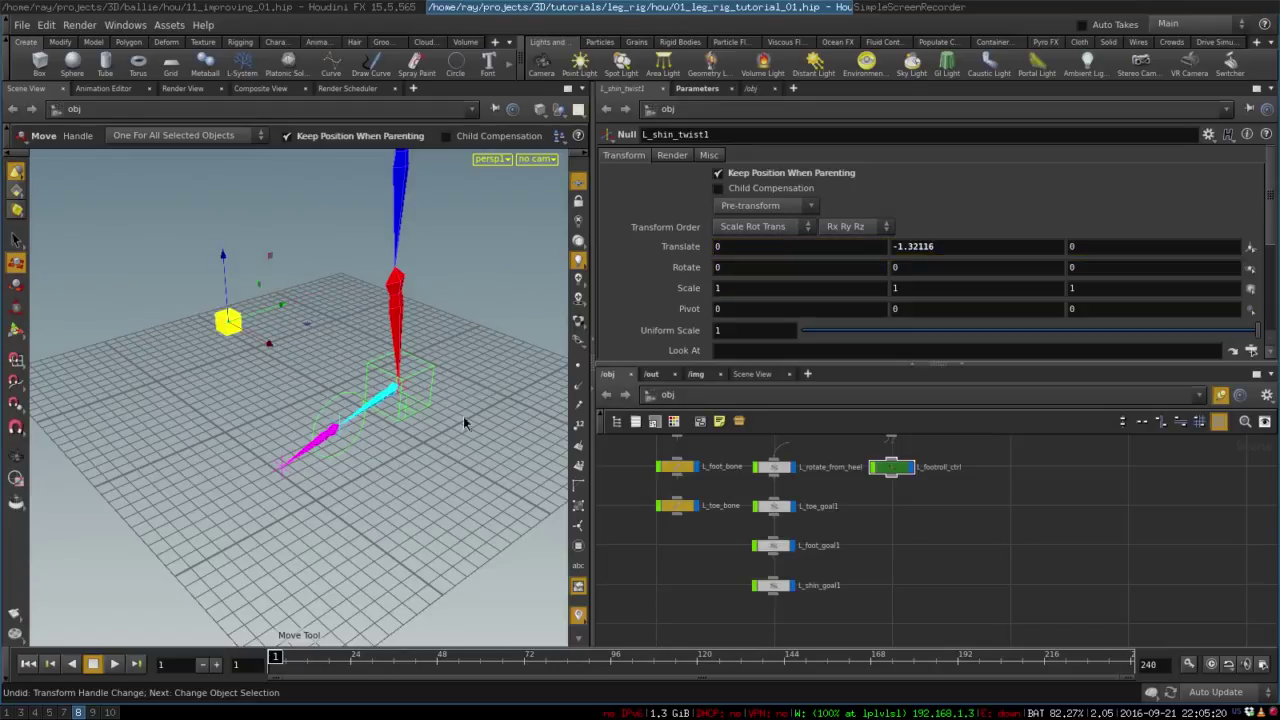
key("space+3")
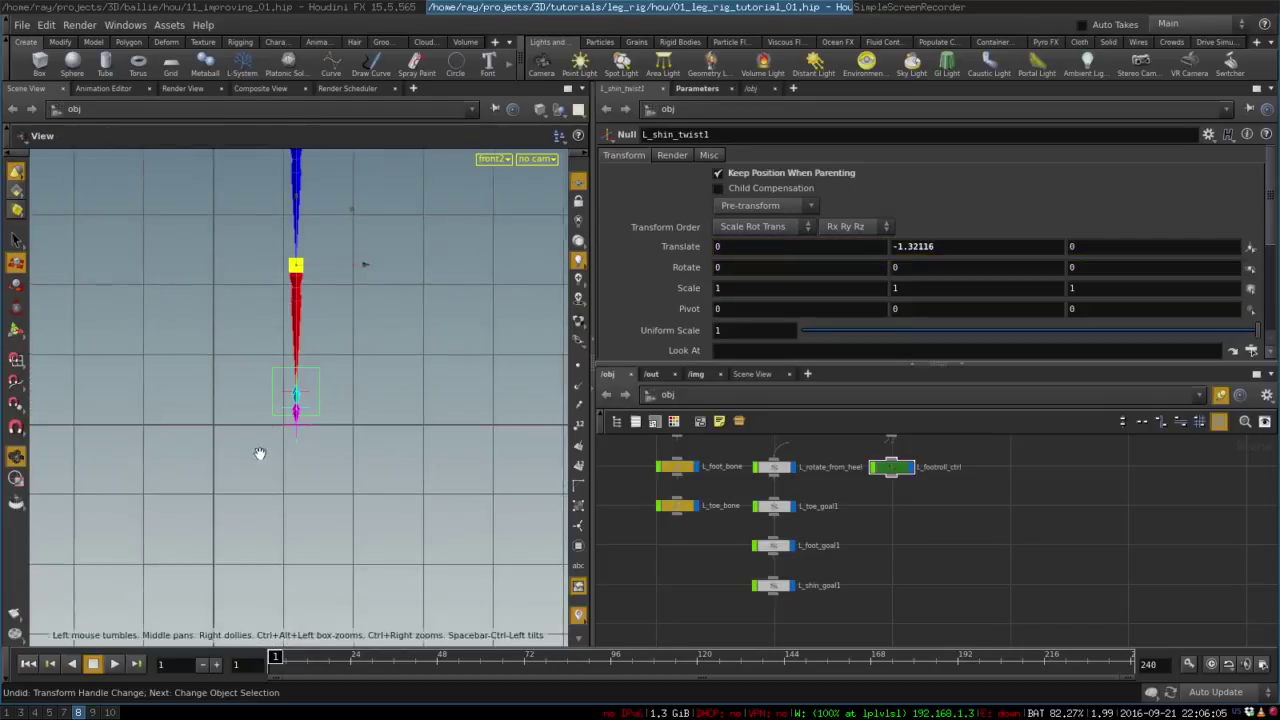
key("Tab")
left_click(334, 708)
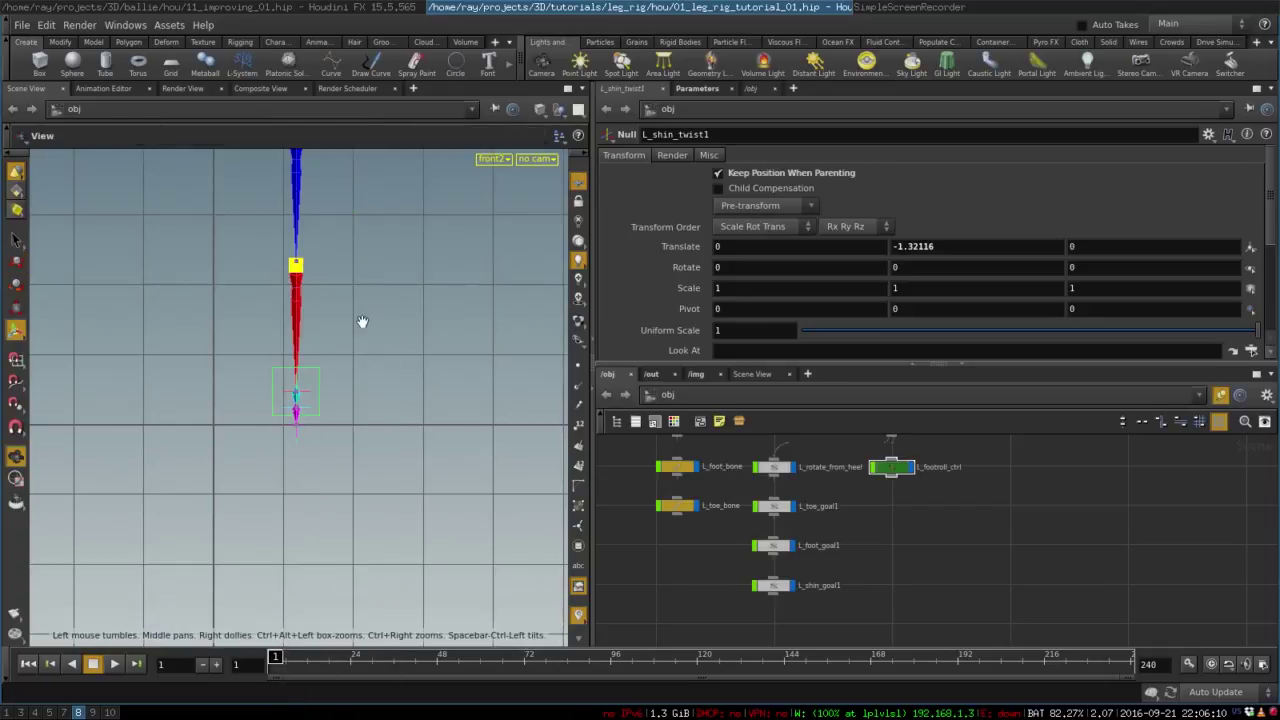
middle_click_drag(363, 323, 383, 449)
left_click_drag(317, 270, 291, 272)
key("Escape")
key("space+1")
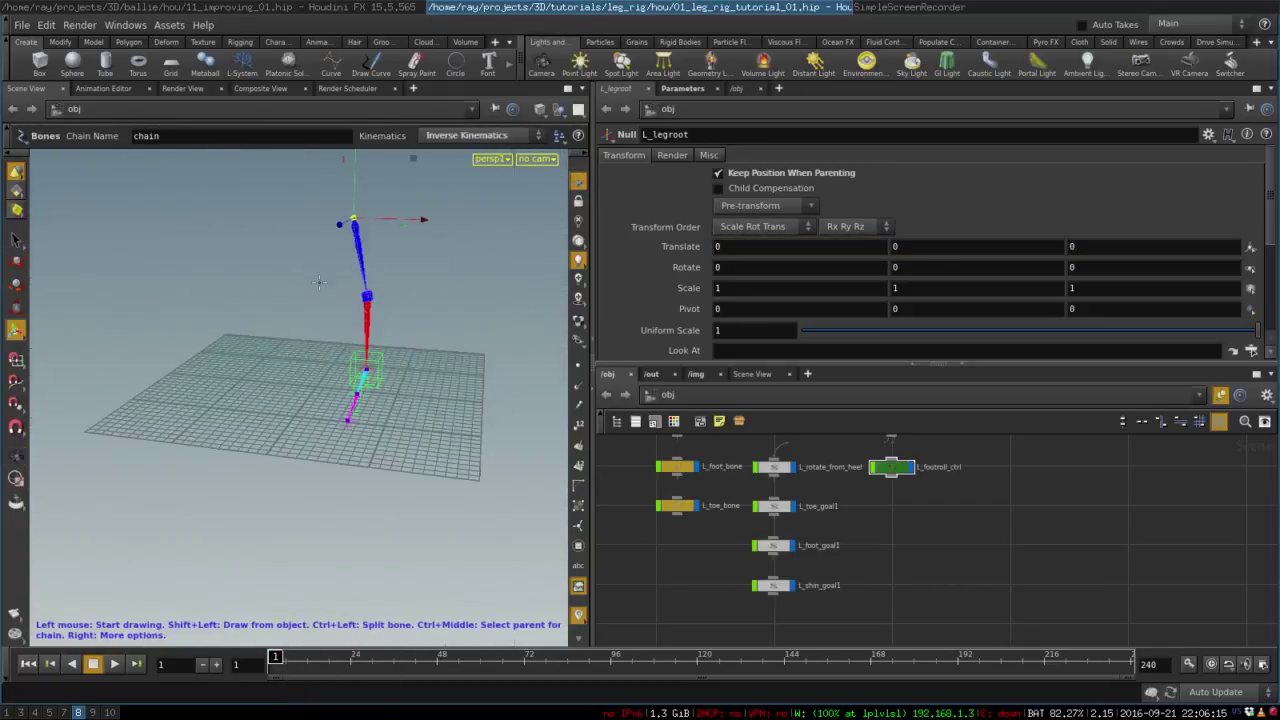
left_click_drag(383, 380, 257, 417)
right_click_drag(257, 417, 322, 382)
key("Escape")
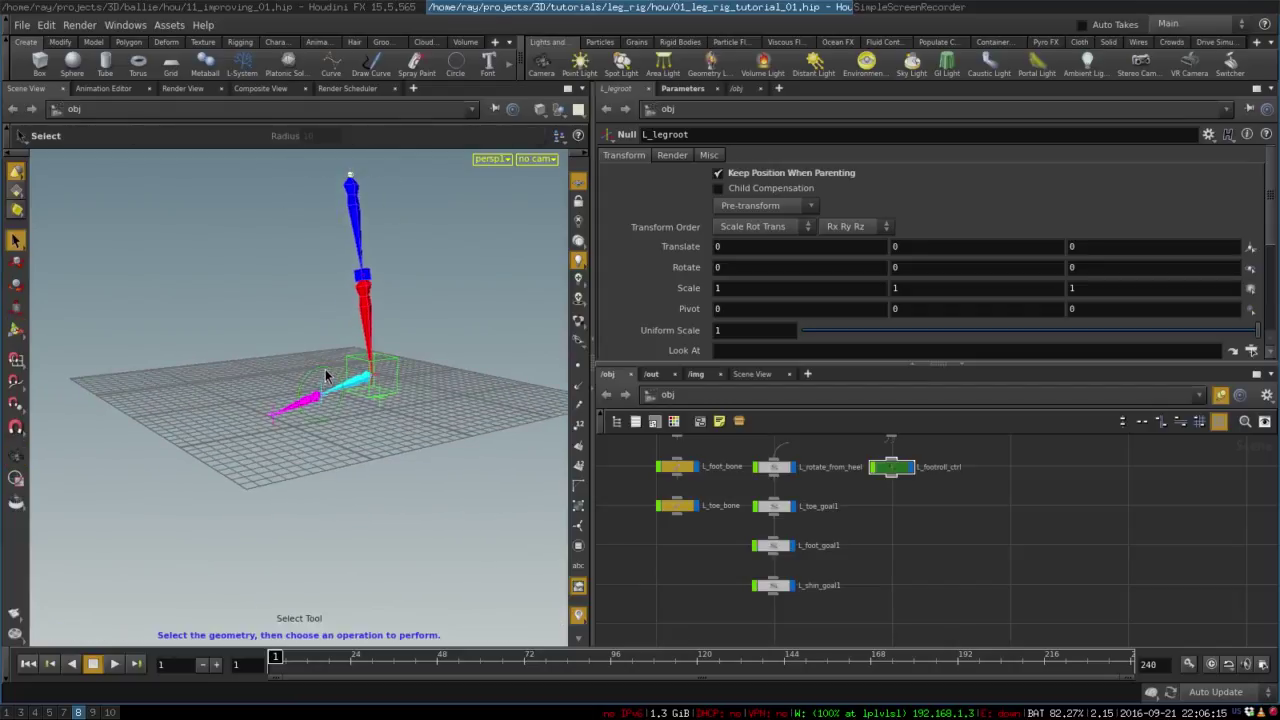
Rotate L_footroll_ctrl to about 33.8 degrees around X
left_click(324, 366)
key("r")
left_click_drag(311, 329, 269, 358)
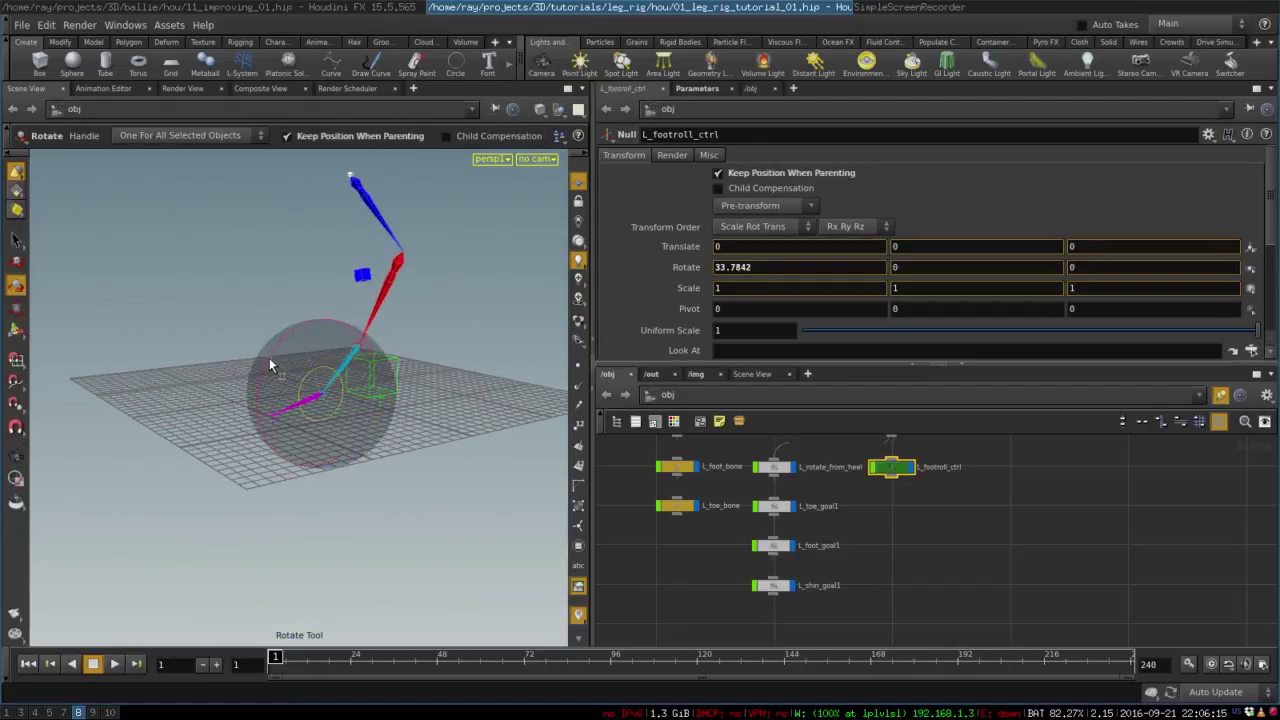
Undo the last L_footroll_ctrl rotation and check the straight leg in the perspective, top and front views
key("ctrl+z")
key("Escape")
left_click_drag(394, 348, 307, 431)
key("r")
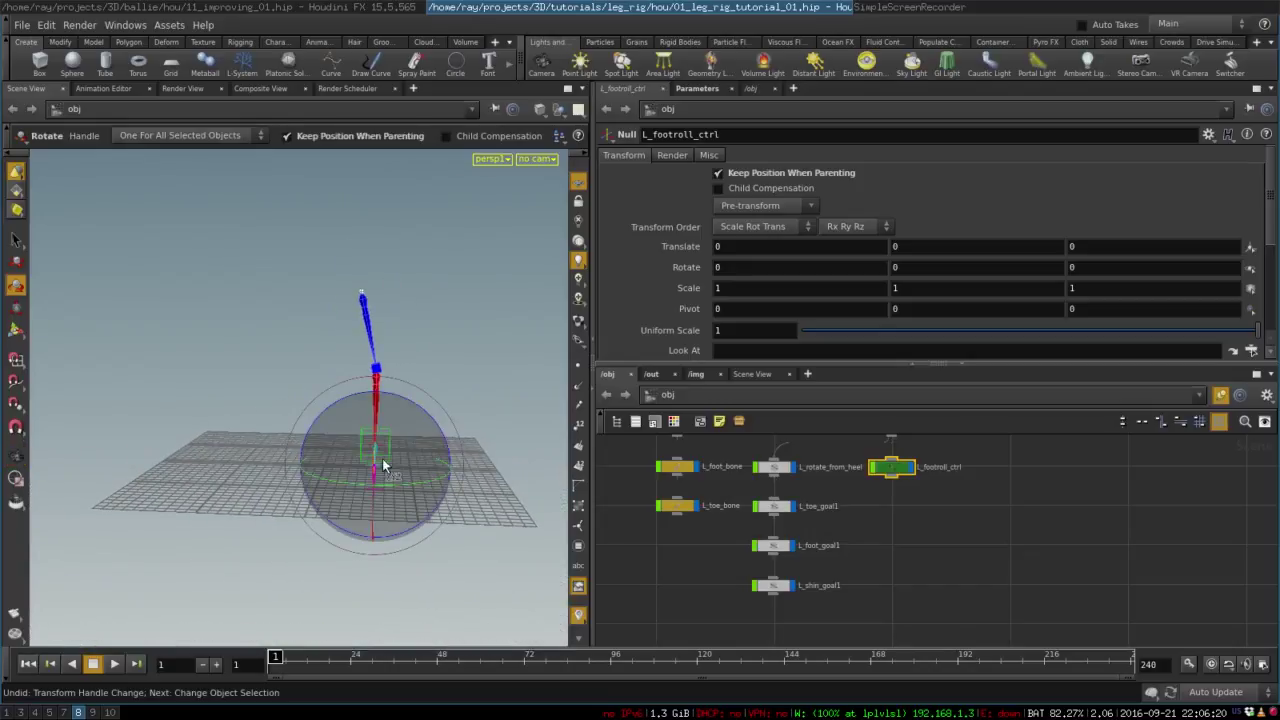
key("Escape")
key("space+2")
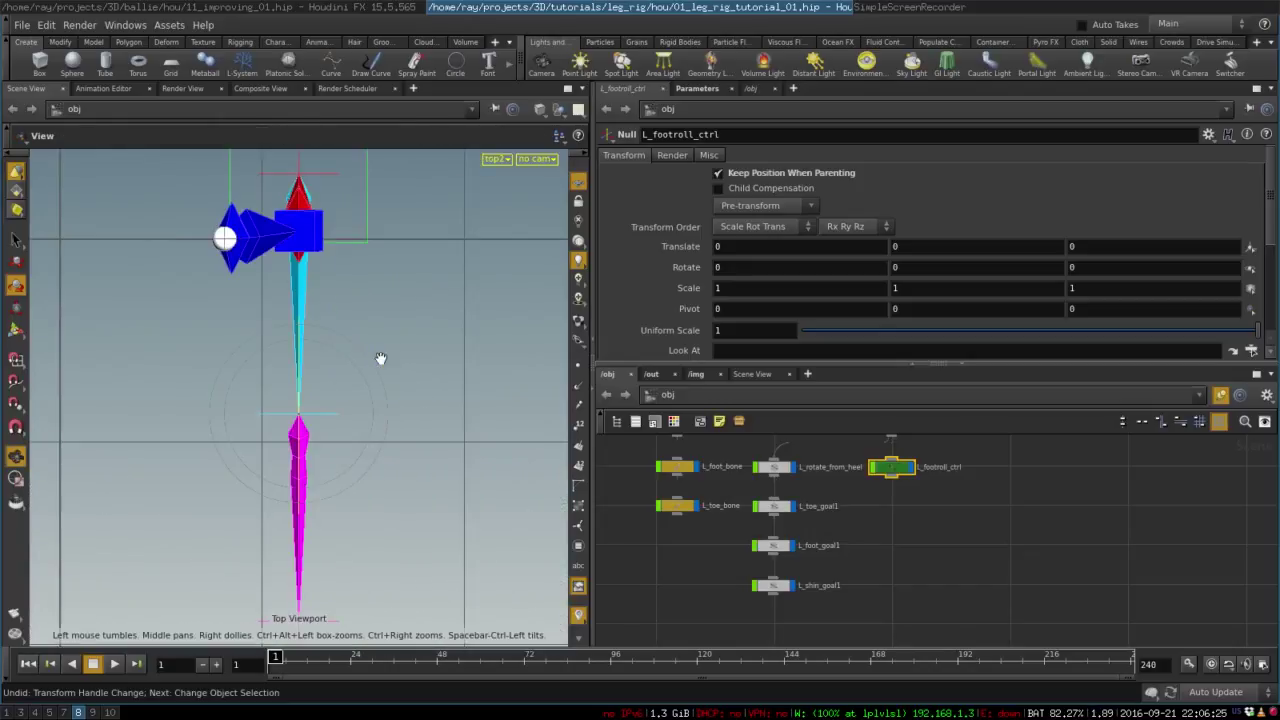
key("space+3")
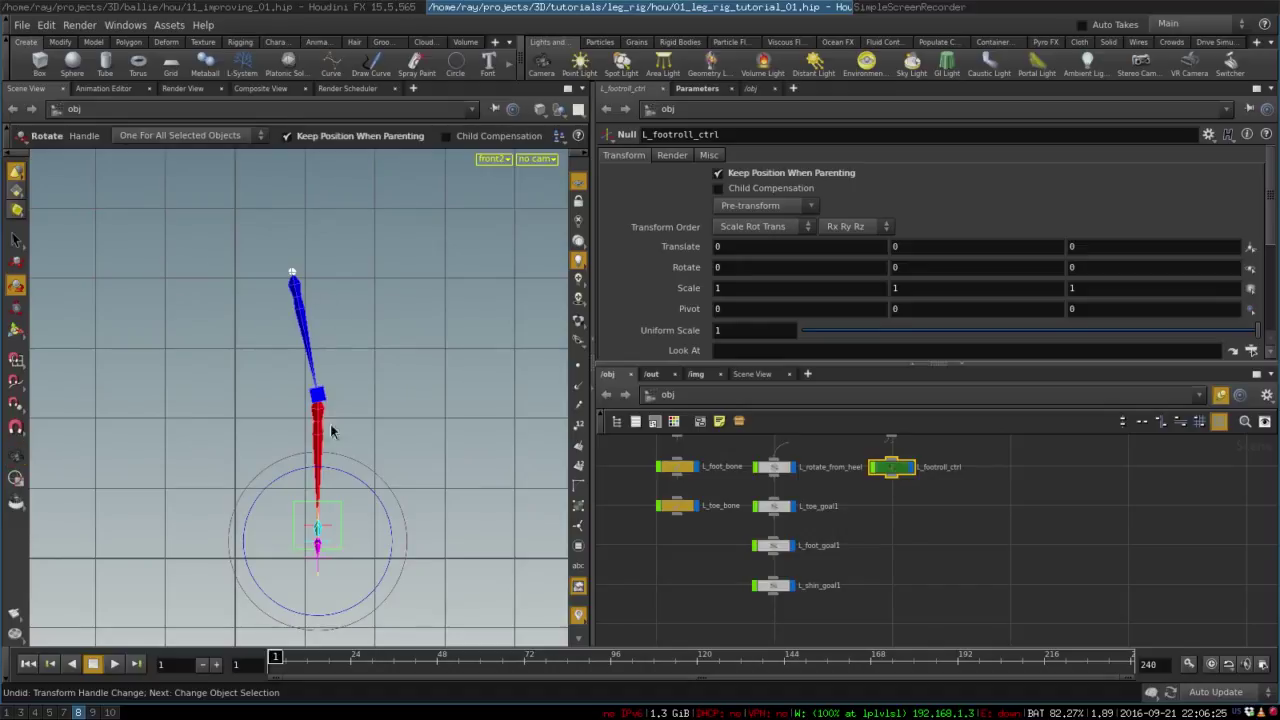
key("space+1")
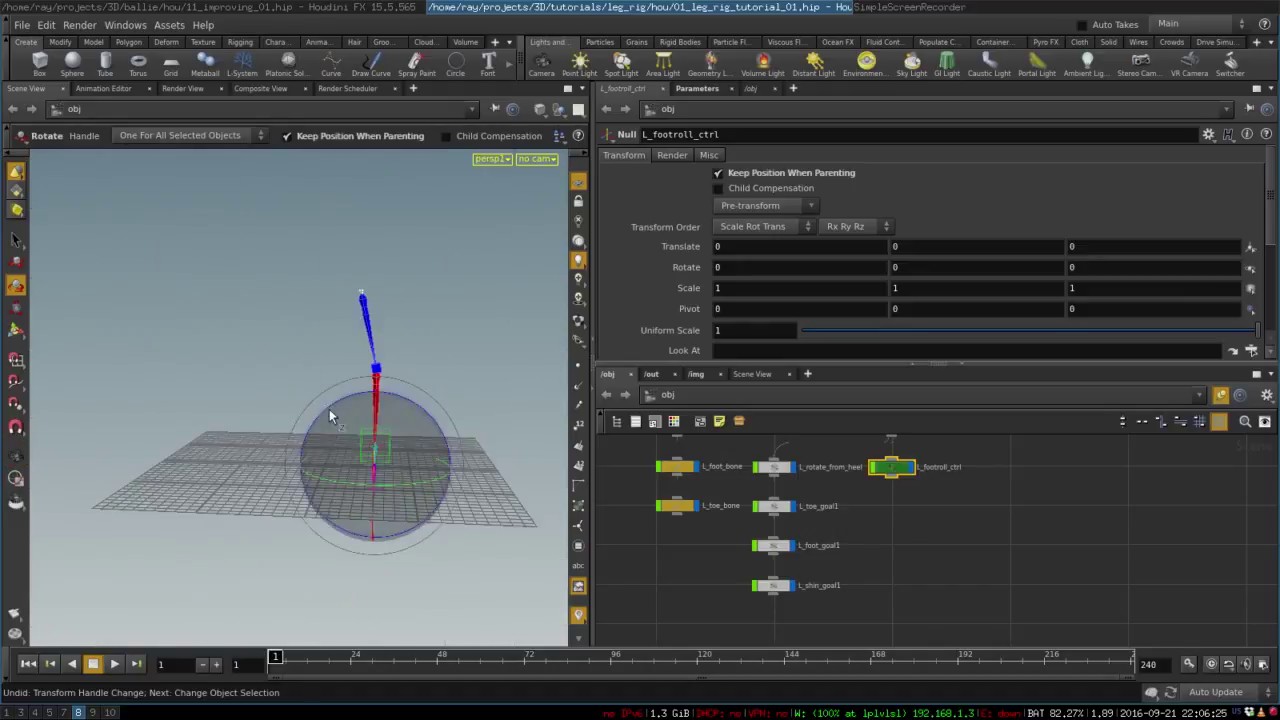
Rotate L_footroll_ctrl to about 31.3 degrees around X to lift the heel
mouse_move(328, 411)
left_mouse_down()
mouse_move(329, 457)
mouse_move(284, 470)
mouse_move(323, 383)
mouse_move(314, 471)
mouse_move(313, 402)
left_mouse_up()
left_click_drag(287, 353, 464, 406)
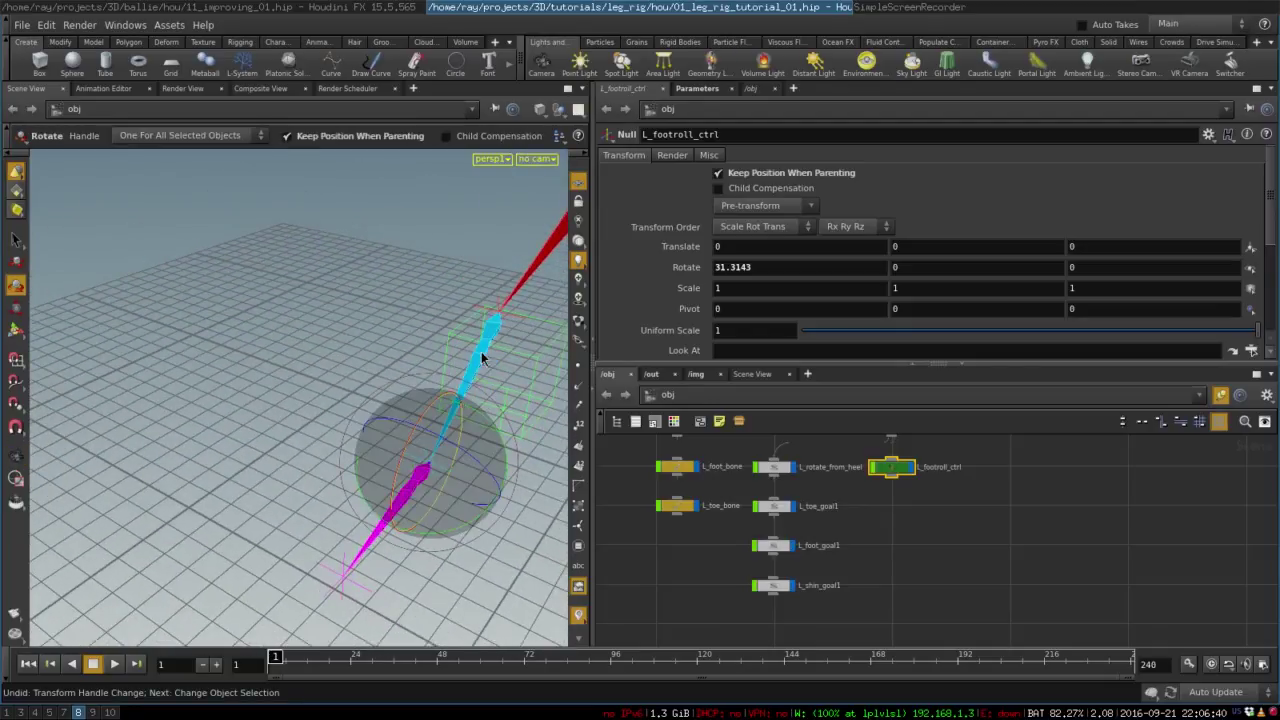
left_click_drag(449, 432, 391, 251)
Move the L_shin_twist1 knee control farther from the knee, to a Y translation of about -2.59
left_click(399, 298)
key("t")
key("Escape")
key("t")
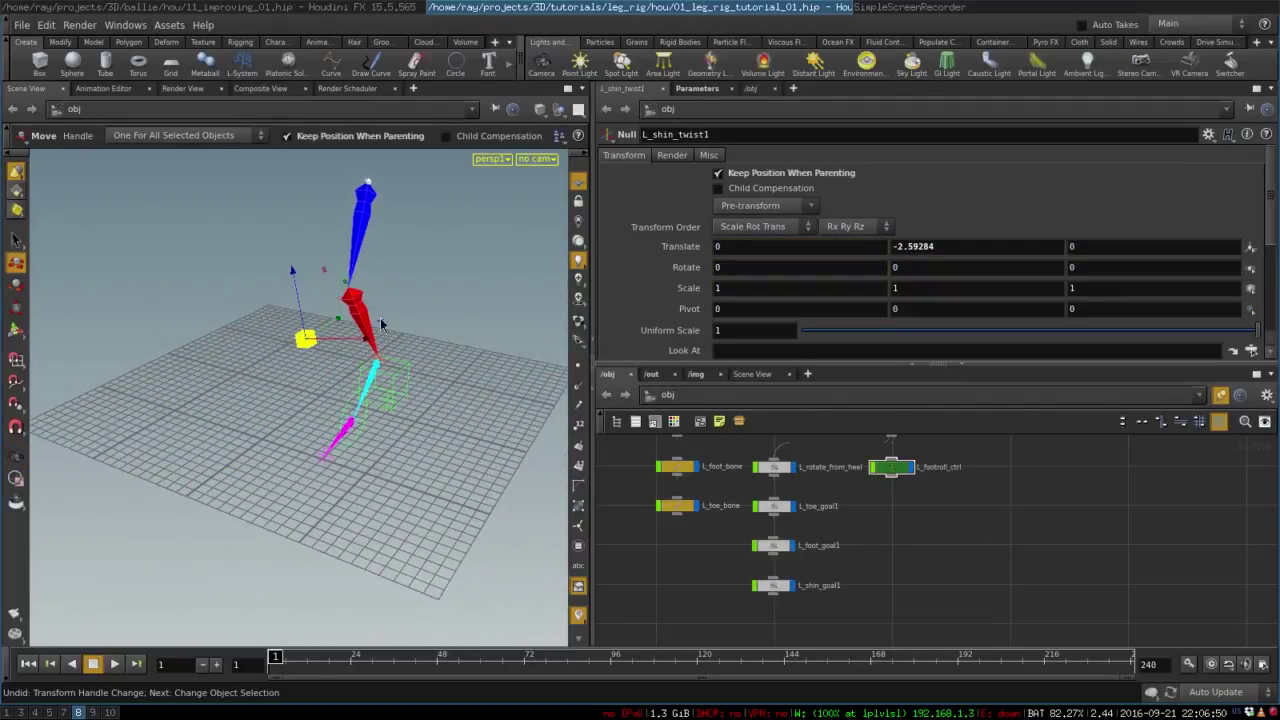
right_click_drag(380, 319, 477, 301, "alt")
right_click_drag(368, 415, 453, 377, "alt")
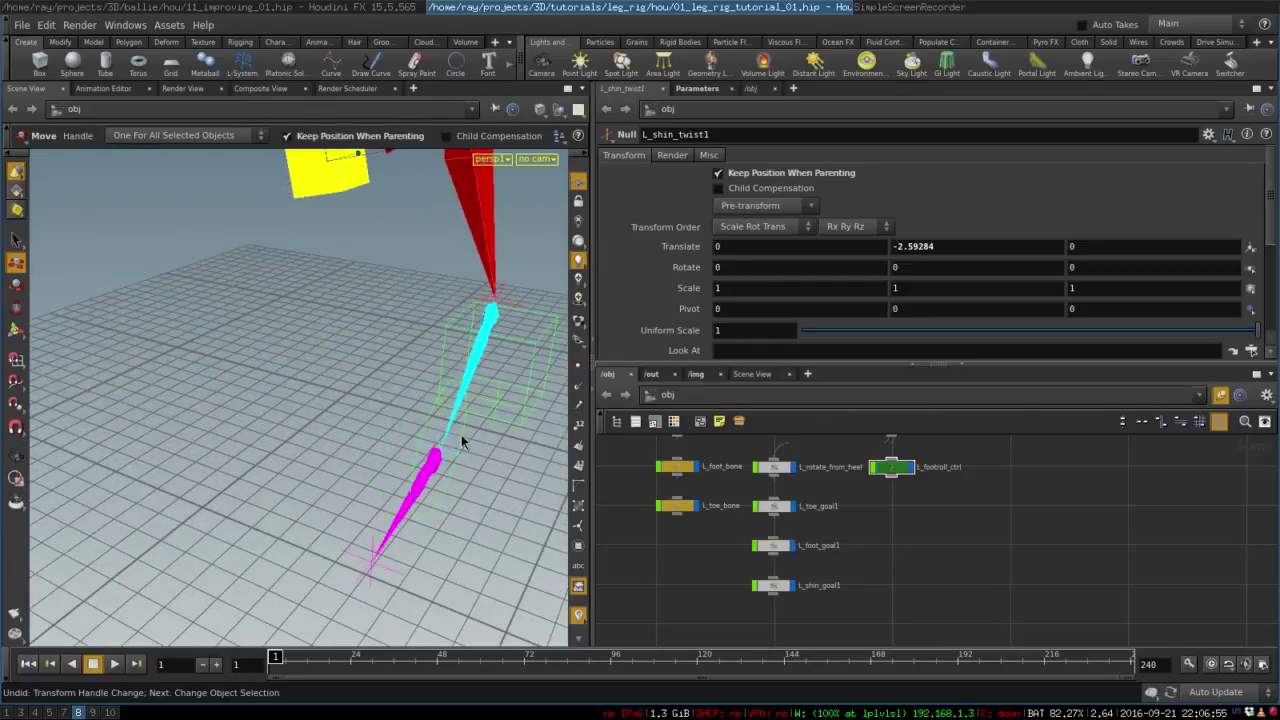
left_click(435, 415)
left_click_drag(443, 417, 359, 429, "alt")
Move L_shin_twist1 sideways to an X translation of about 0.354
left_click(306, 349)
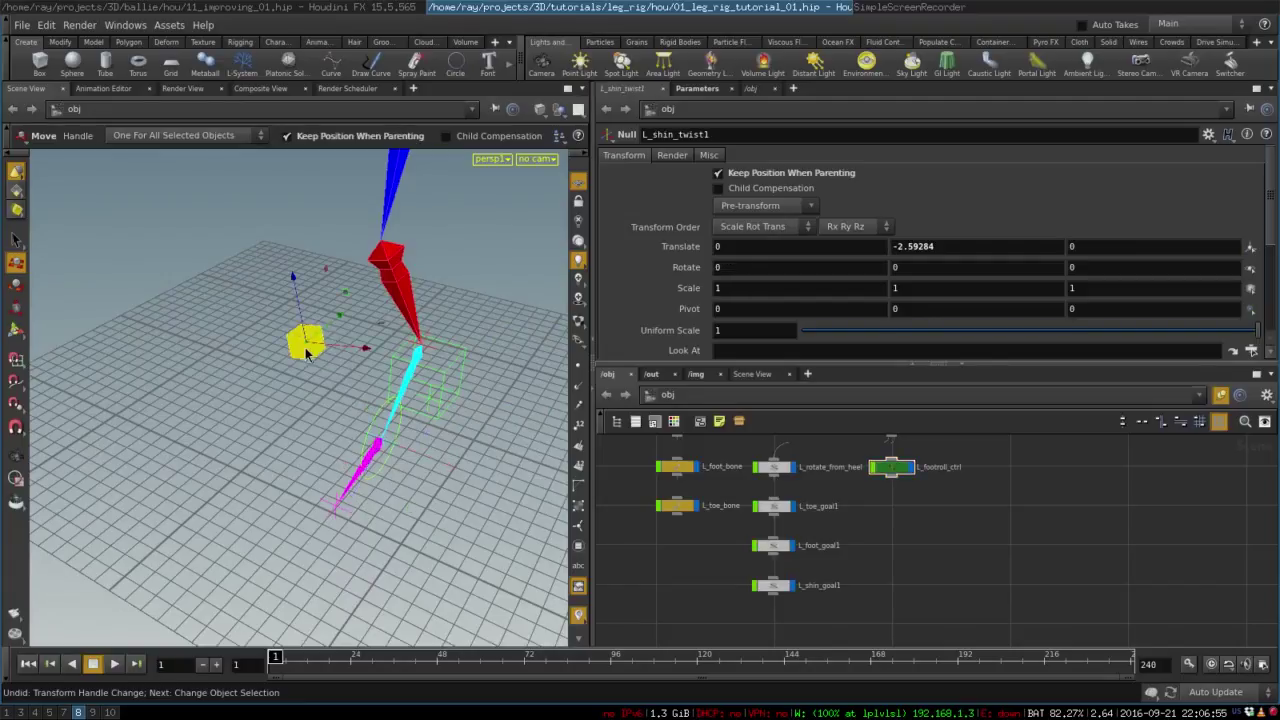
left_click(380, 355)
left_click(313, 350)
left_click_drag(338, 348, 413, 366)
right_click_drag(401, 409, 539, 402, "alt")
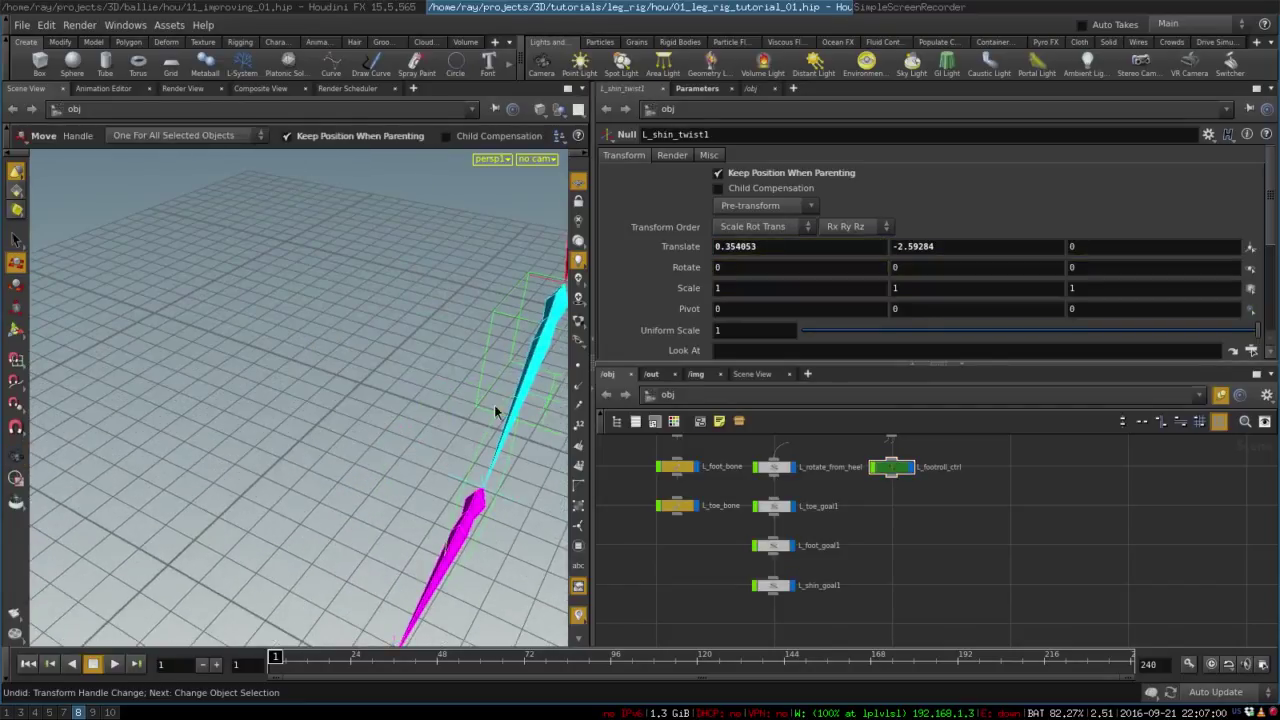
left_click_drag(500, 409, 423, 391)
Align the L_shin_twist1 node in the network underneath the column of goal nulls
middle_click_drag(663, 571, 666, 547)
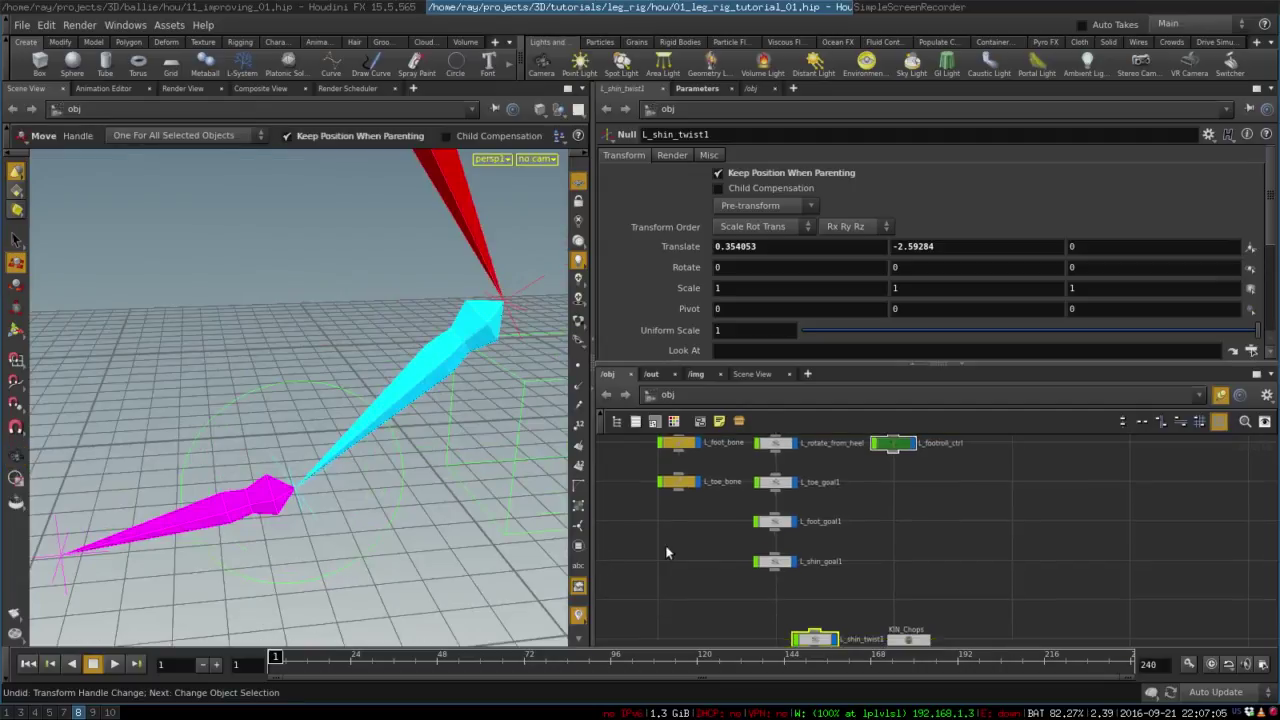
scroll(667, 546, "down", 5)
scroll(757, 580, "up", 4)
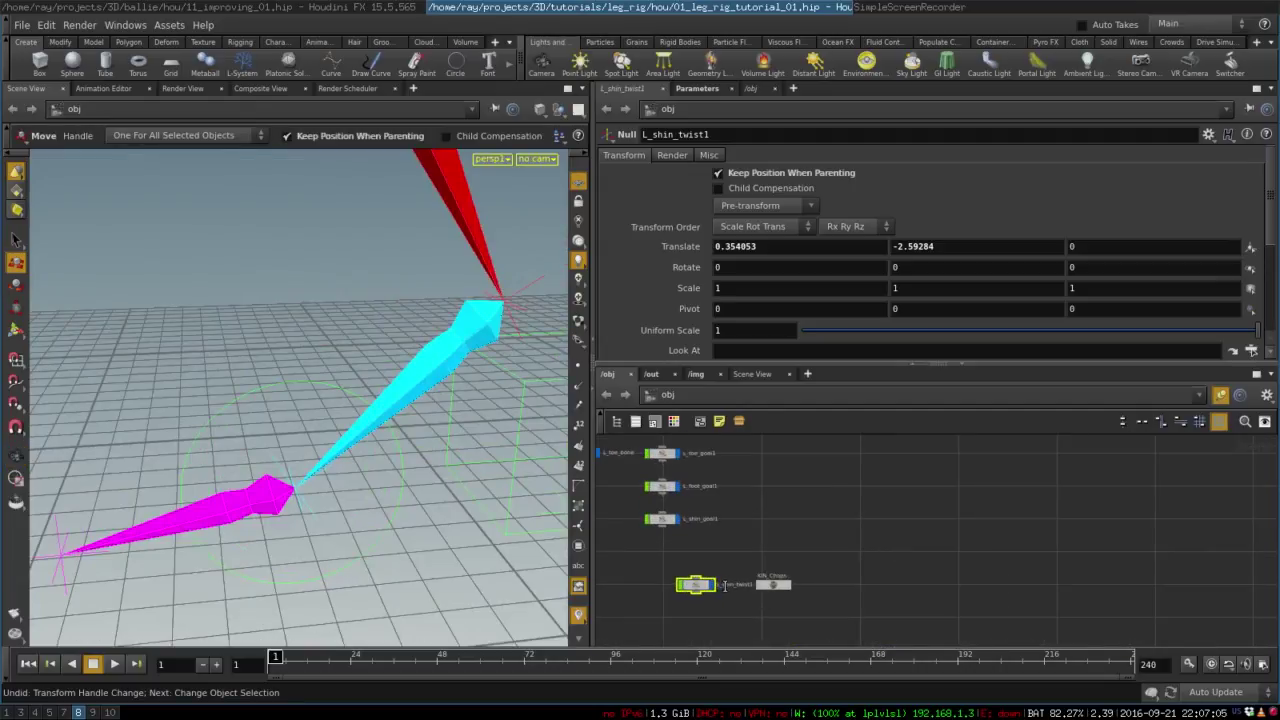
left_click_drag(697, 585, 662, 585)
Colour the KIN_Chops node purple and place it between L_shin_goal1 and L_shin_twist1
left_click(774, 585)
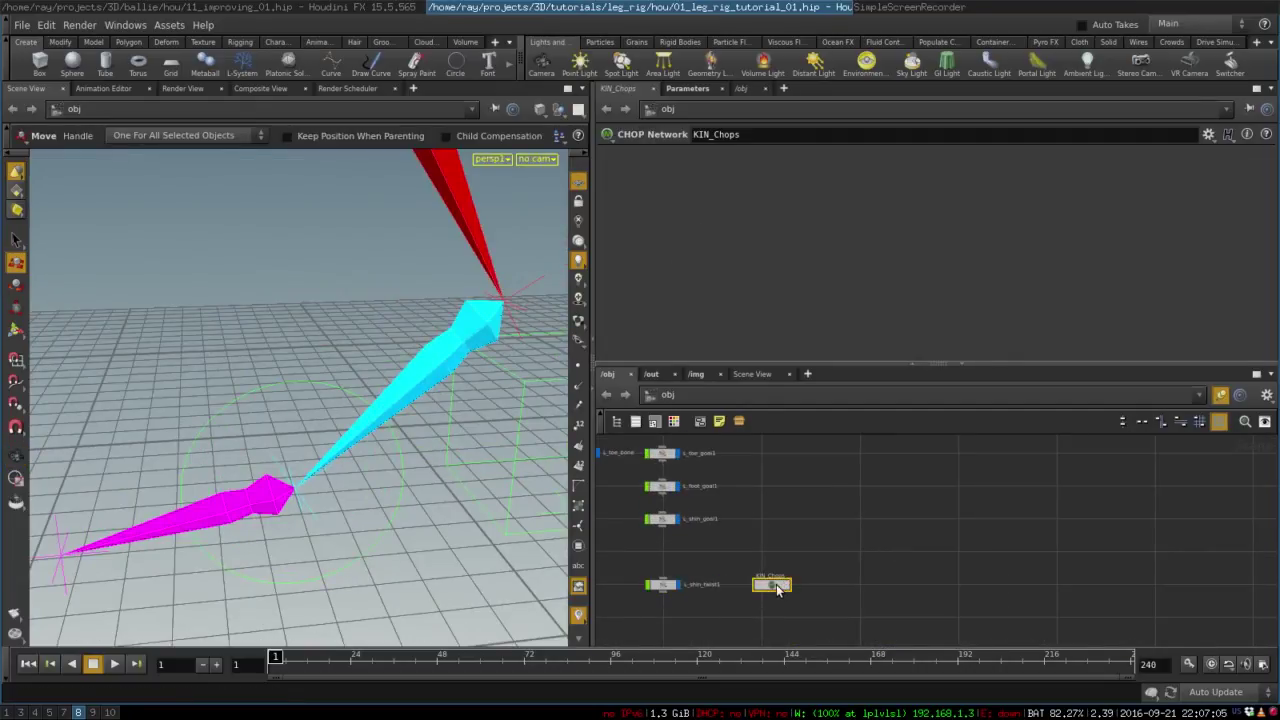
key("c")
left_click(617, 624)
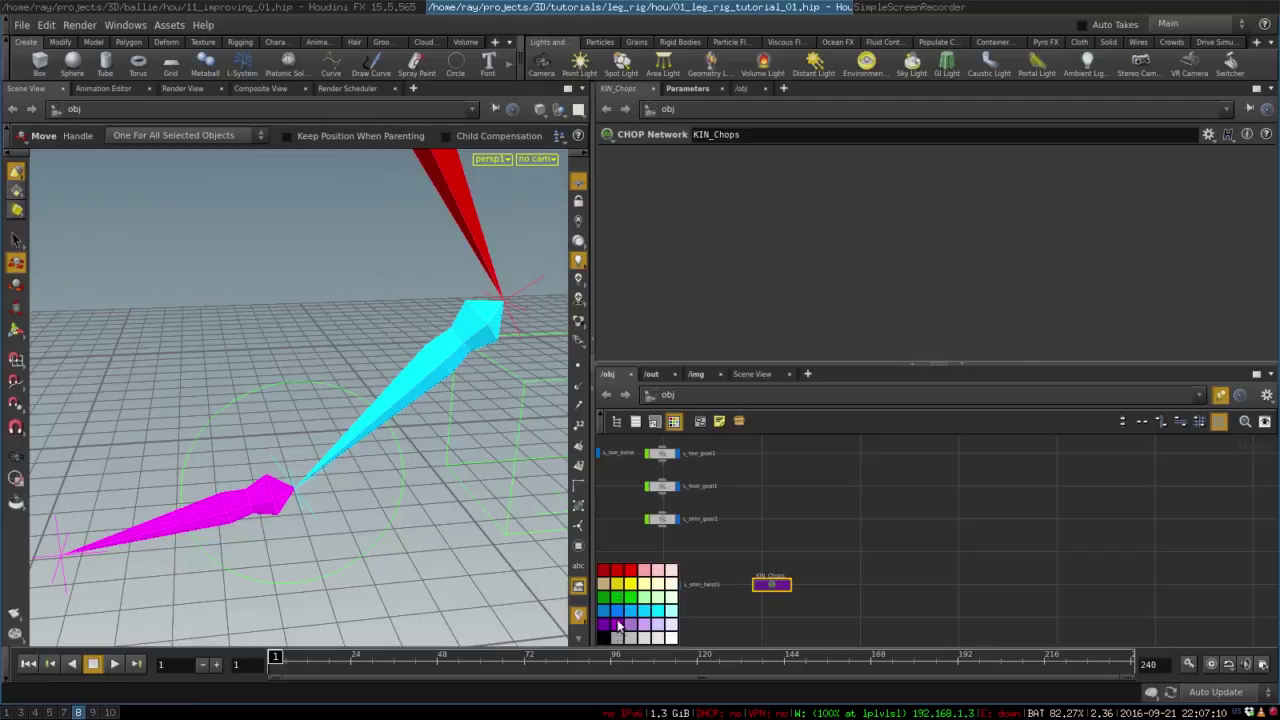
left_click_drag(769, 586, 660, 553)
scroll(660, 553, "up", 3)
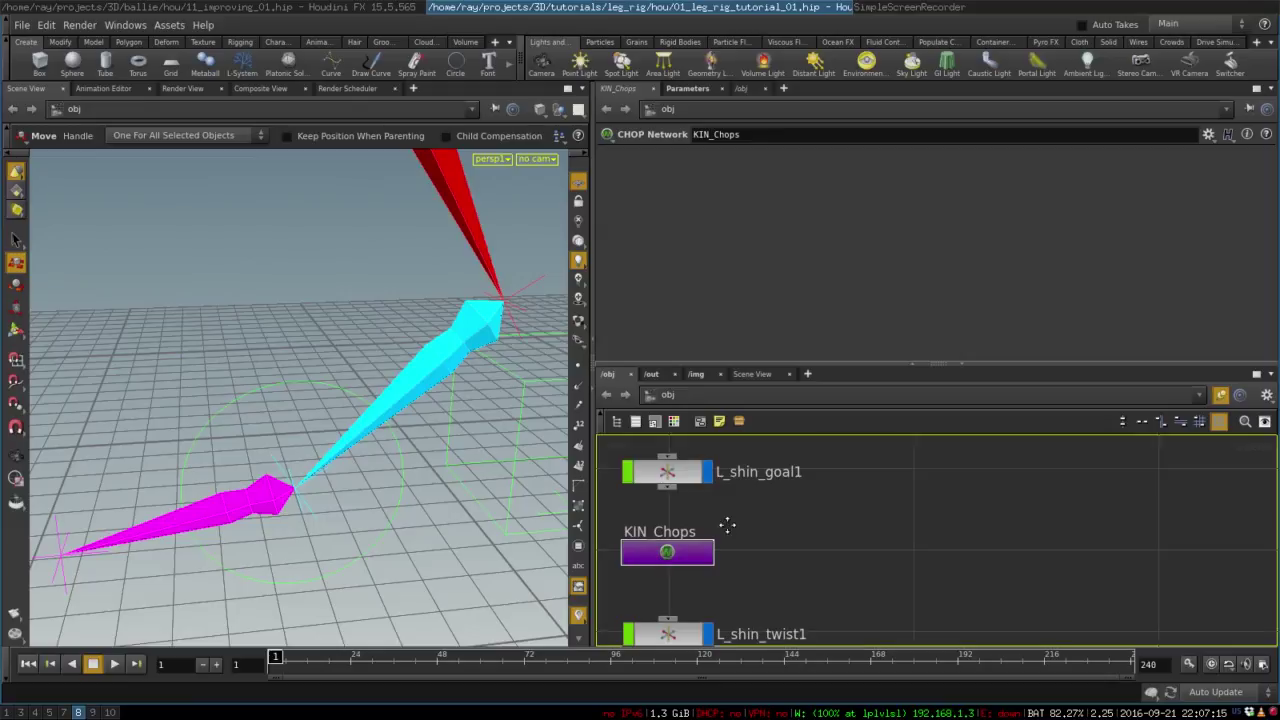
middle_click_drag(726, 523, 856, 502)
left_click(813, 533)
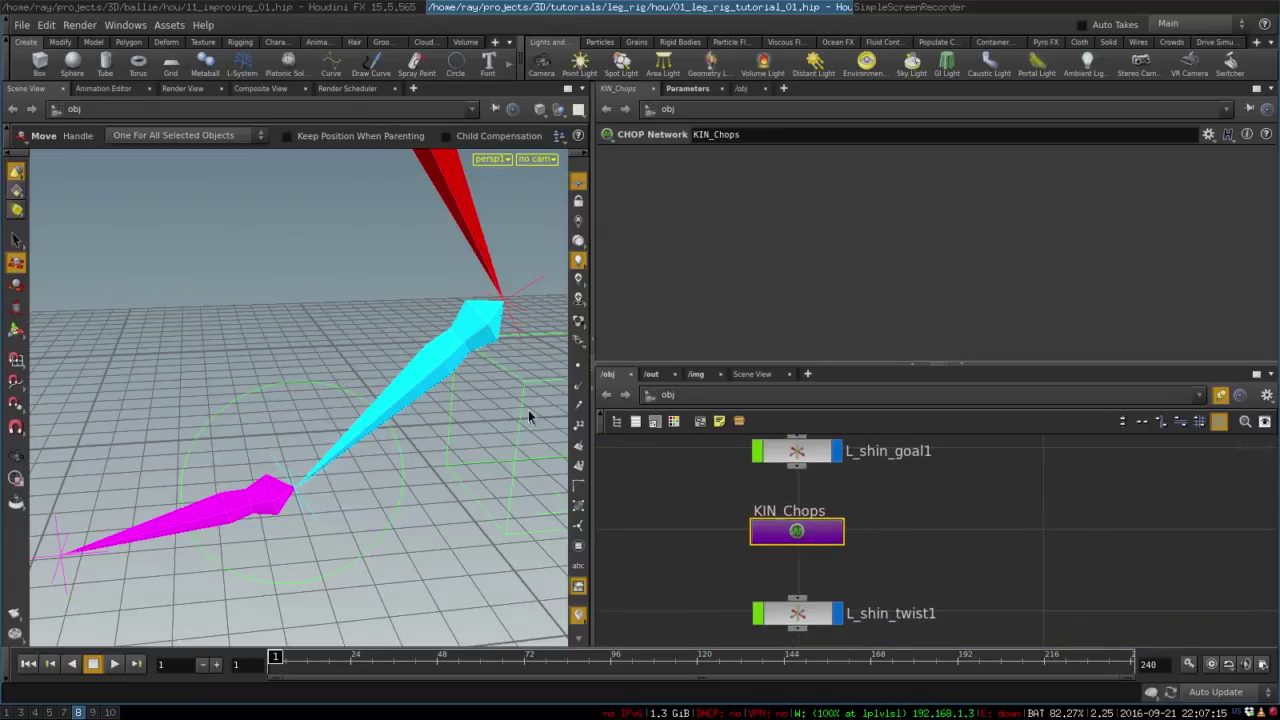
Go inside KIN_Chops and stack the KIN_L_thigh_bone, KIN_L_foot_bone and KIN_L_toe_bone solvers in one column
double_click(789, 535)
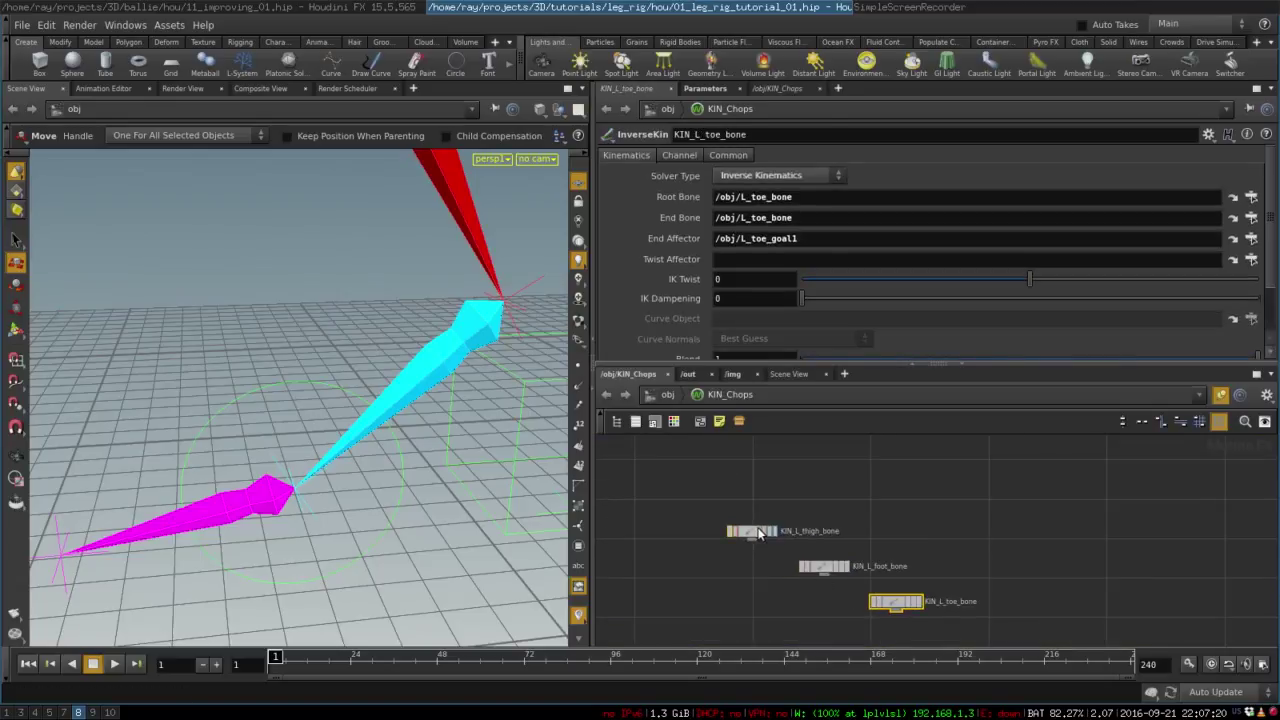
left_click_drag(764, 530, 766, 498)
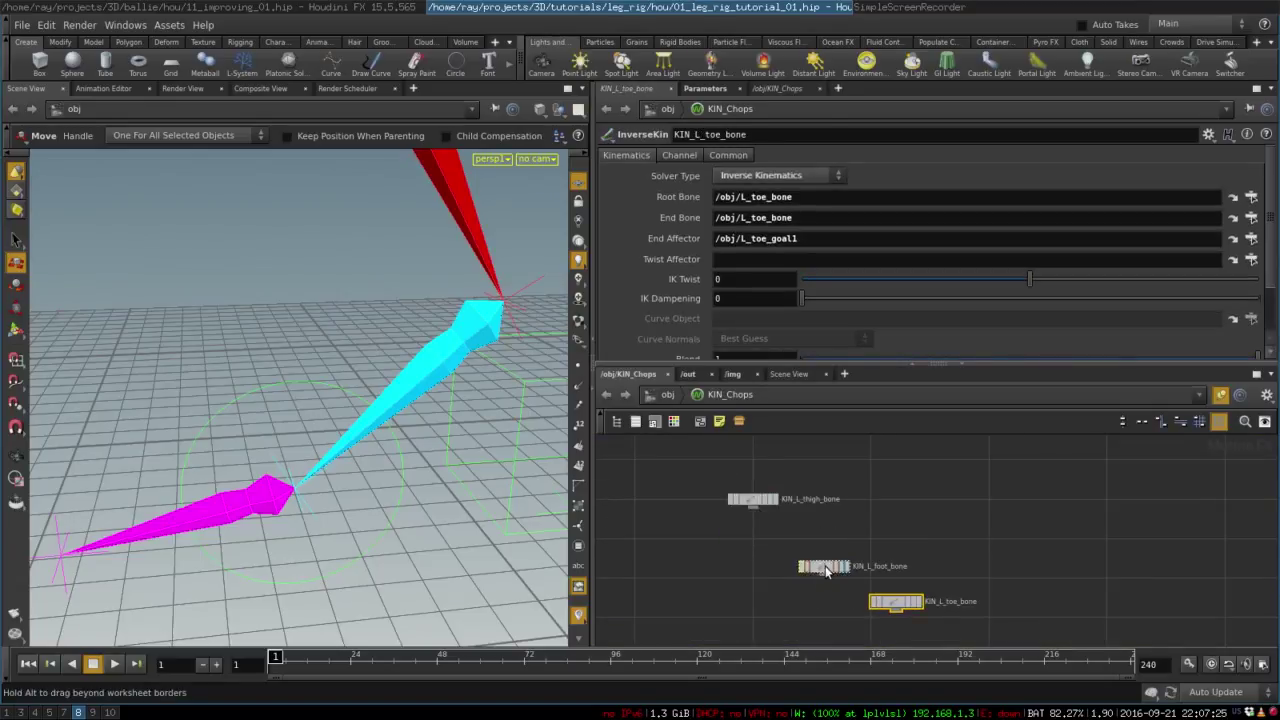
left_click_drag(826, 568, 755, 541)
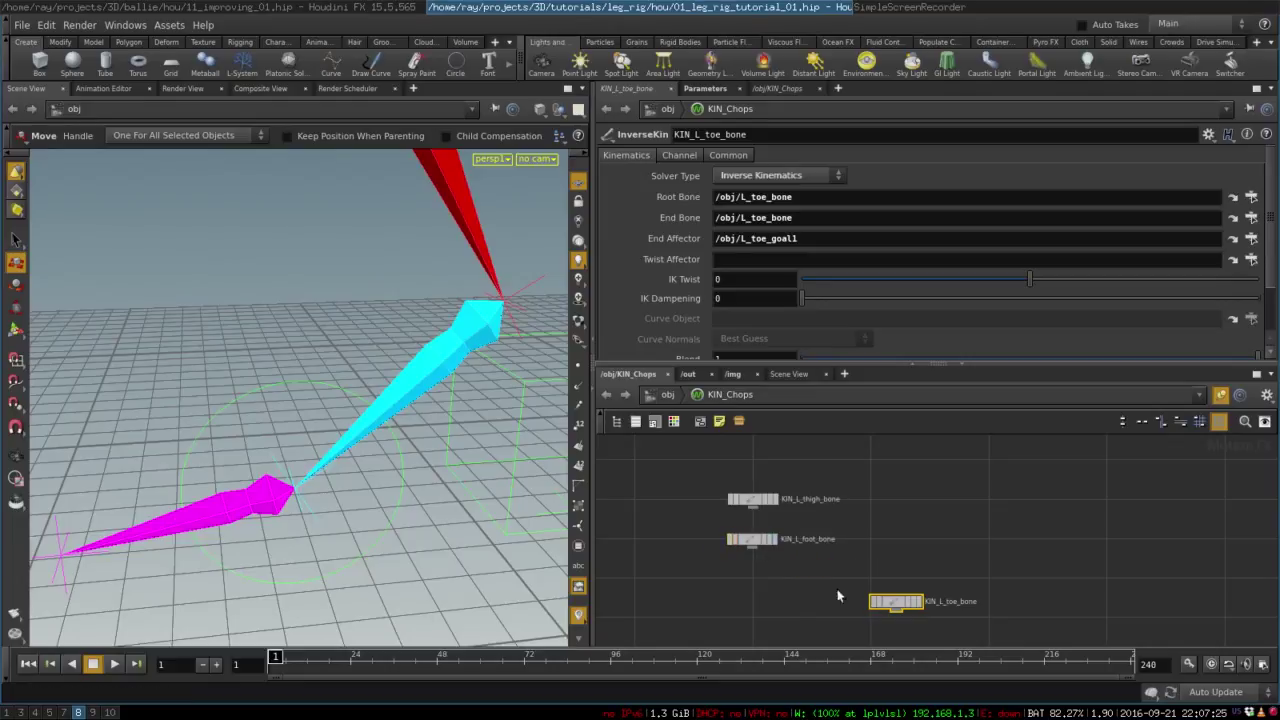
left_click_drag(911, 609, 756, 578)
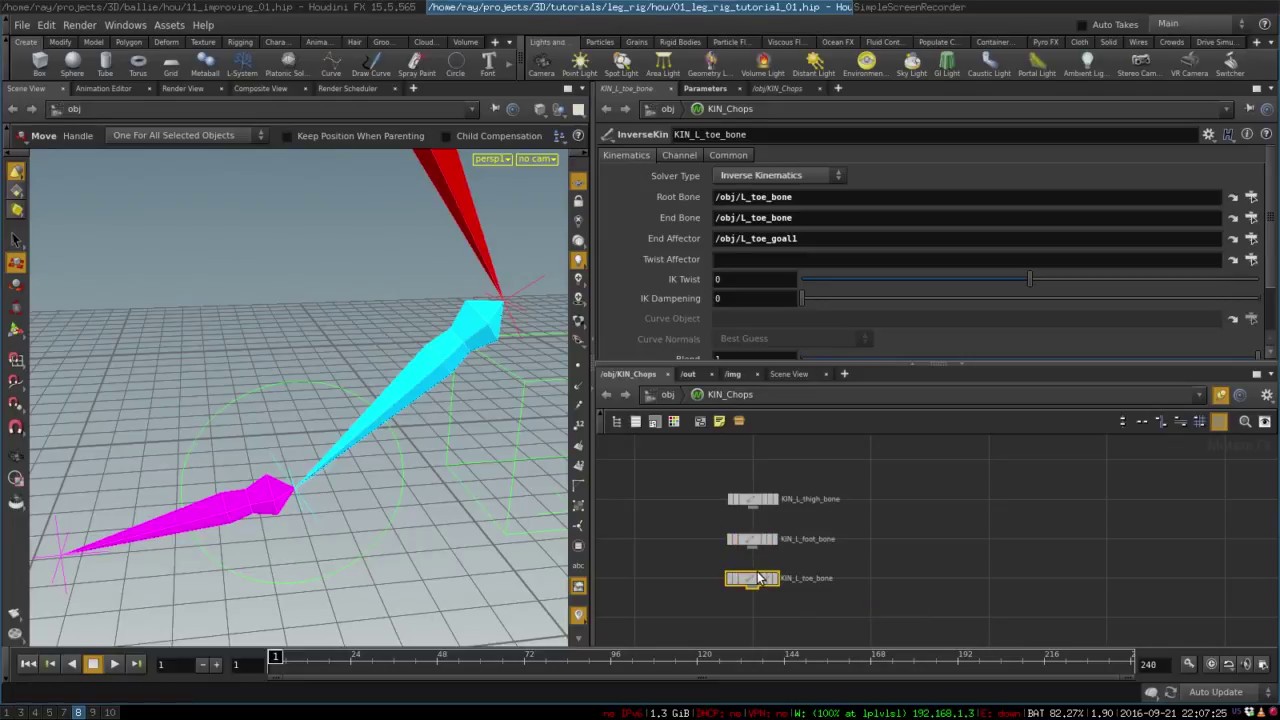
Examine the bone and end affector settings of the KIN_L_foot_bone solver and the foot bone it drives
left_click(756, 543)
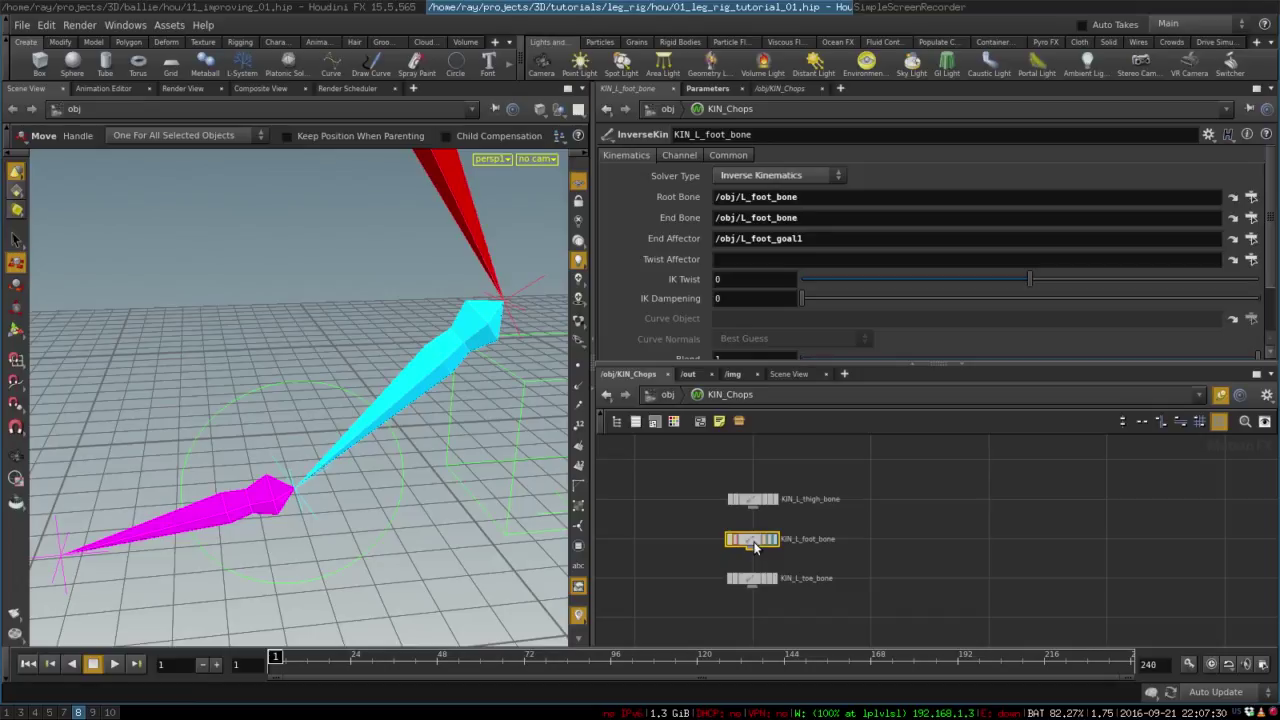
scroll(787, 551, "up", 4)
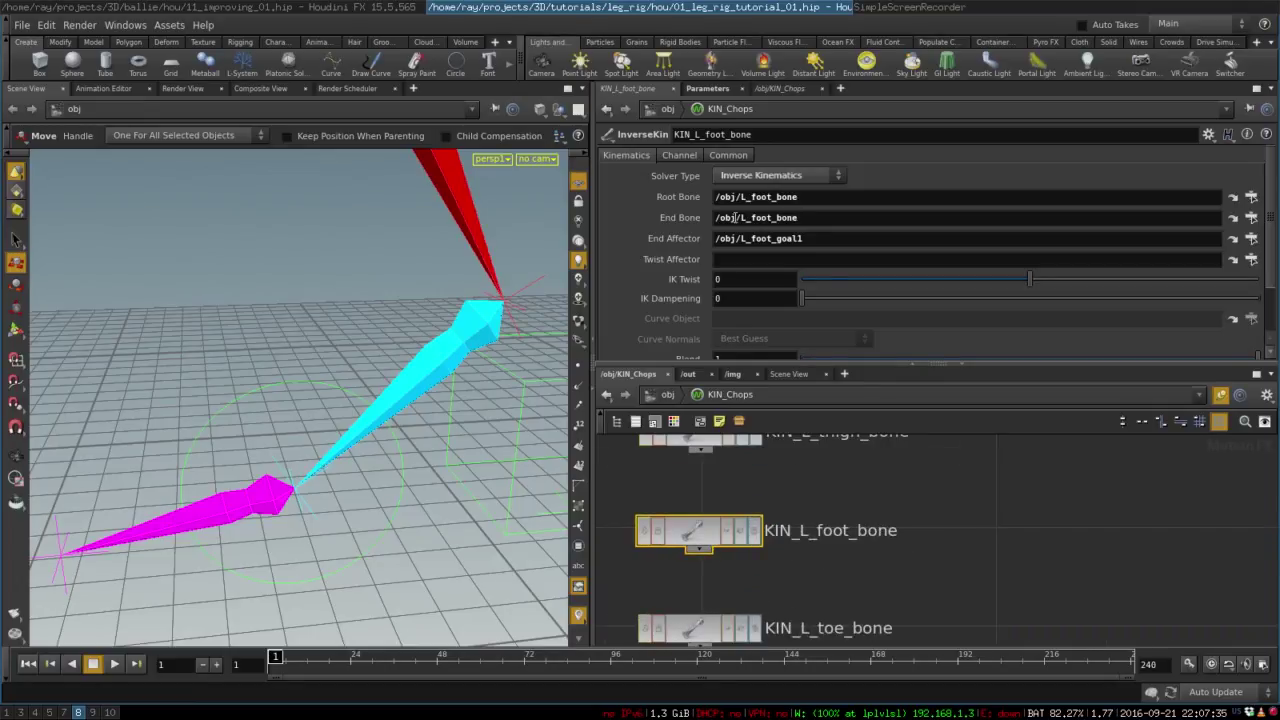
left_click_drag(746, 218, 815, 224)
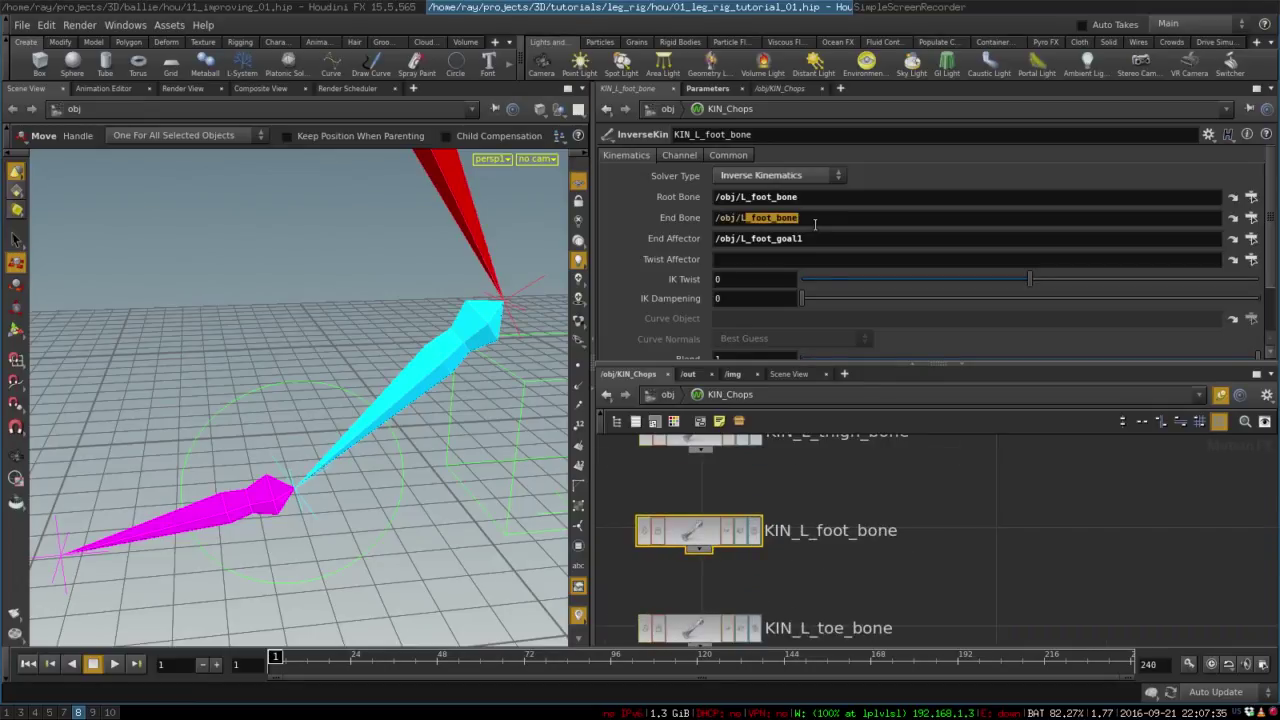
left_click(475, 340)
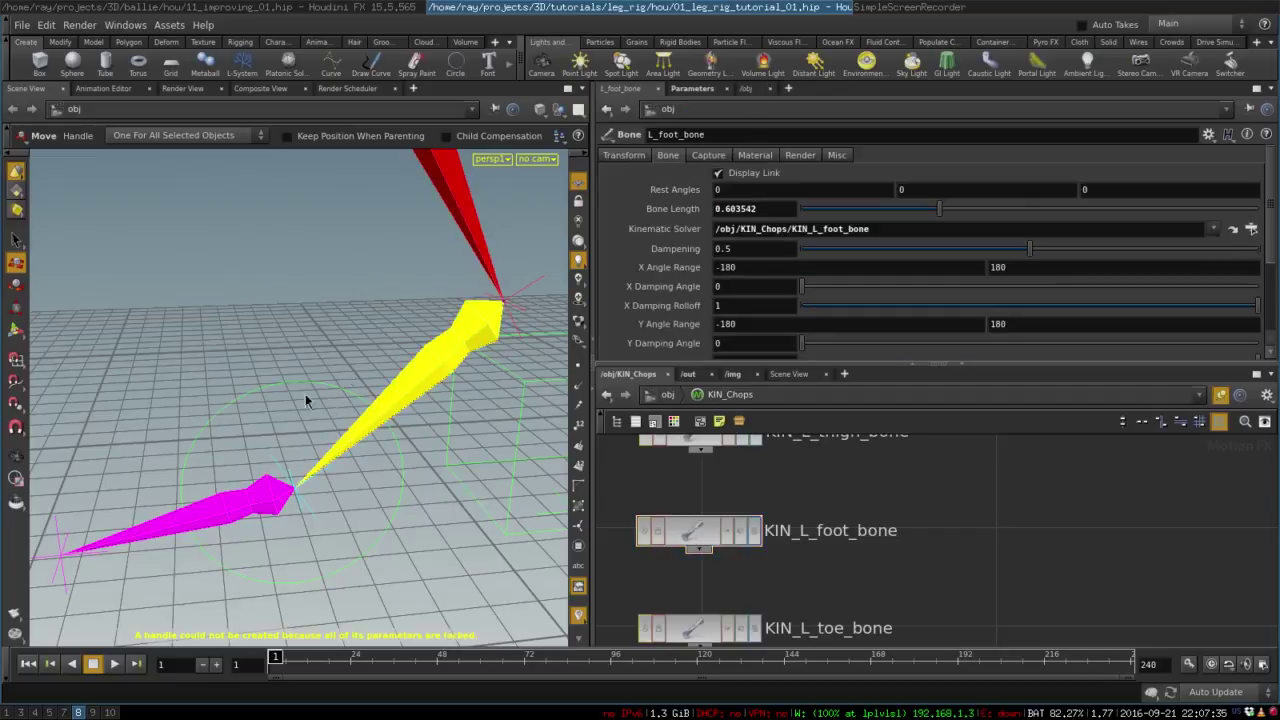
Try moving L_foot_goal1 to test the foot bone's goal, and undo the move
left_click(293, 483)
left_click_drag(280, 466, 268, 443)
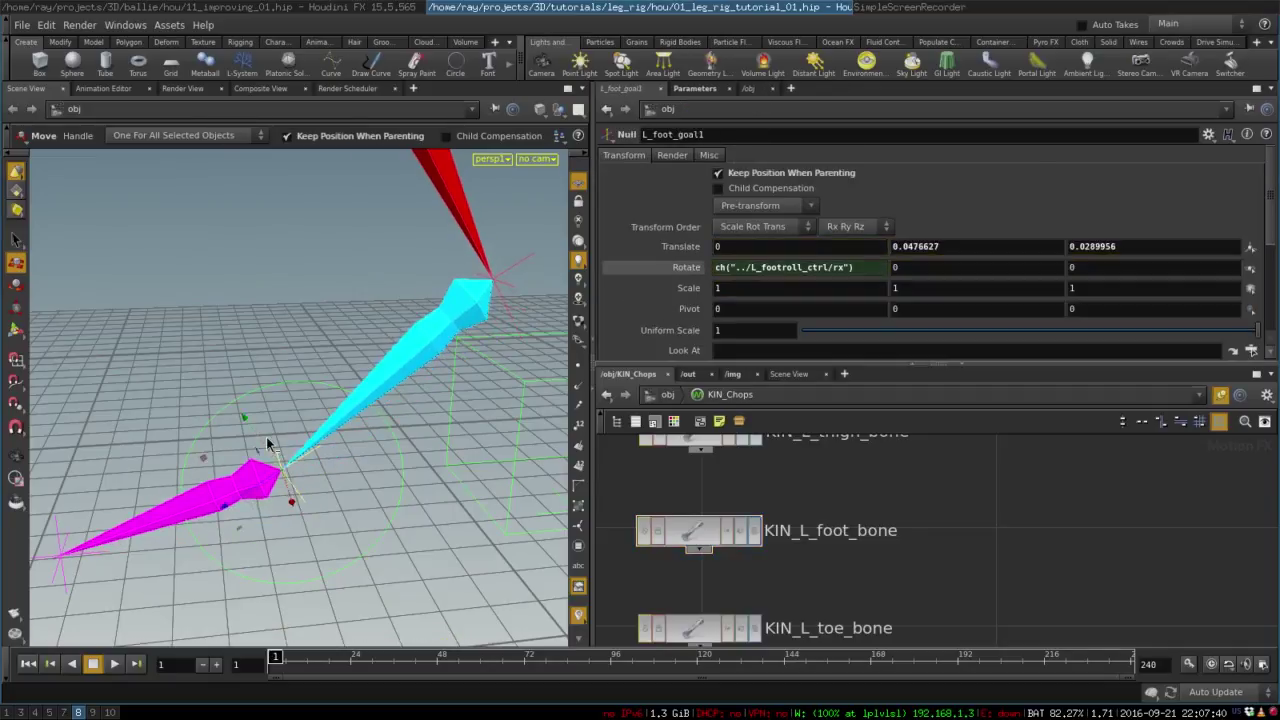
key("ctrl+z")
Examine the foot bone's kinematic solver and the Twist Affector setting of KIN_L_foot_bone
left_click(476, 350)
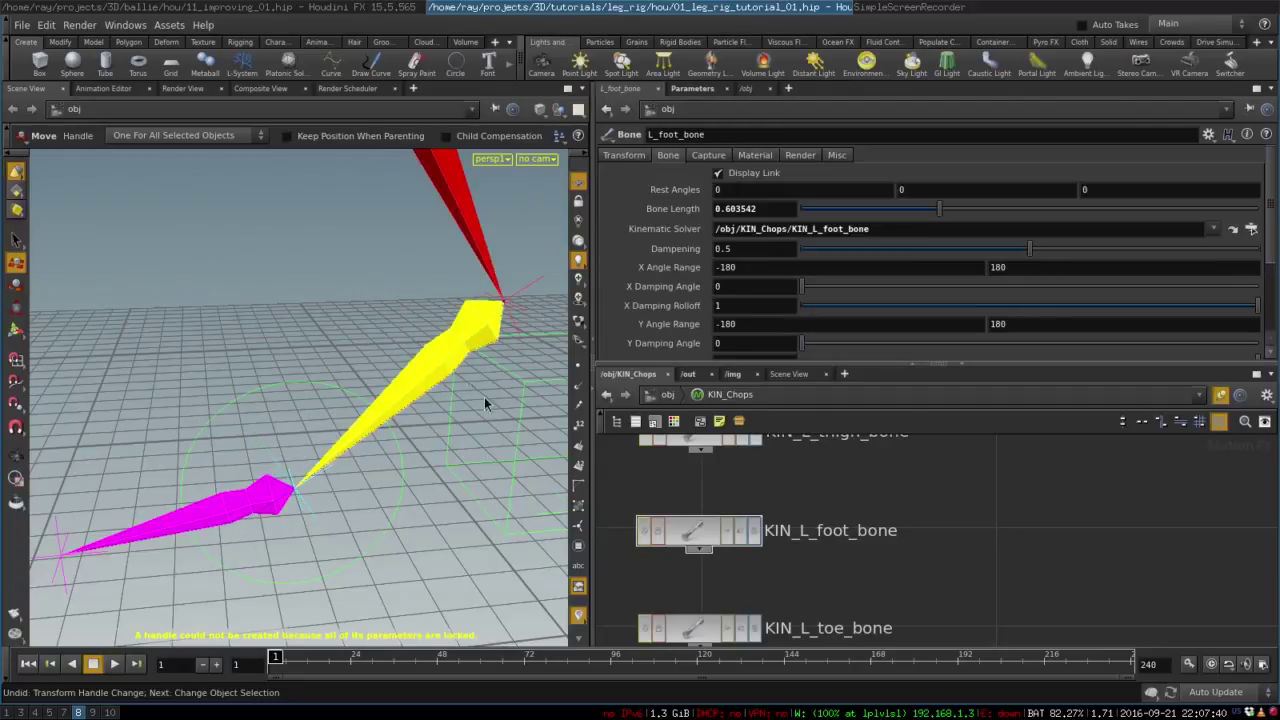
left_click(697, 529)
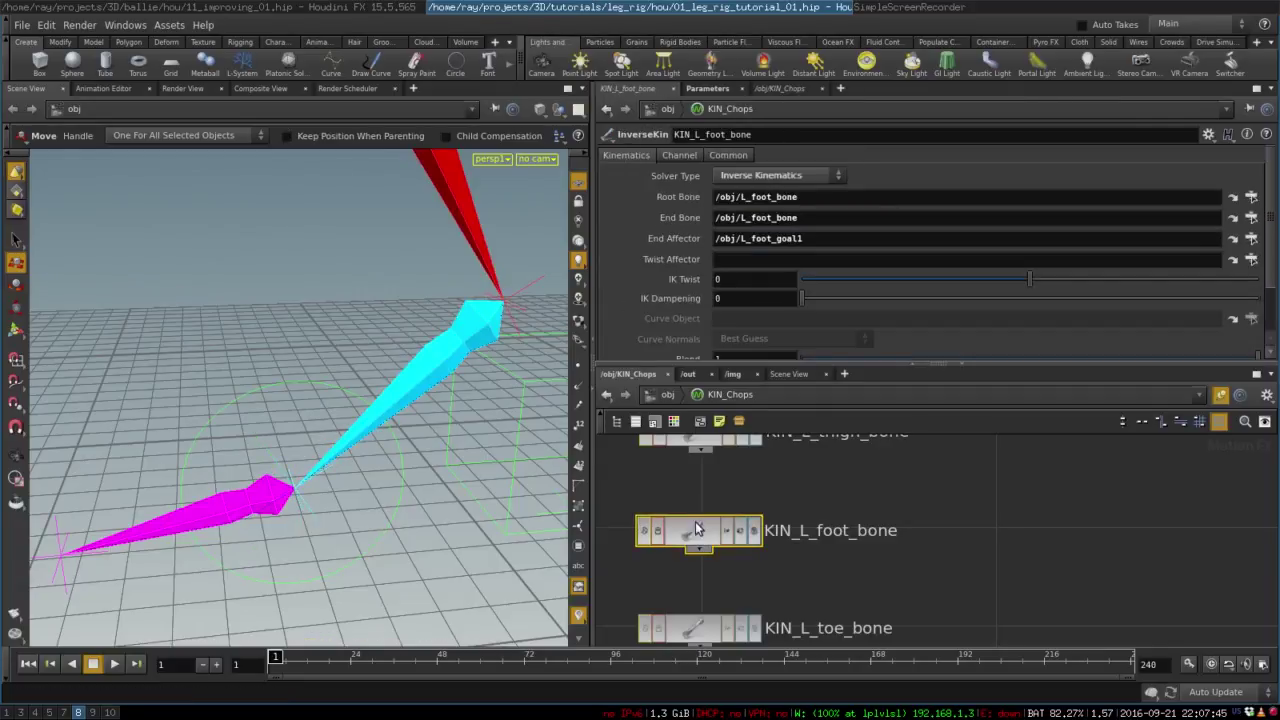
left_click(730, 261)
key("space")
right_click_drag(406, 374, 240, 453)
key("t")
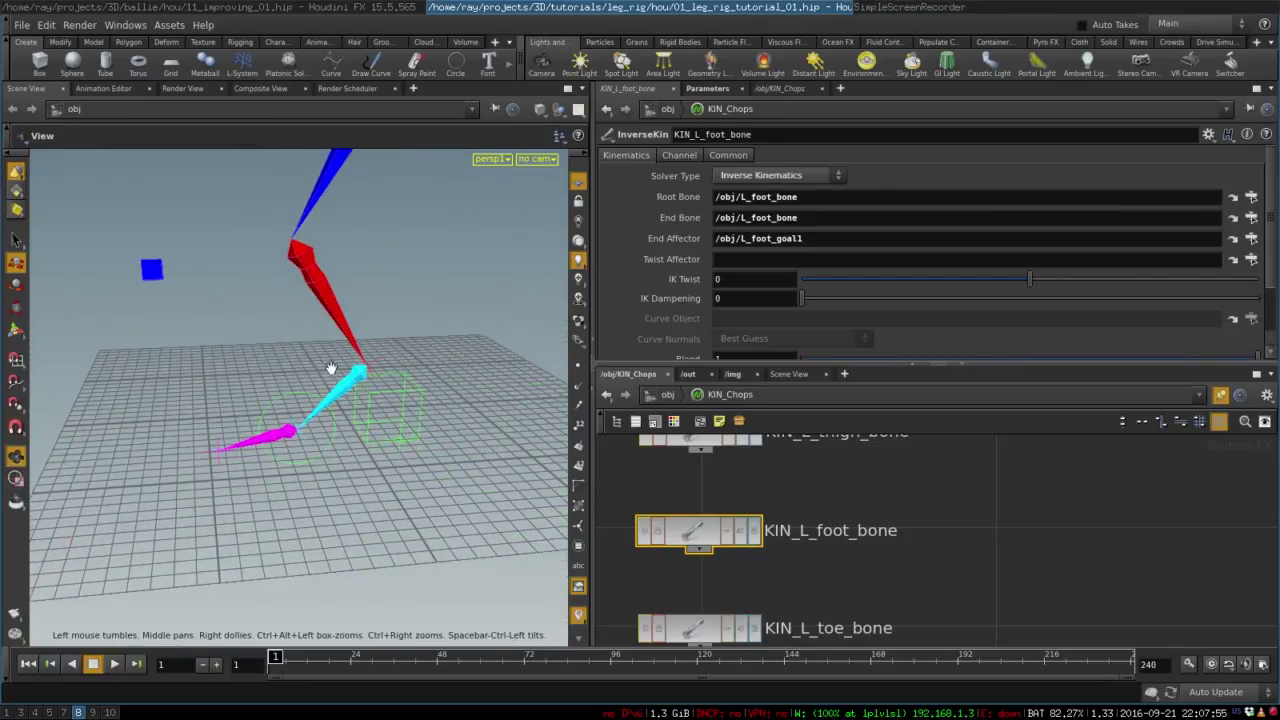
left_click_drag(256, 272, 317, 390)
right_click_drag(317, 390, 364, 386, "alt")
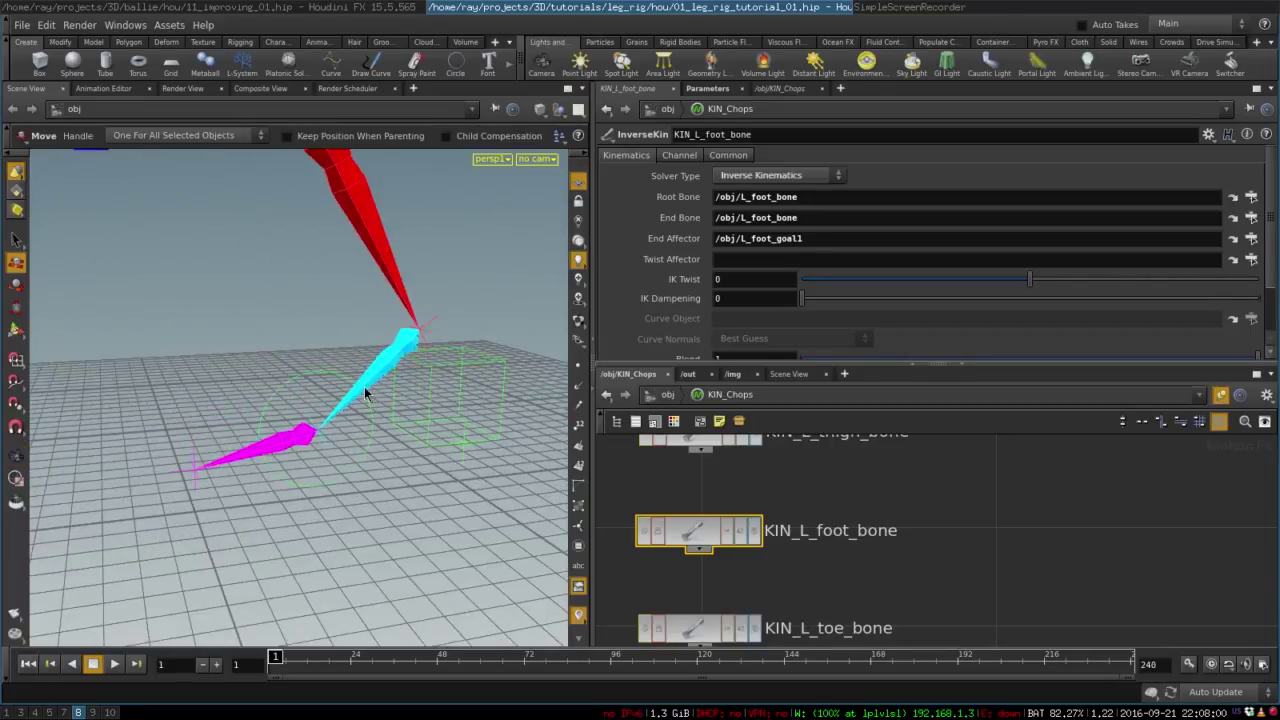
Return to the object level, add a null beside the goal nodes and name it foot_twist_aim
left_click(657, 401)
scroll(900, 510, "down", 5)
key("Tab")
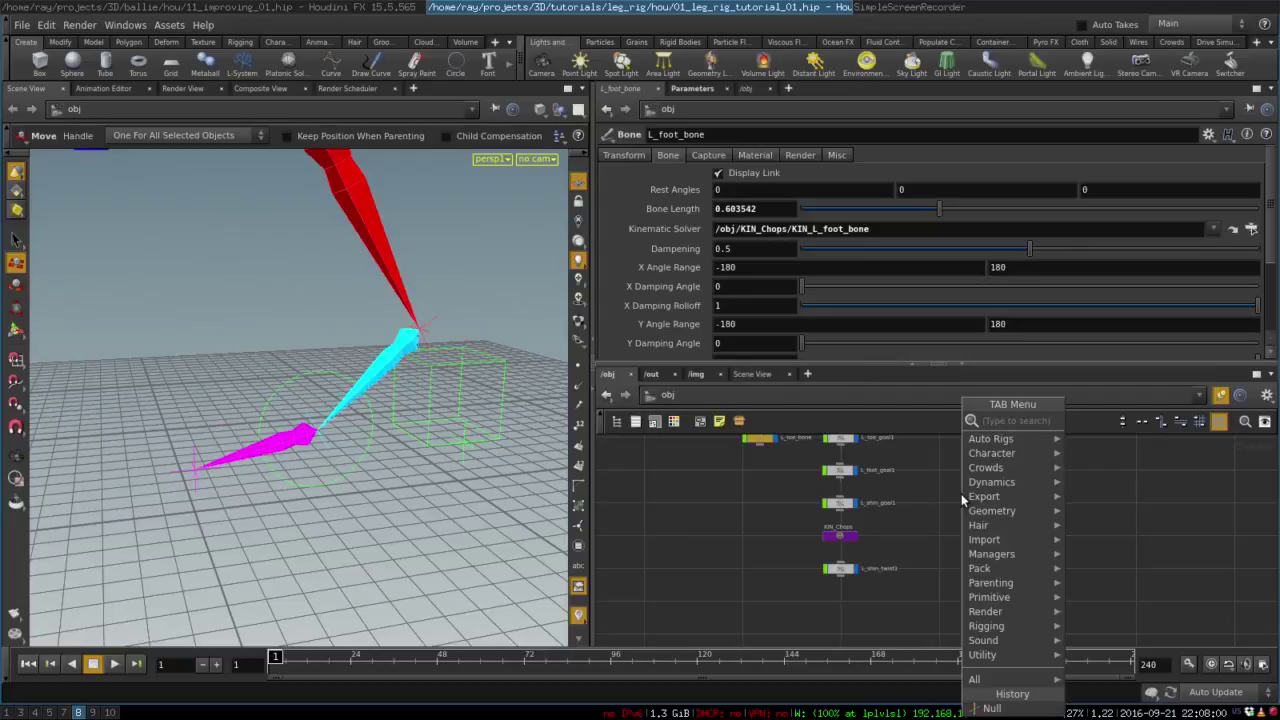
type("nu")
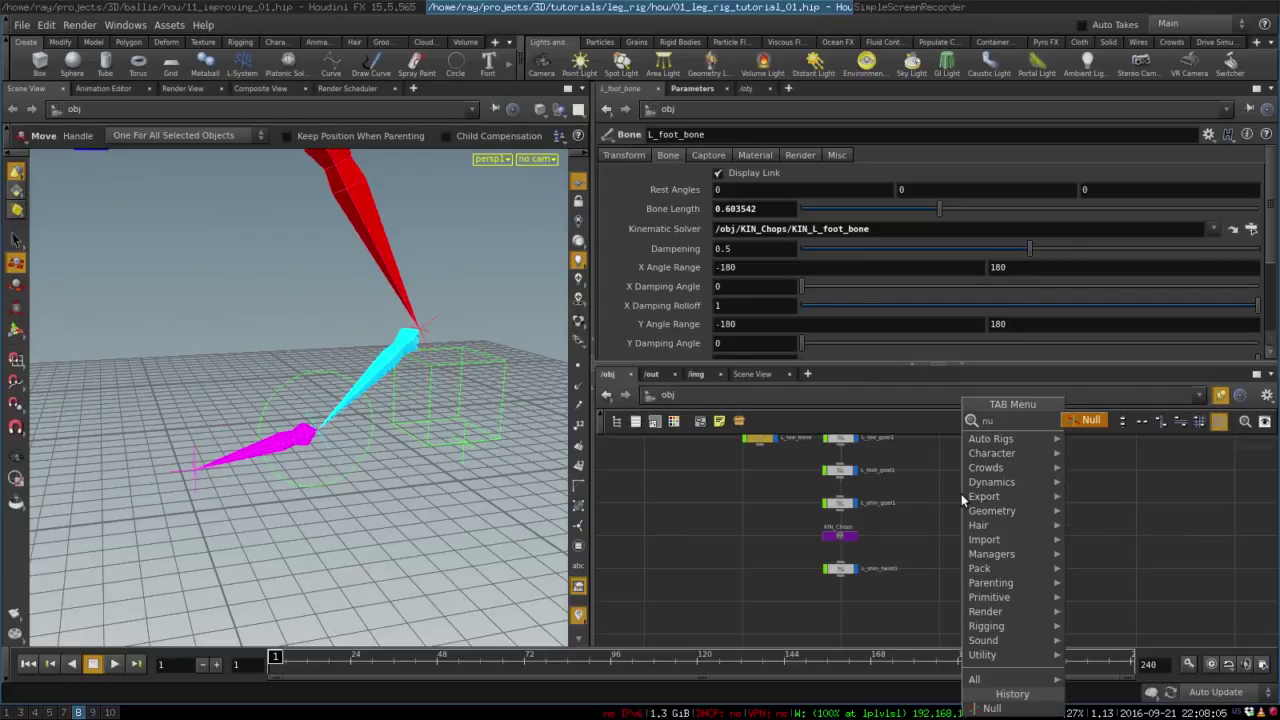
key("Return")
left_click(961, 494)
double_click(990, 492)
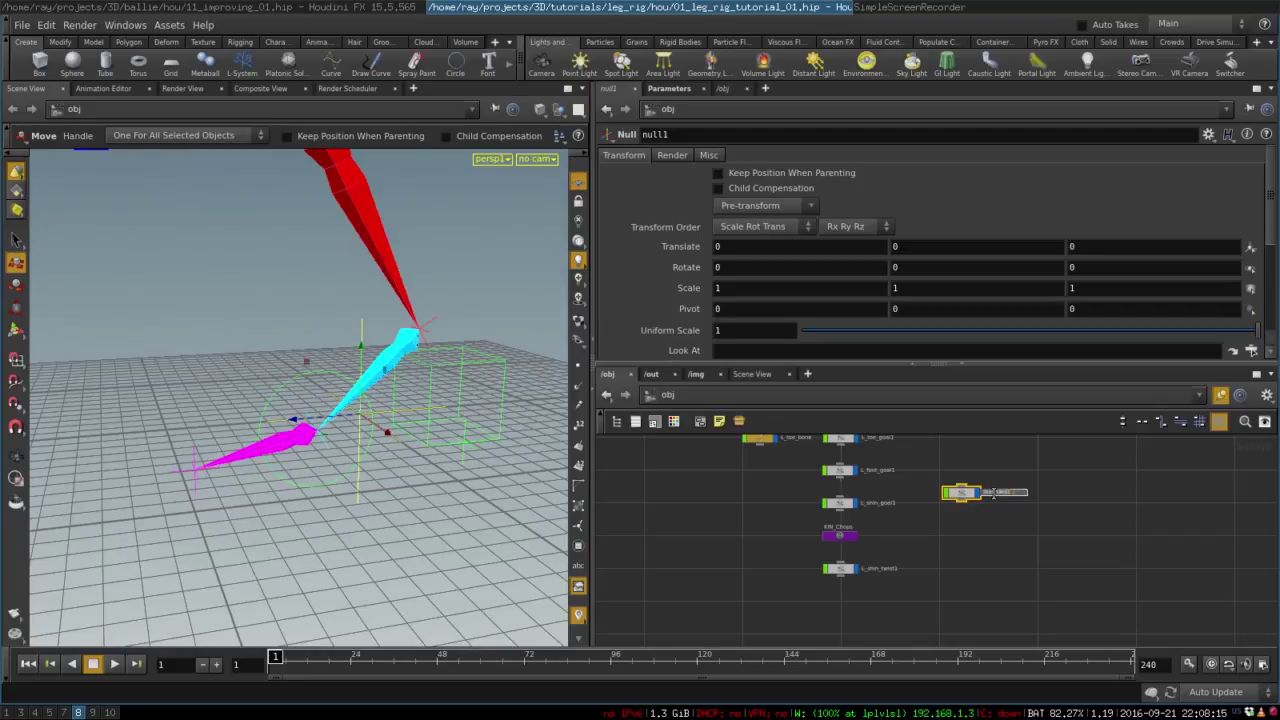
key("Return")
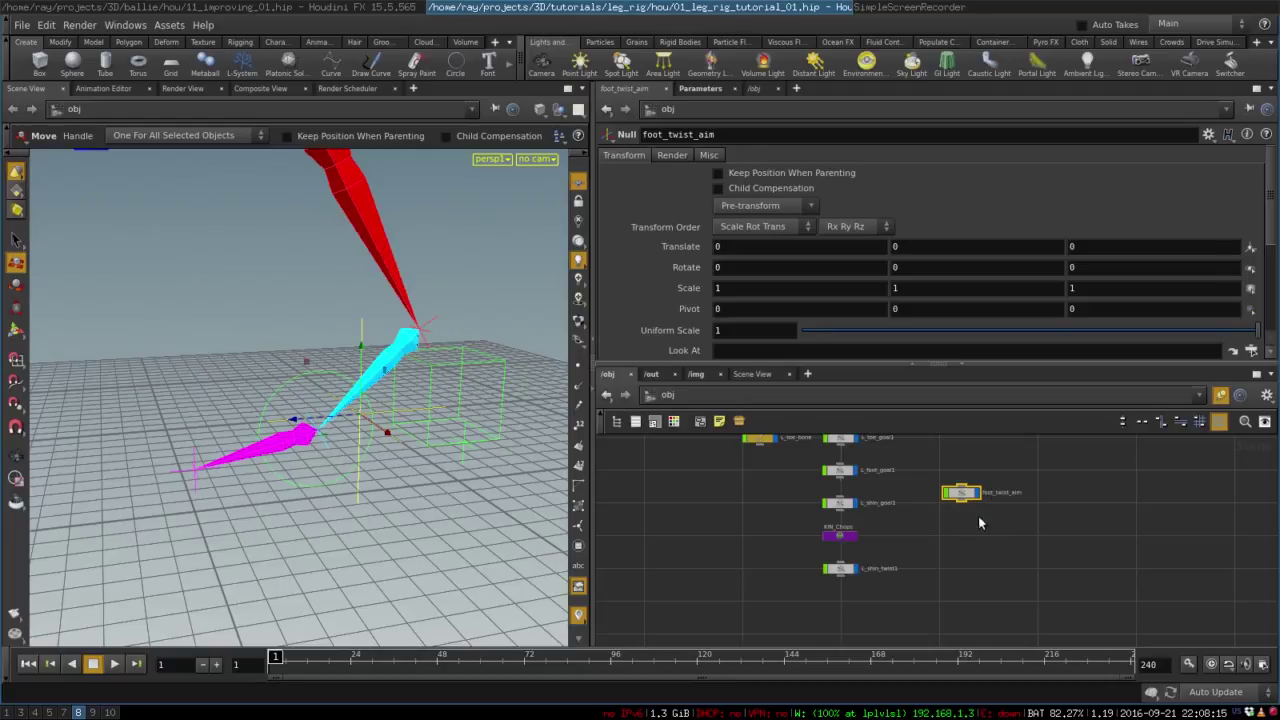
Parent foot_twist_aim to L_footroll_ctrl and place its node below and beside the controller in the network
middle_click_drag(978, 522, 897, 614)
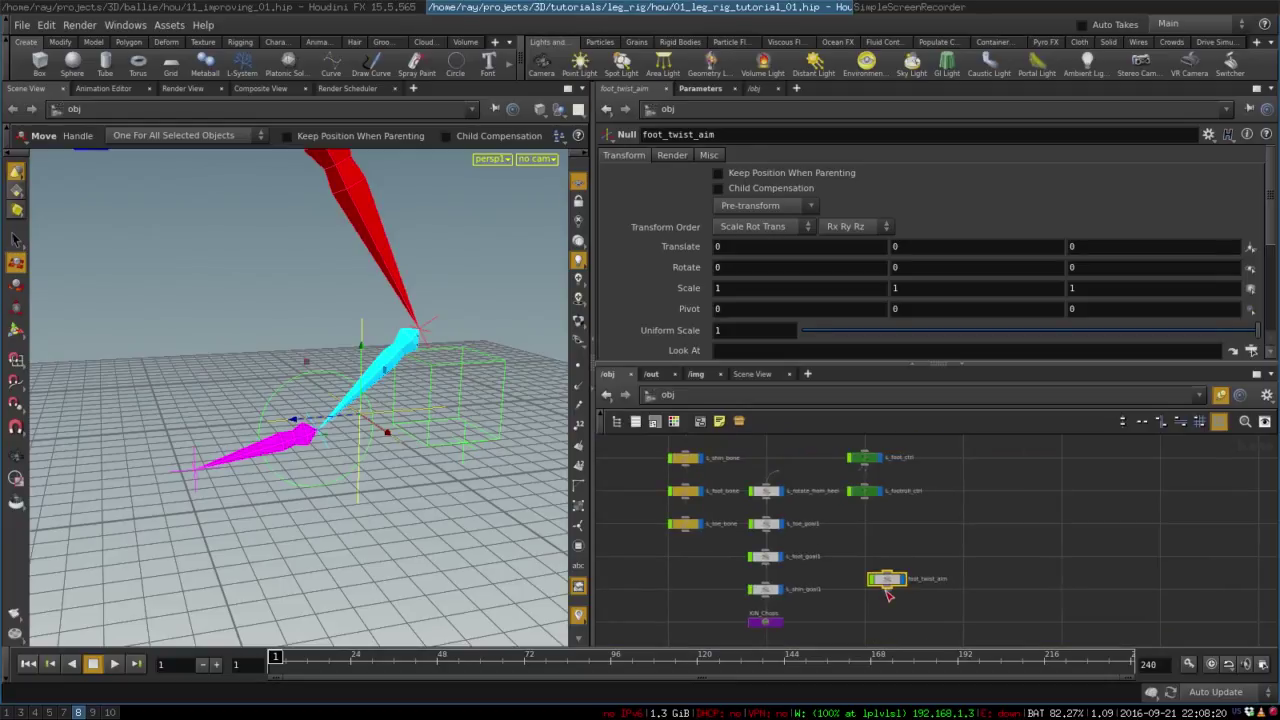
middle_click_drag(914, 542, 916, 512)
left_click(284, 385)
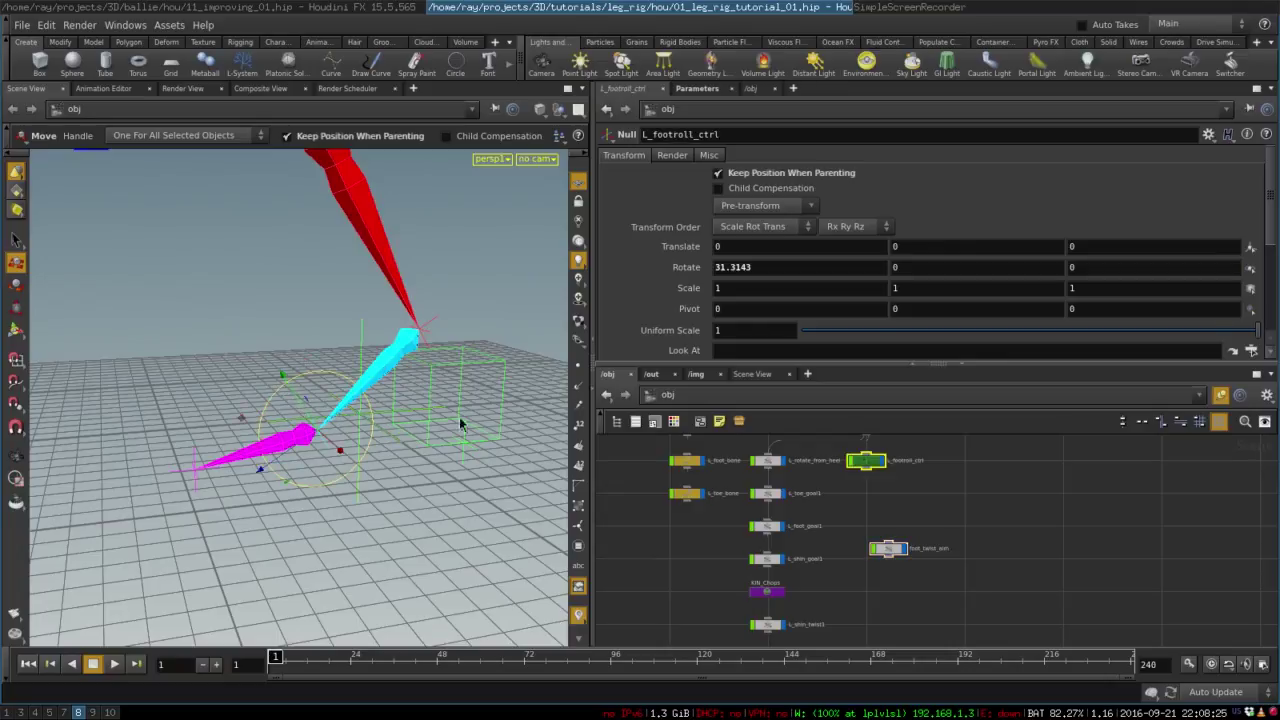
scroll(906, 506, "up", 2)
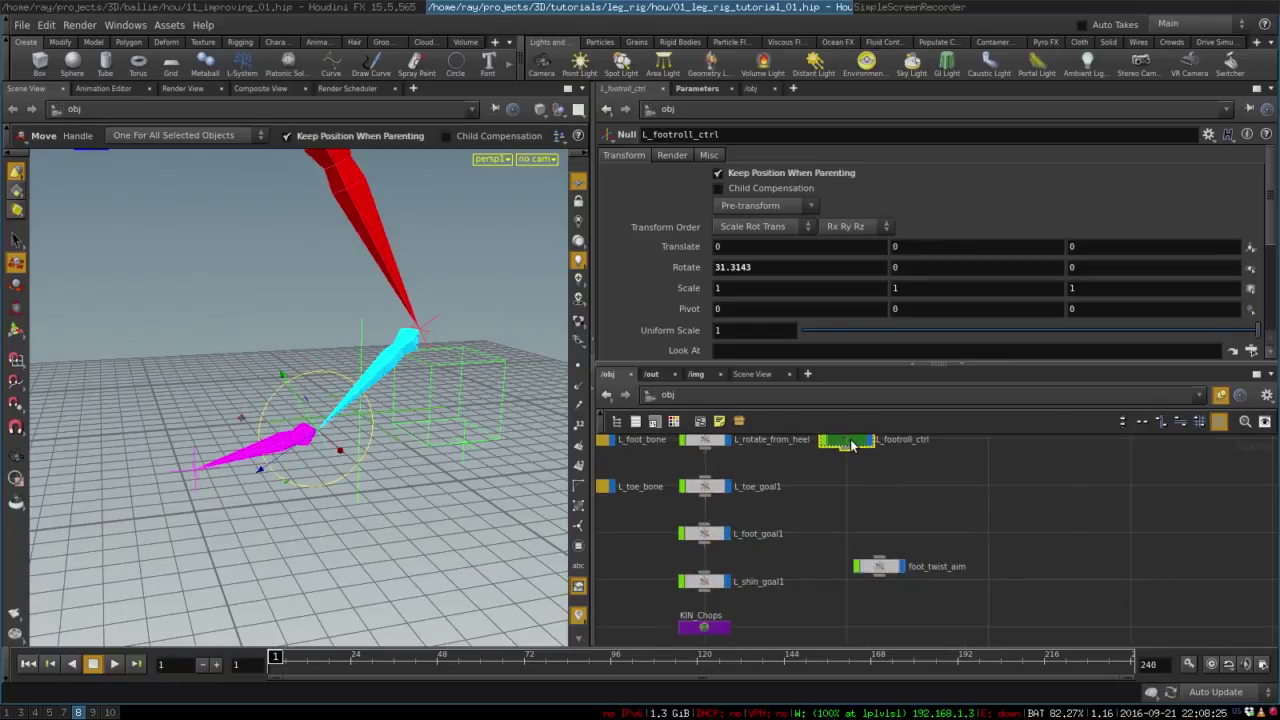
middle_click_drag(846, 526, 809, 499)
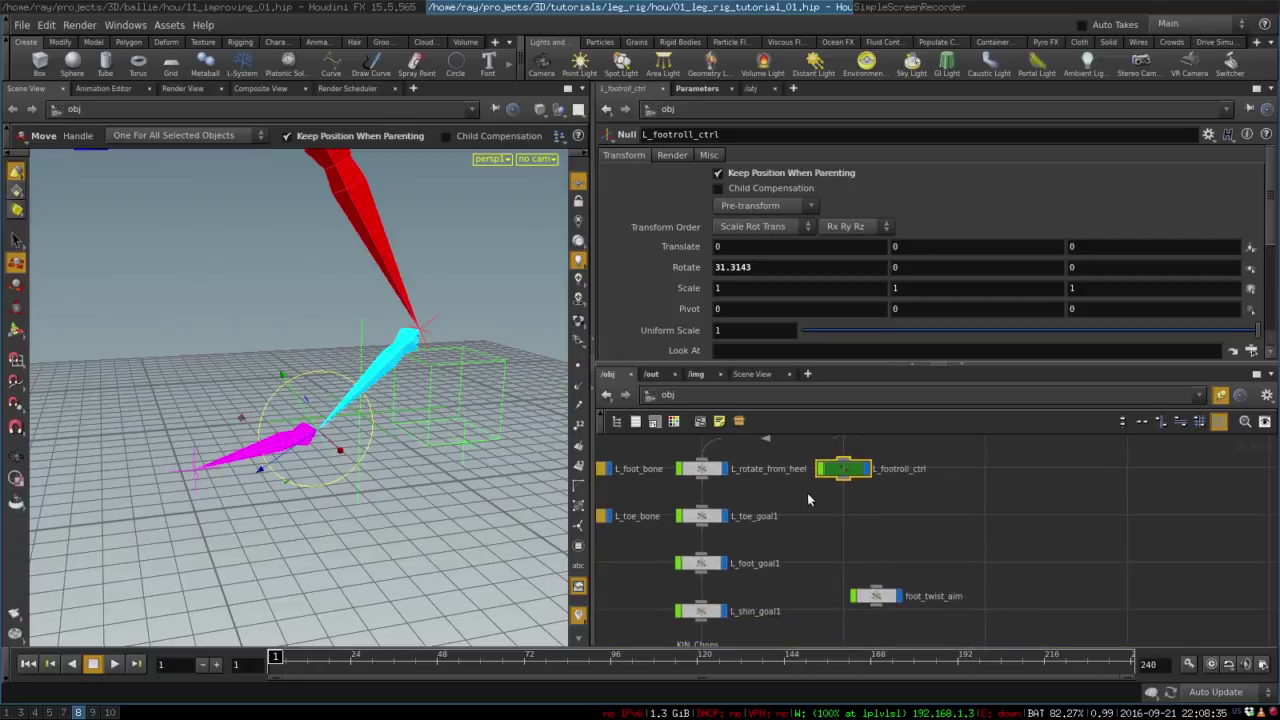
left_click(881, 601)
left_click_drag(881, 601, 845, 484)
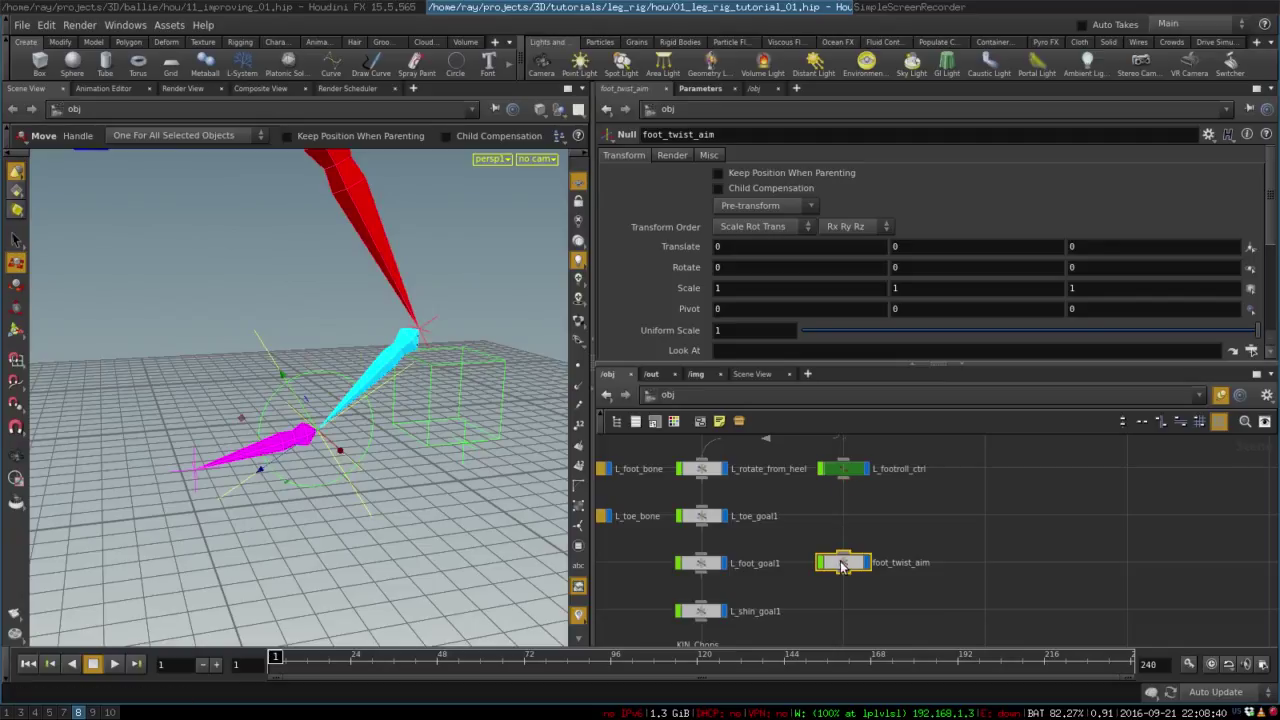
left_click_drag(842, 566, 987, 516)
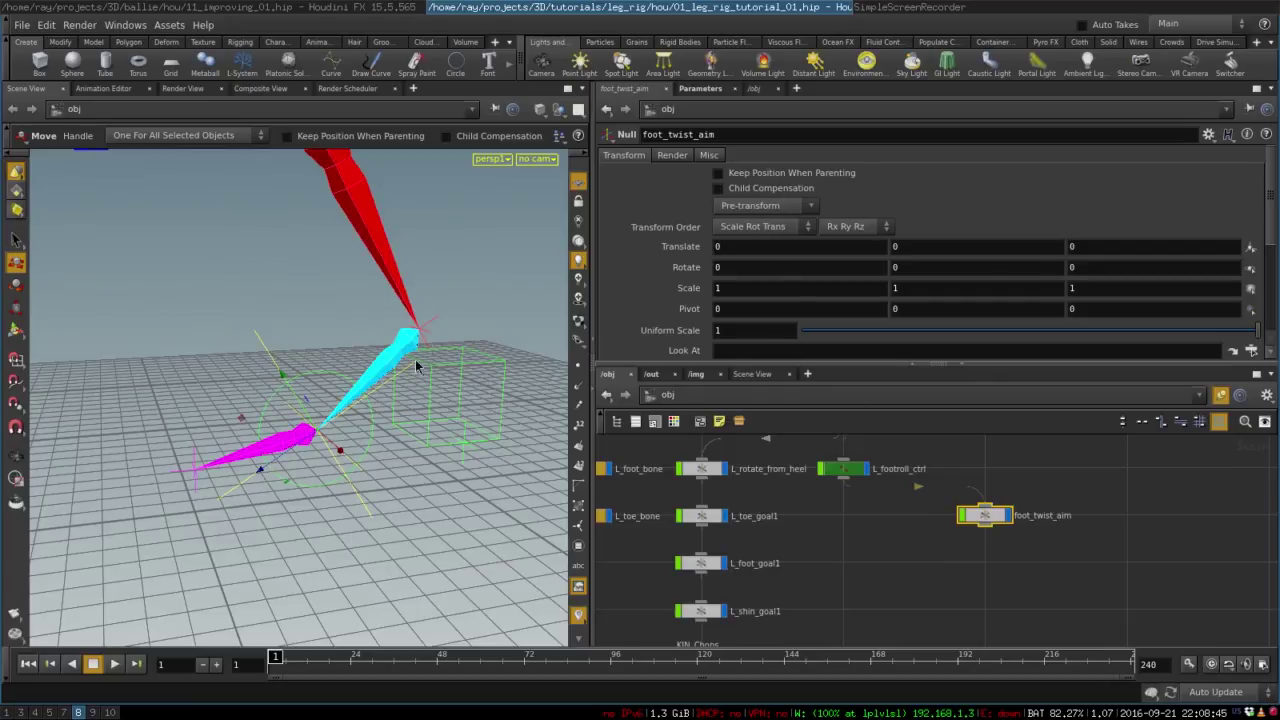
Set the Y translation of foot_twist_aim to 1 so it sits away from the foot bone
right_click_drag(415, 360, 322, 385, "alt")
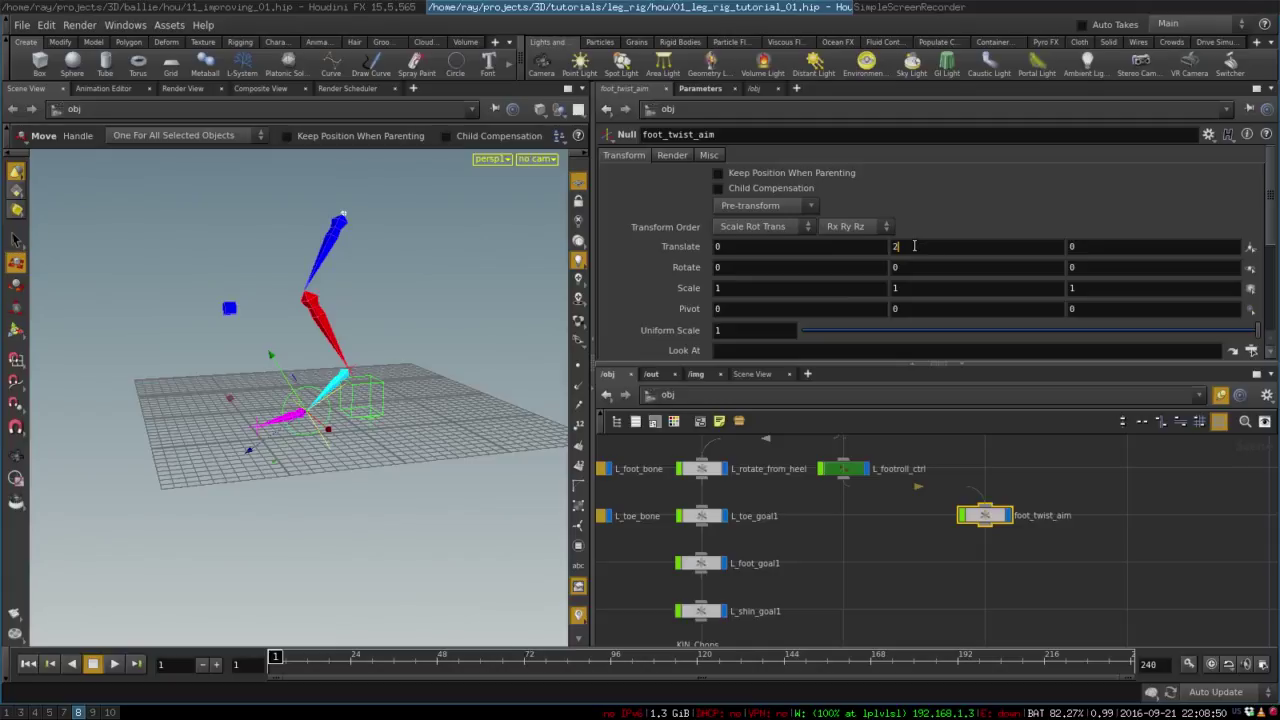
key("Return")
key("BackSpace")
type("1")
key("Return")
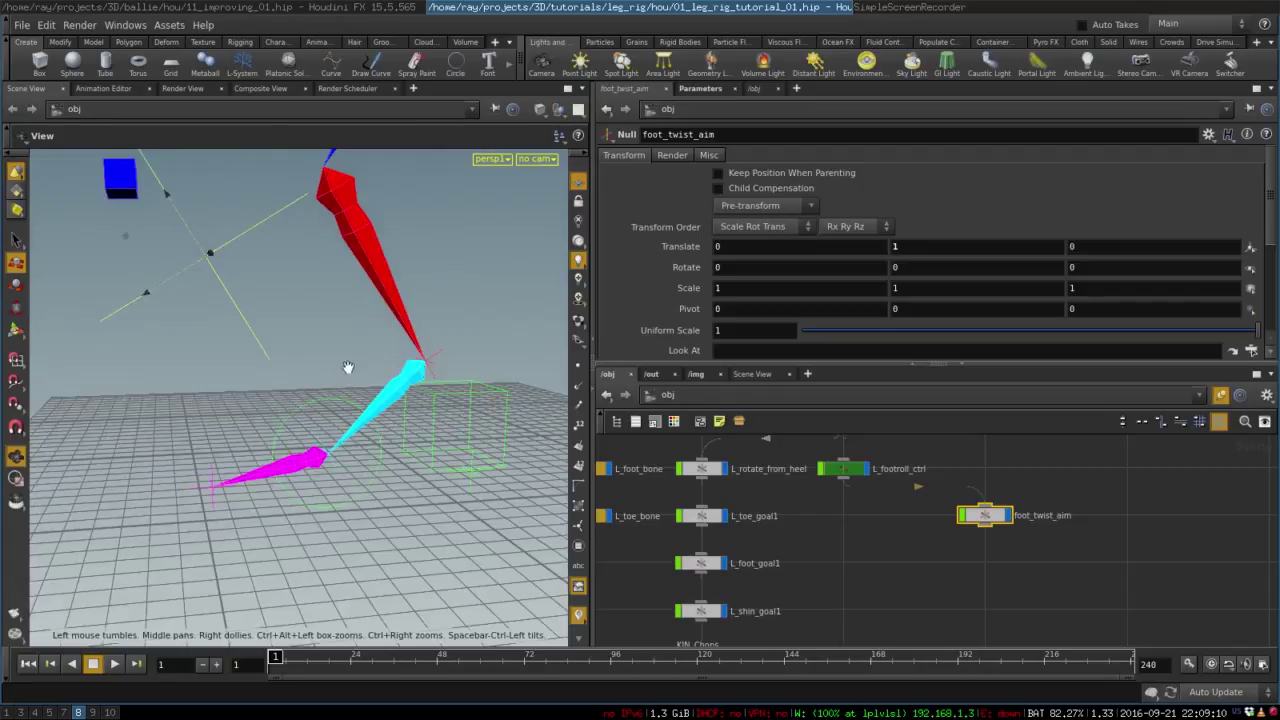
right_click_drag(348, 365, 315, 359, "alt")
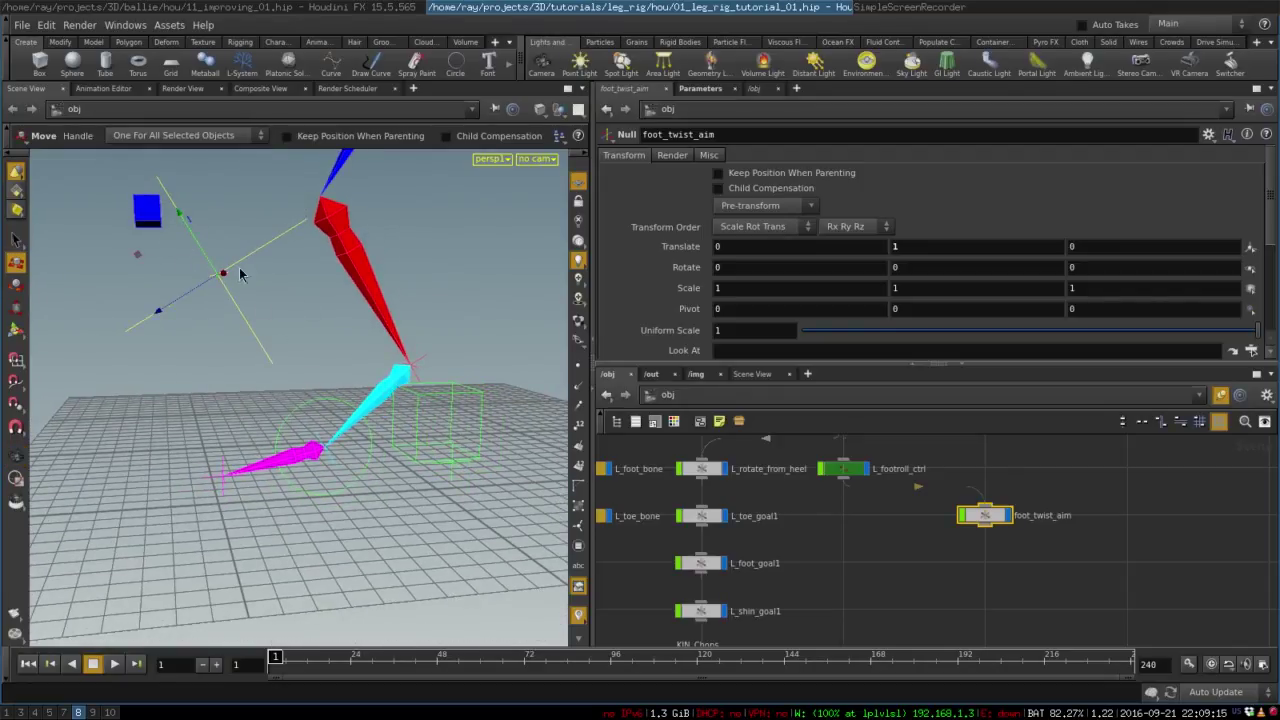
Inside KIN_Chops, set the Twist Affector of KIN_L_foot_bone to foot_twist_aim
middle_click_drag(896, 542, 903, 490)
scroll(902, 484, "down", 2)
middle_click_drag(826, 595, 831, 552)
double_click(760, 545)
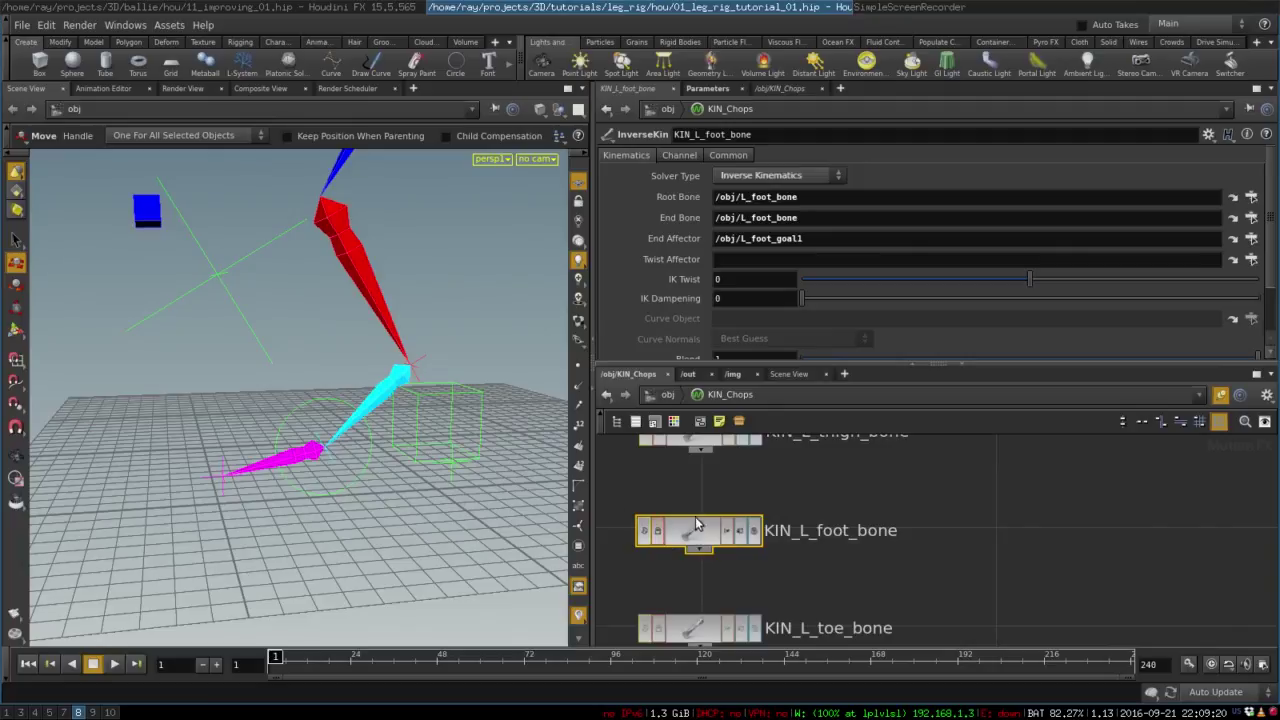
left_click_drag(691, 530, 693, 528)
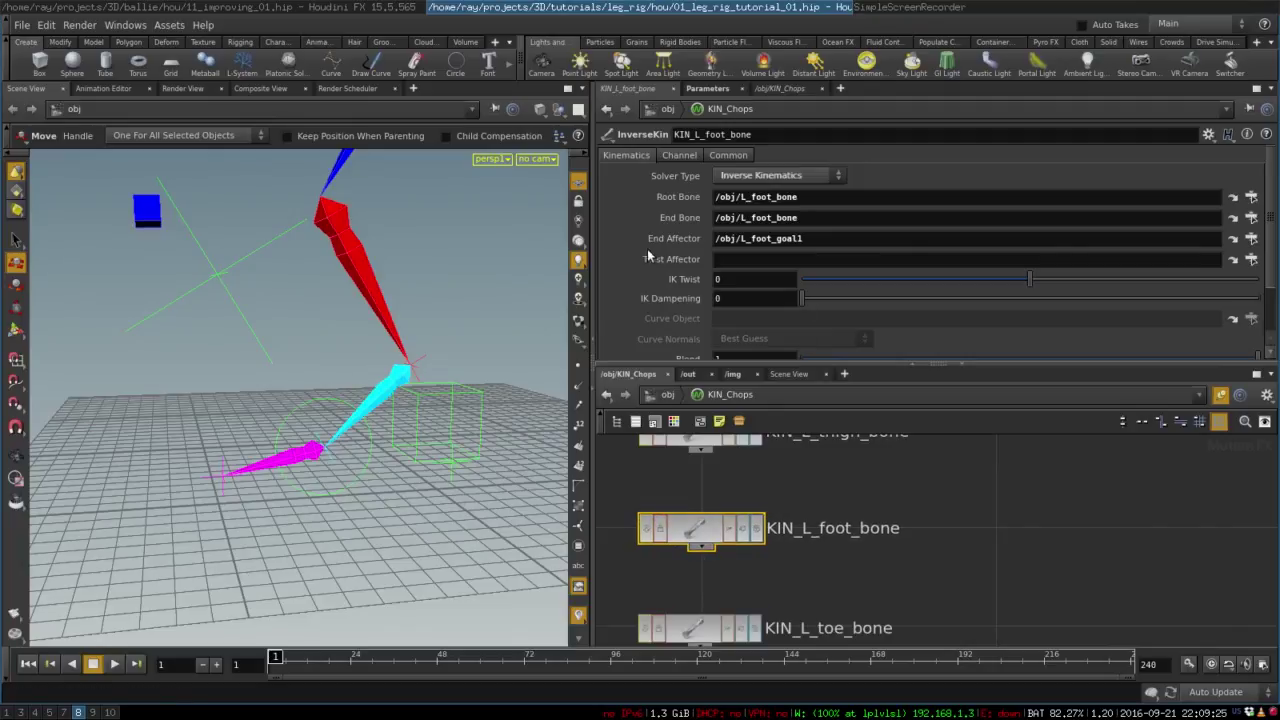
left_click(1202, 262)
left_click(1253, 259)
left_click(1252, 259)
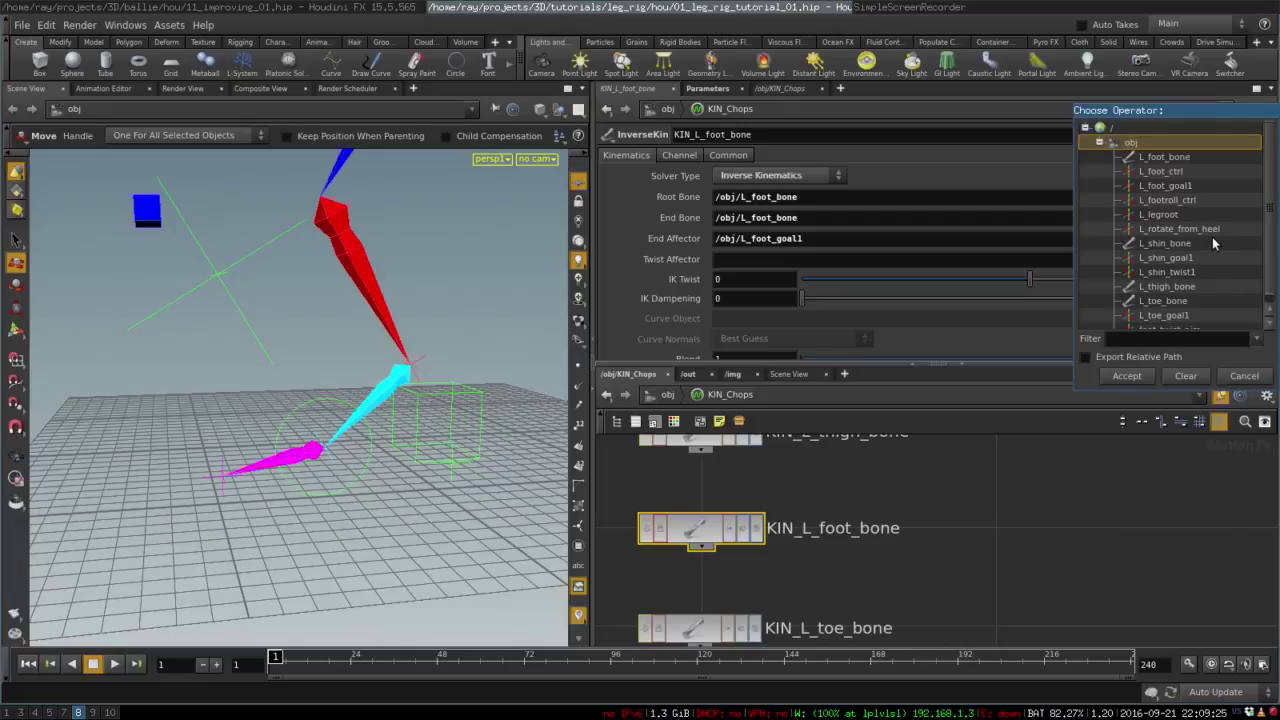
scroll(1213, 243, "down", 1)
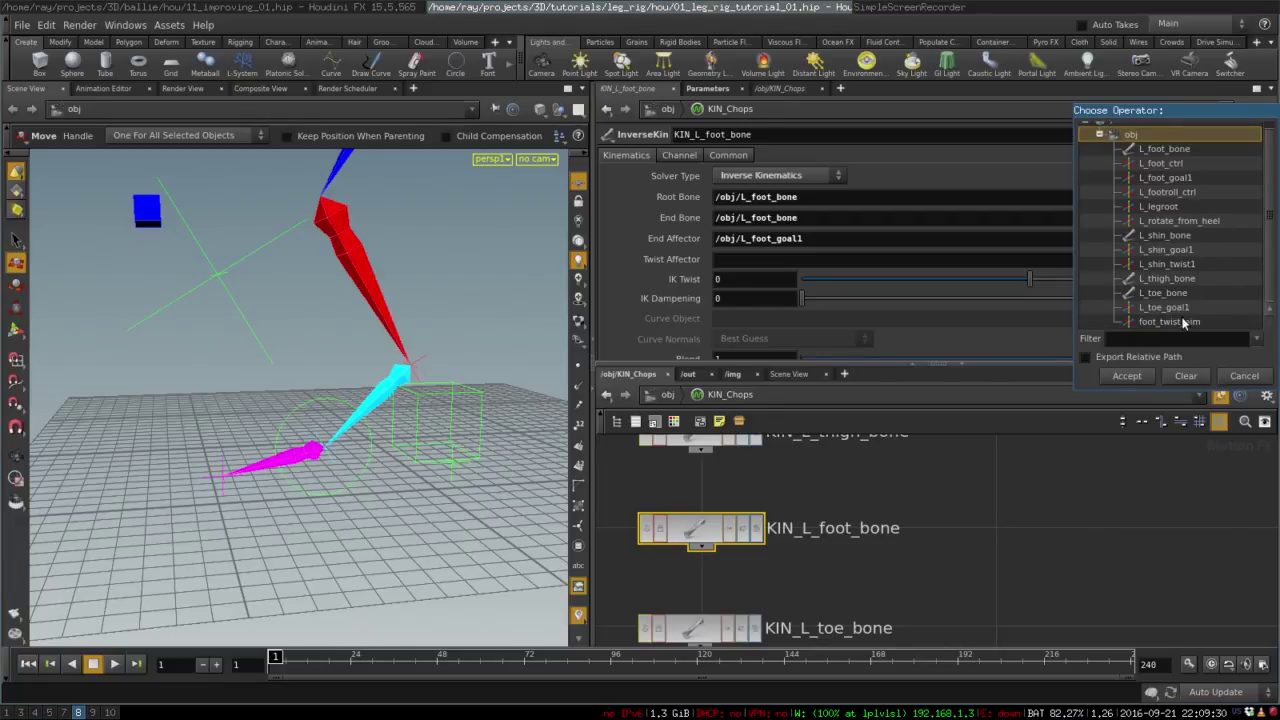
left_click(1145, 322)
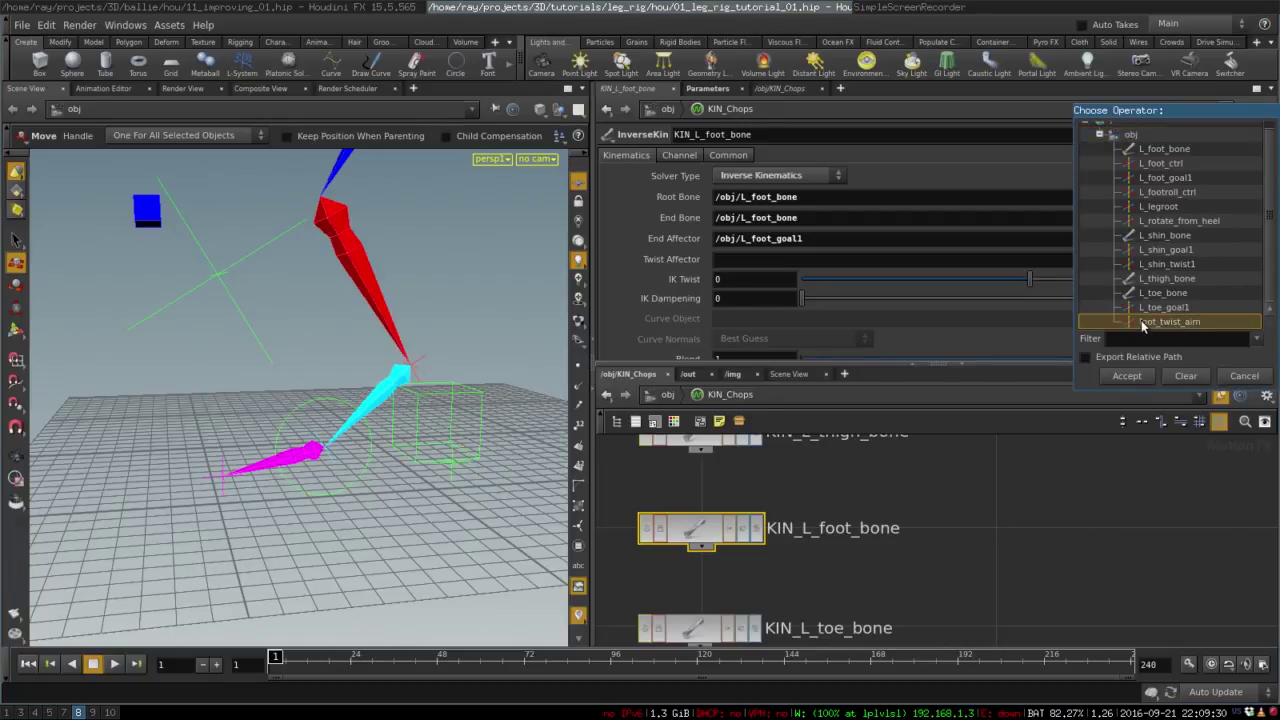
left_click(1127, 376)
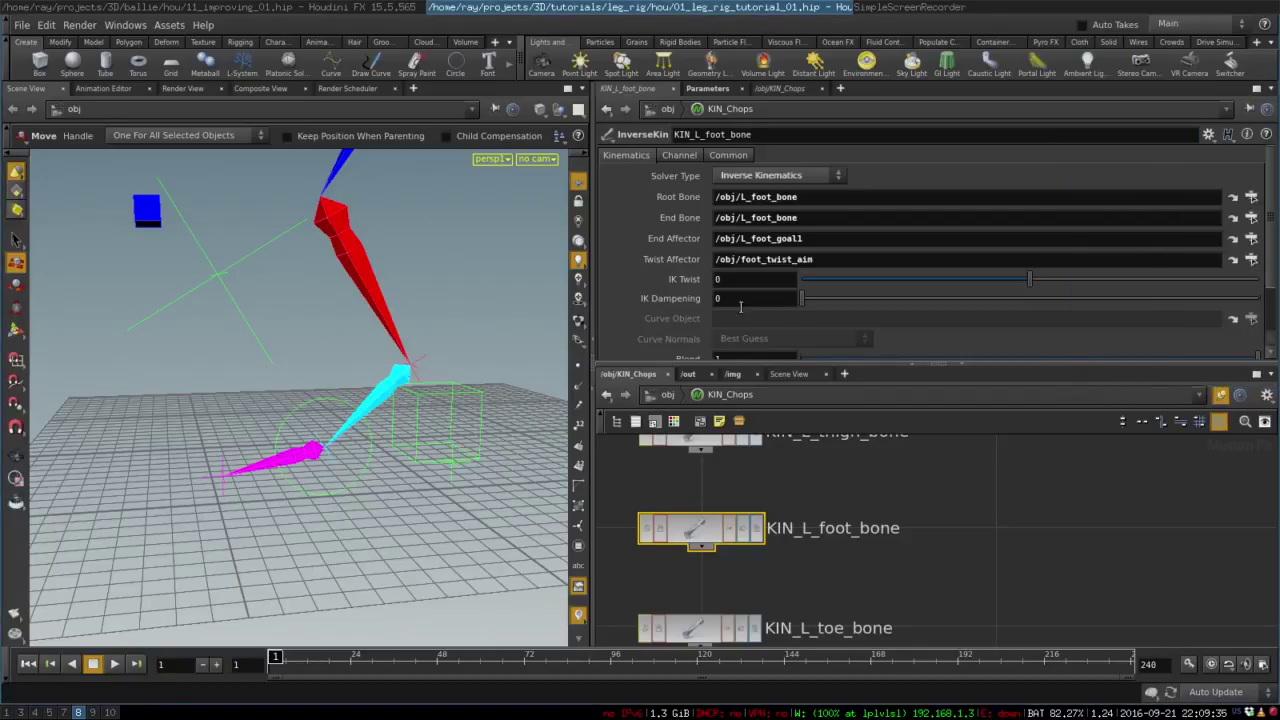
Try clearing the Twist Affector of KIN_L_foot_bone to compare the foot bone's orientation, and undo the change
key("space")
mouse_move(471, 363)
left_mouse_down()
mouse_move(527, 358)
mouse_move(471, 360)
mouse_move(465, 372)
left_mouse_up()
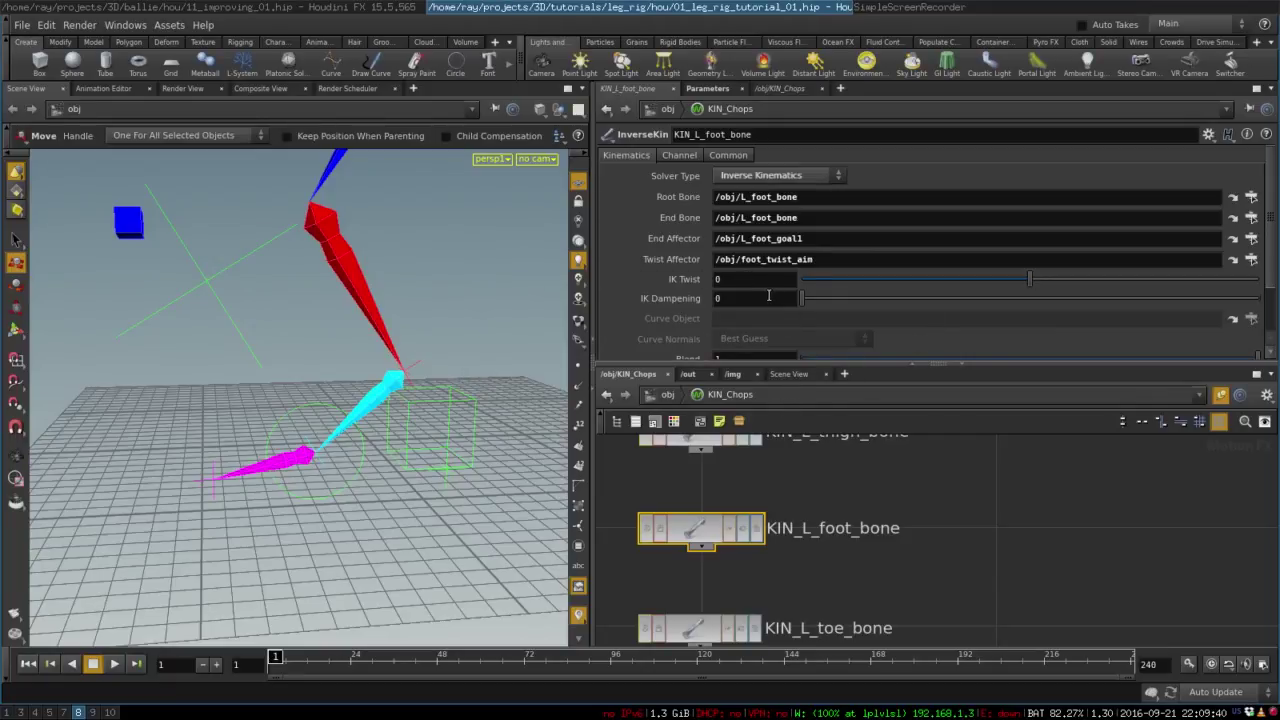
left_click_drag(714, 259, 814, 260)
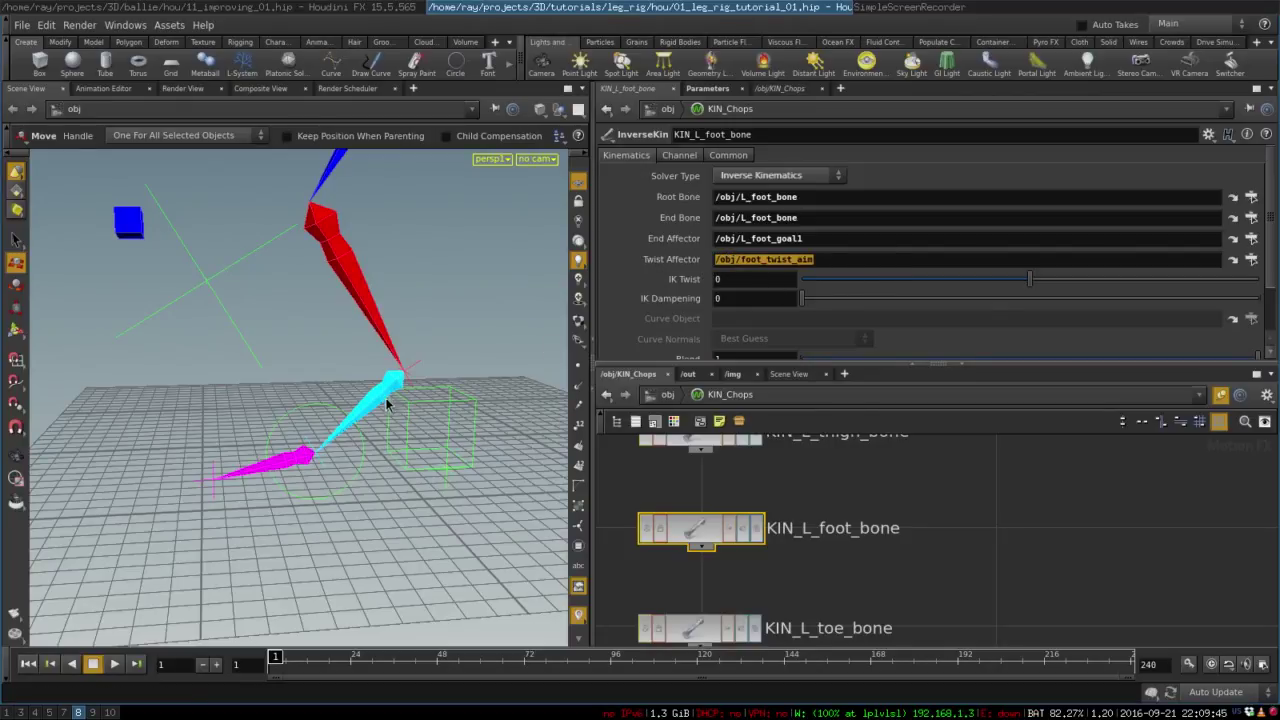
key("BackSpace")
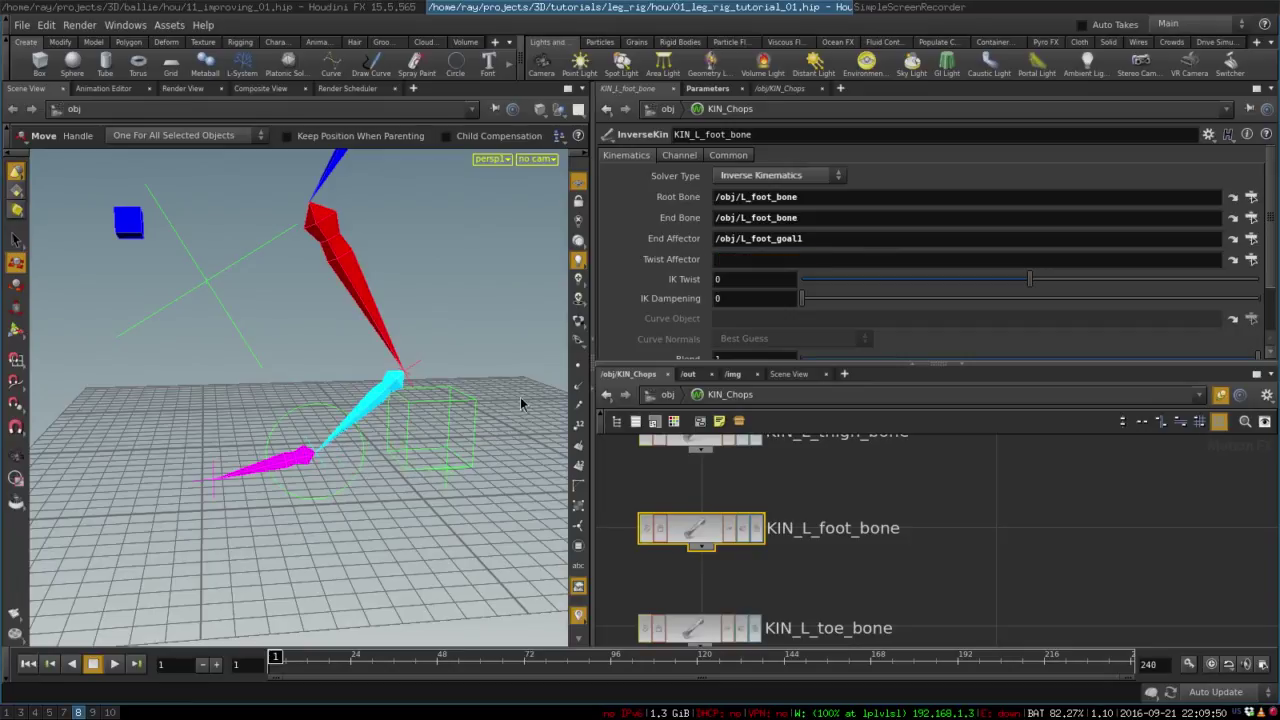
key("ctrl+z")
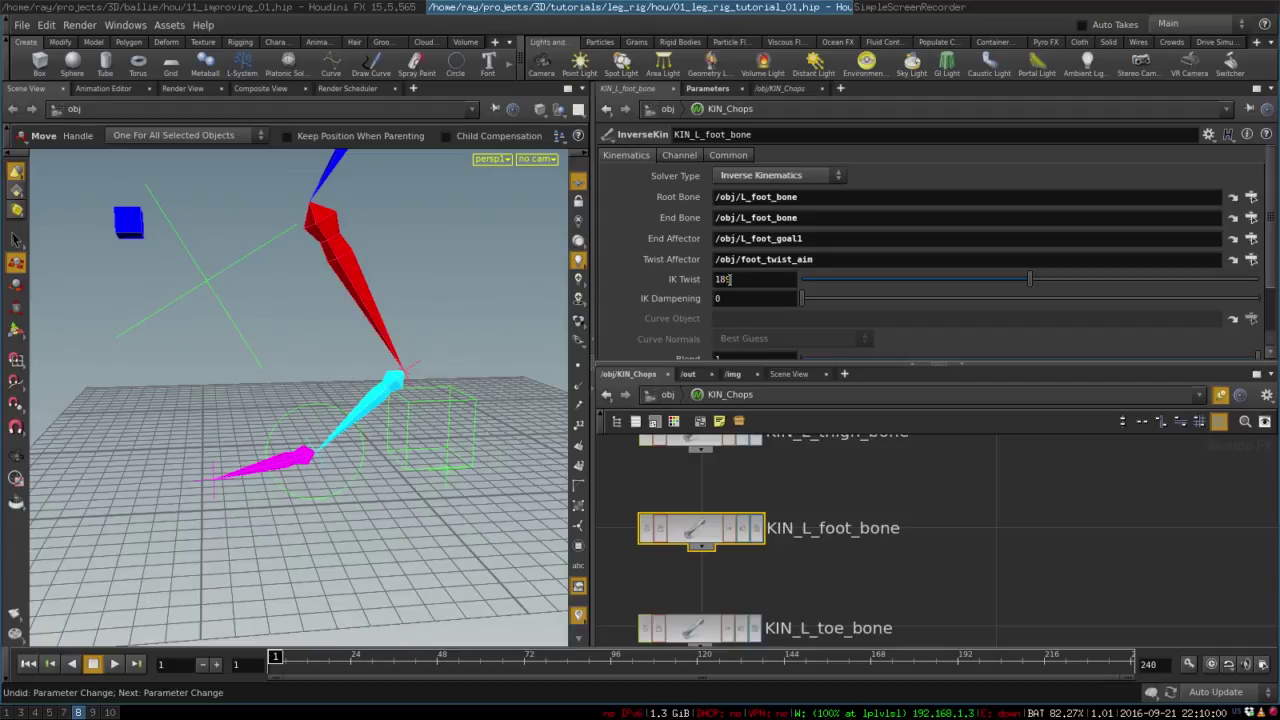
Try changing the IK Twist of KIN_L_foot_bone, and undo the change
left_click(730, 279)
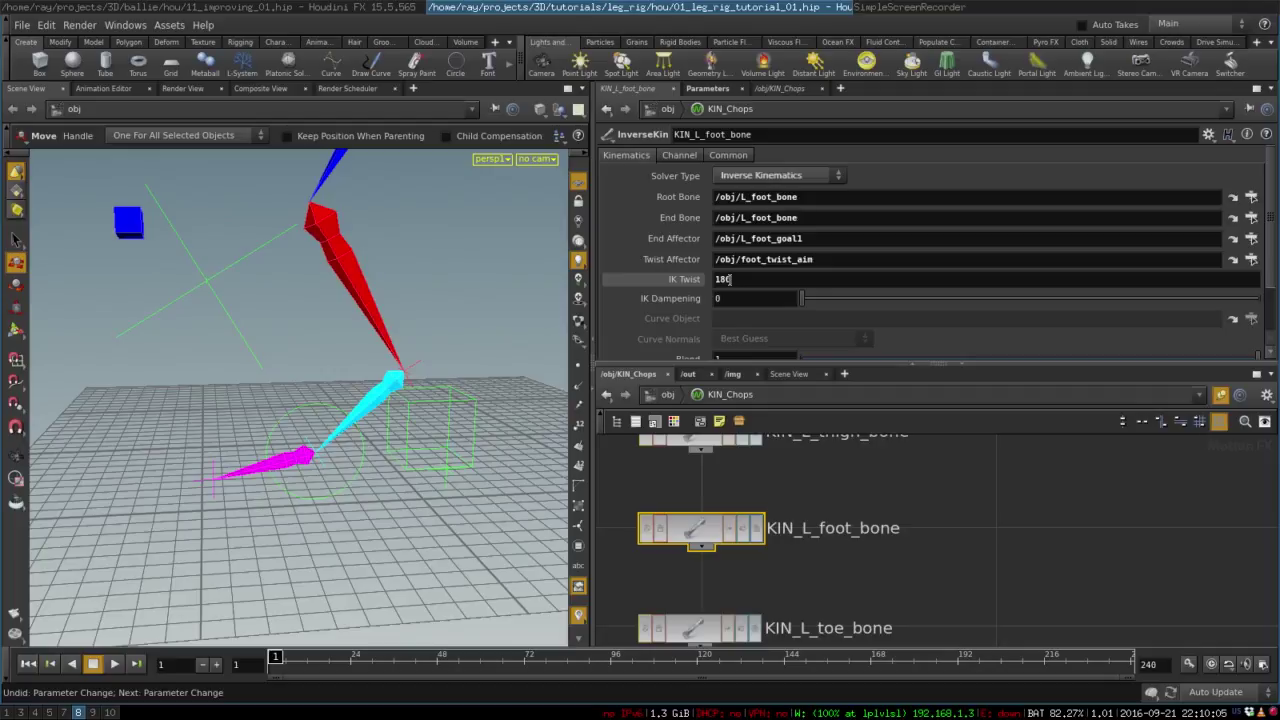
key("BackSpace")
key("Return")
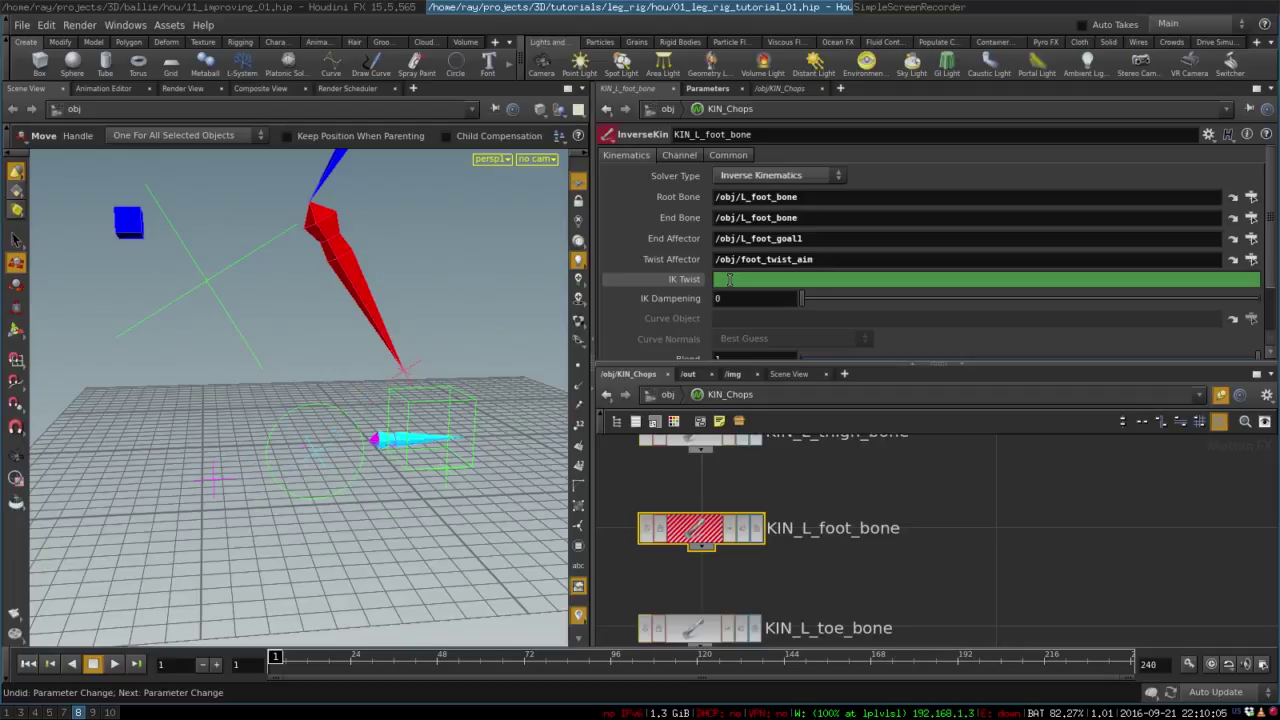
key("ctrl+z")
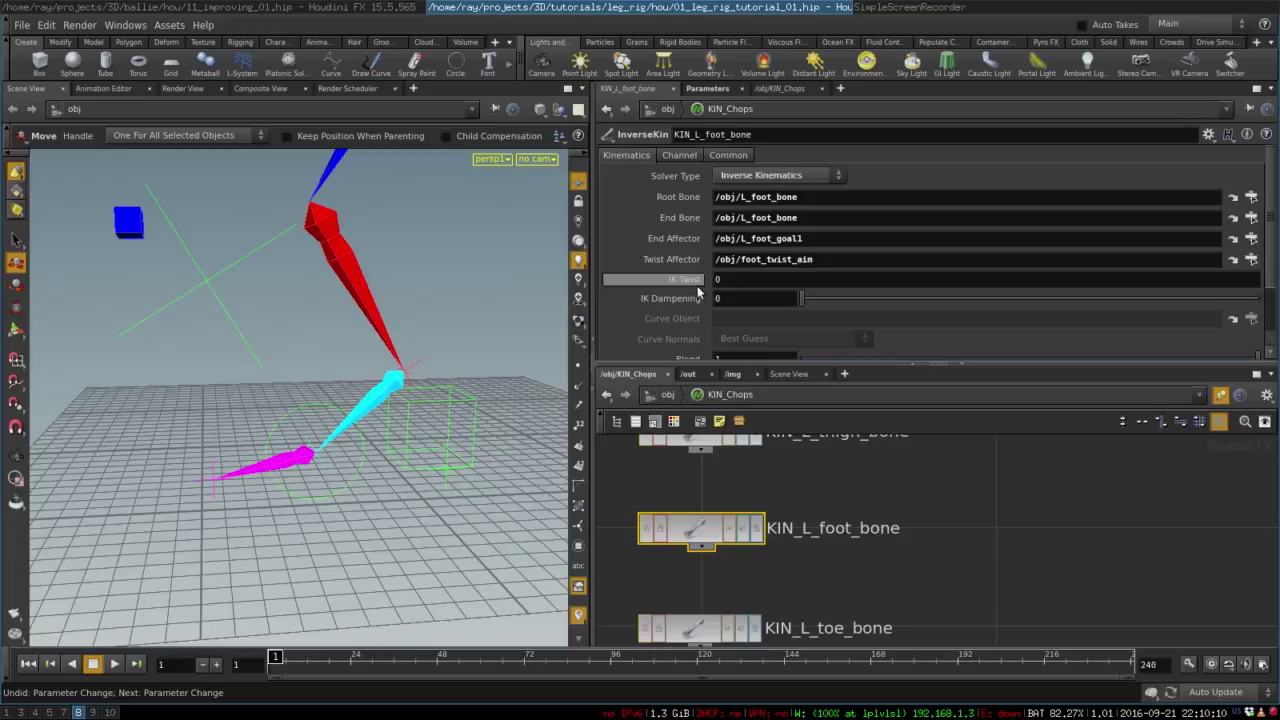
left_click(696, 286)
Return to the object level, try moving L_foot_ctrl to test the leg, and undo the move
left_click(667, 395)
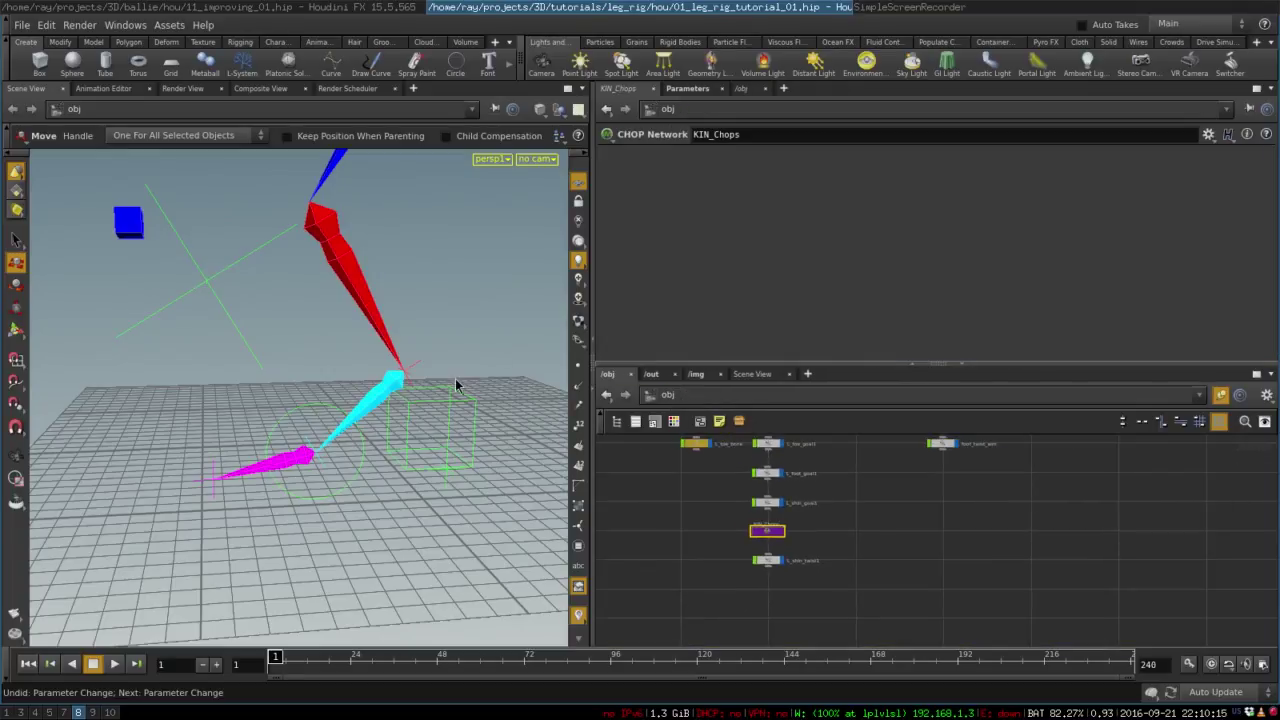
right_click_drag(450, 392, 403, 417, "alt")
left_click(399, 405)
left_click_drag(399, 404, 368, 374)
key("ctrl+z")
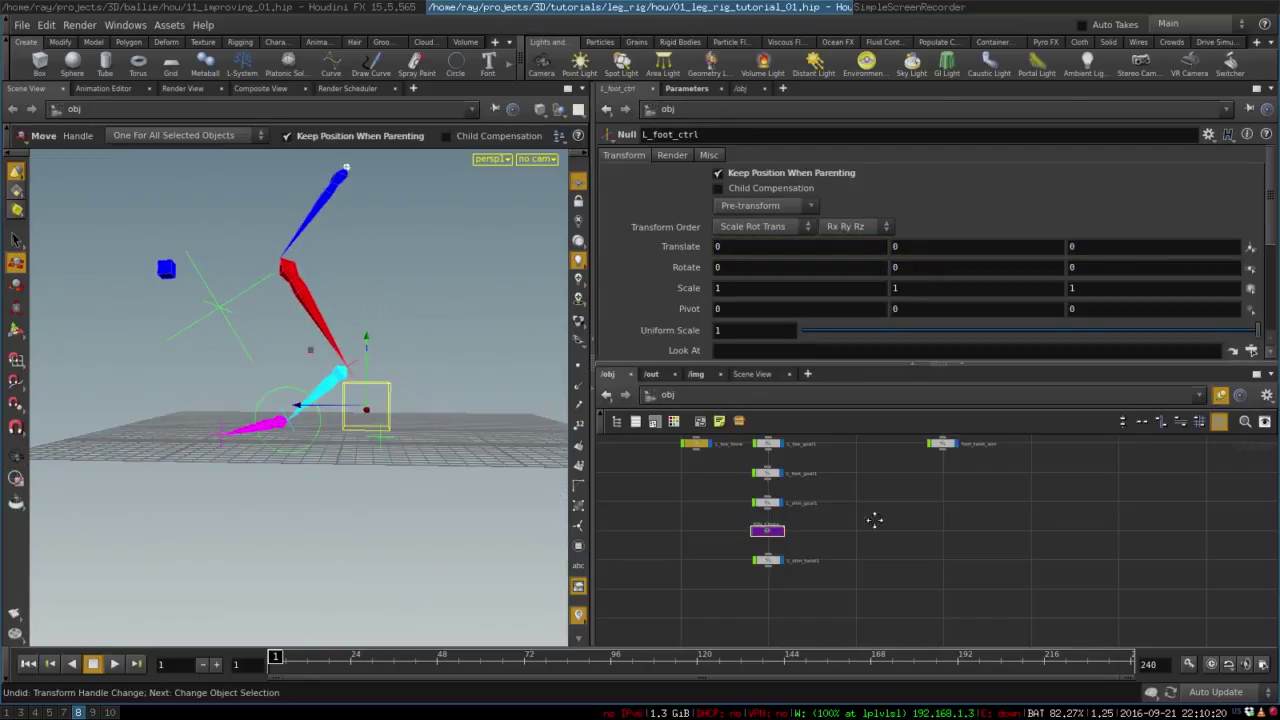
Turn off the viewport display of the foot_twist_aim null
middle_click_drag(877, 518, 880, 621)
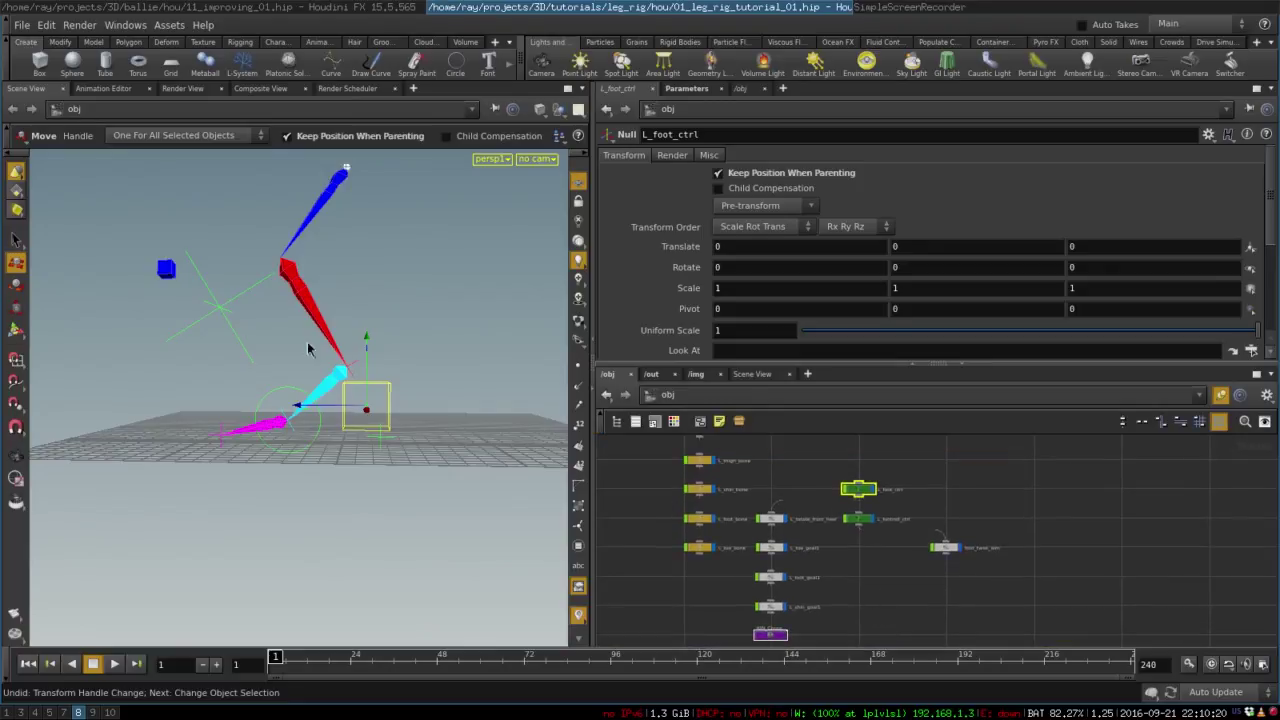
left_click(945, 548)
scroll(950, 552, "up", 5)
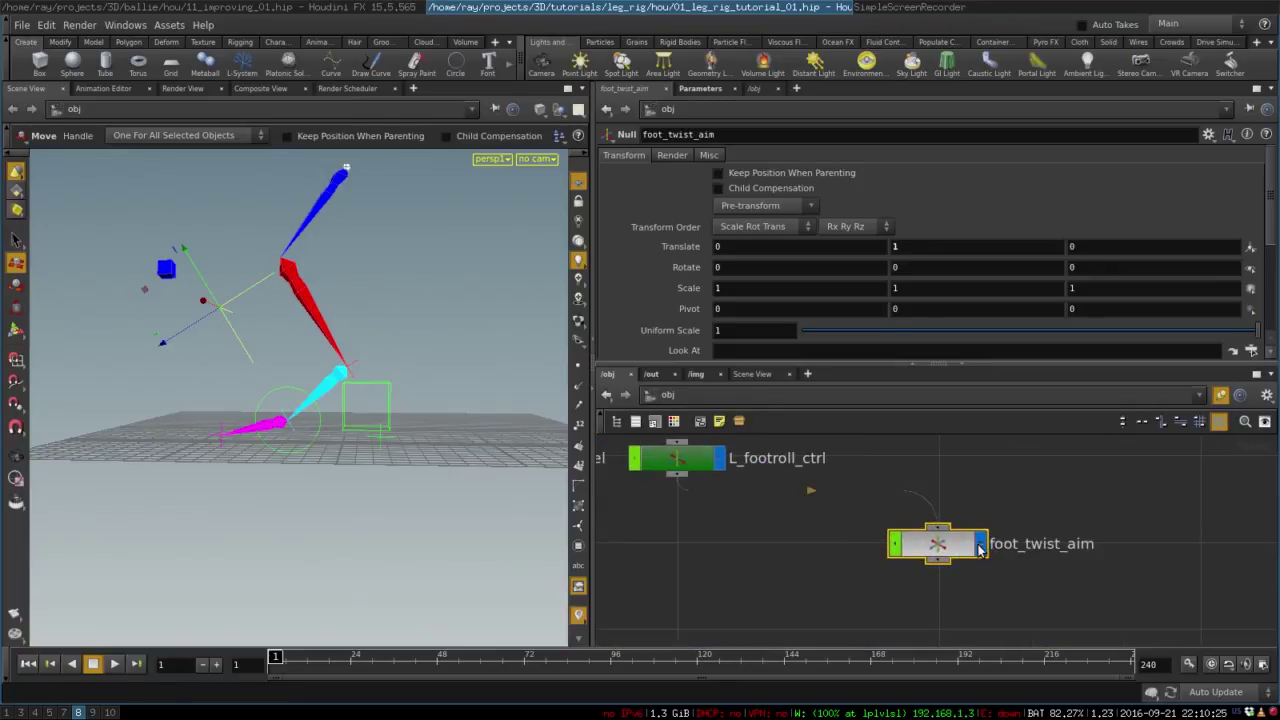
left_click(981, 546)
Try rotating L_footroll_ctrl about X to test the foot roll, and undo the rotation
key("space")
left_click_drag(375, 440, 286, 406)
left_click(321, 420)
key("r")
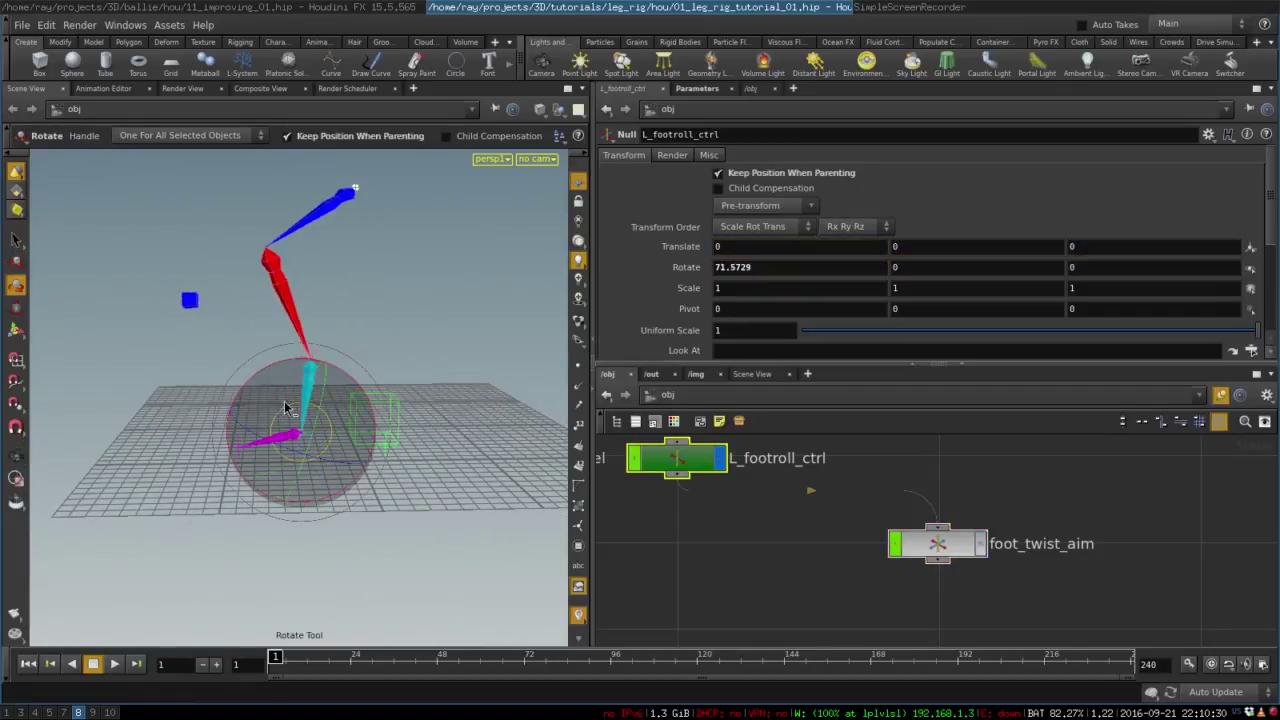
key("ctrl+z")
Switch to the 11_improving_01.hip scene and go up from KIN_Chops to the mike_rig network
left_click(341, 6)
left_click_drag(512, 401, 499, 380)
scroll(928, 577, "down", 8)
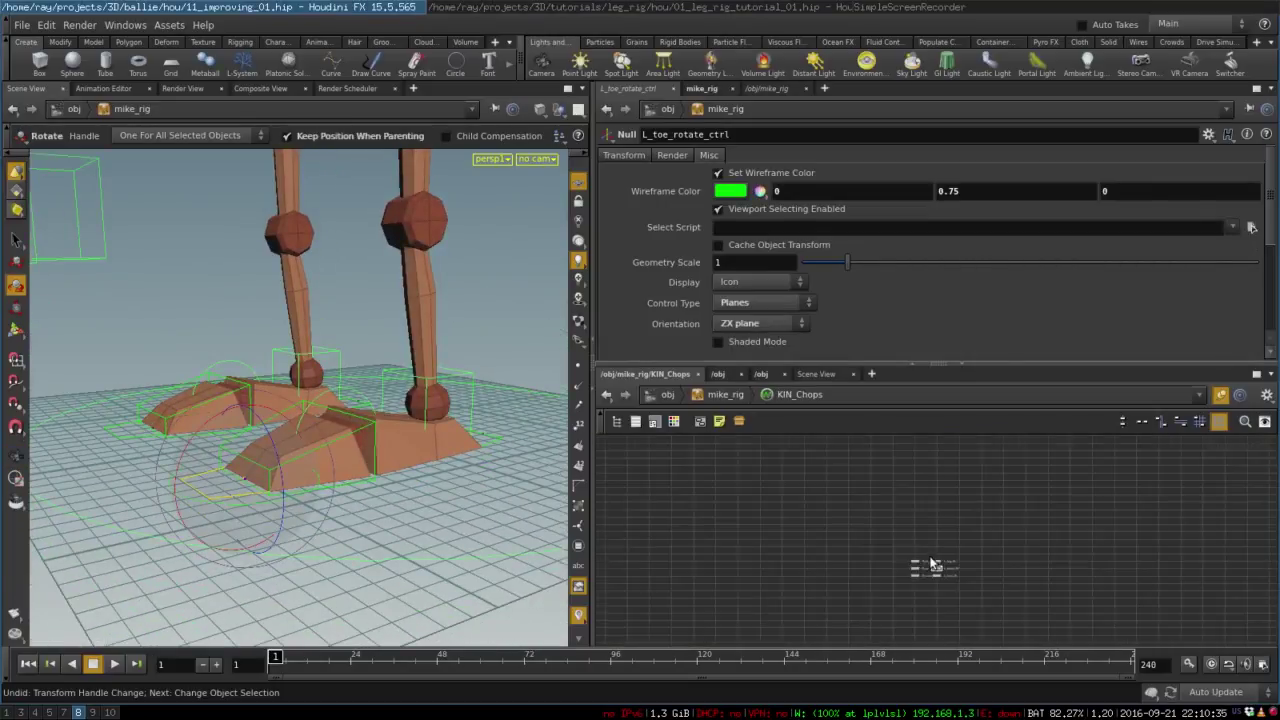
scroll(929, 560, "up", 4)
scroll(781, 470, "up", 3)
left_click(725, 395)
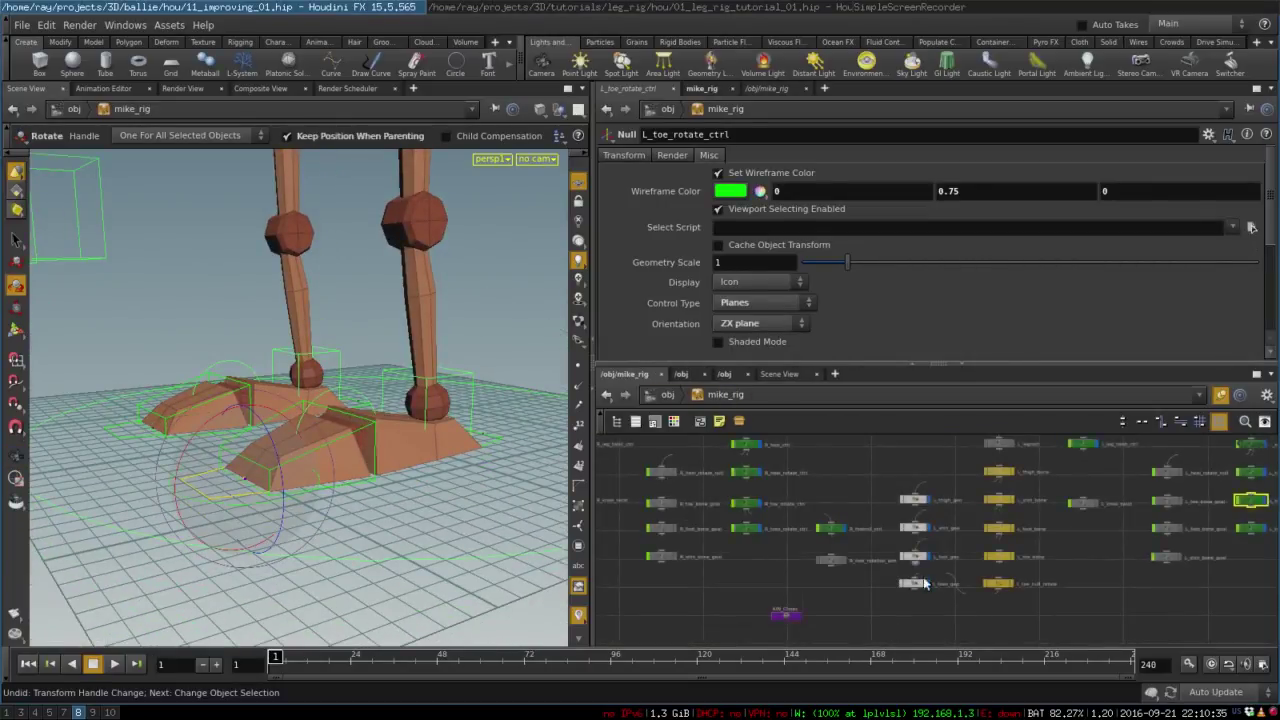
Examine how the left leg's bone, goal and control nodes are laid out in the mike_rig network
scroll(1000, 560, "down", 3)
scroll(950, 538, "up", 1)
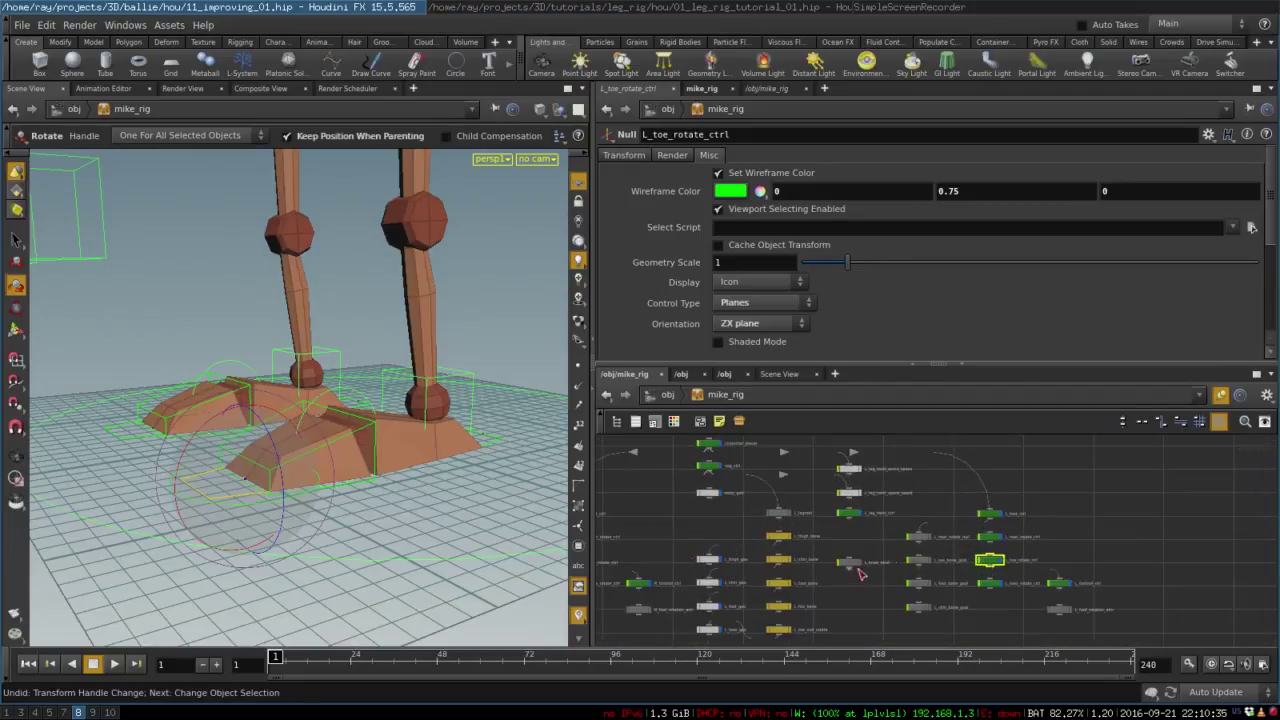
scroll(853, 592, "up", 1)
scroll(825, 540, "up", 1)
scroll(813, 552, "up", 3)
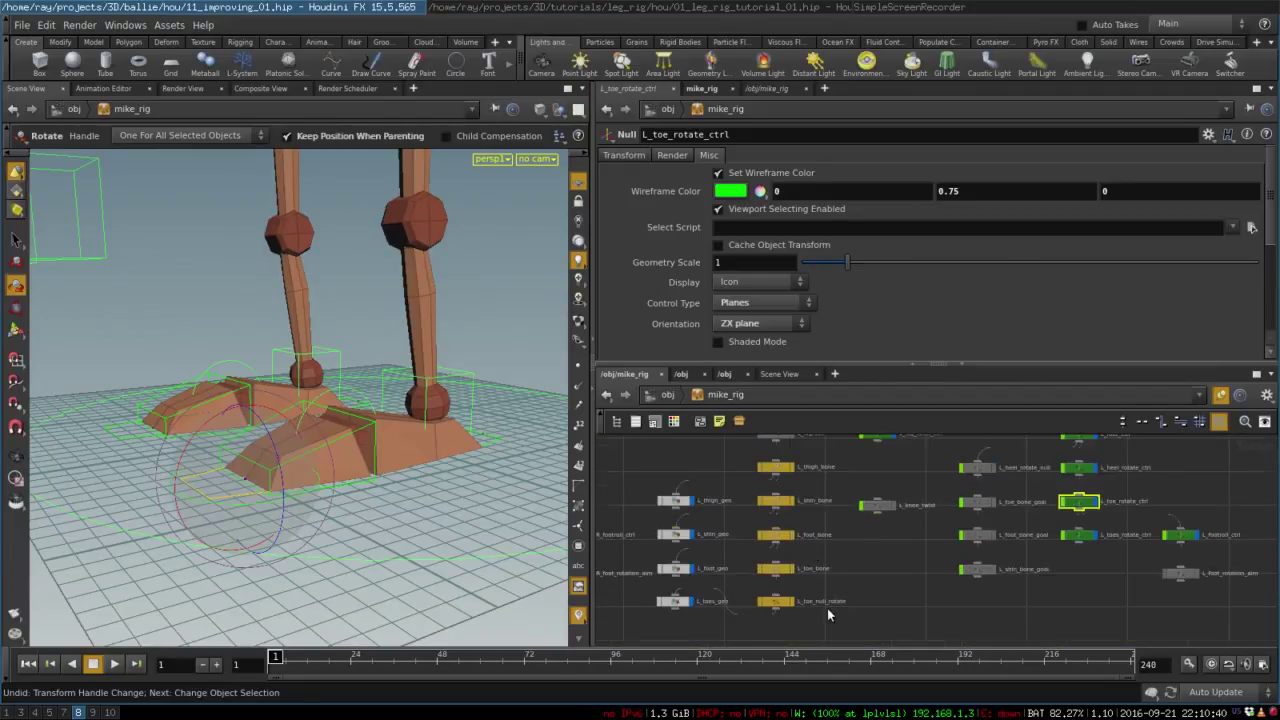
scroll(832, 608, "up", 1)
middle_click_drag(842, 596, 870, 623)
scroll(864, 597, "down", 5)
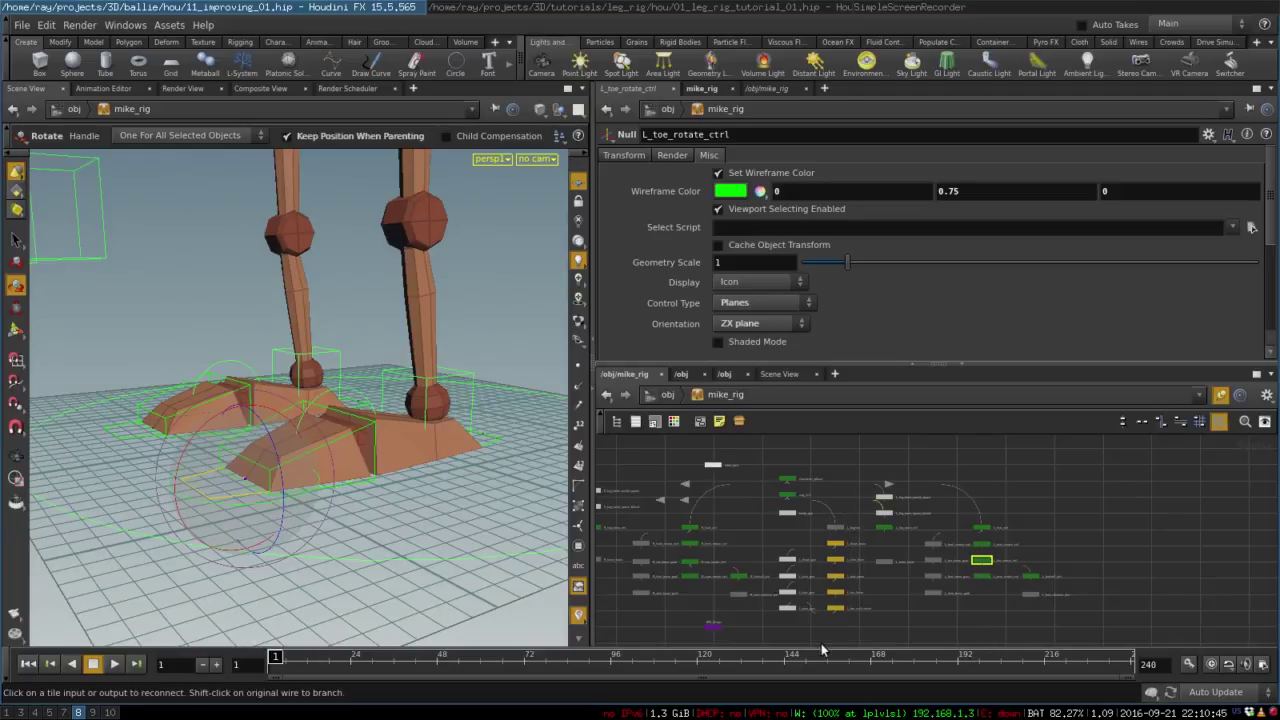
Select L_legroot and the left leg bones in mike_rig and show the viewport in wireframe
left_click_drag(872, 640, 828, 522)
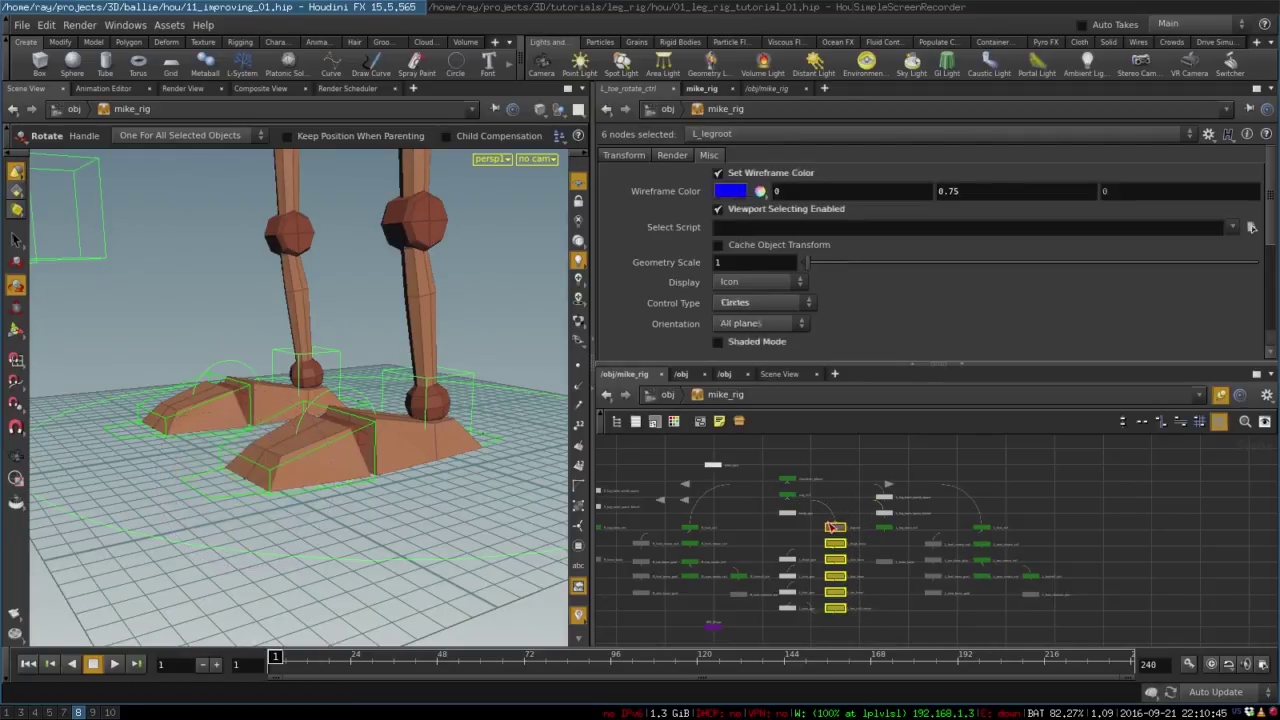
scroll(847, 530, "up", 3)
left_click(847, 528)
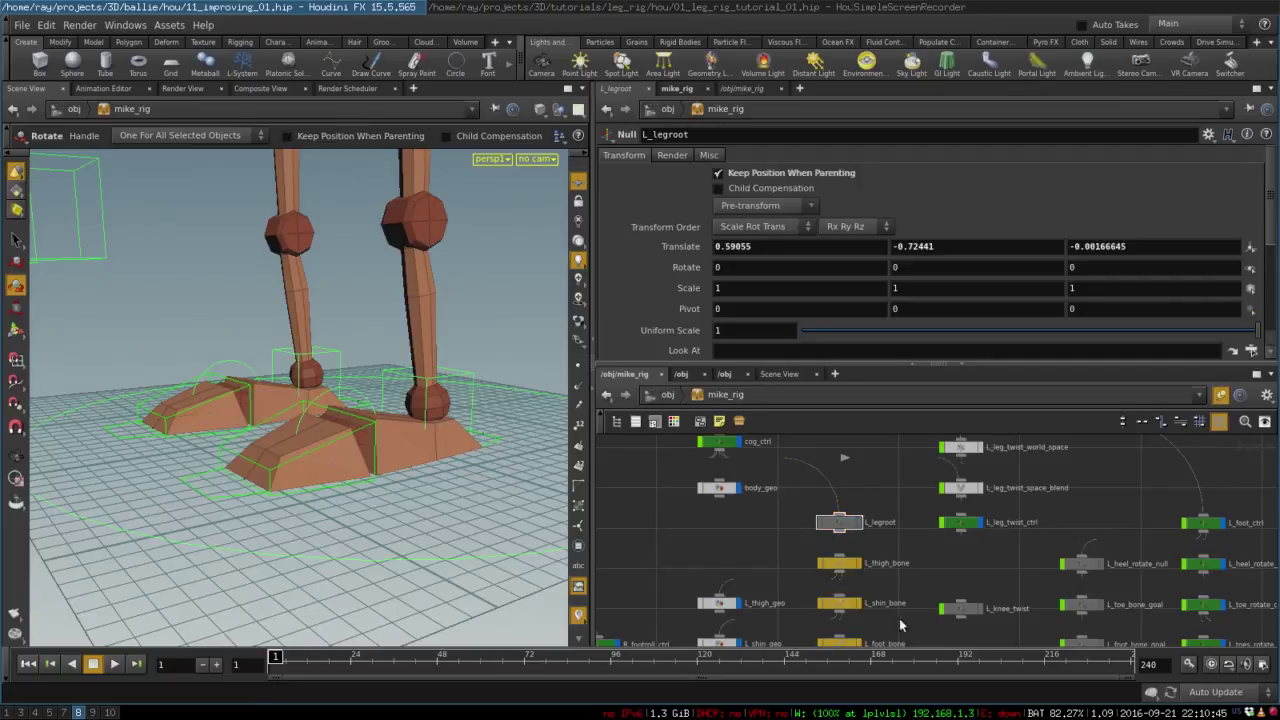
scroll(900, 625, "down", 3)
left_click_drag(918, 616, 865, 440)
key("shift+w")
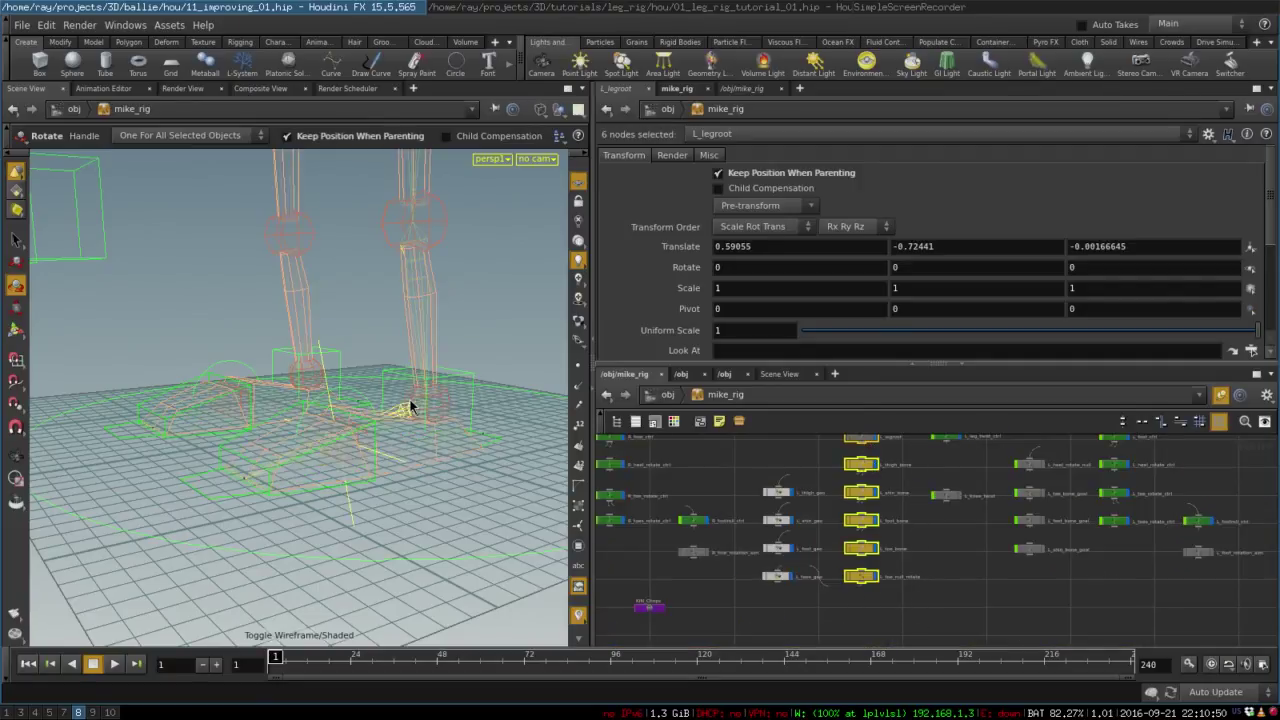
Return the viewport to shaded display with the mike_rig feet in view
mouse_move(411, 406)
left_mouse_down("alt")
mouse_move(371, 415)
mouse_move(391, 385)
mouse_move(380, 410)
left_mouse_up("alt")
key("r")
key("w")
scroll(860, 570, "up", 5)
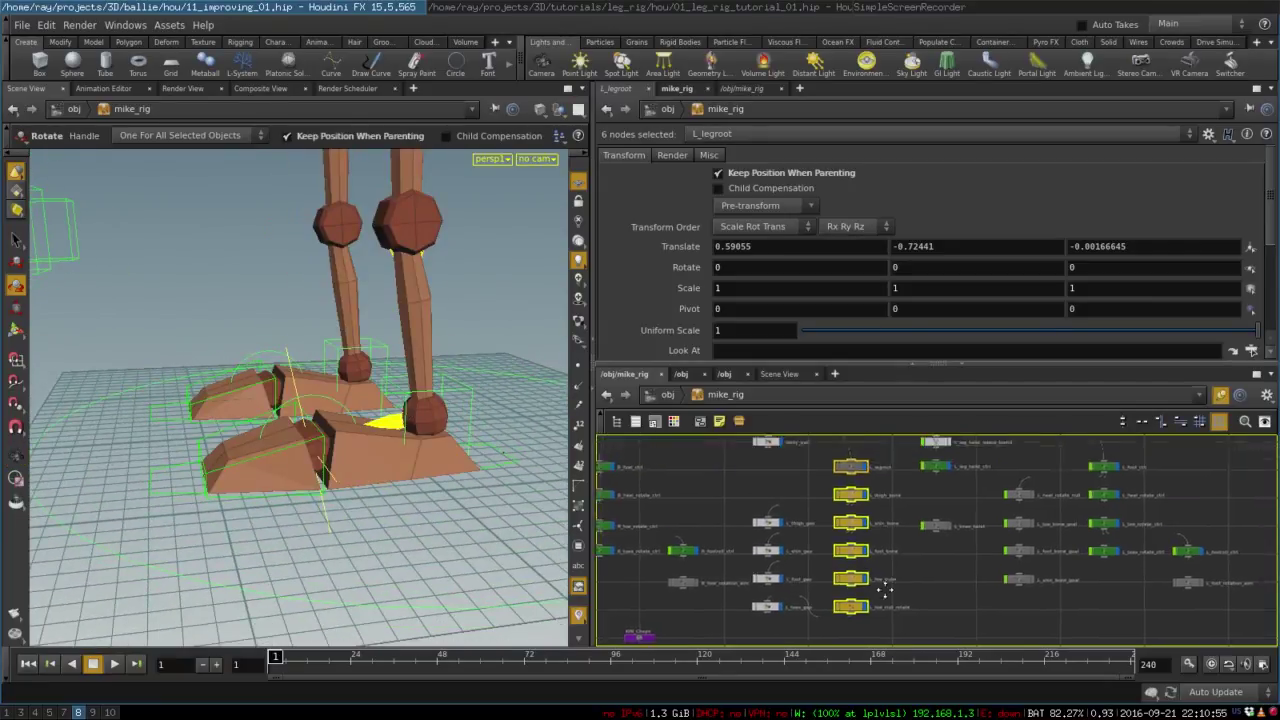
Try raising L_foot_ctrl to test how the left leg follows, and undo the move
middle_click_drag(773, 604, 827, 516)
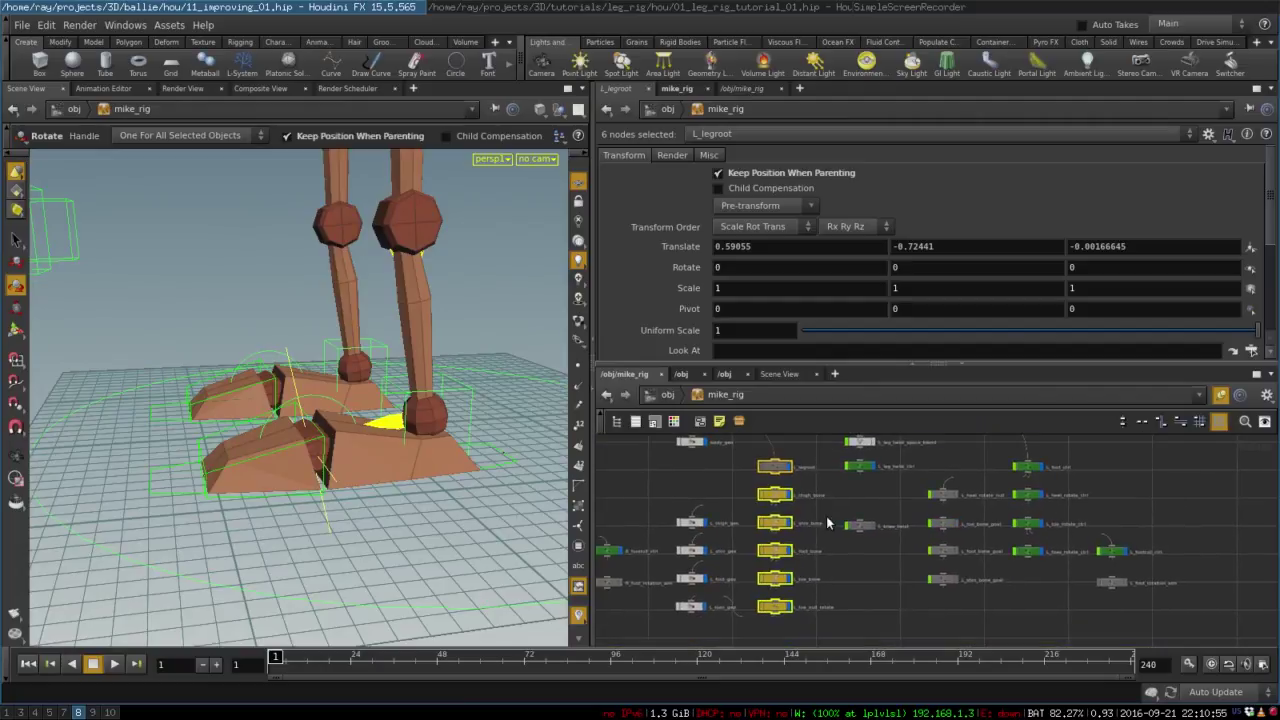
scroll(1026, 590, "up", 2)
scroll(1026, 597, "up", 2)
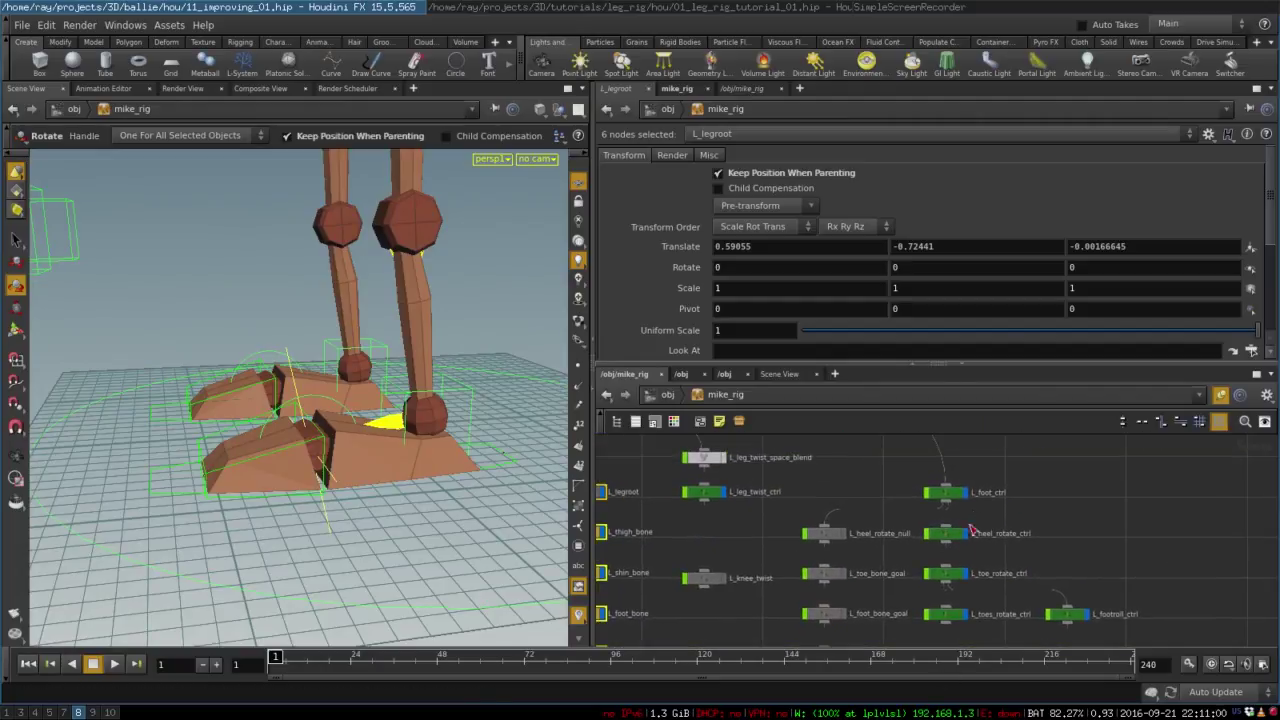
left_click(948, 493)
key("t")
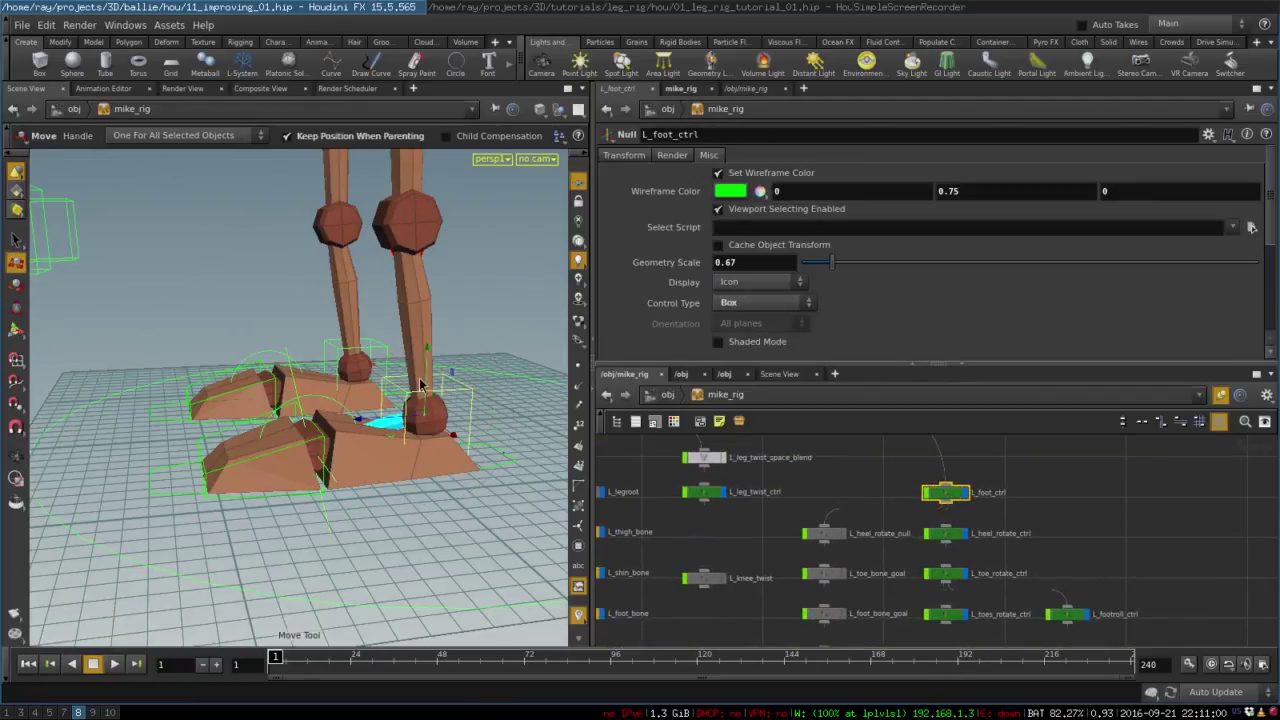
left_click_drag(428, 385, 428, 352)
key("ctrl+z")
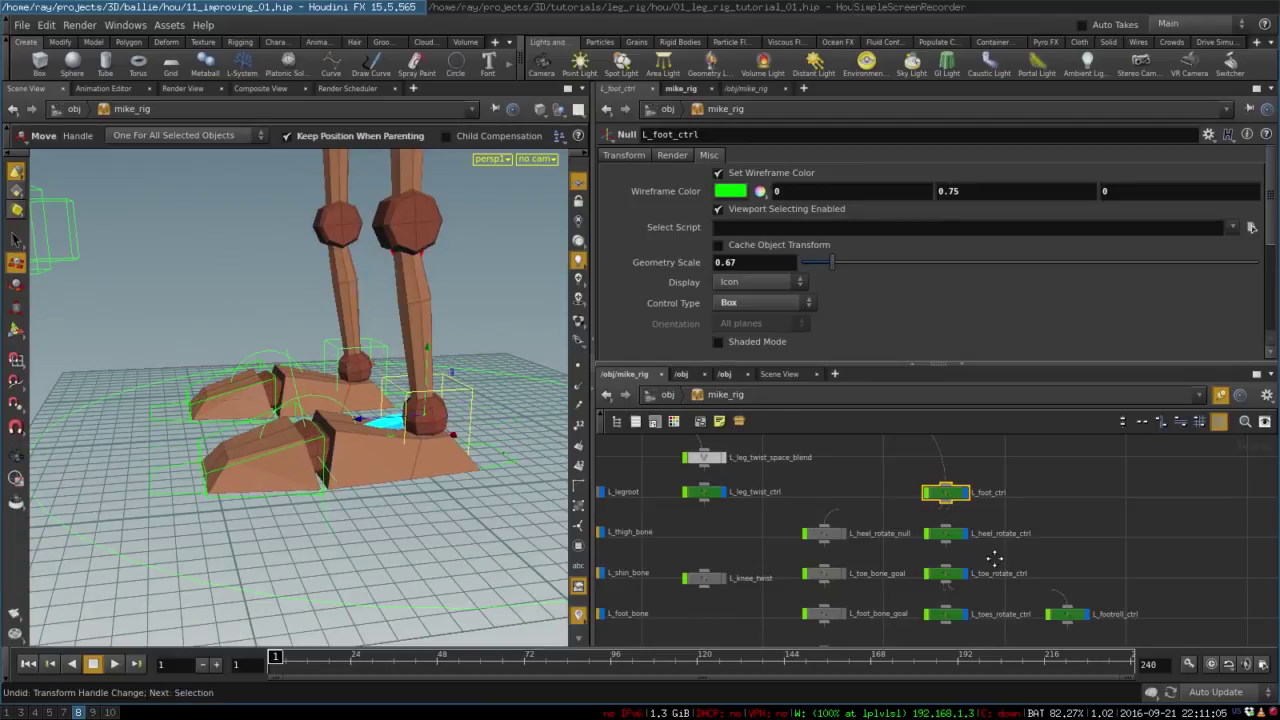
Try rotating L_heel_rotate_ctrl to test the heel pivot of the left foot, and undo the rotation
middle_click_drag(990, 556, 965, 520)
left_click(932, 499)
key("Escape")
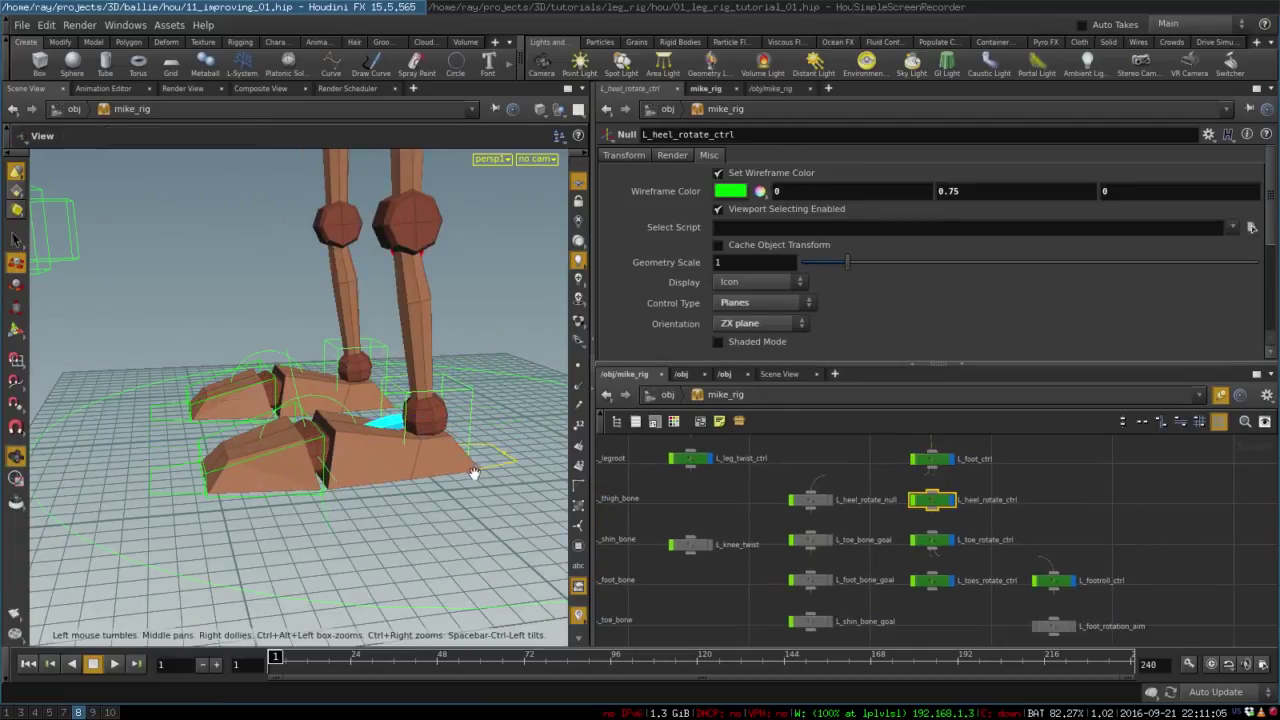
mouse_move(472, 481)
left_mouse_down()
mouse_move(395, 487)
mouse_move(470, 484)
left_mouse_up()
key("t")
left_click(928, 460)
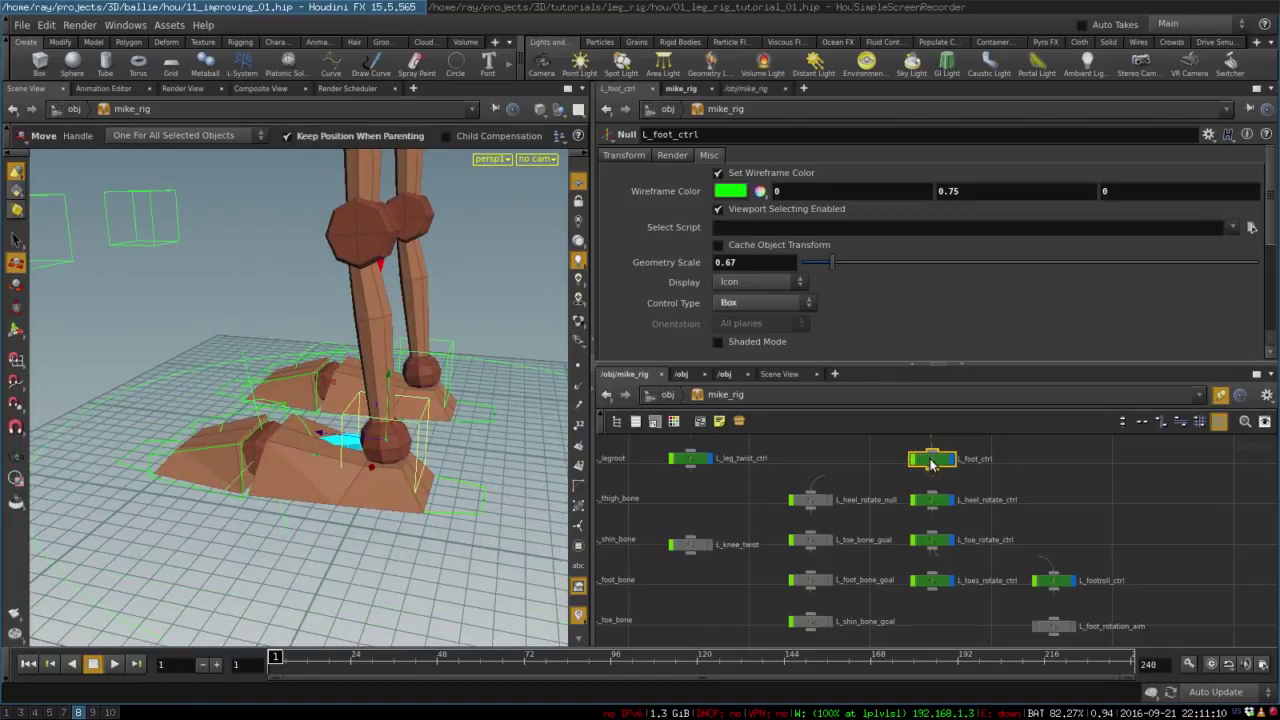
left_click(938, 502)
key("r")
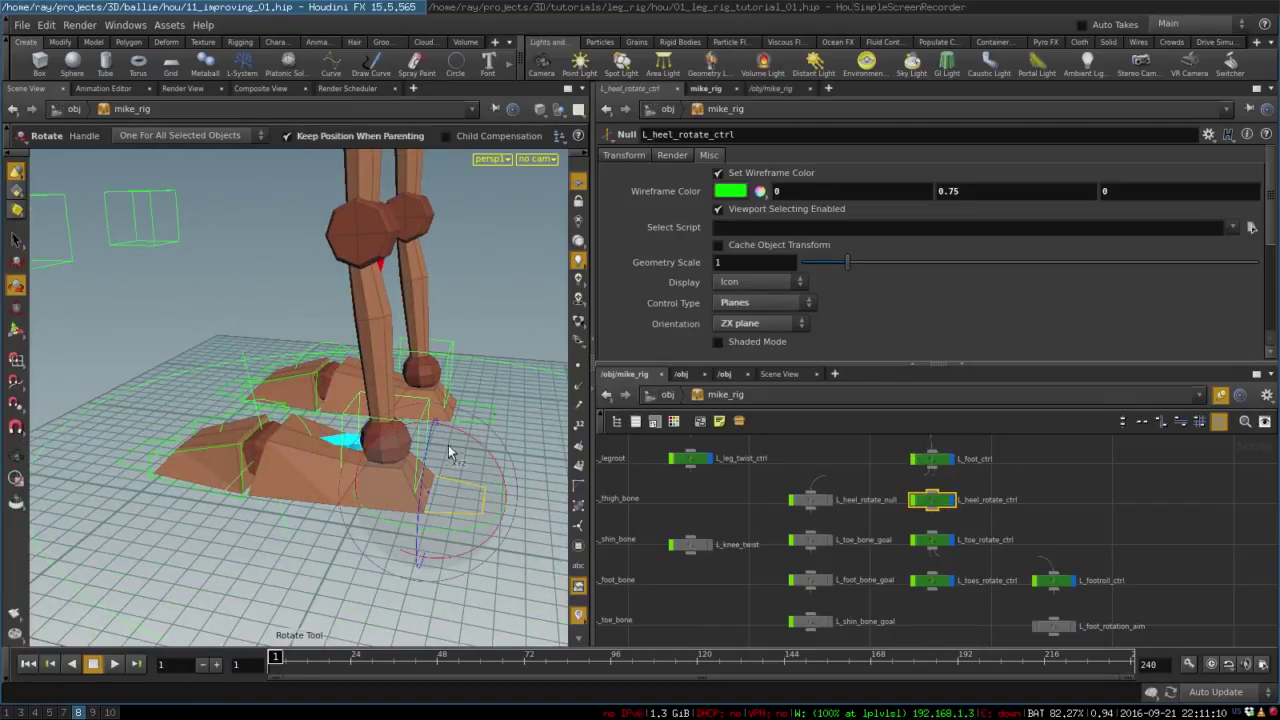
left_click_drag(448, 453, 488, 471)
key("ctrl+z")
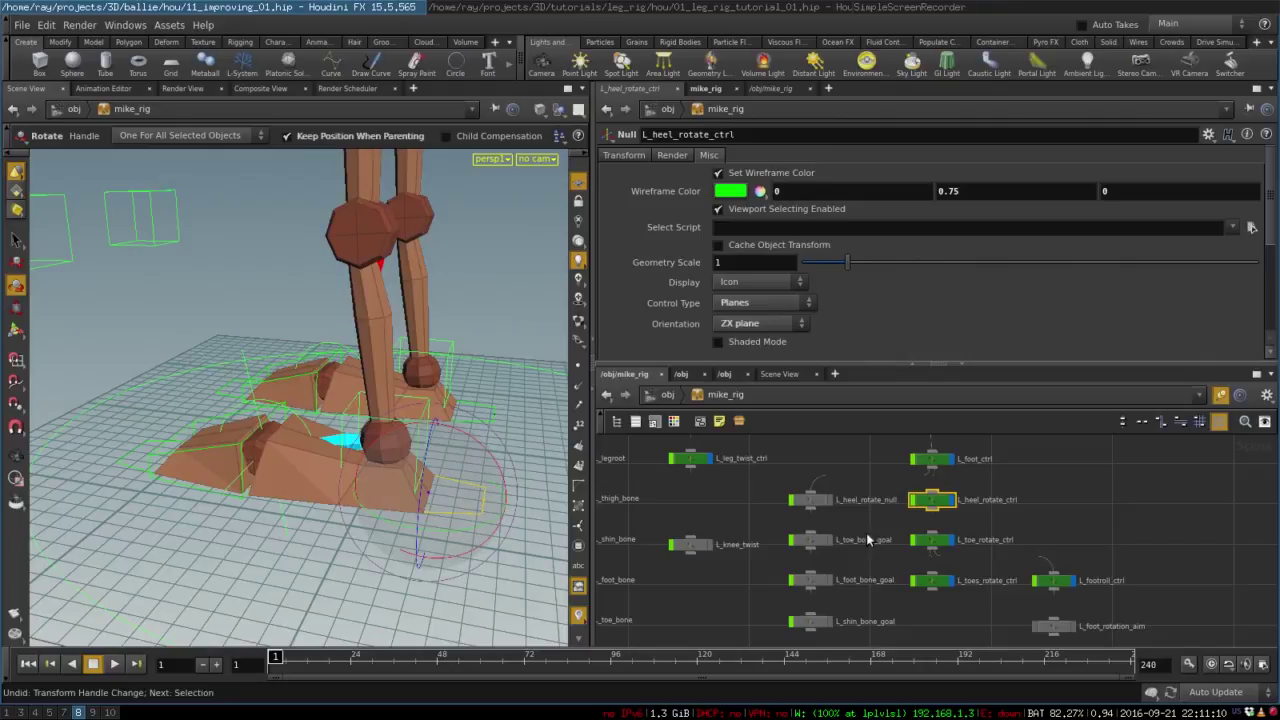
Try rotating L_toe_rotate_ctrl to test the toe pivot of the left foot, and undo the rotation
left_click(931, 546)
left_click_drag(264, 478, 357, 500, "alt")
left_click_drag(307, 455, 286, 456)
key("ctrl+z")
Inspect the transform parameters of L_toe_rotate_ctrl and the Rotate X expression of L_foot_bone_goal
middle_click_drag(723, 575, 767, 529)
left_click_drag(982, 493, 982, 498)
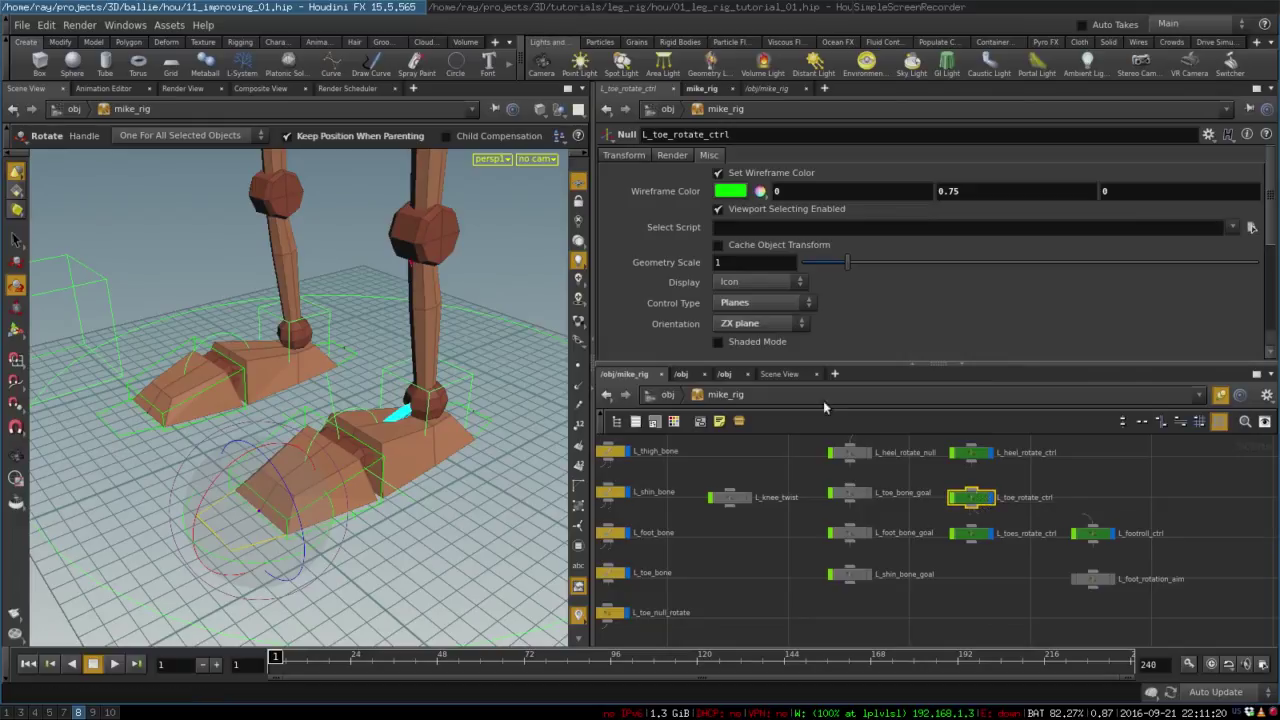
left_click(620, 155)
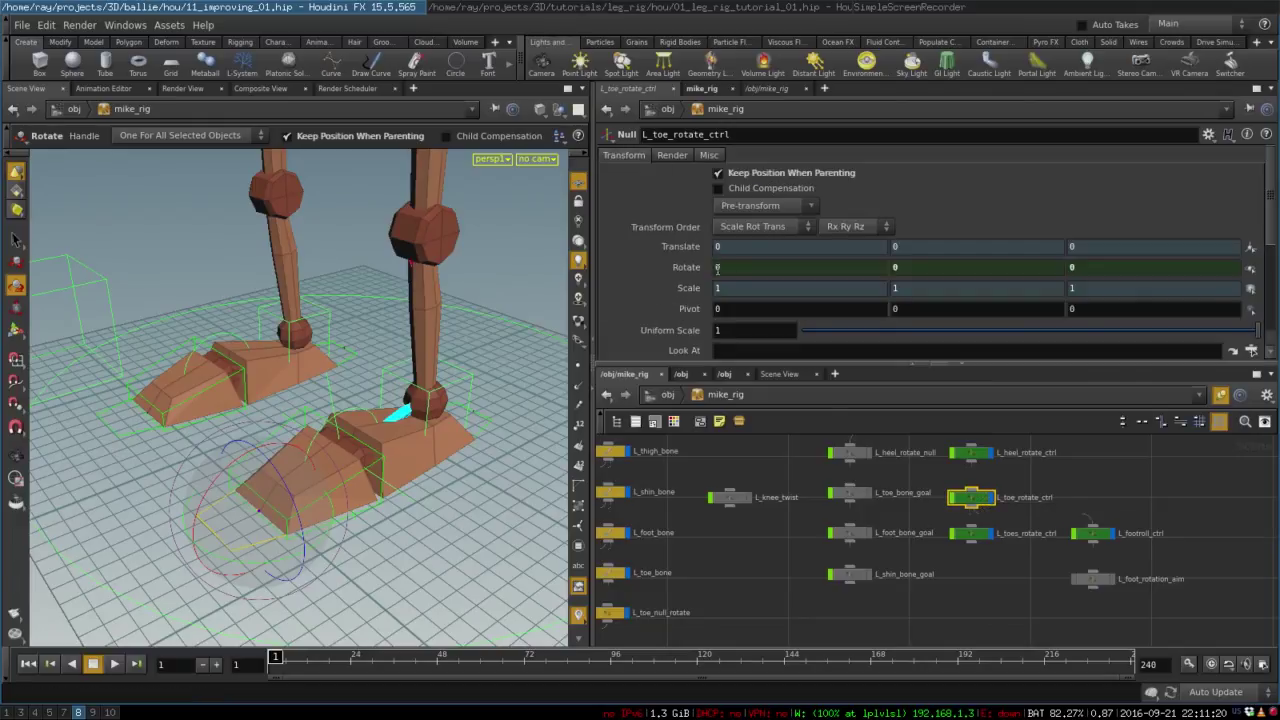
middle_click_drag(711, 568, 759, 571)
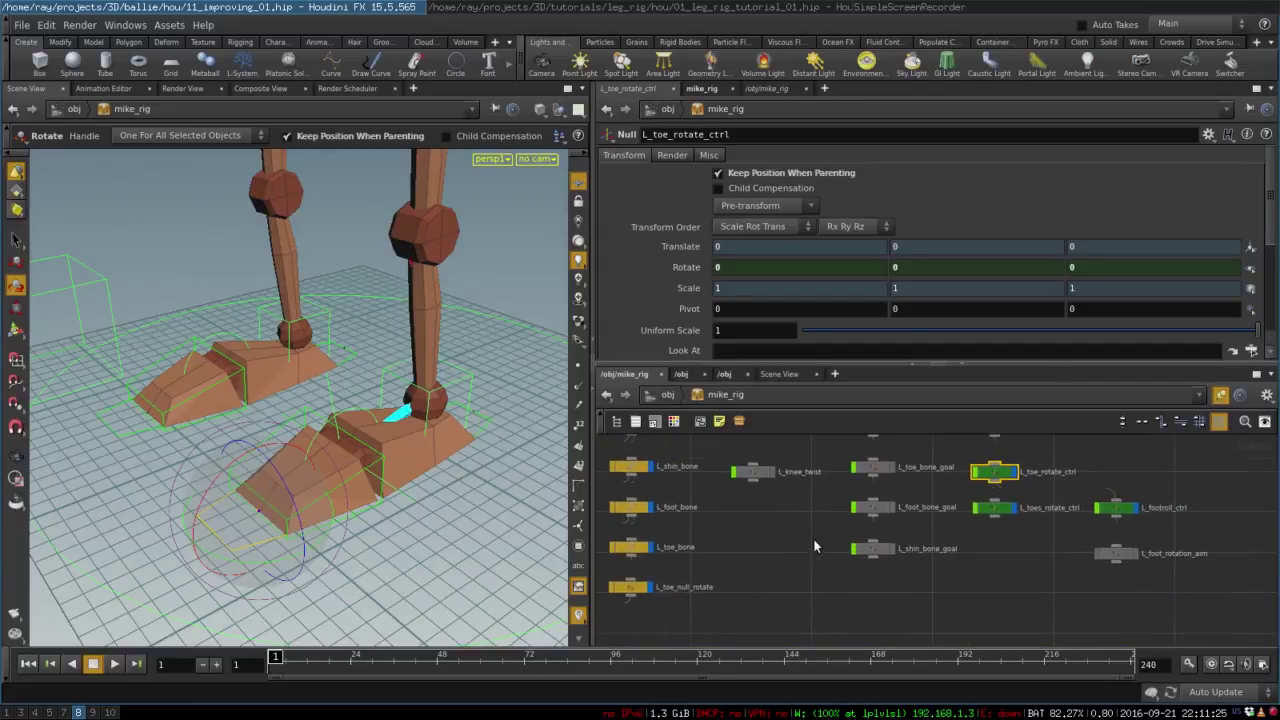
scroll(813, 538, "up", 2)
left_click(888, 516)
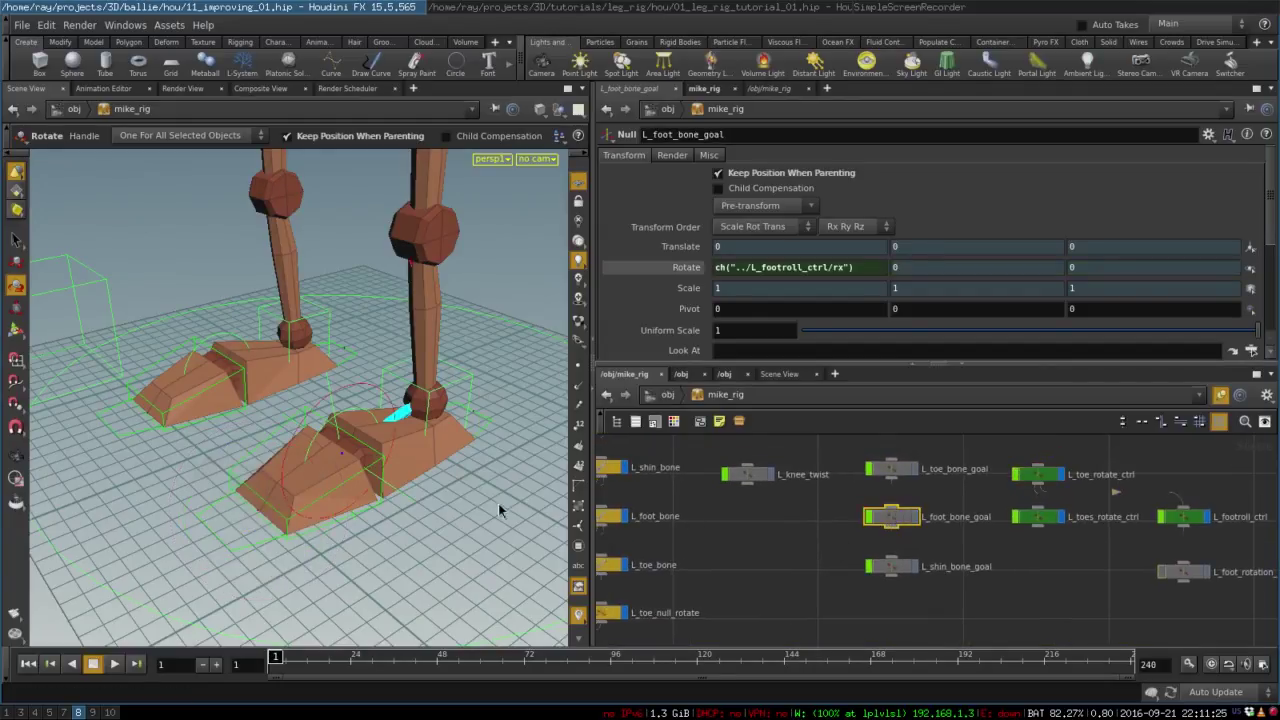
key("w")
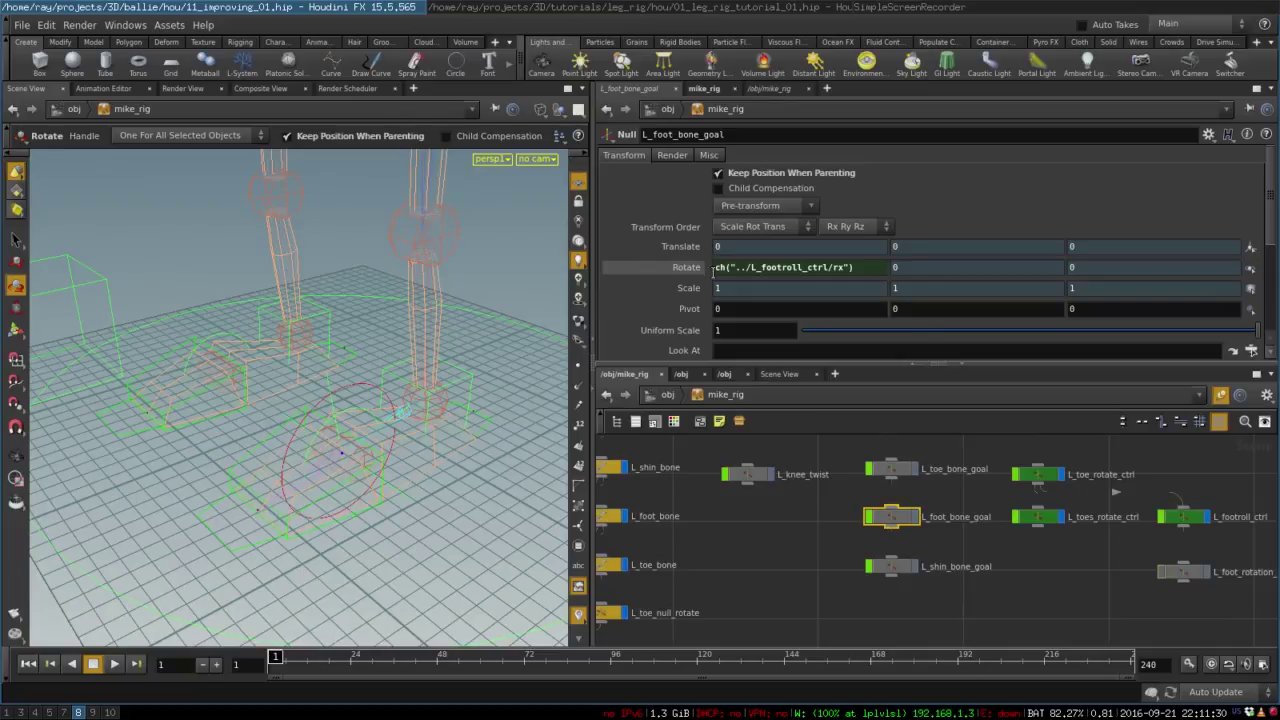
left_click(794, 268)
type("w")
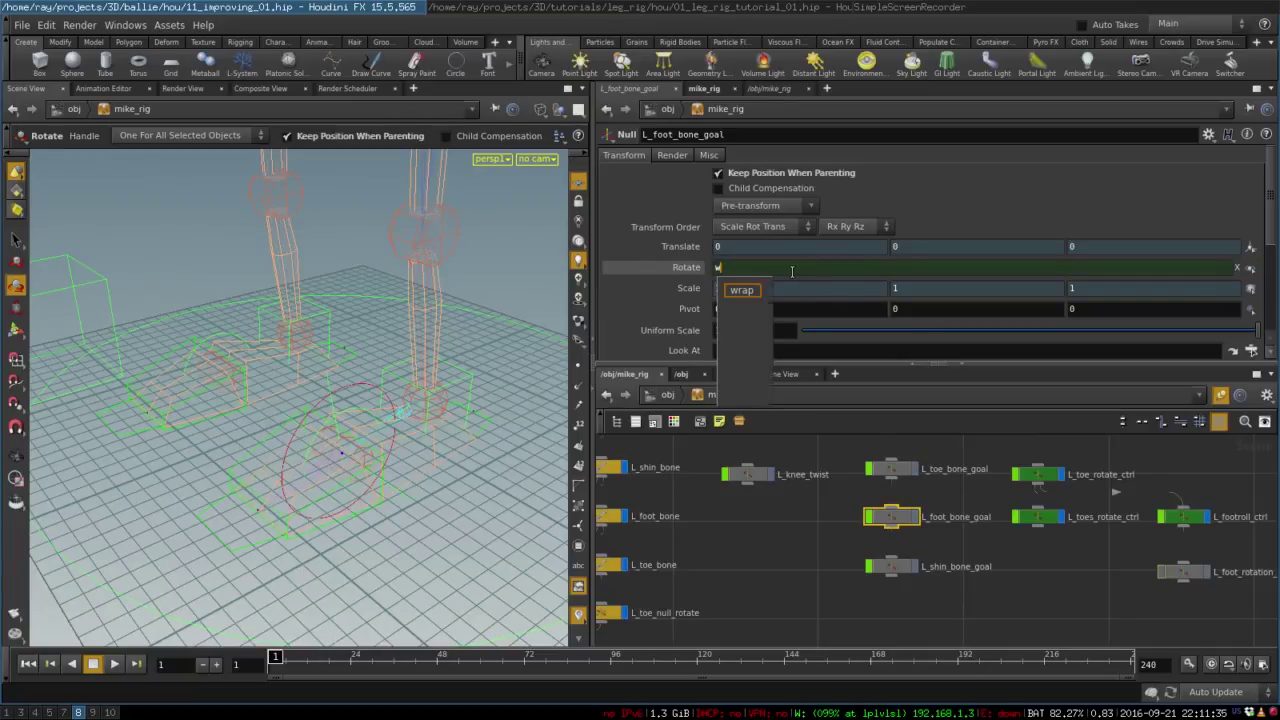
key("Escape")
key("ctrl+z")
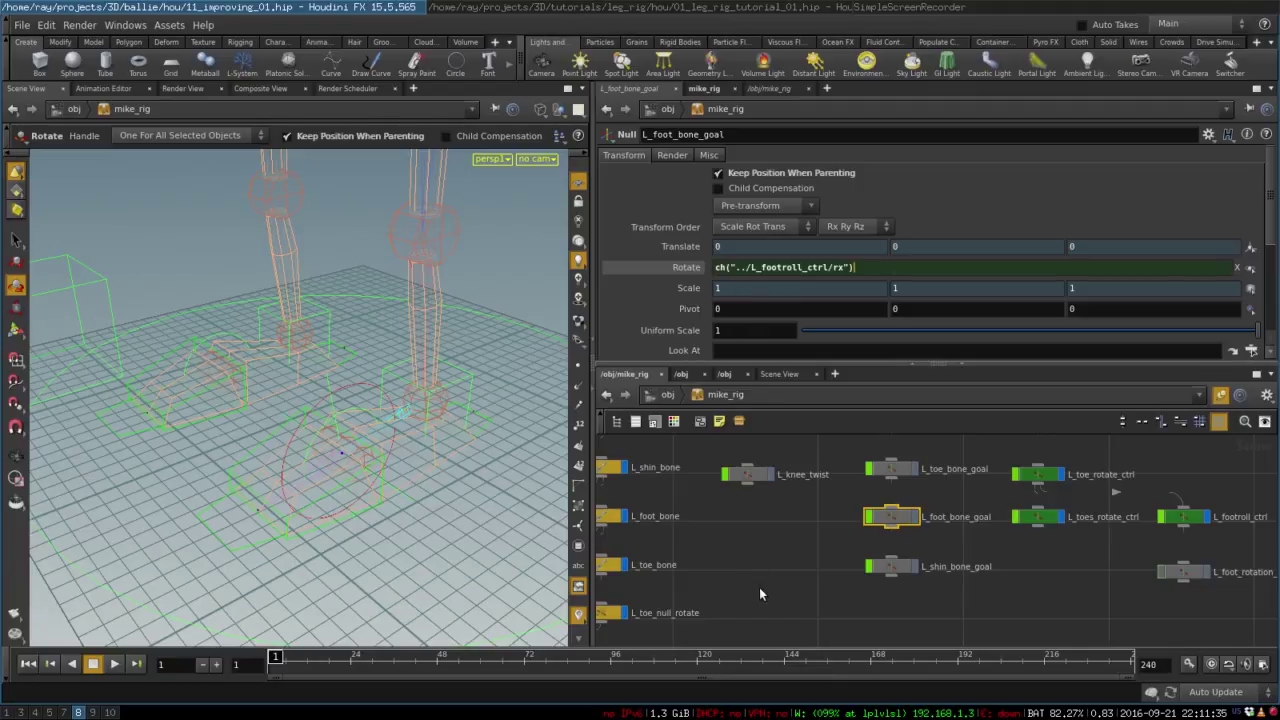
left_click(766, 559)
key("shift+w")
Try rotating L_footroll_ctrl about X to test the finished rig's foot roll, and undo the rotation
right_click_drag(451, 426, 388, 468, "alt")
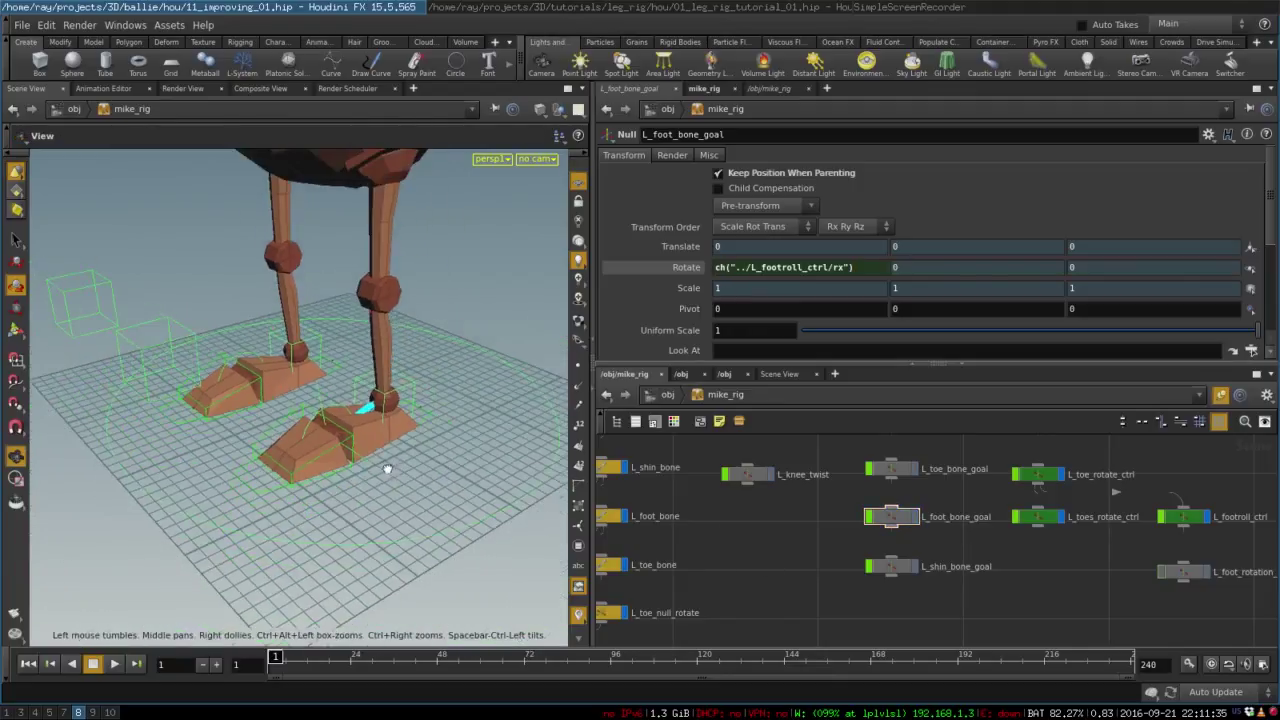
left_click_drag(388, 468, 343, 441, "alt")
scroll(838, 547, "down", 4)
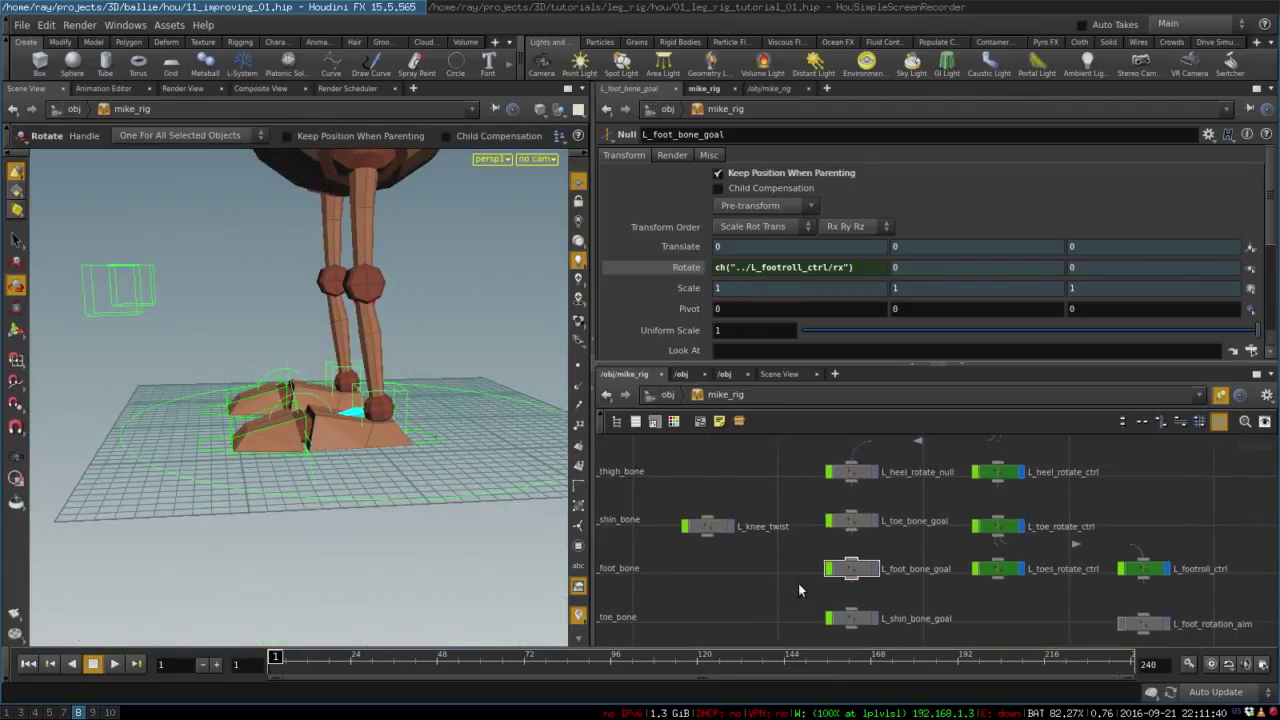
left_click(316, 404)
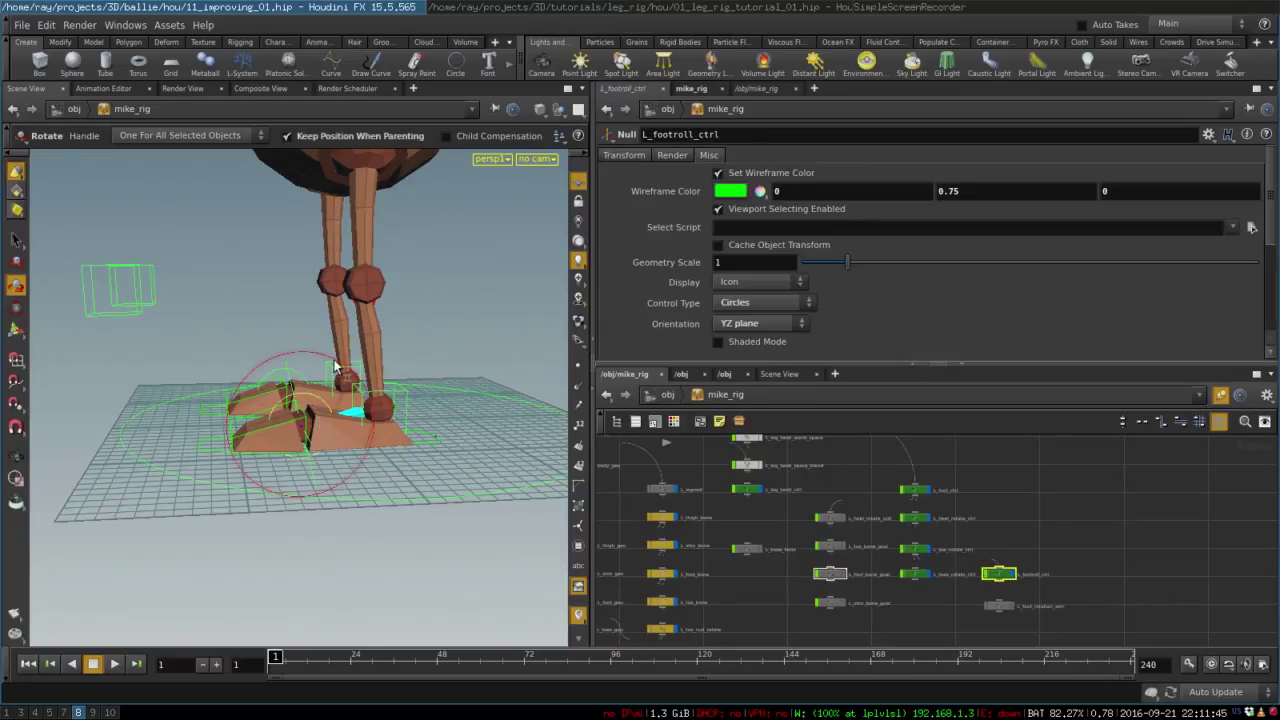
left_click_drag(312, 402, 278, 386)
key("ctrl+z")
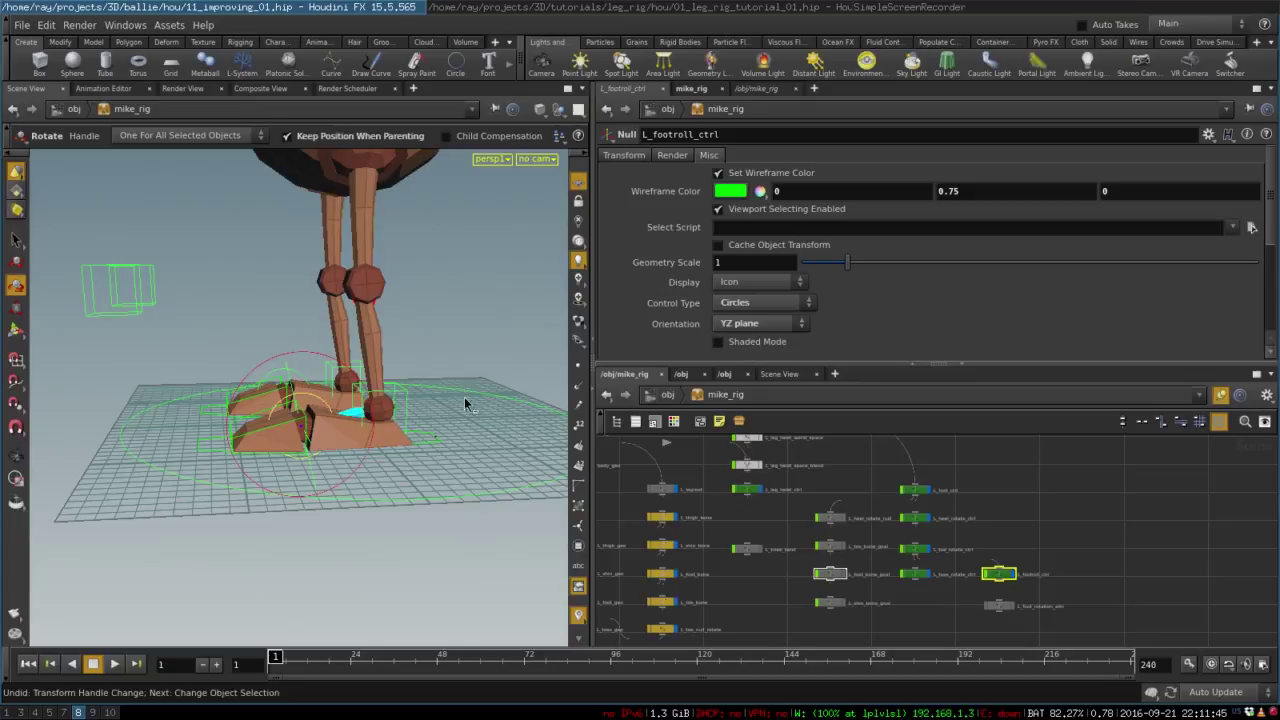
Try rotating L_foot_ctrl to test the whole left foot's rotation, and undo it
left_click(407, 390)
left_click_drag(430, 358, 451, 400)
key("ctrl+z")
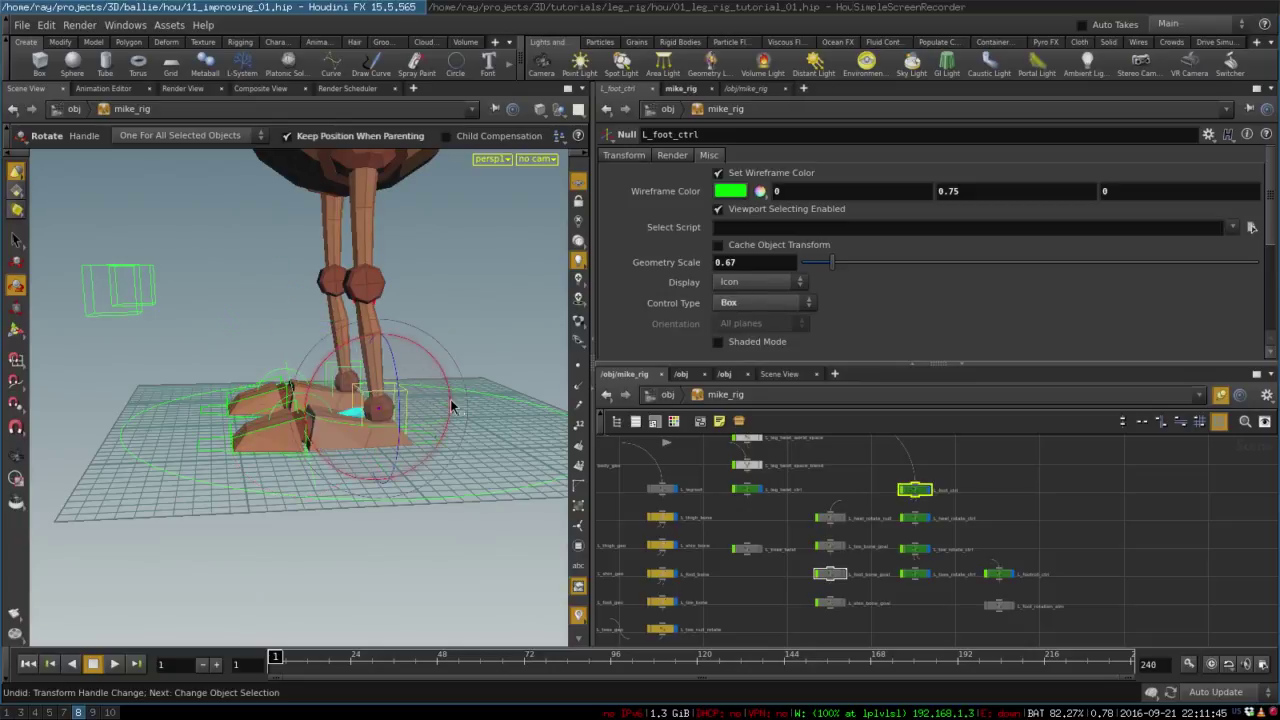
key("Escape")
left_click_drag(416, 455, 450, 487)
key("r")
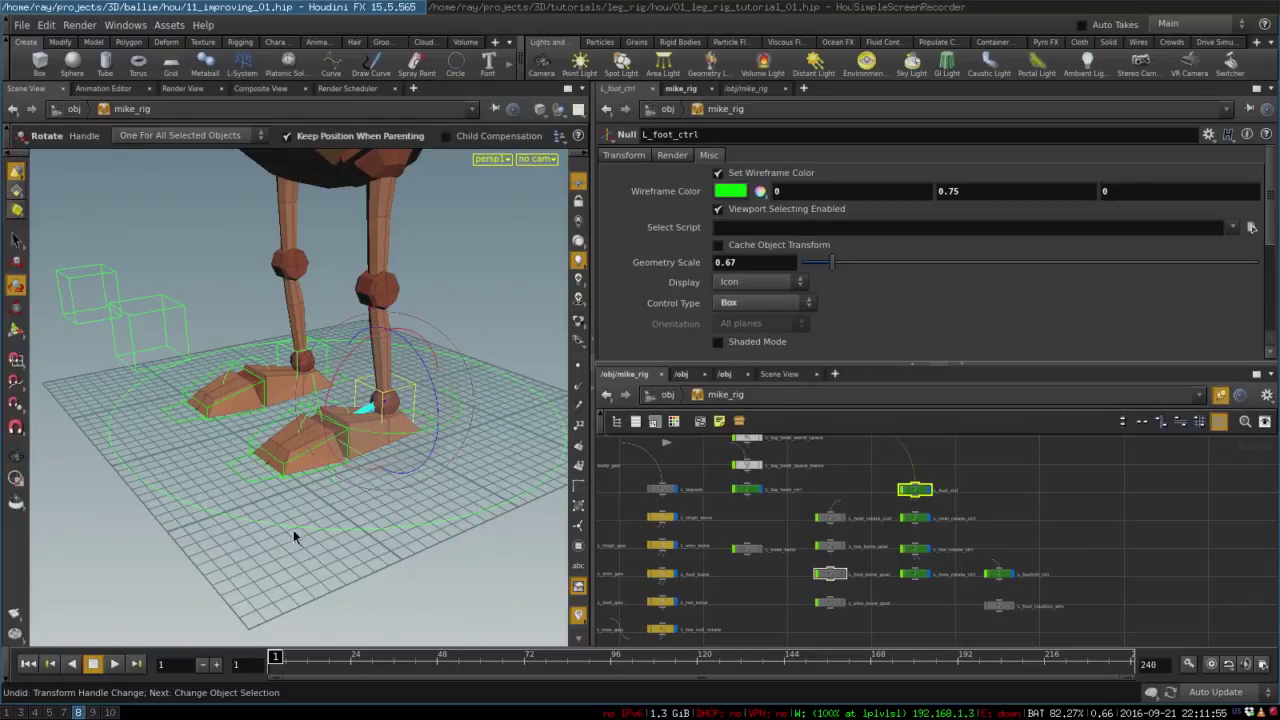
key("Escape")
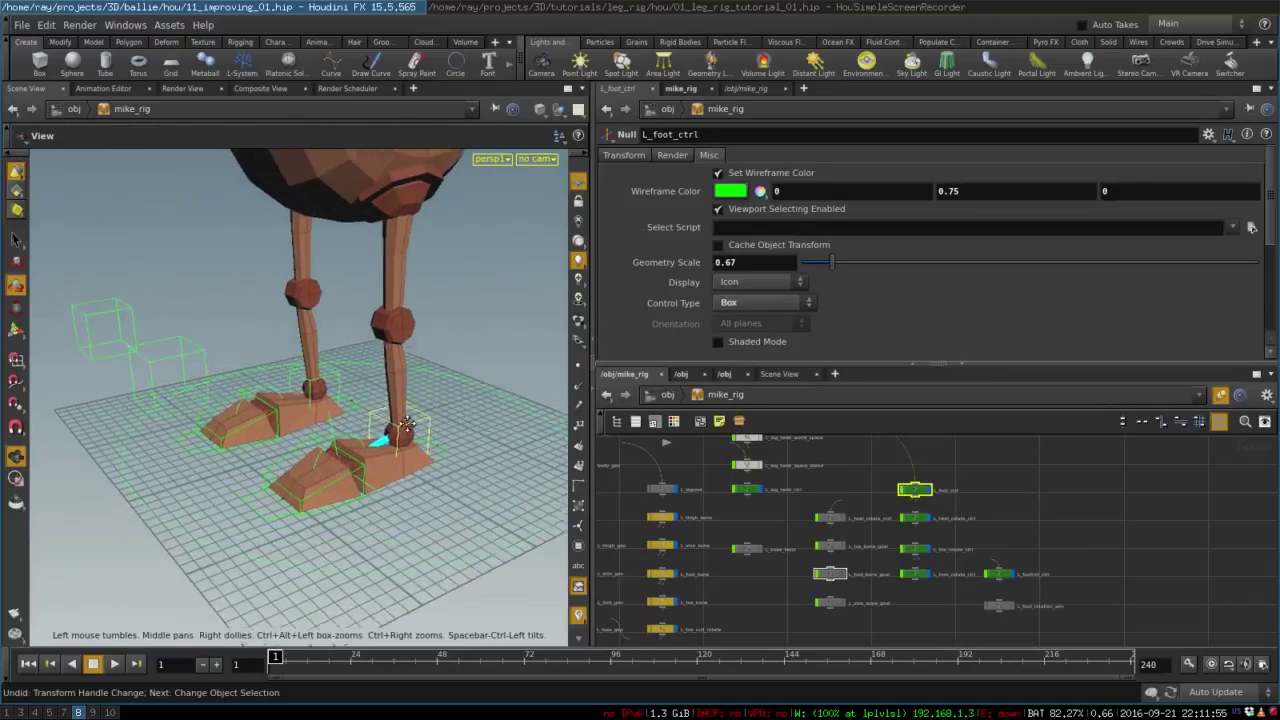